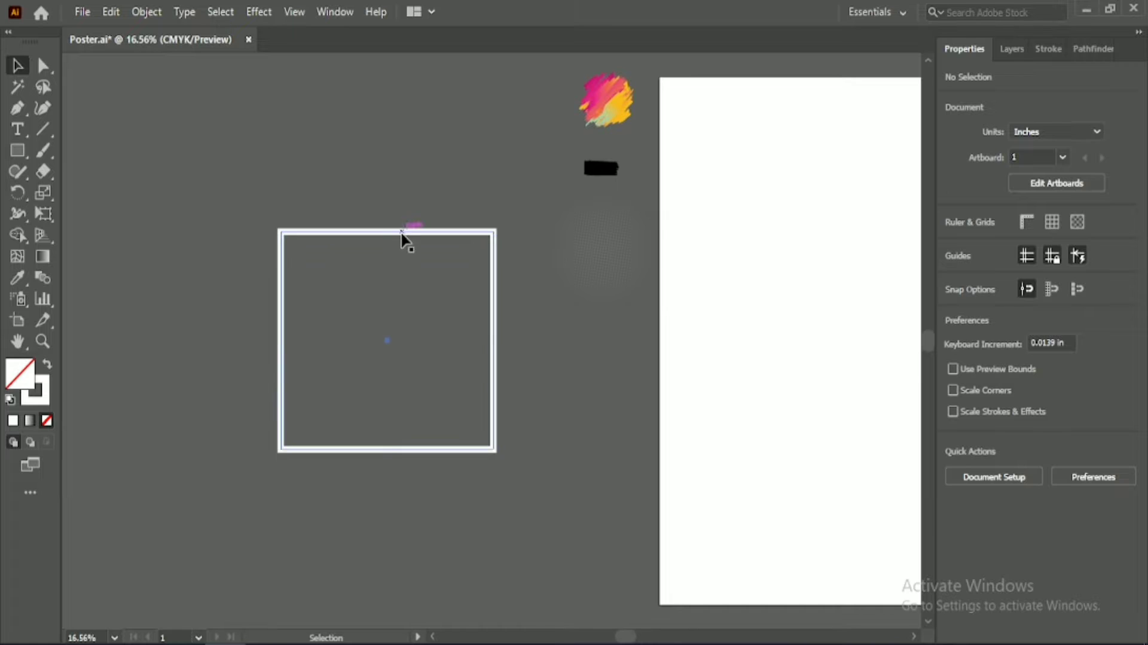
Narrow the white square frame from its left edge and place the multicolour brush artwork behind it.
{"action": "left_click", "coordinate": [402, 235]}
{"action": "mouse_move", "coordinate": [277, 339]}
{"action": "left_mouse_down"}
{"action": "mouse_move", "coordinate": [306, 339]}
{"action": "mouse_move", "coordinate": [293, 338]}
{"action": "left_mouse_up"}
{"action": "left_click", "coordinate": [605, 98]}
{"action": "mouse_move", "coordinate": [605, 99]}
{"action": "left_mouse_down"}
{"action": "mouse_move", "coordinate": [388, 342]}
{"action": "mouse_move", "coordinate": [614, 354]}
{"action": "left_mouse_up"}
{"action": "left_click_drag", "start_coordinate": [357, 347], "coordinate": [287, 350]}
{"action": "left_click_drag", "start_coordinate": [494, 337], "coordinate": [439, 317]}
Bring the diagonal pink-orange brush stroke to the front so it overlaps the white frame.
{"action": "left_click", "coordinate": [380, 534]}
{"action": "right_click", "coordinate": [328, 346]}
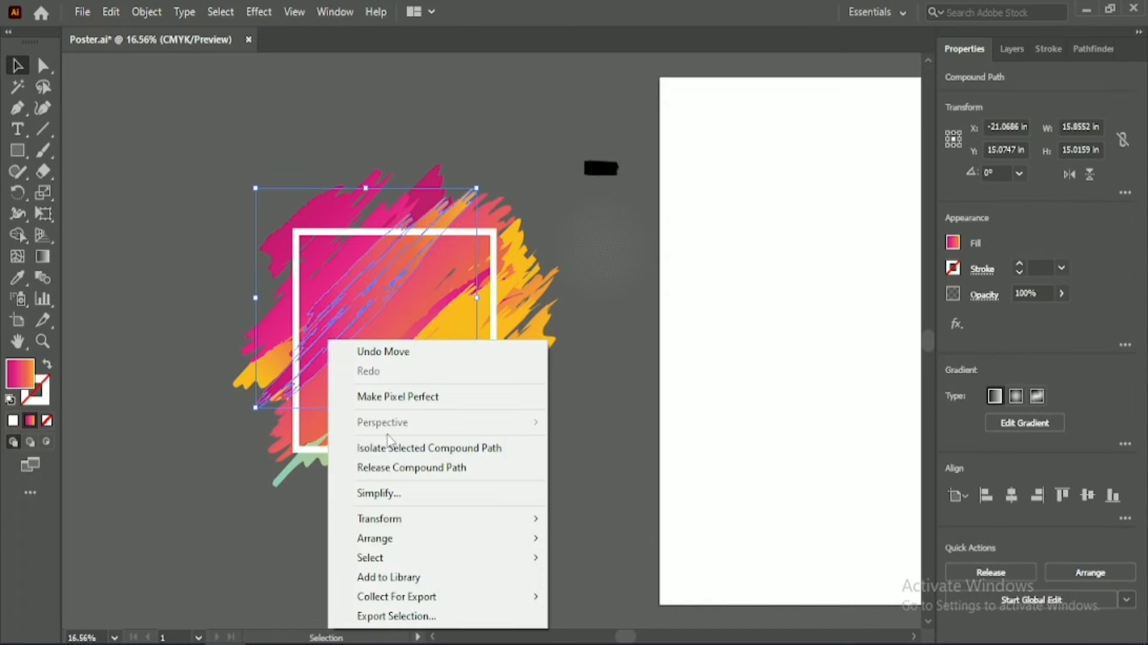
{"action": "left_click", "coordinate": [604, 539]}
{"action": "left_click", "coordinate": [466, 536]}
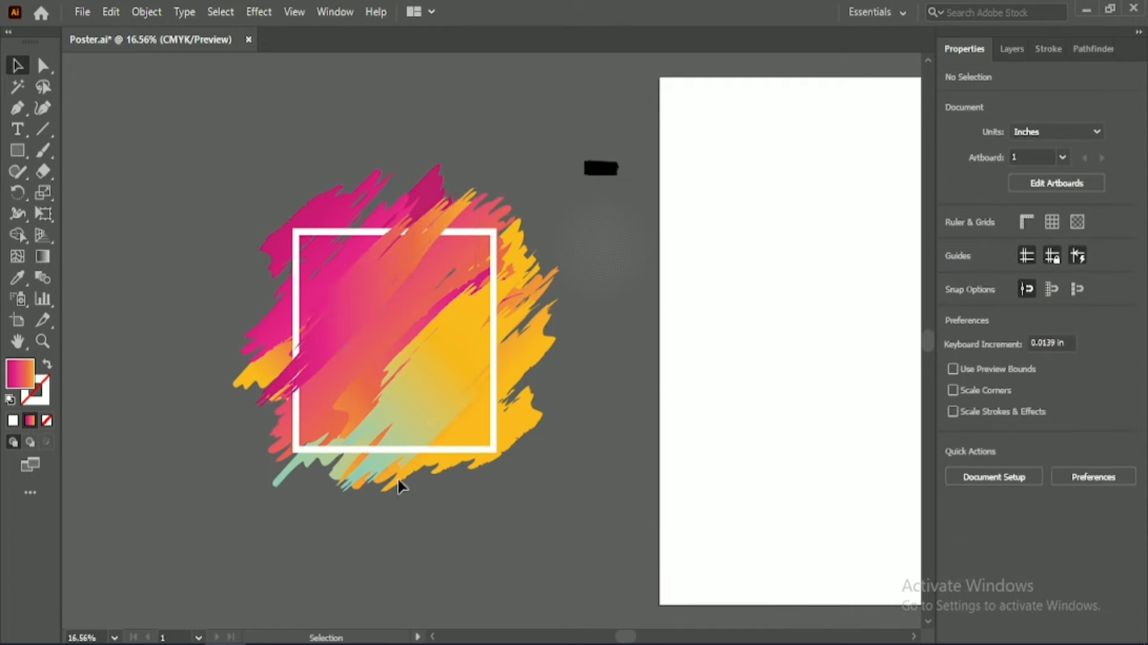
{"action": "mouse_move", "coordinate": [272, 148]}
{"action": "left_mouse_down"}
{"action": "mouse_move", "coordinate": [499, 470]}
{"action": "mouse_move", "coordinate": [476, 447]}
{"action": "left_mouse_up"}
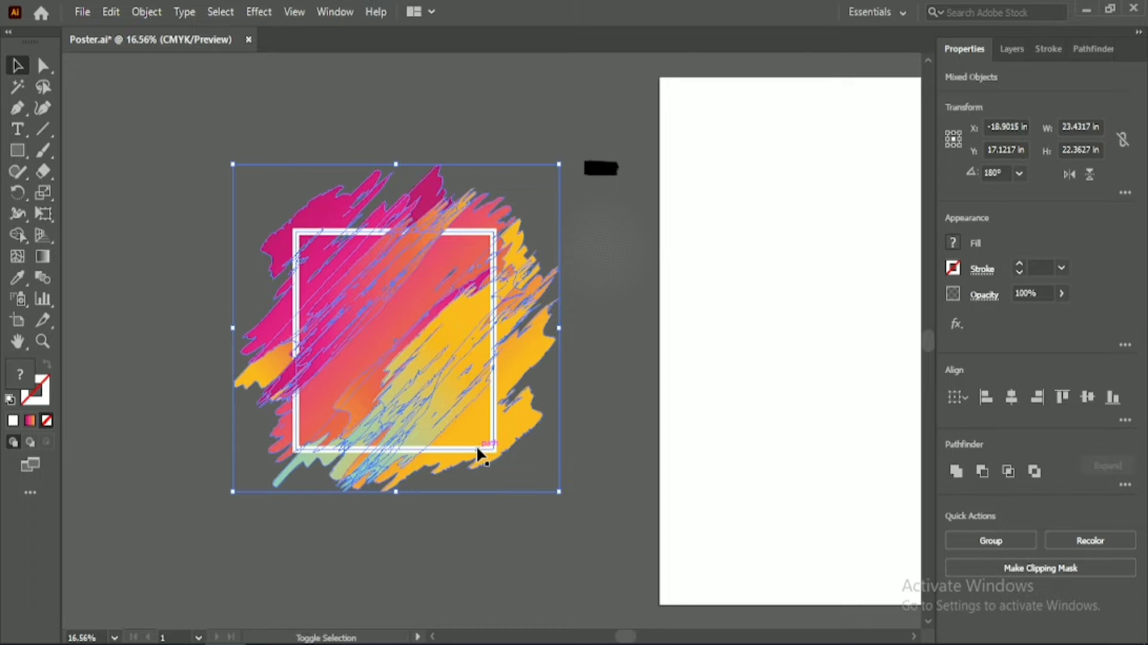
{"action": "left_click", "coordinate": [991, 540]}
{"action": "key", "text": "ctrl+z"}
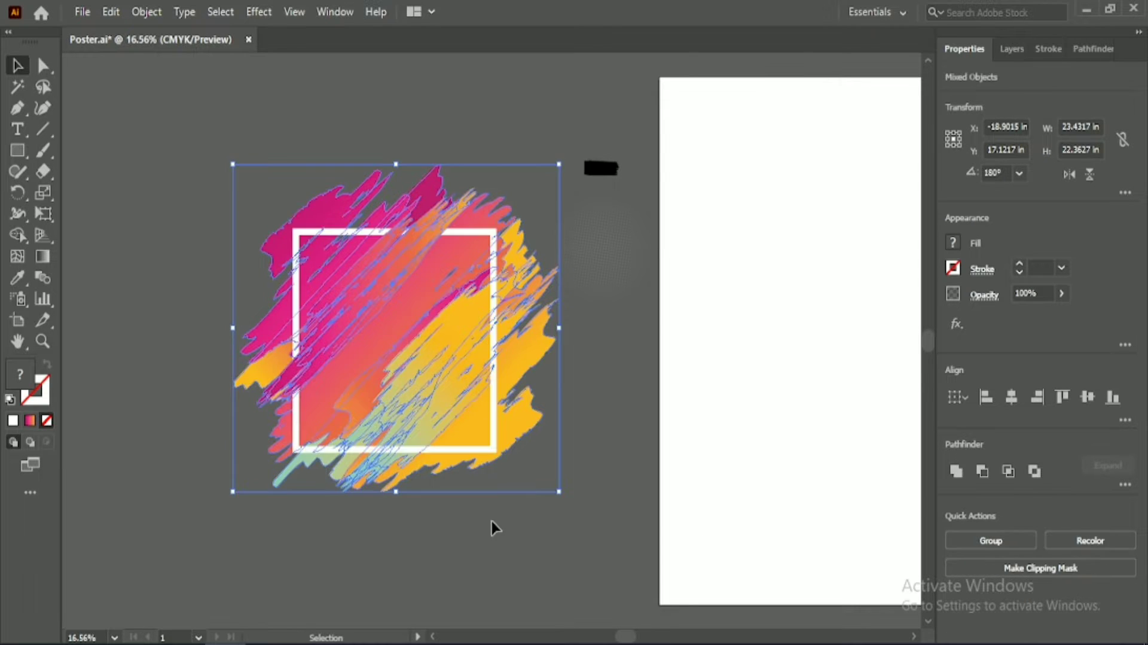
Group the white frame with the brush artwork and center the group horizontally on the artboard.
{"action": "left_click", "coordinate": [481, 513]}
{"action": "left_click_drag", "start_coordinate": [241, 153], "coordinate": [442, 433]}
{"action": "left_click_drag", "start_coordinate": [628, 637], "coordinate": [652, 637]}
{"action": "left_click", "coordinate": [990, 540]}
{"action": "mouse_move", "coordinate": [203, 339]}
{"action": "left_mouse_down"}
{"action": "mouse_move", "coordinate": [626, 303]}
{"action": "mouse_move", "coordinate": [638, 289]}
{"action": "left_mouse_up"}
{"action": "left_click", "coordinate": [1012, 396]}
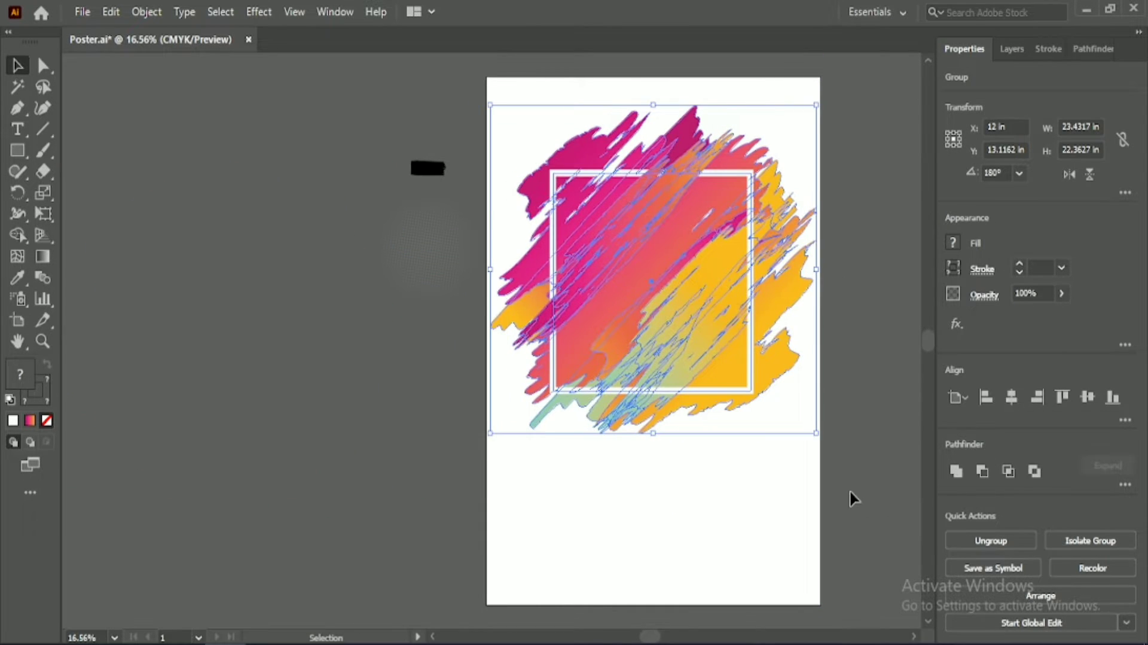
Move the grouped artwork back off the artboard onto the canvas beside it and ungroup it.
{"action": "left_click", "coordinate": [777, 413]}
{"action": "left_click", "coordinate": [708, 398]}
{"action": "left_click", "coordinate": [867, 410]}
{"action": "left_click", "coordinate": [679, 329]}
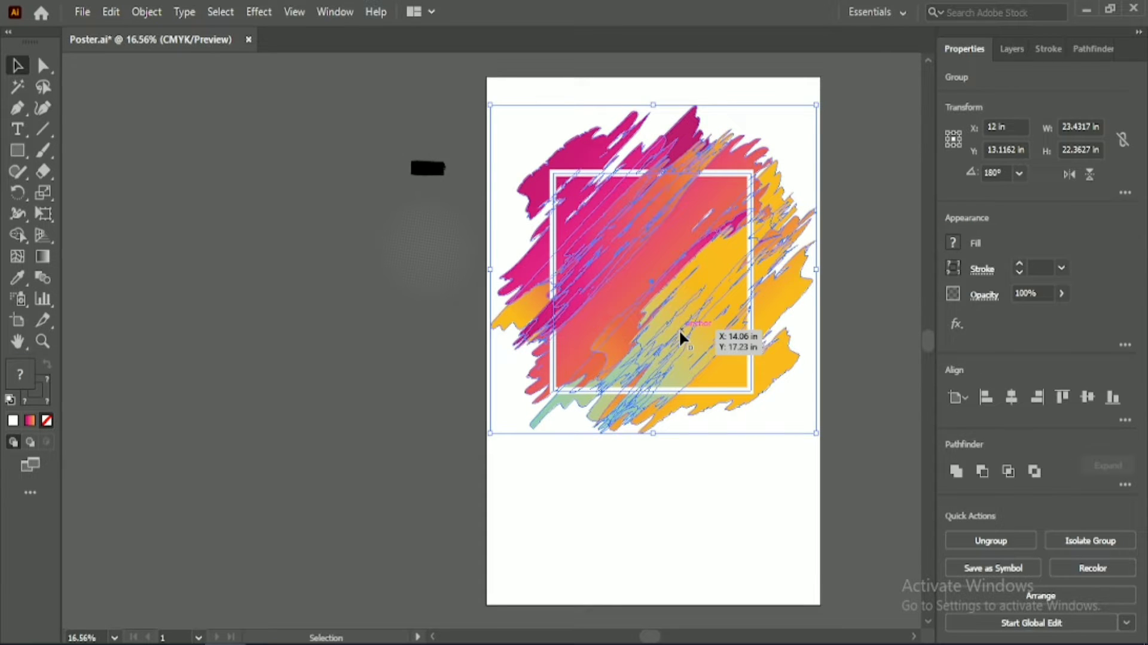
{"action": "left_click_drag", "start_coordinate": [680, 330], "coordinate": [255, 370]}
{"action": "left_click_drag", "start_coordinate": [653, 636], "coordinate": [623, 635]}
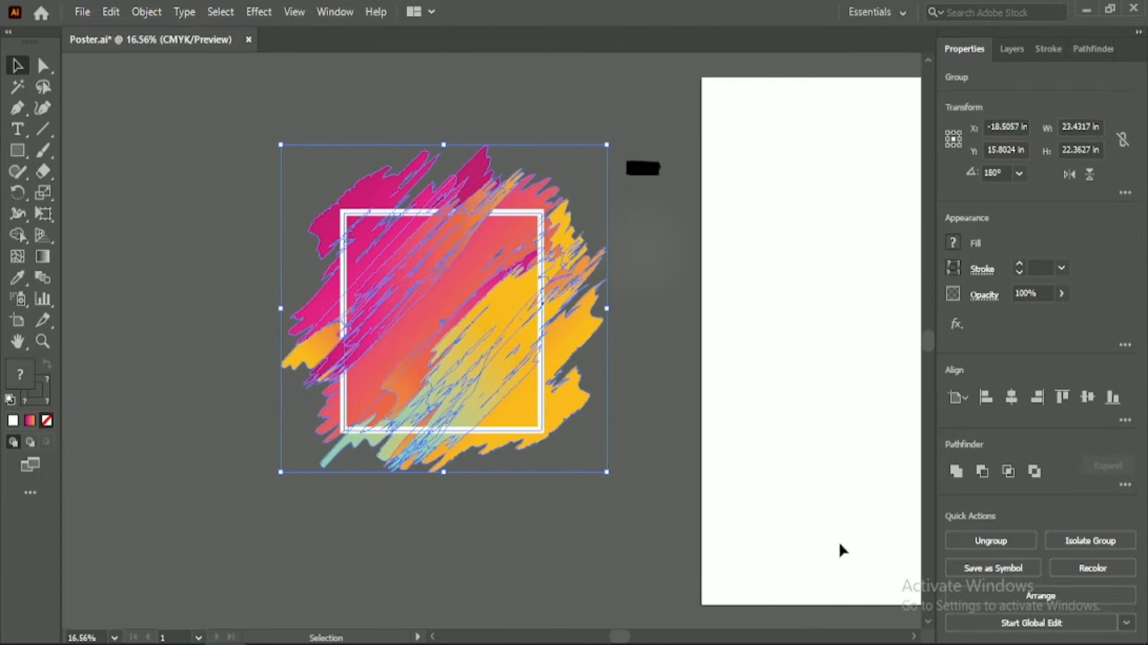
{"action": "left_click", "coordinate": [991, 540]}
Enlarge the white frame upward and to the right, to about 15.55 in wide and 15.82 in high.
{"action": "left_click", "coordinate": [601, 553]}
{"action": "left_click", "coordinate": [504, 428]}
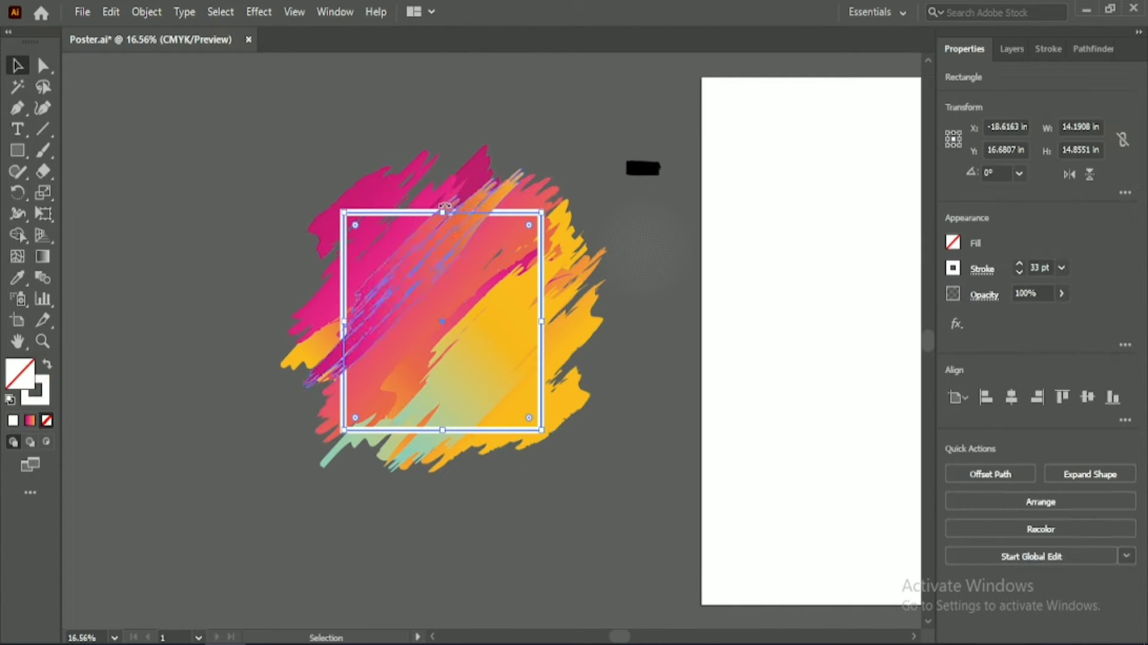
{"action": "left_click_drag", "start_coordinate": [445, 211], "coordinate": [445, 197]}
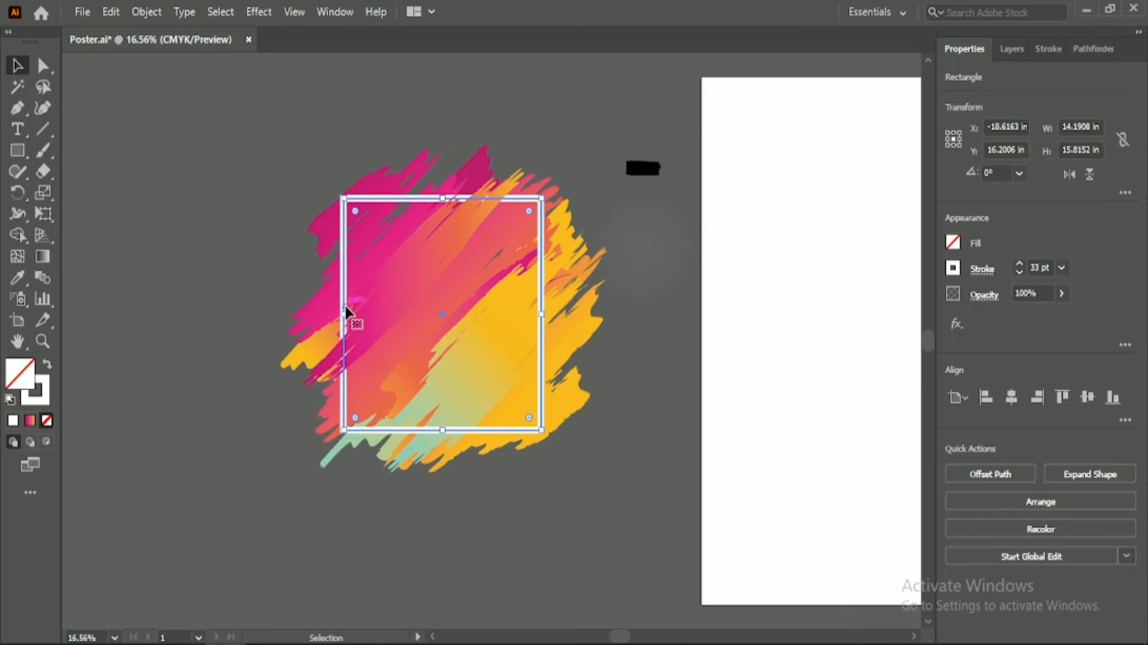
{"action": "left_click_drag", "start_coordinate": [541, 318], "coordinate": [560, 314]}
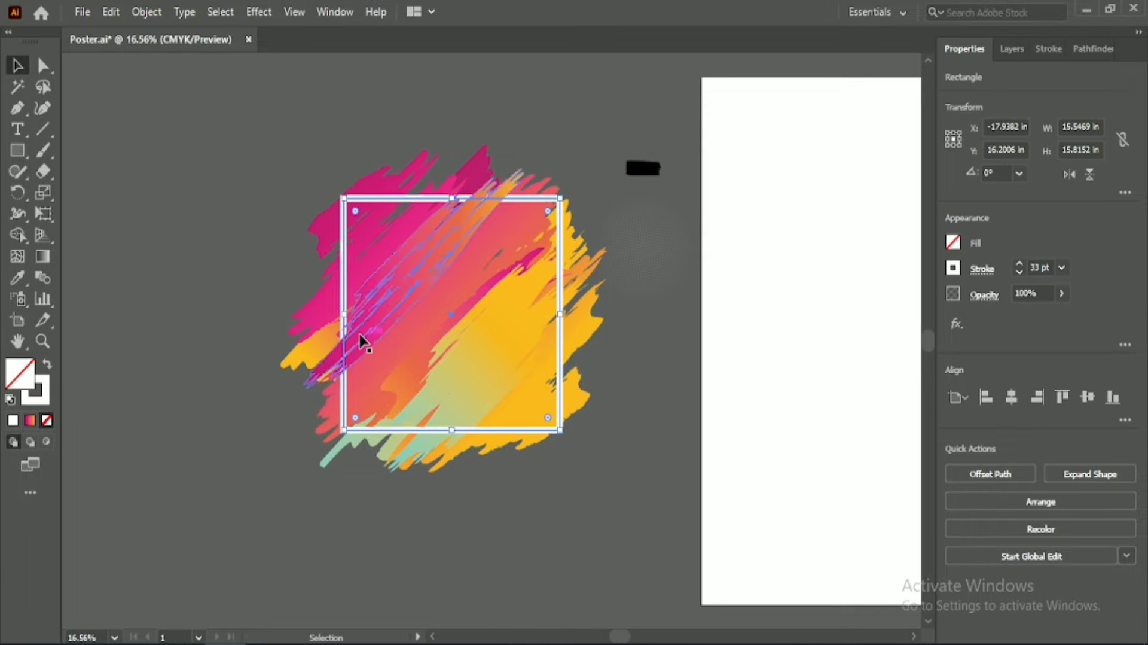
Set the white frame's stroke weight to 36 pt.
{"action": "left_click", "coordinate": [1039, 266]}
{"action": "scroll", "coordinate": [1039, 267], "scroll_direction": "up", "scroll_amount": 3}
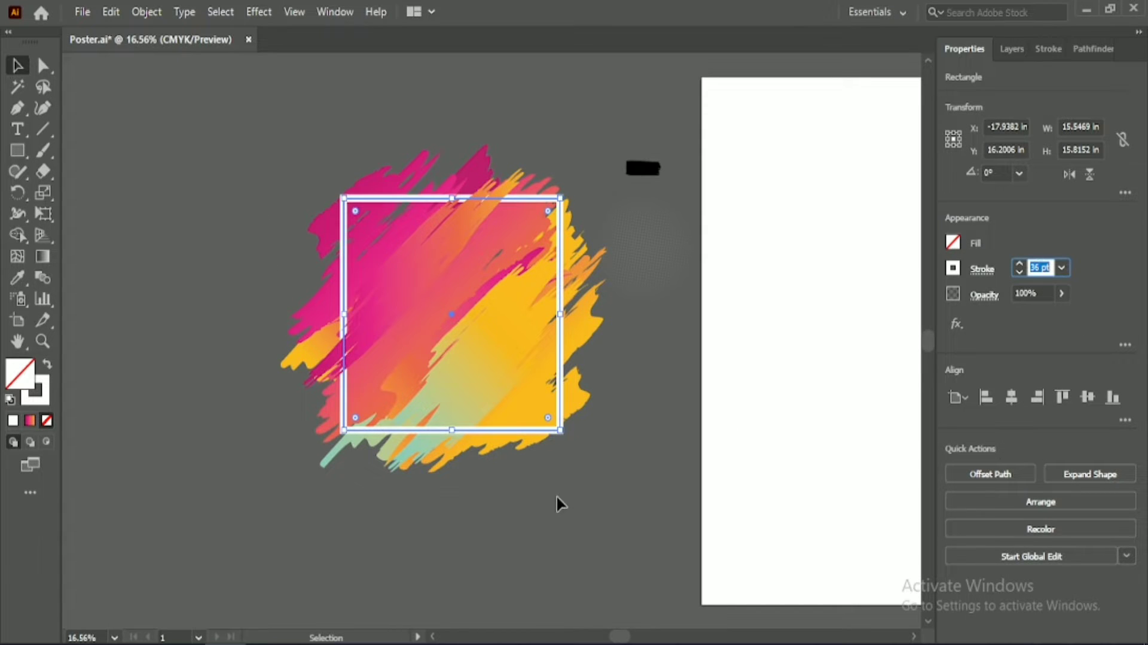
{"action": "left_click", "coordinate": [1027, 335]}
Nudge the white frame about 0.1 in down and 0.2 in left over the brush artwork.
{"action": "key", "text": "Down"}
{"action": "key", "text": "Down"}
{"action": "key", "text": "Down"}
{"action": "key", "text": "Down"}
{"action": "key", "text": "Down"}
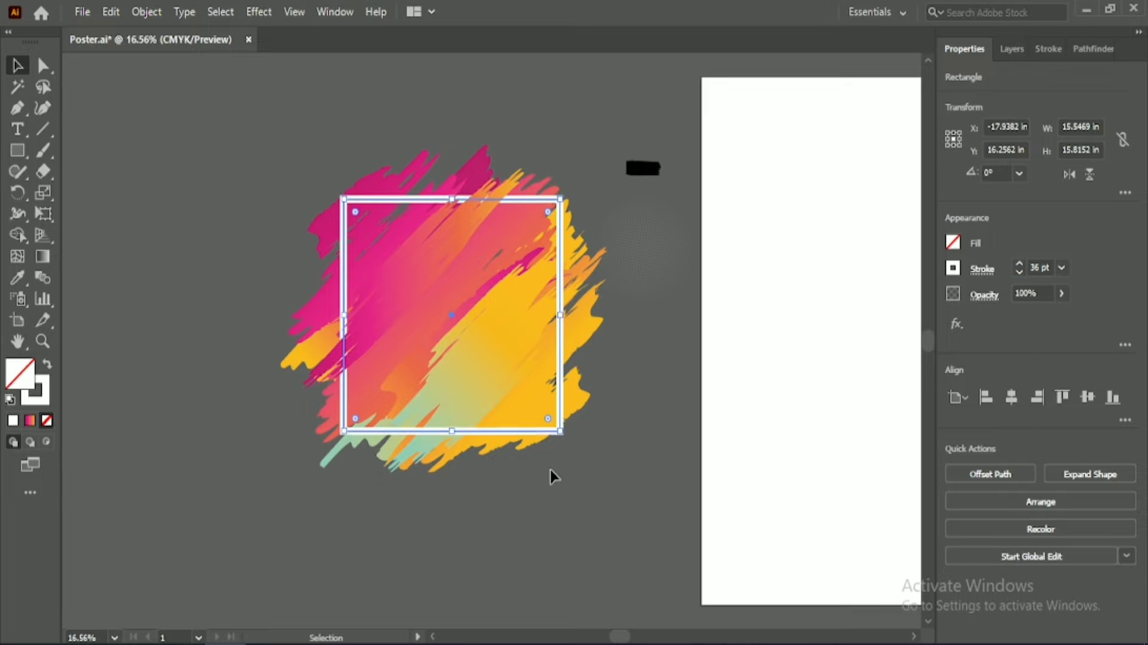
{"action": "key", "text": "Left"}
{"action": "key", "text": "Left"}
{"action": "key", "text": "Left"}
{"action": "key", "text": "Left"}
{"action": "key", "text": "Left"}
{"action": "key", "text": "Left"}
{"action": "key", "text": "Left"}
{"action": "key", "text": "Left"}
{"action": "key", "text": "Left"}
{"action": "key", "text": "Left"}
{"action": "key", "text": "Left"}
{"action": "key", "text": "Left"}
{"action": "key", "text": "Left"}
{"action": "key", "text": "Left"}
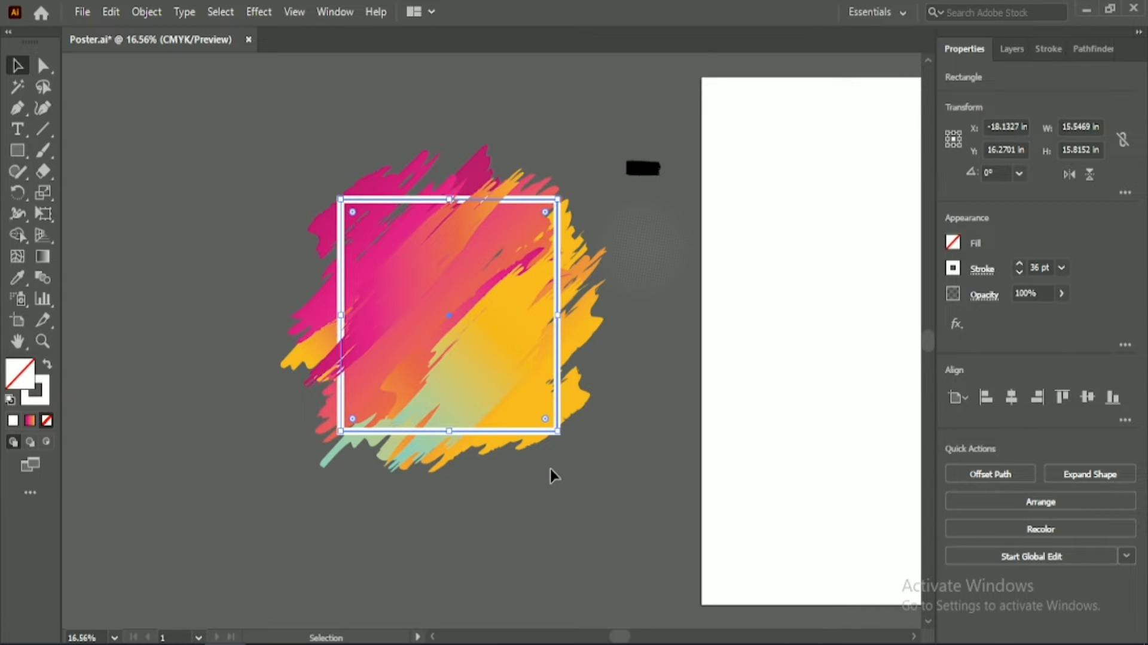
Increase the white frame's stroke weight to 40 pt.
{"action": "left_click", "coordinate": [550, 466]}
{"action": "left_click", "coordinate": [558, 433]}
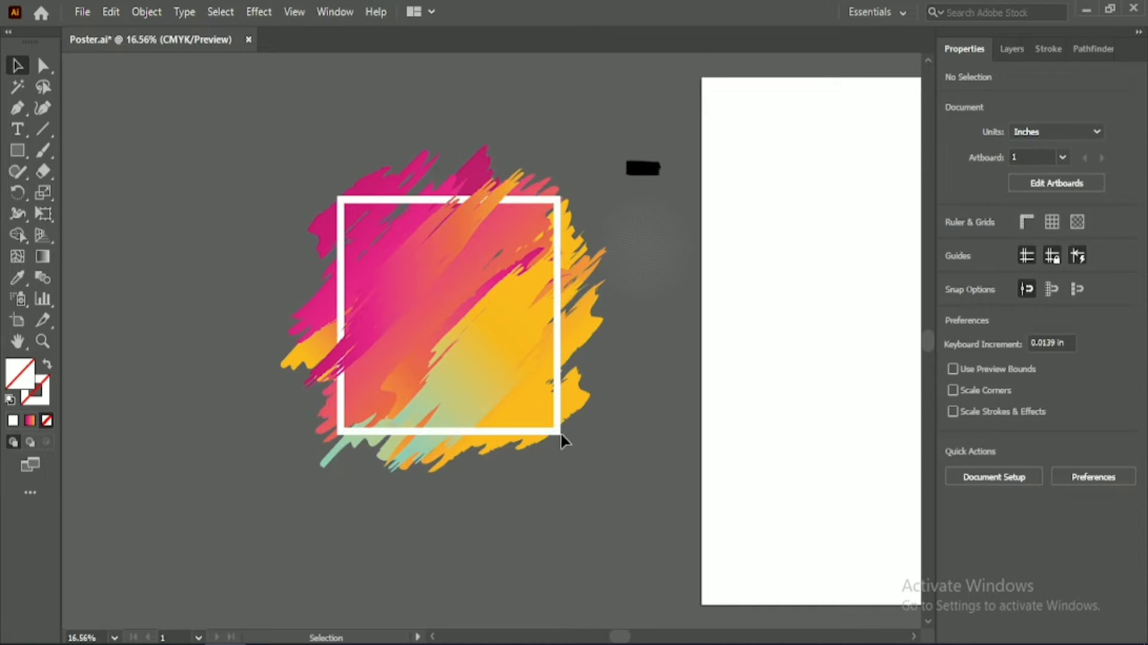
{"action": "left_click", "coordinate": [1040, 267]}
{"action": "scroll", "coordinate": [1040, 268], "scroll_direction": "up", "scroll_amount": 4}
{"action": "left_click", "coordinate": [556, 513]}
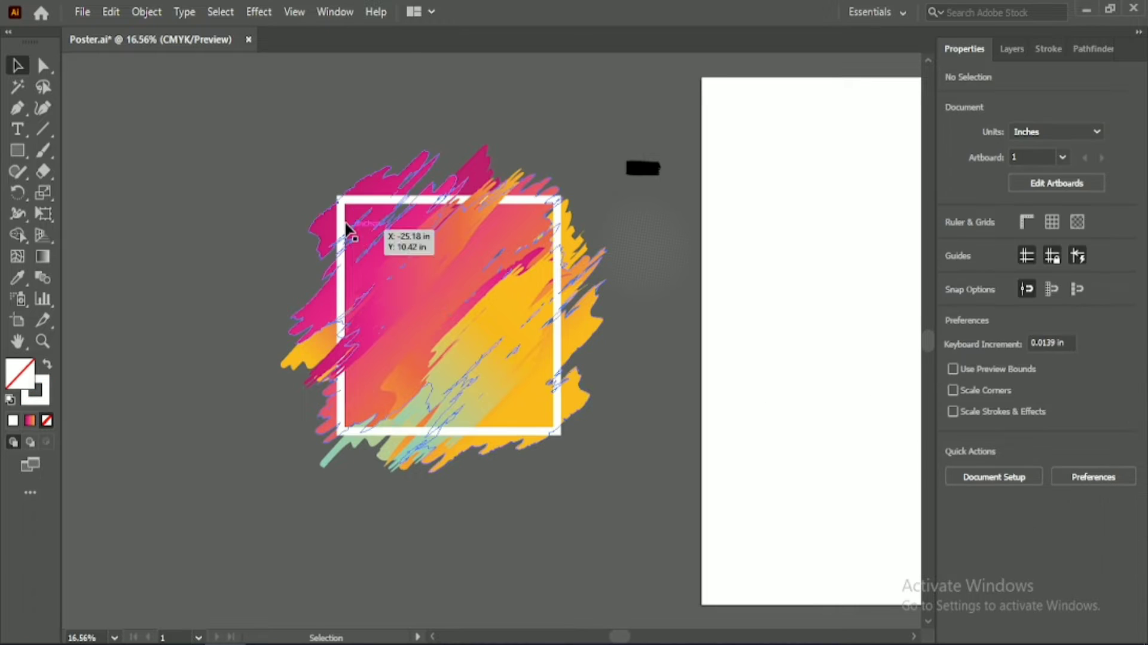
Add a Multiply drop shadow to the white frame with X and Y offsets of 0 in and a 0.25 in blur.
{"action": "left_click", "coordinate": [341, 202]}
{"action": "left_click", "coordinate": [259, 11]}
{"action": "mouse_move", "coordinate": [407, 213]}
{"action": "left_click", "coordinate": [472, 217]}
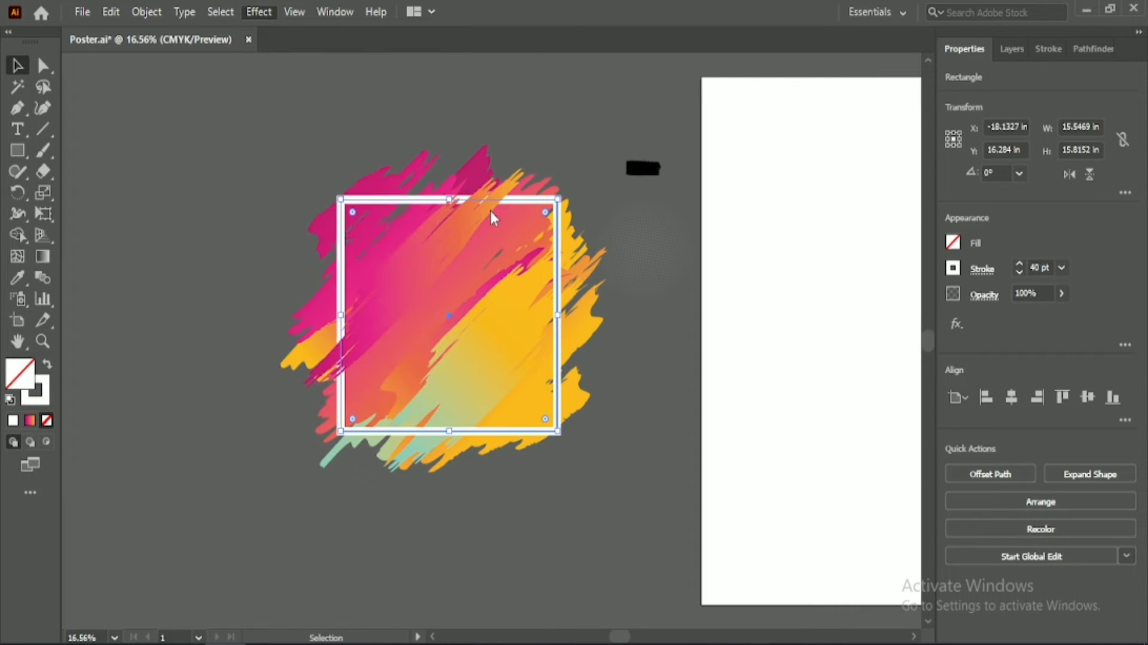
{"action": "double_click", "coordinate": [981, 246]}
{"action": "type", "text": "-0.125"}
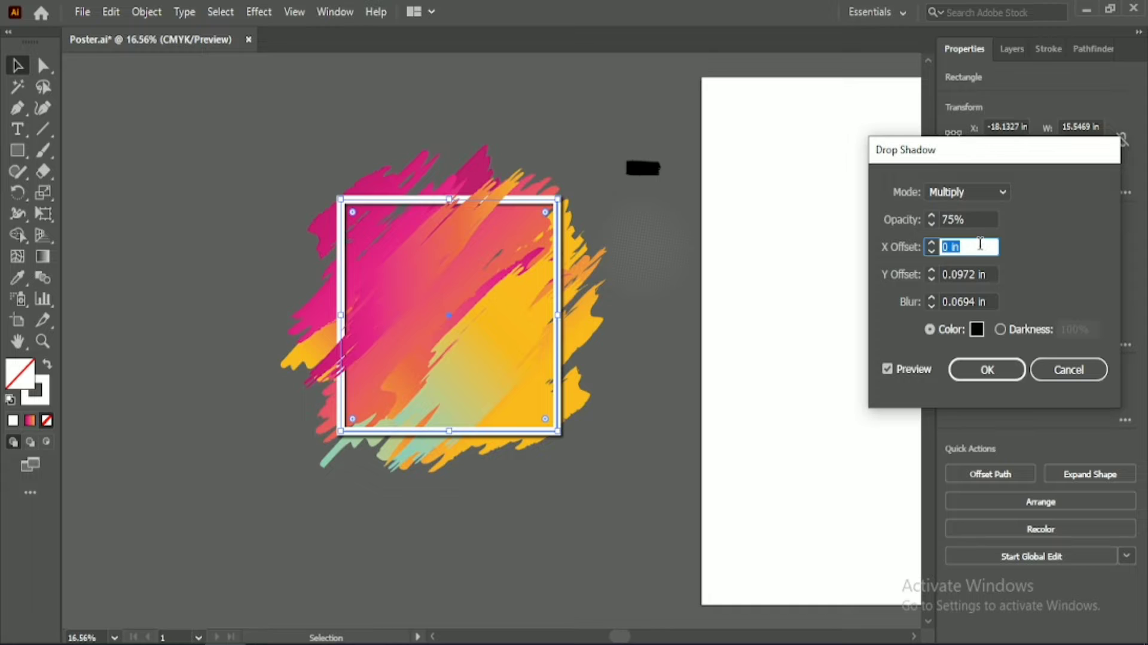
{"action": "type", "text": "0"}
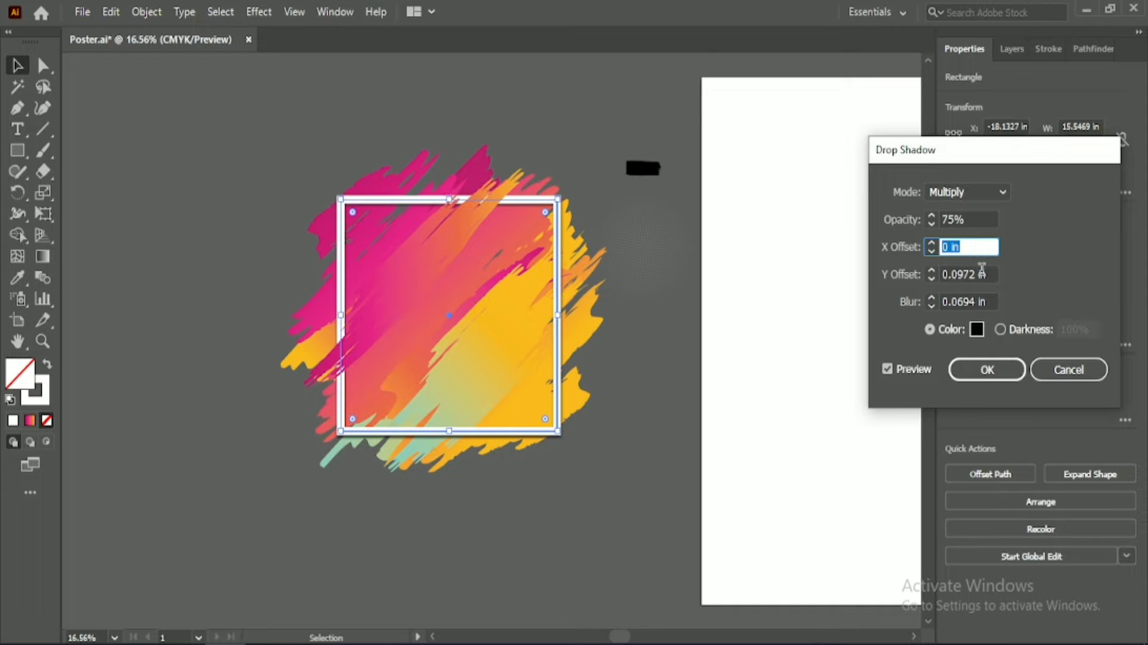
{"action": "double_click", "coordinate": [981, 270]}
{"action": "type", "text": "0"}
{"action": "double_click", "coordinate": [981, 300]}
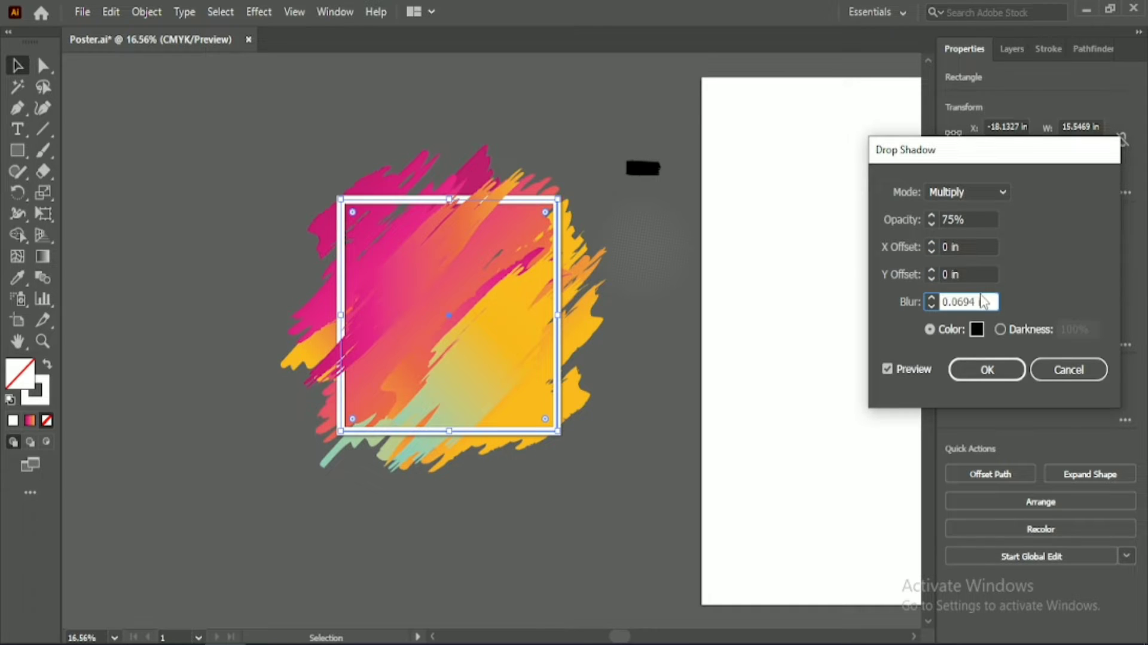
{"action": "type", "text": "0.125"}
{"action": "type", "text": "0.25"}
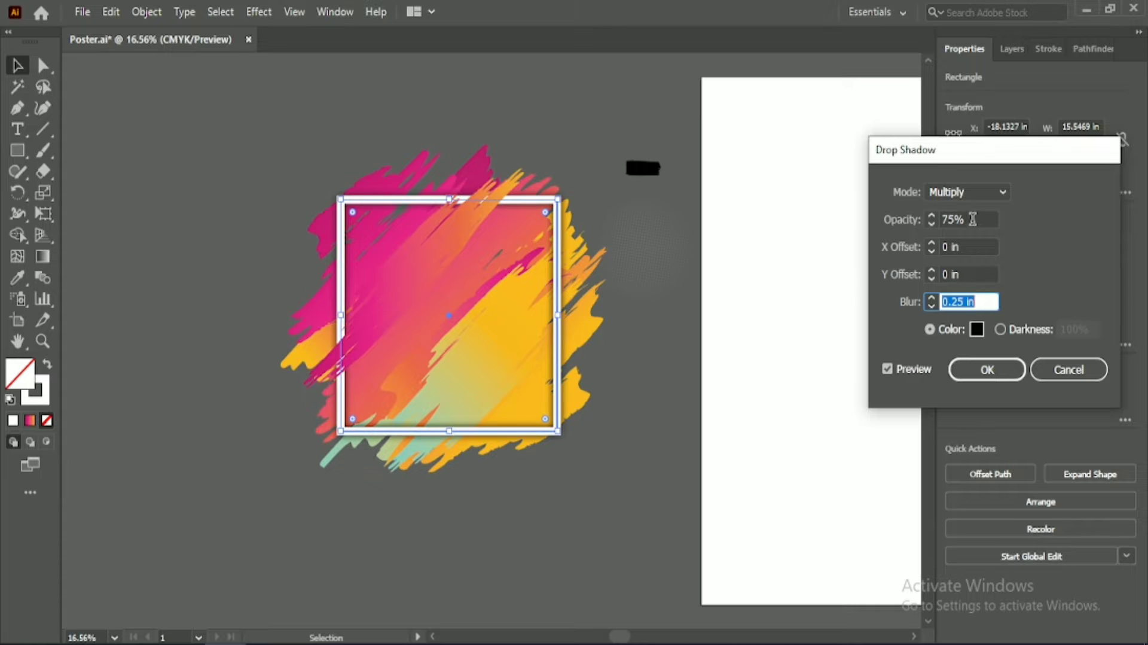
Change the drop shadow's colour from black to dark grey.
{"action": "left_click", "coordinate": [978, 329]}
{"action": "left_click", "coordinate": [769, 379]}
{"action": "left_click", "coordinate": [1082, 246]}
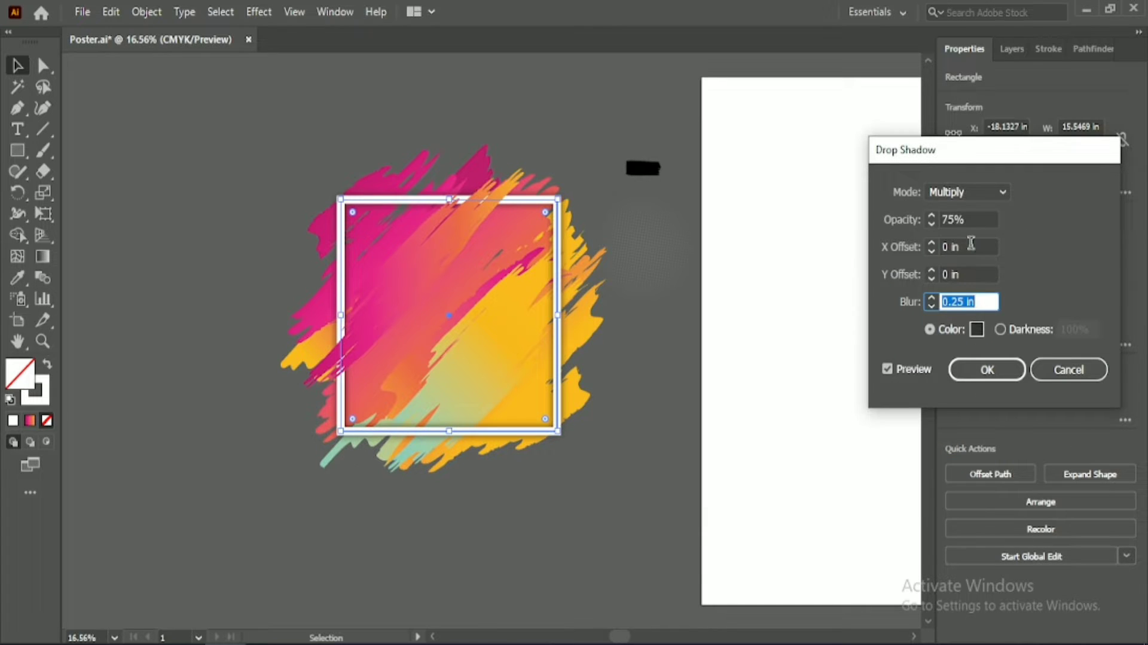
Set the drop shadow's X offset to -0.125 in and its Y offset to 0.25 in.
{"action": "left_click", "coordinate": [972, 245]}
{"action": "type", "text": "0.125"}
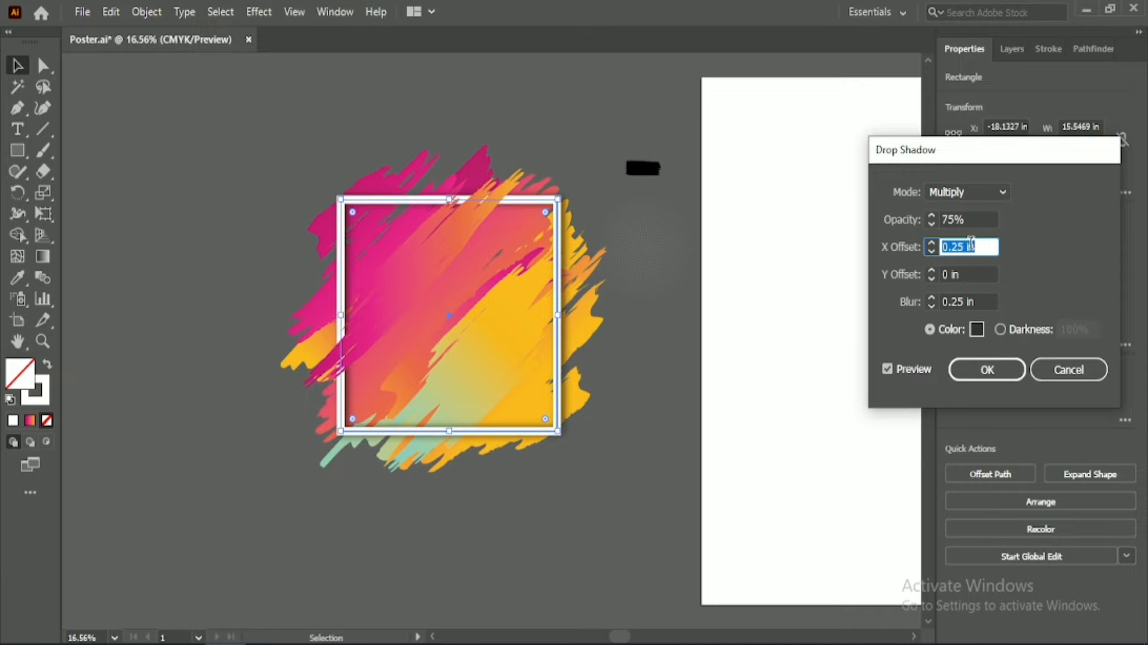
{"action": "type", "text": "0-0.125"}
{"action": "left_click", "coordinate": [976, 273]}
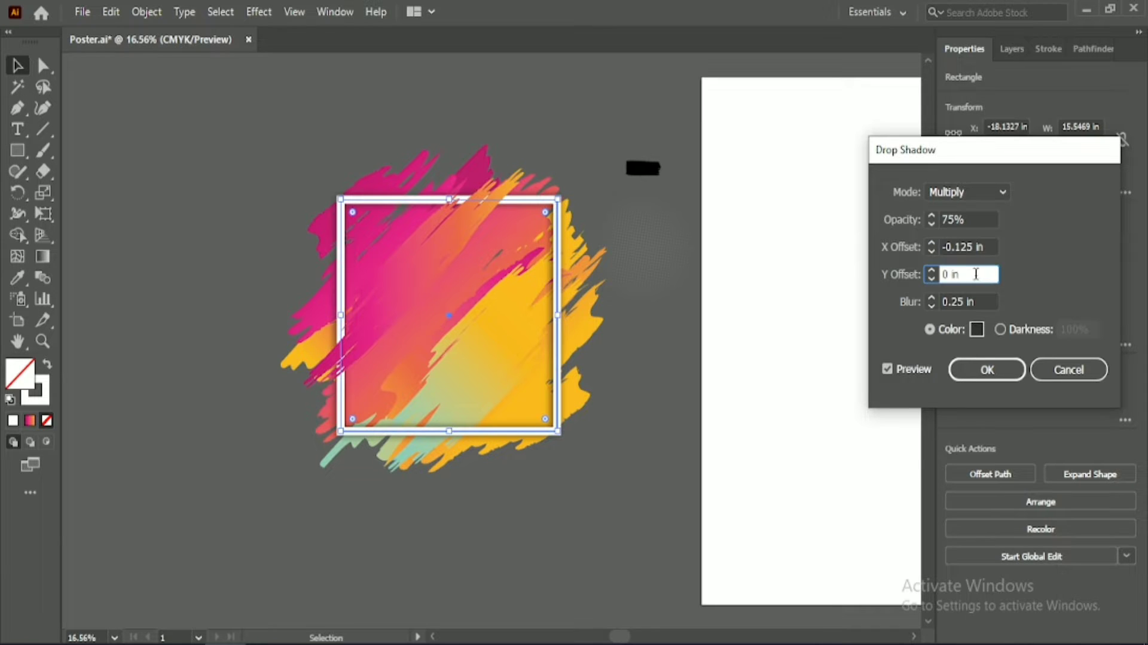
{"action": "type", "text": "0.125"}
{"action": "type", "text": "0.25"}
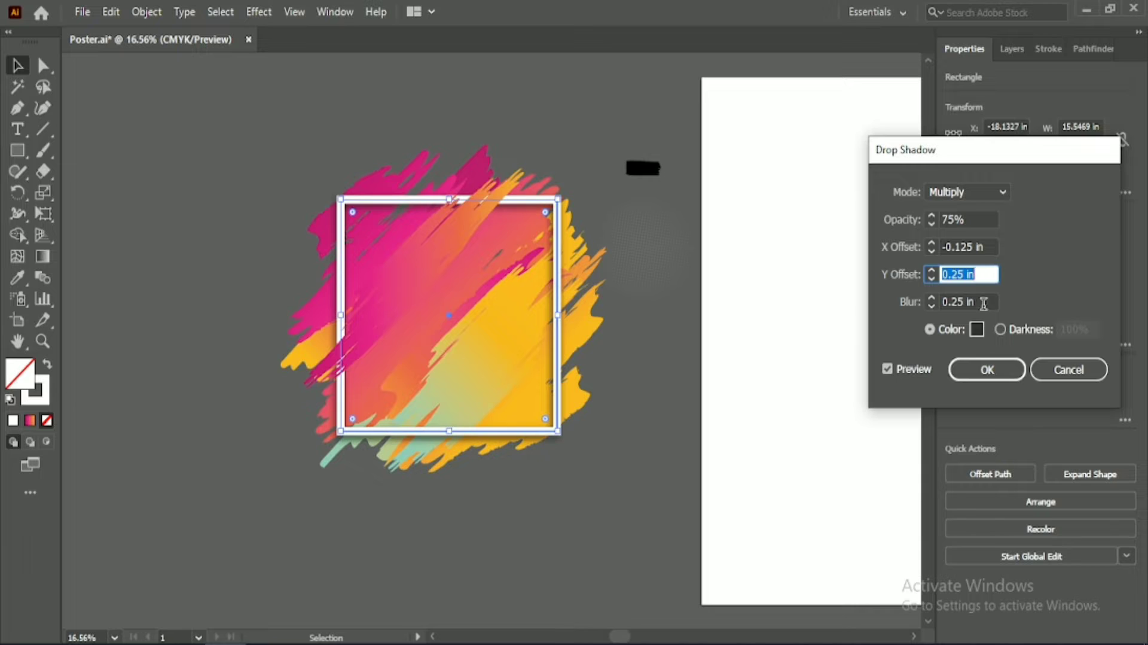
Raise the drop shadow's blur to 1 in and lower its opacity to 74%.
{"action": "left_click", "coordinate": [970, 299]}
{"action": "key", "text": "Up"}
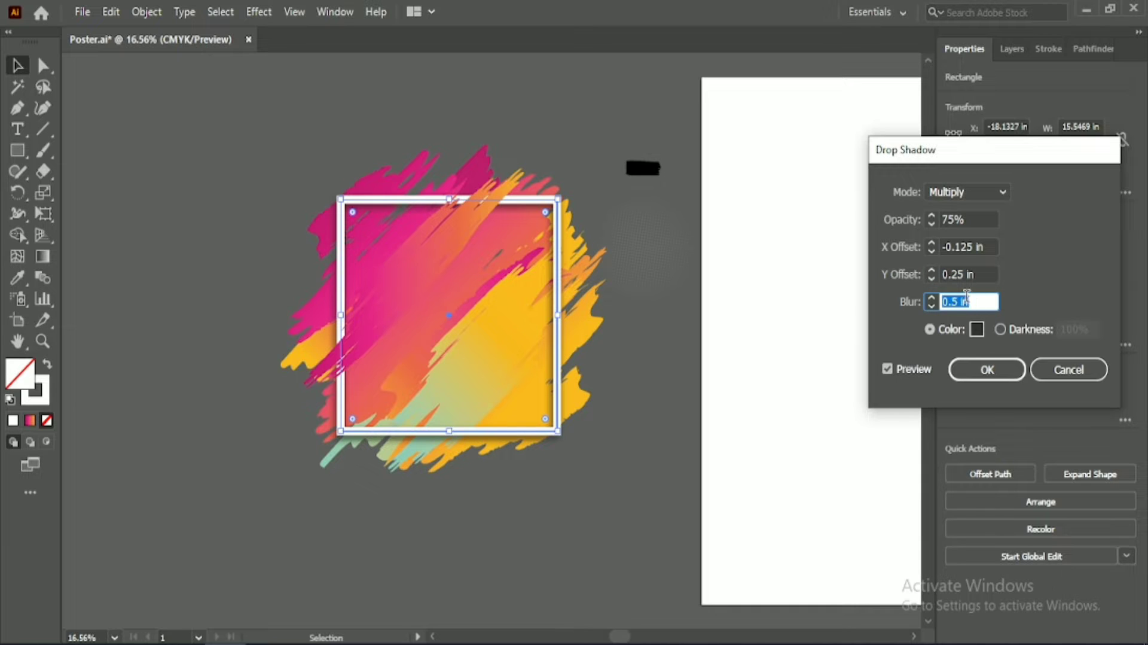
{"action": "key", "text": "Up"}
{"action": "left_click", "coordinate": [975, 219]}
{"action": "key", "text": "Down"}
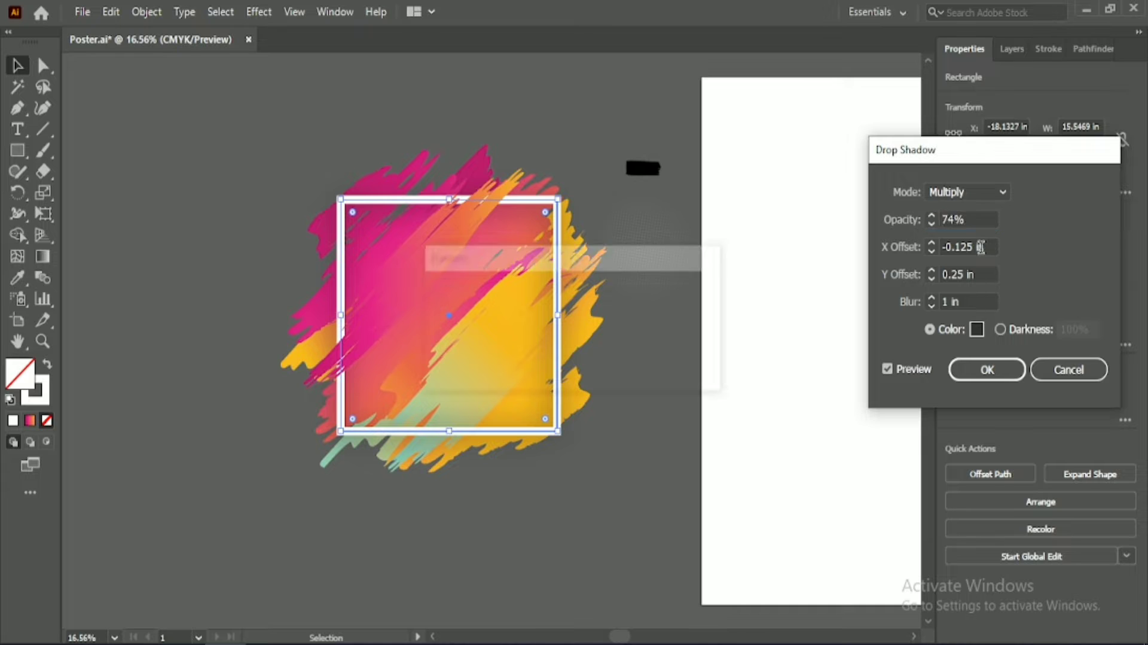
Set the drop shadow's X offset to 0 in and readjust its dark colour.
{"action": "left_click", "coordinate": [982, 247]}
{"action": "key", "text": "Up"}
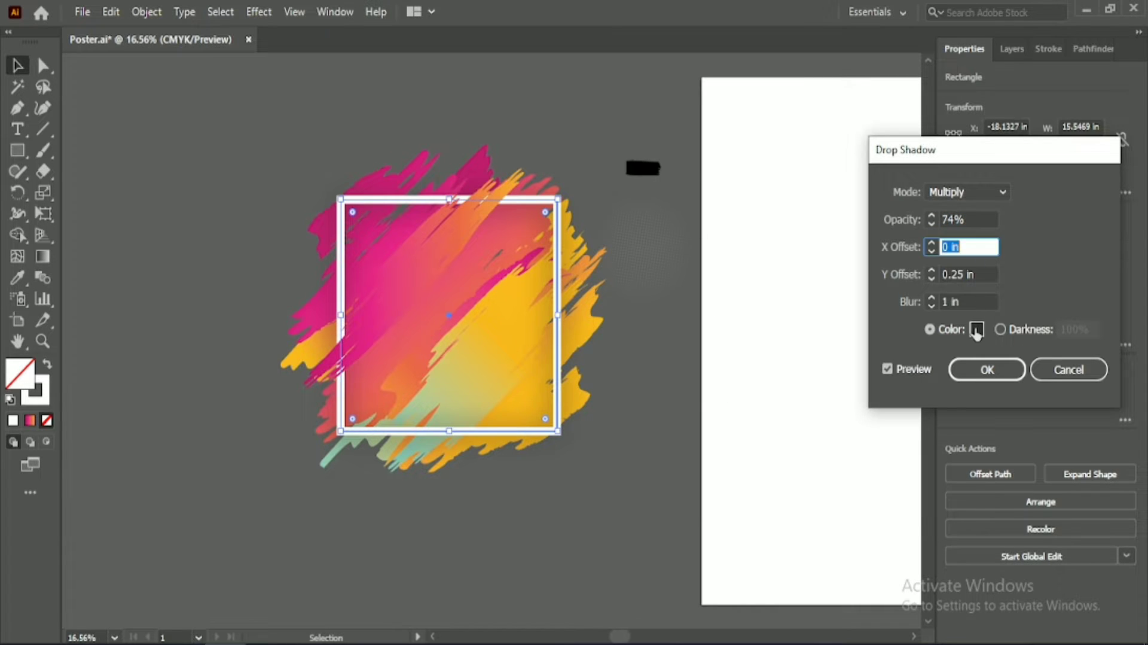
{"action": "left_click", "coordinate": [976, 329]}
{"action": "left_click", "coordinate": [1082, 244]}
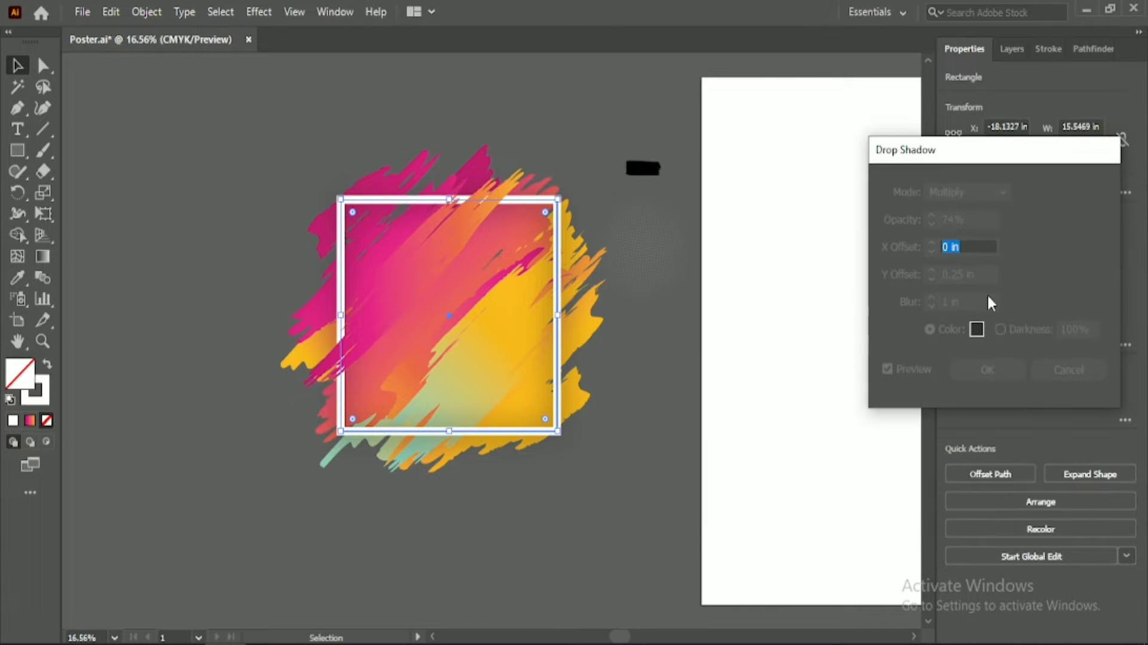
Try different blur amounts for the drop shadow, ending at 0.375 in.
{"action": "left_click", "coordinate": [971, 294]}
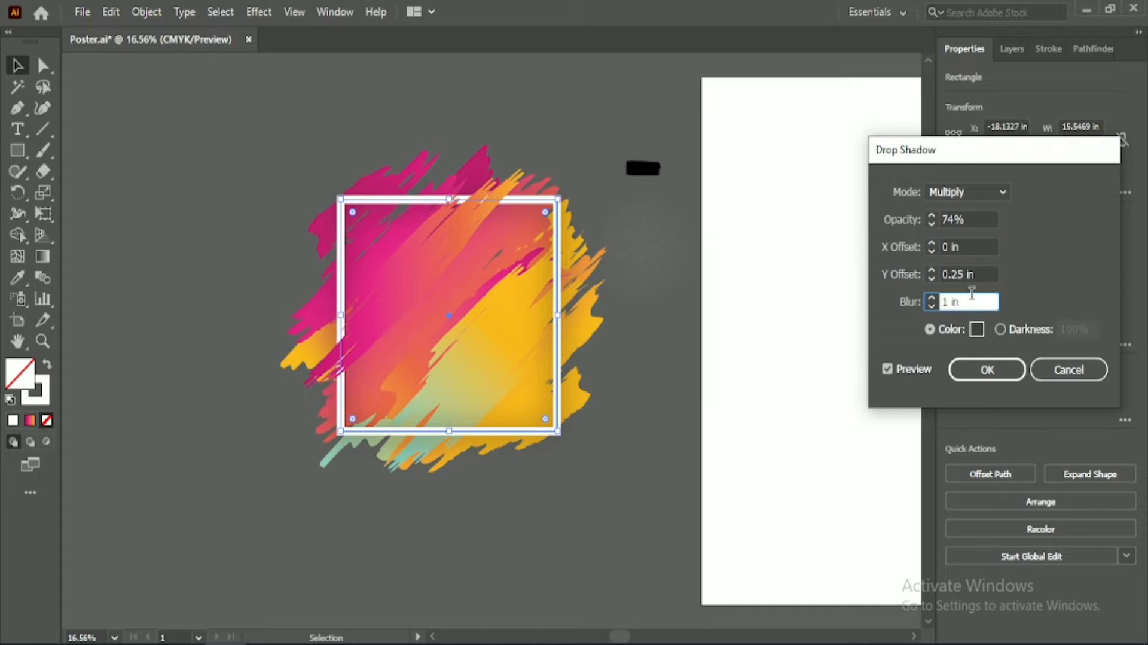
{"action": "key", "text": "Down"}
{"action": "key", "text": "Up"}
{"action": "key", "text": "Up"}
{"action": "key", "text": "Down"}
{"action": "key", "text": "Down"}
{"action": "key", "text": "Down"}
{"action": "key", "text": "Down"}
{"action": "key", "text": "Down"}
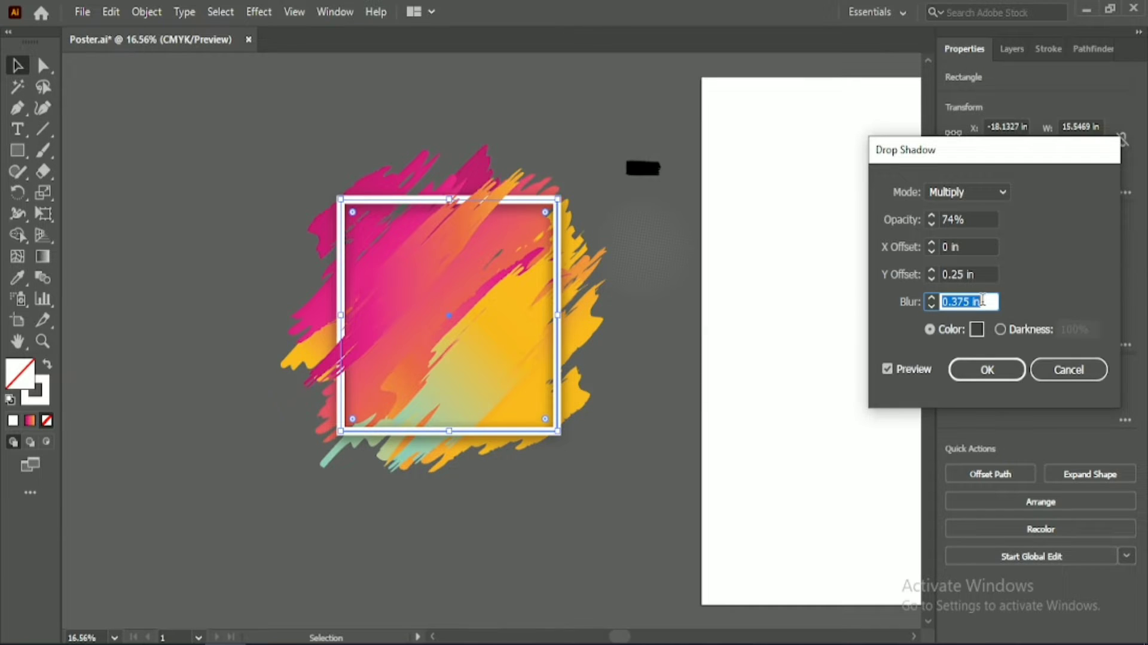
Keep the drop shadow's blend mode at Multiply and make its dark grey colour slightly lighter.
{"action": "left_click", "coordinate": [974, 189]}
{"action": "left_click", "coordinate": [973, 189]}
{"action": "left_click", "coordinate": [977, 329]}
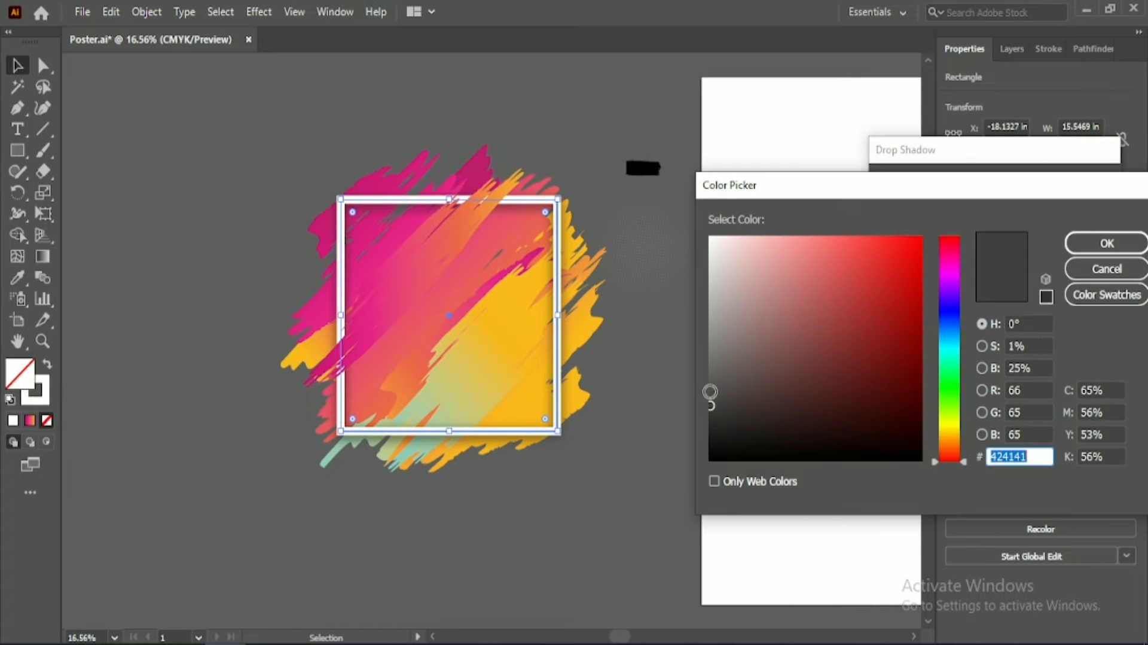
{"action": "left_click", "coordinate": [710, 397]}
{"action": "left_click", "coordinate": [1082, 242]}
Set the drop shadow's opacity to 64% and its blur to 0.25 in, and apply the effect.
{"action": "left_click", "coordinate": [973, 218]}
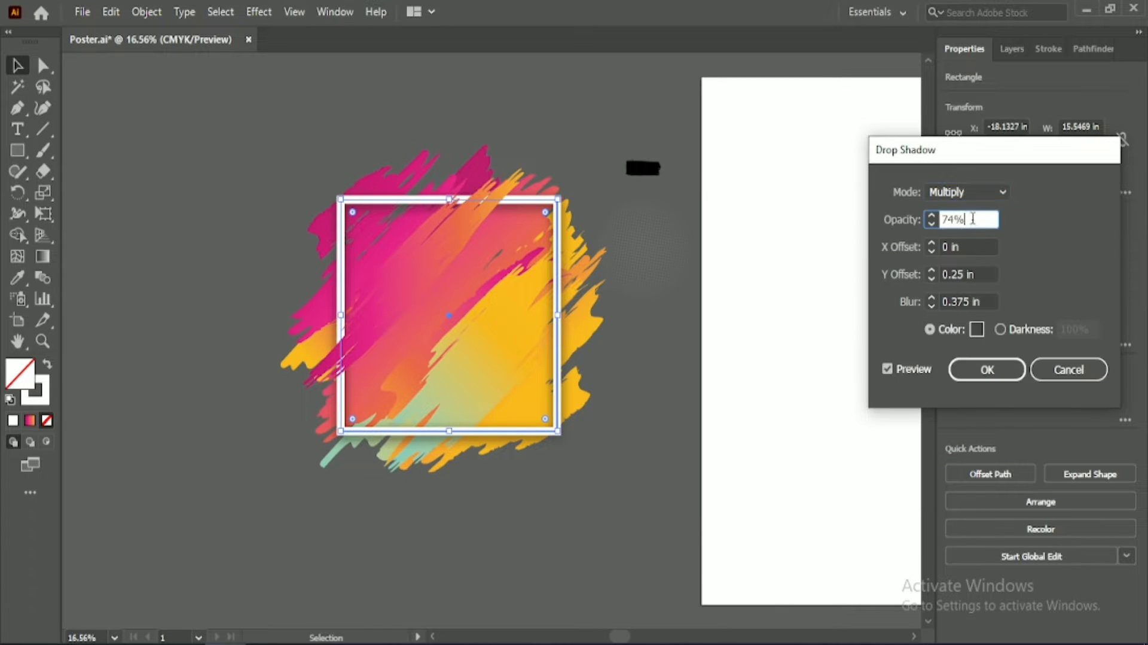
{"action": "left_click", "coordinate": [982, 301]}
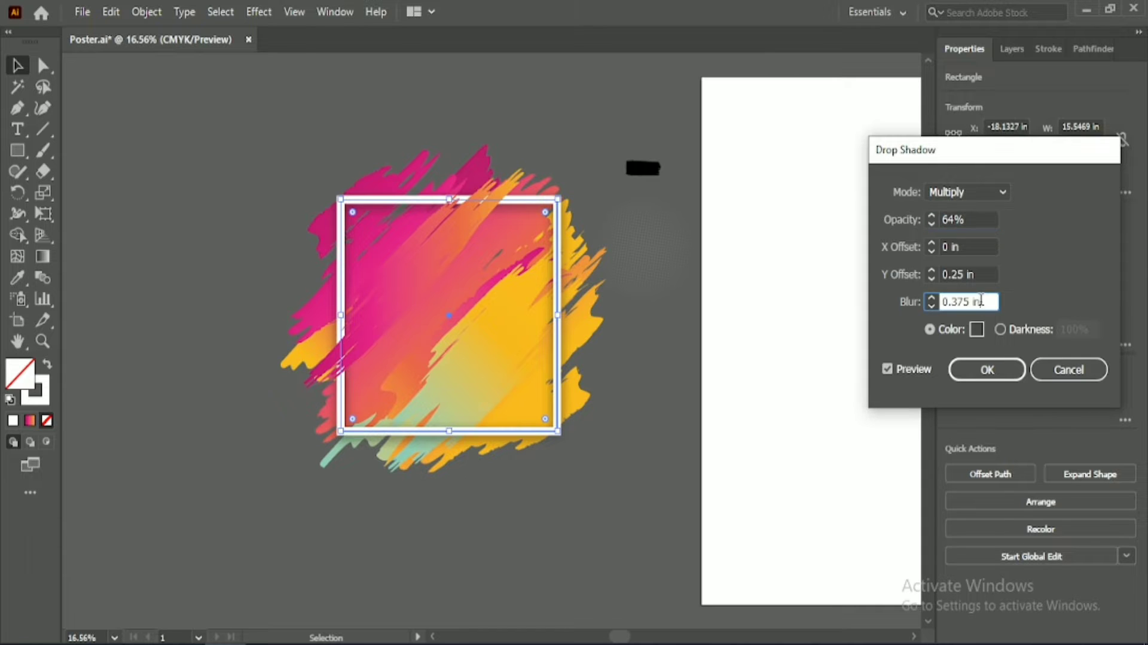
{"action": "double_click", "coordinate": [982, 301]}
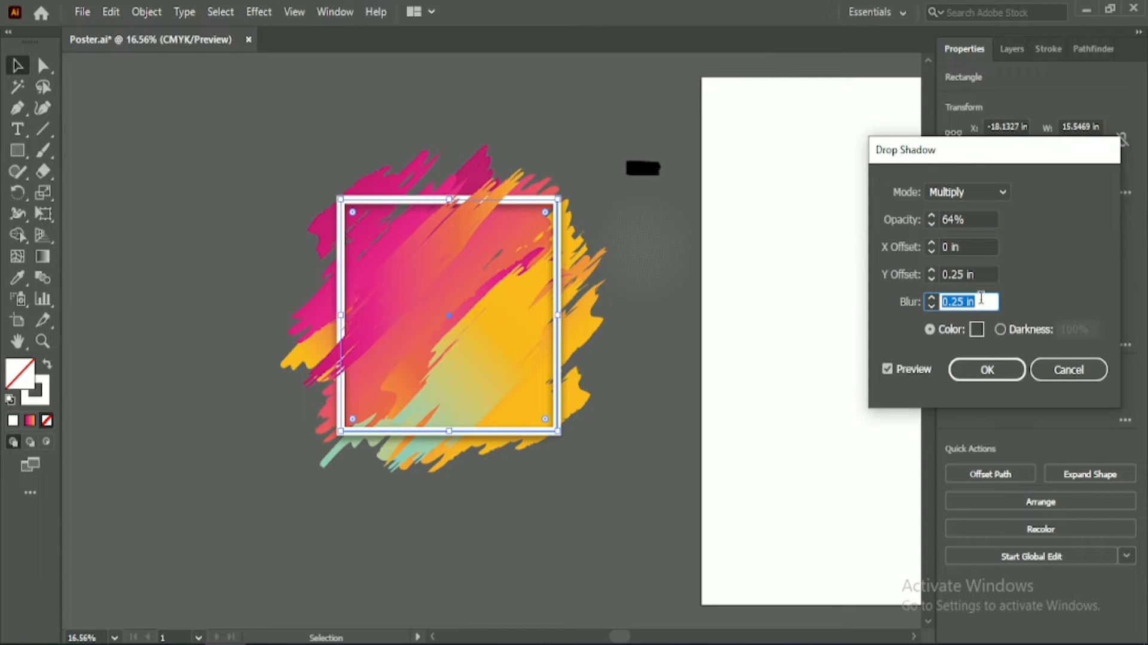
{"action": "left_click", "coordinate": [999, 369]}
Group the shadowed frame with the brush artwork and center the group horizontally in the artboard's upper part.
{"action": "left_click", "coordinate": [297, 110]}
{"action": "left_click_drag", "start_coordinate": [297, 110], "coordinate": [568, 464]}
{"action": "left_click", "coordinate": [986, 542]}
{"action": "left_click_drag", "start_coordinate": [622, 636], "coordinate": [665, 636]}
{"action": "left_click", "coordinate": [1012, 397]}
{"action": "left_click_drag", "start_coordinate": [667, 371], "coordinate": [672, 308]}
{"action": "left_click", "coordinate": [1011, 397]}
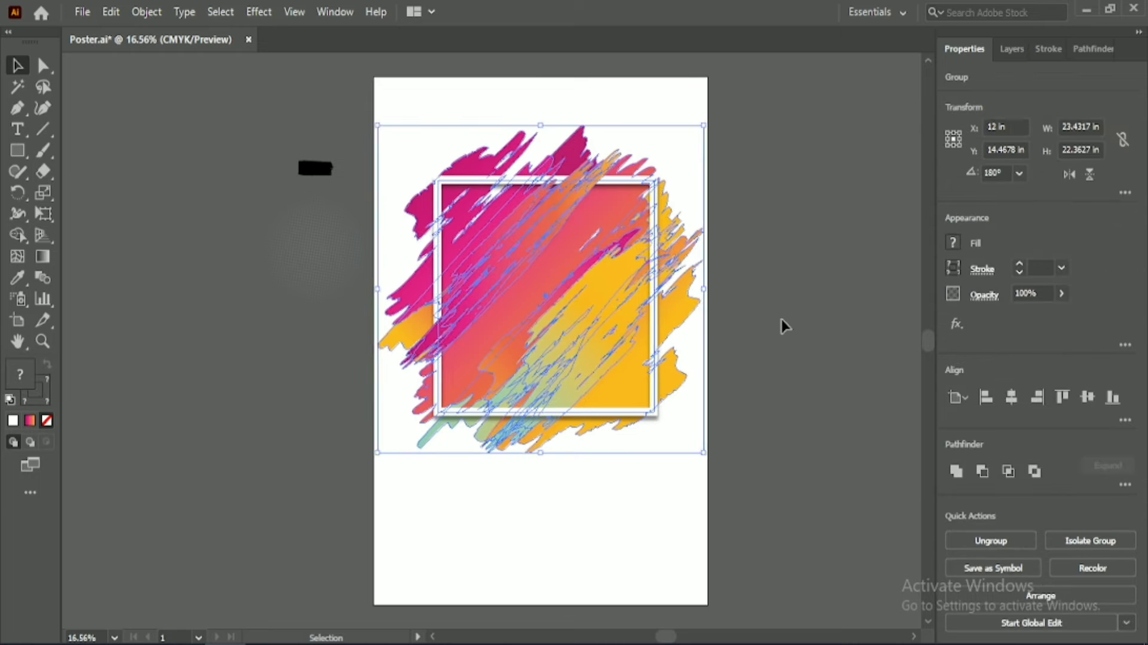
Enlarge the small black brush shape to about 8.83 by 3.63 in inside the frame's lower part and sample a white fill for it.
{"action": "left_click", "coordinate": [780, 319]}
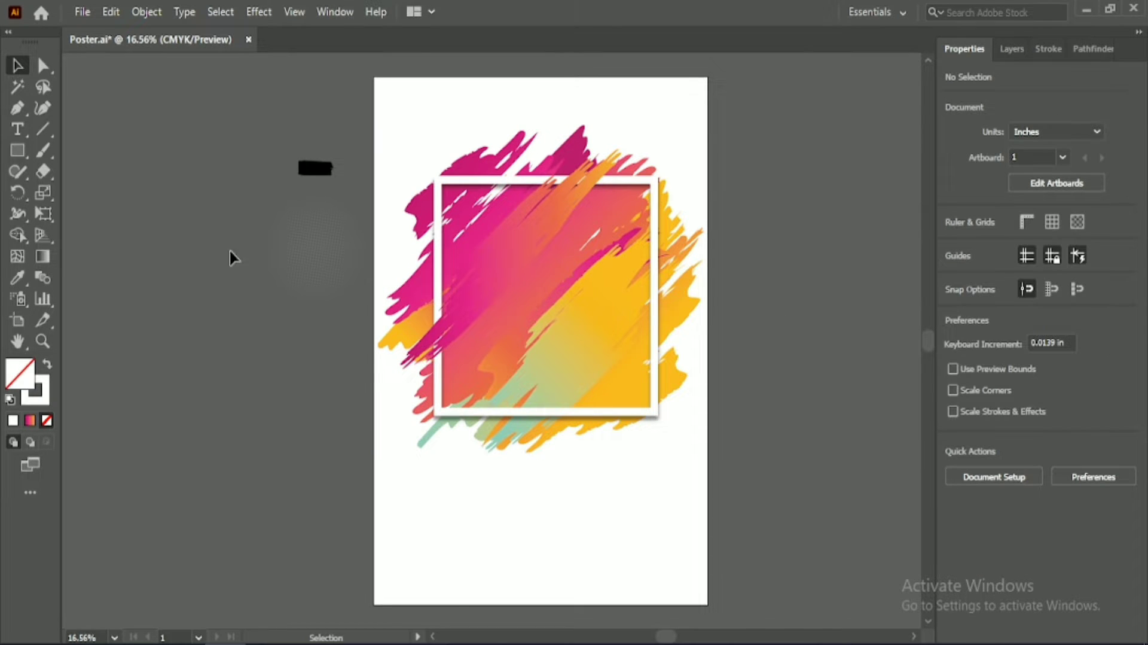
{"action": "left_click", "coordinate": [310, 168]}
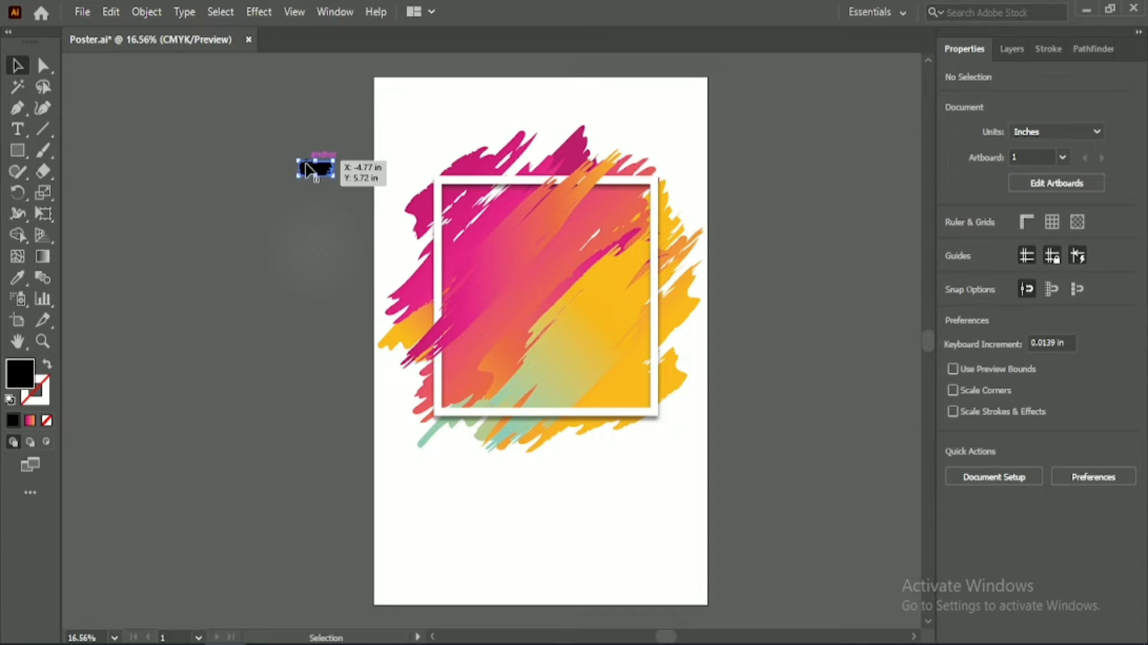
{"action": "left_click_drag", "start_coordinate": [300, 170], "coordinate": [541, 364]}
{"action": "left_click", "coordinate": [18, 279]}
{"action": "left_click", "coordinate": [448, 491]}
{"action": "key", "text": "v"}
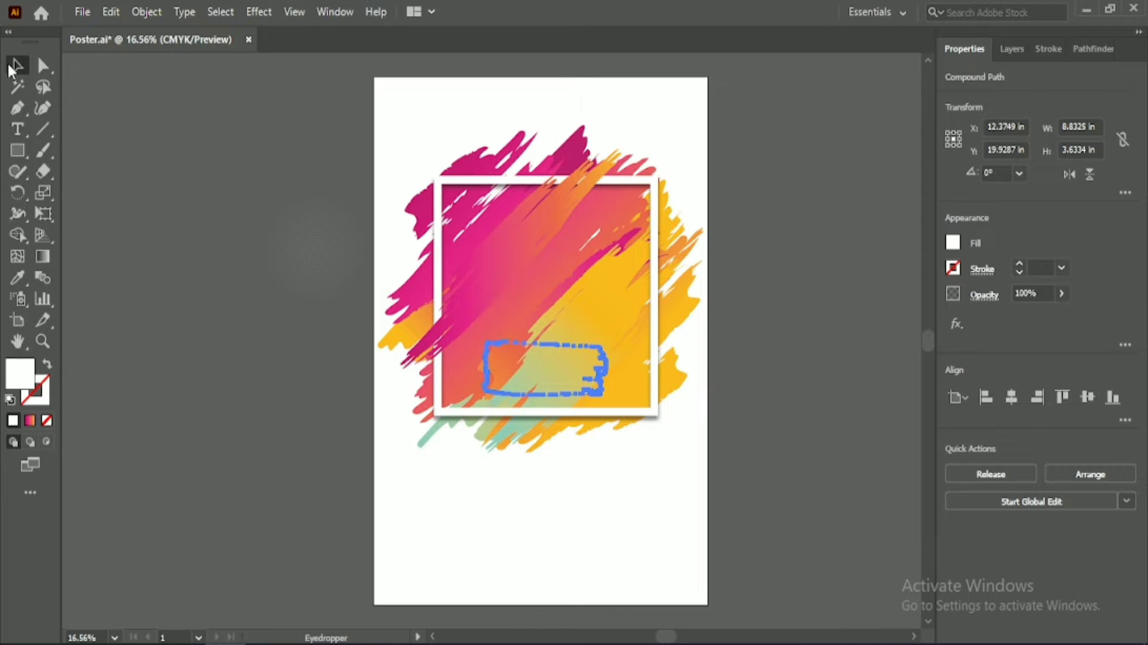
Bring the white brush shape to the front of the artwork and deselect it.
{"action": "right_click", "coordinate": [547, 371]}
{"action": "mouse_move", "coordinate": [598, 285]}
{"action": "left_click", "coordinate": [819, 279]}
{"action": "left_click", "coordinate": [787, 329]}
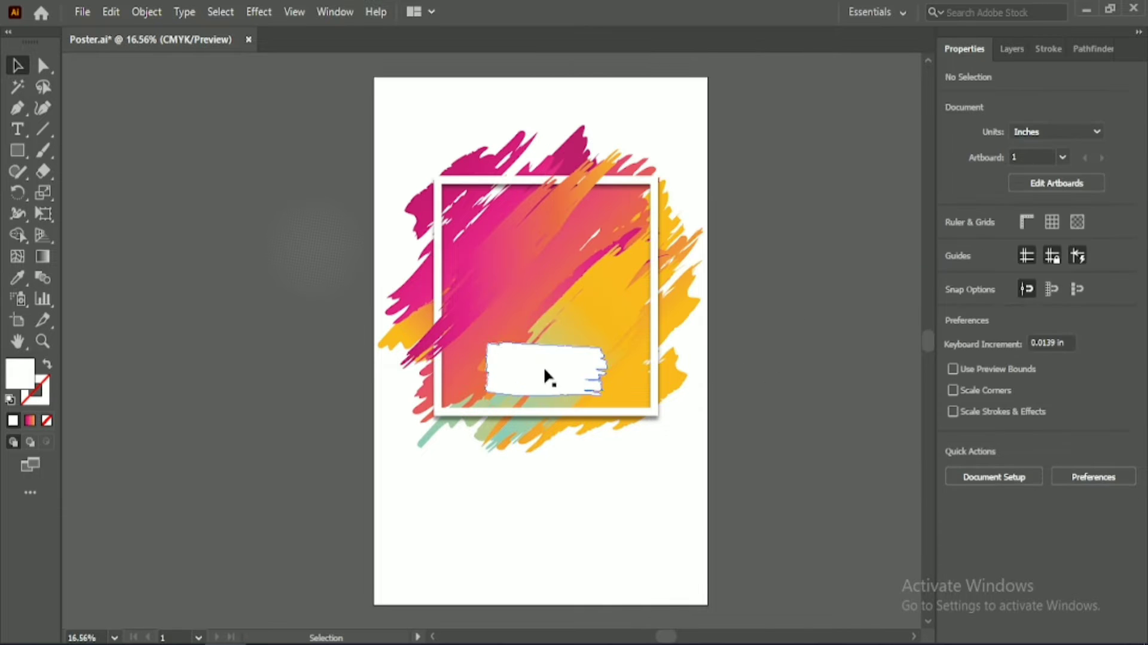
Flatten and widen the white brush shape to about 9.88 by 2.46 in along the frame's lower edge.
{"action": "left_click", "coordinate": [494, 368]}
{"action": "scroll", "coordinate": [588, 395], "scroll_direction": "up", "scroll_amount": 1}
{"action": "scroll", "coordinate": [504, 343], "scroll_direction": "down", "scroll_amount": 1}
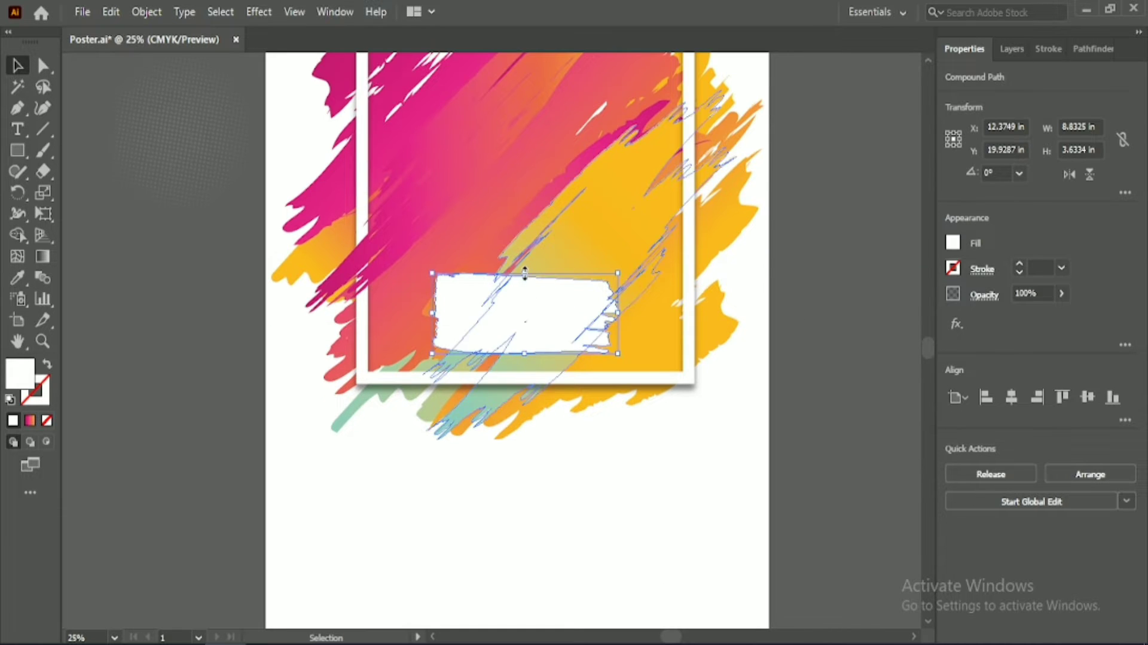
{"action": "left_click_drag", "start_coordinate": [525, 275], "coordinate": [525, 299]}
{"action": "left_click_drag", "start_coordinate": [433, 327], "coordinate": [411, 326]}
{"action": "left_click_drag", "start_coordinate": [619, 326], "coordinate": [652, 327]}
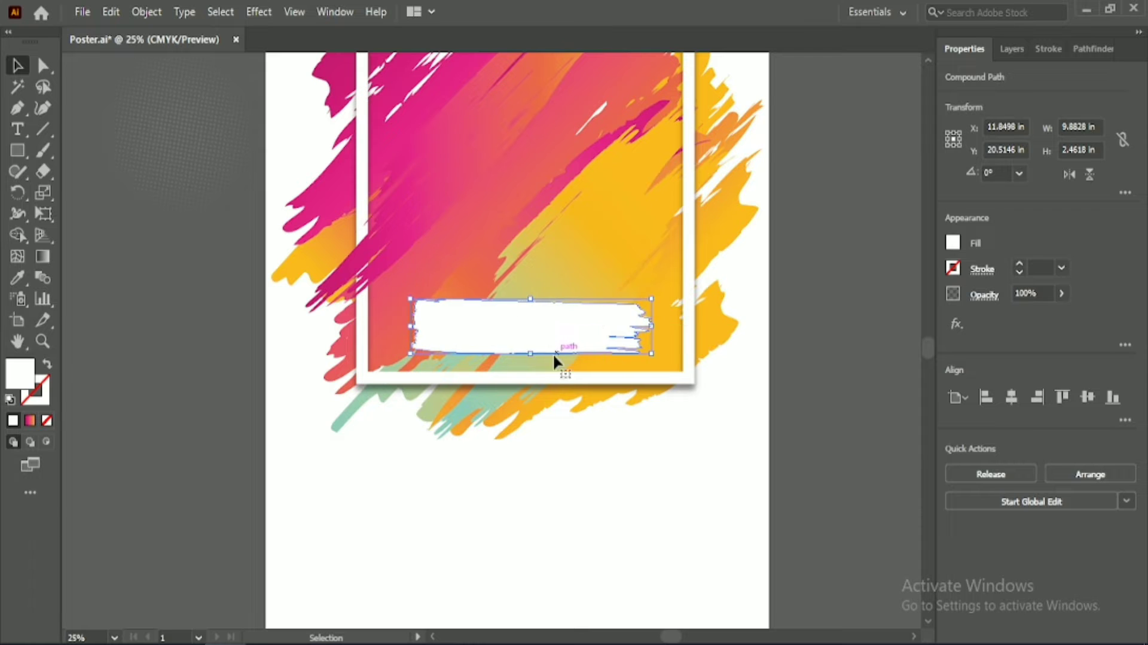
{"action": "left_click", "coordinate": [788, 333]}
{"action": "scroll", "coordinate": [788, 332], "scroll_direction": "up", "scroll_amount": 4}
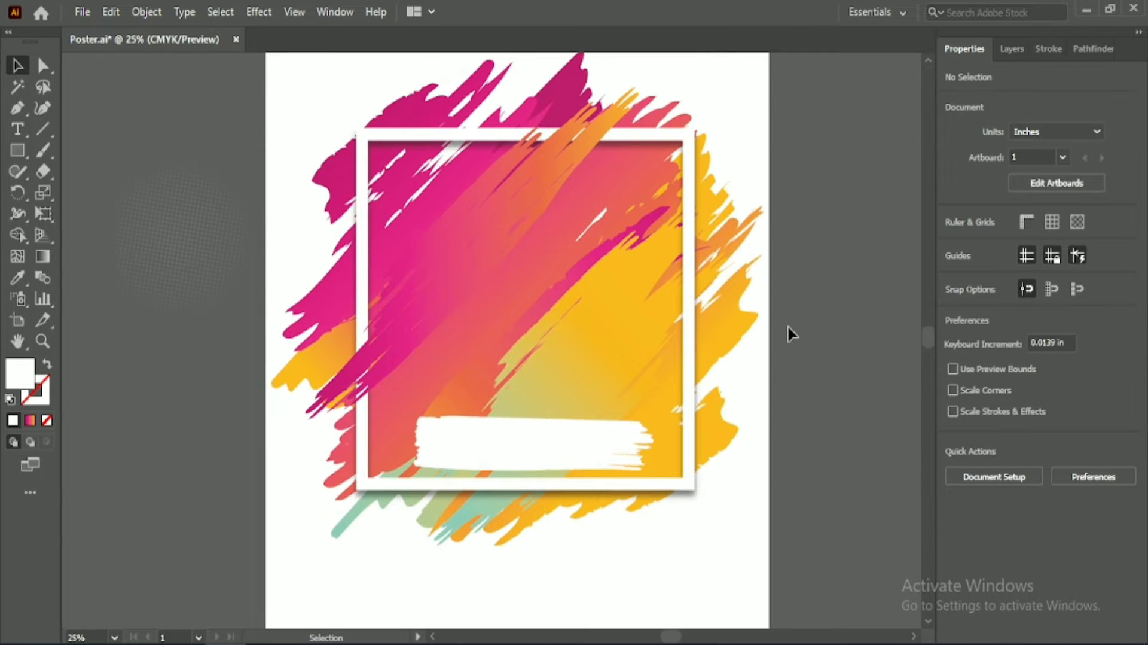
{"action": "scroll", "coordinate": [787, 325], "scroll_direction": "down", "scroll_amount": 4}
Draw a white circle about 5.31 in across beside the artwork with the Ellipse tool.
{"action": "left_click", "coordinate": [17, 150]}
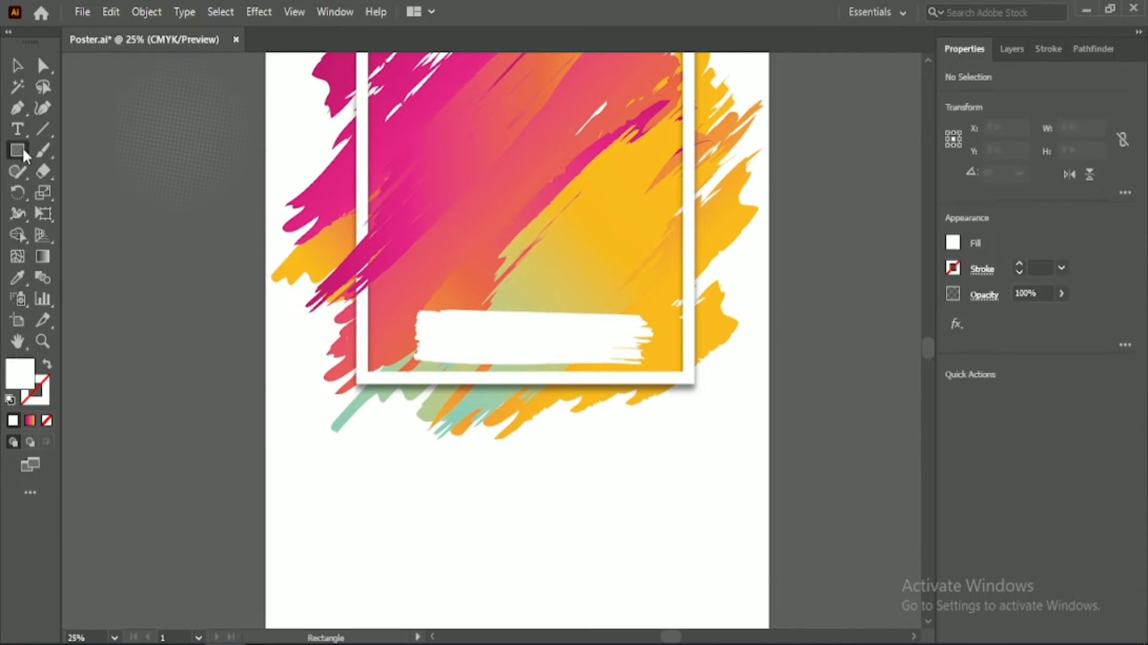
{"action": "key", "text": "l"}
{"action": "mouse_move", "coordinate": [174, 306]}
{"action": "left_mouse_down"}
{"action": "mouse_move", "coordinate": [239, 389]}
{"action": "mouse_move", "coordinate": [287, 421]}
{"action": "left_mouse_up"}
{"action": "key", "text": "v"}
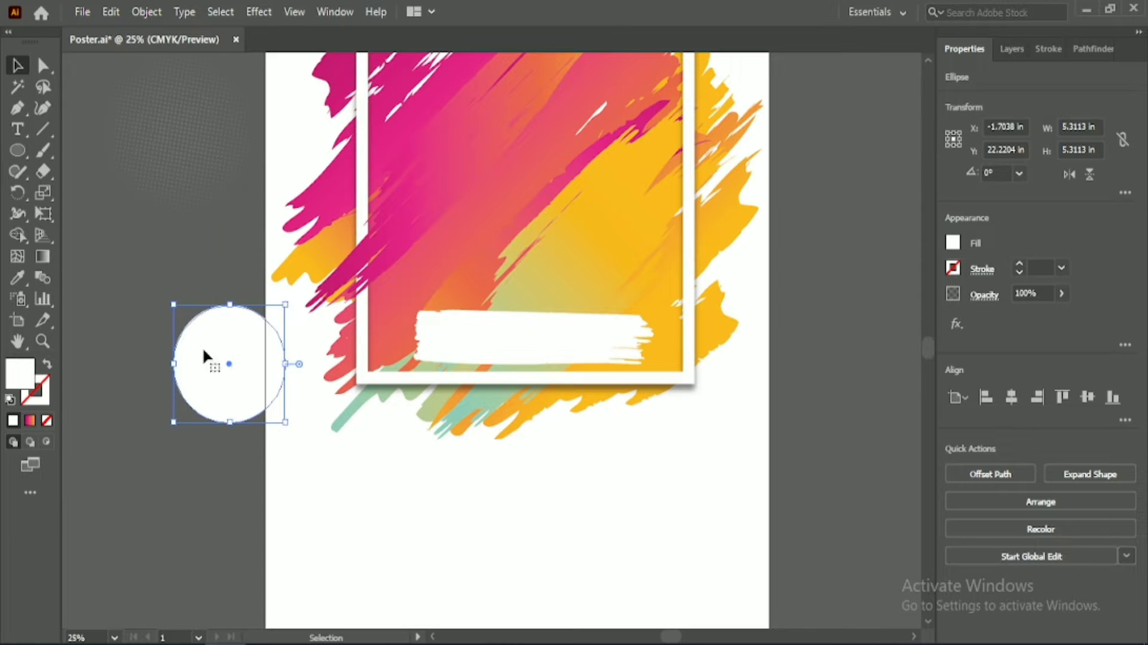
Place the circle over the frame's lower-right corner and shrink it to about 4.49 in across.
{"action": "mouse_move", "coordinate": [224, 364]}
{"action": "left_mouse_down"}
{"action": "mouse_move", "coordinate": [593, 383]}
{"action": "mouse_move", "coordinate": [688, 360]}
{"action": "left_mouse_up"}
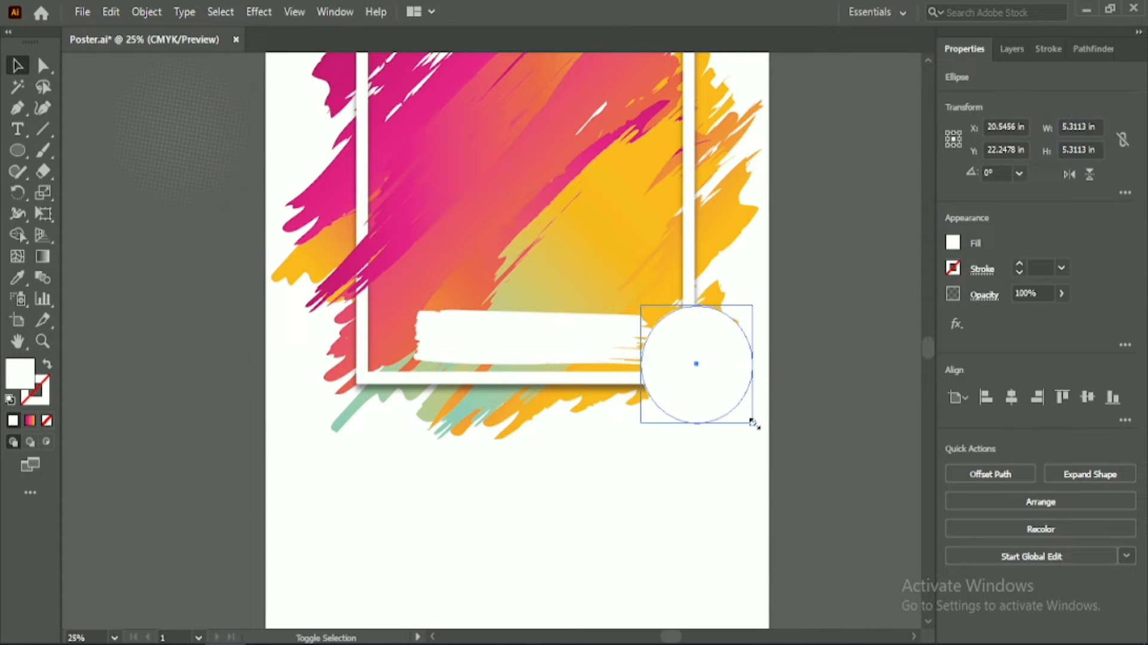
{"action": "left_click_drag", "start_coordinate": [752, 422], "coordinate": [735, 405]}
{"action": "left_click_drag", "start_coordinate": [705, 367], "coordinate": [713, 376]}
Fill the circle with the magenta-to-yellow linear gradient sampled from the brush artwork and set its angle to -31°.
{"action": "key", "text": "g"}
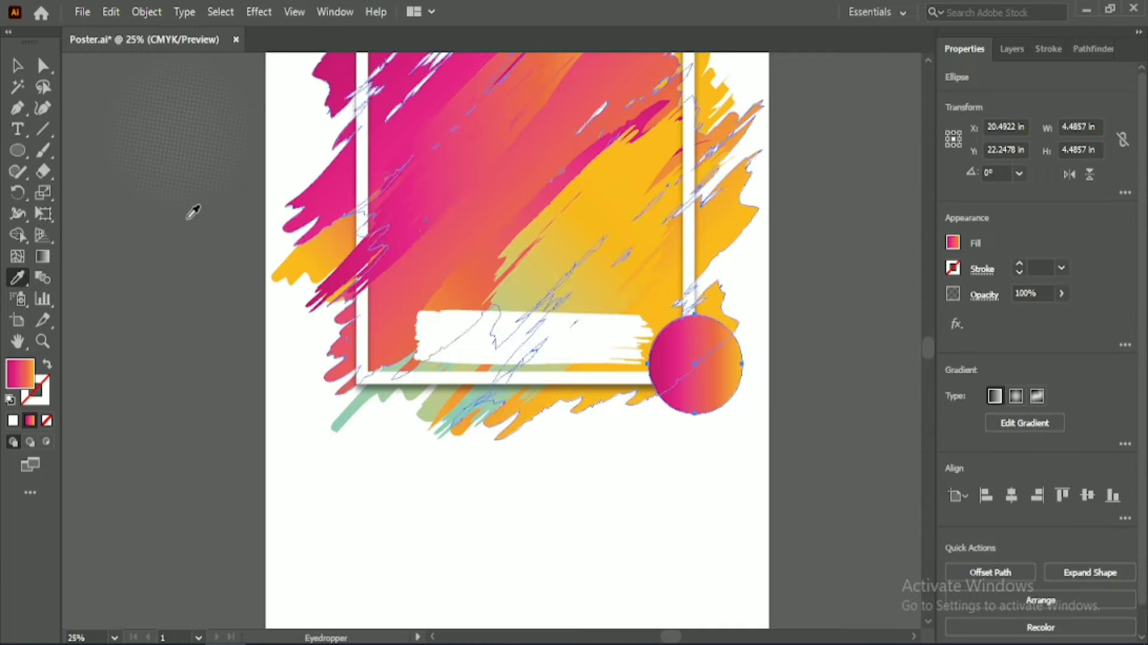
{"action": "double_click", "coordinate": [45, 256]}
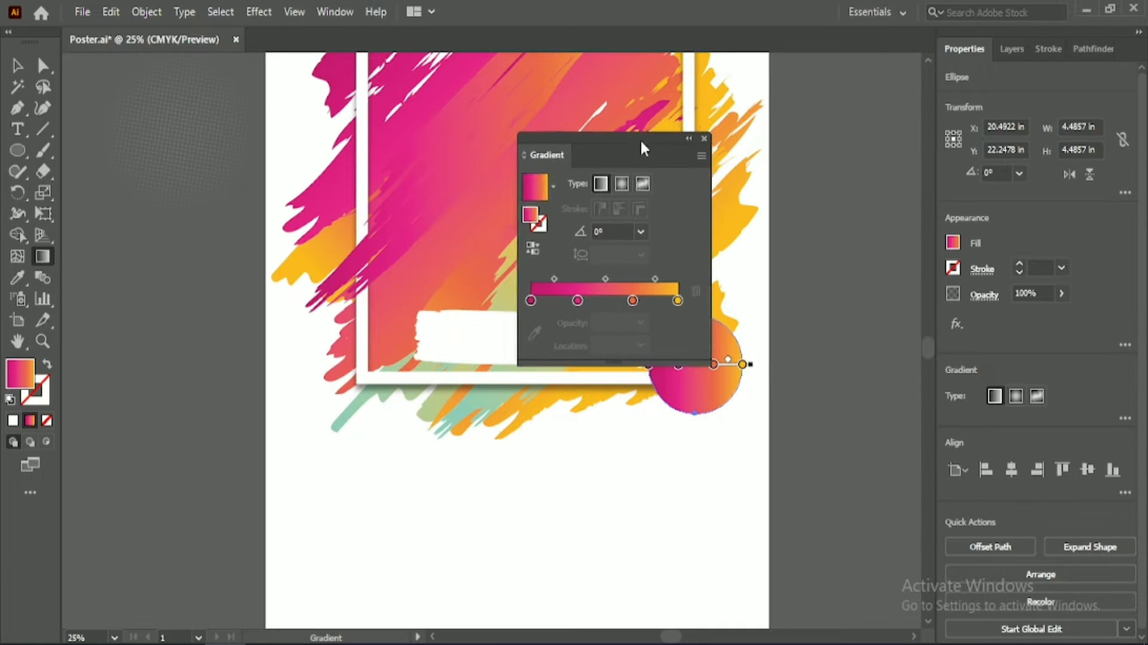
{"action": "left_click_drag", "start_coordinate": [640, 139], "coordinate": [834, 119]}
{"action": "left_click", "coordinate": [811, 159]}
{"action": "left_click", "coordinate": [791, 159]}
{"action": "left_click", "coordinate": [802, 206]}
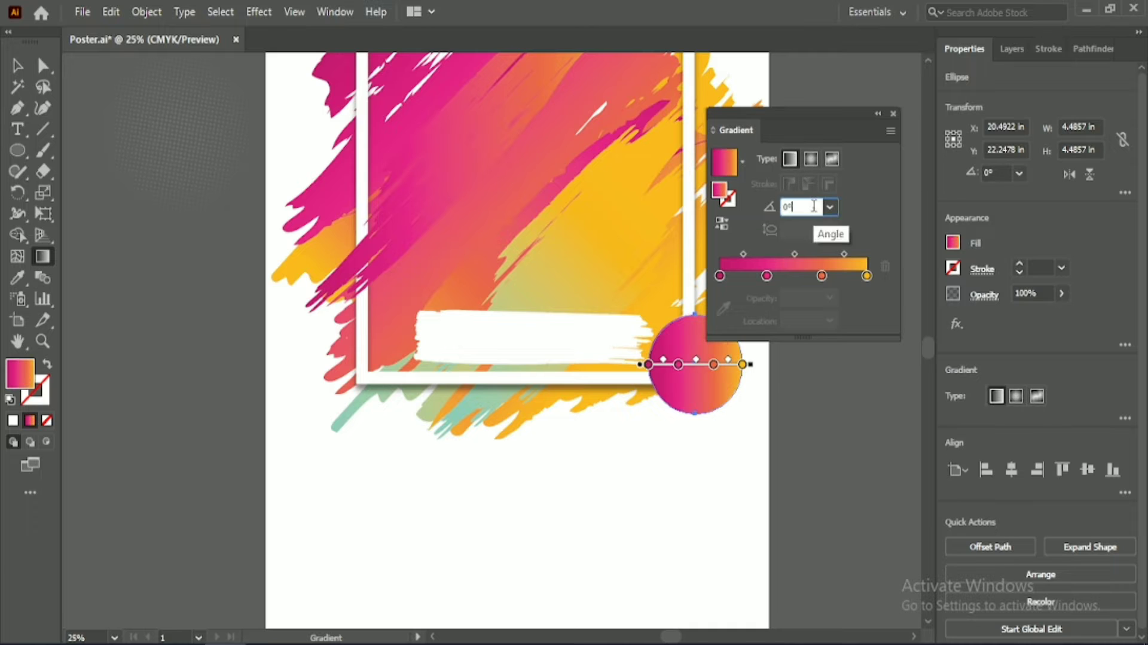
{"action": "type", "text": "10"}
{"action": "key", "text": "Return"}
{"action": "scroll", "coordinate": [814, 205], "scroll_direction": "up", "scroll_amount": 5}
{"action": "scroll", "coordinate": [814, 203], "scroll_direction": "down", "scroll_amount": 20}
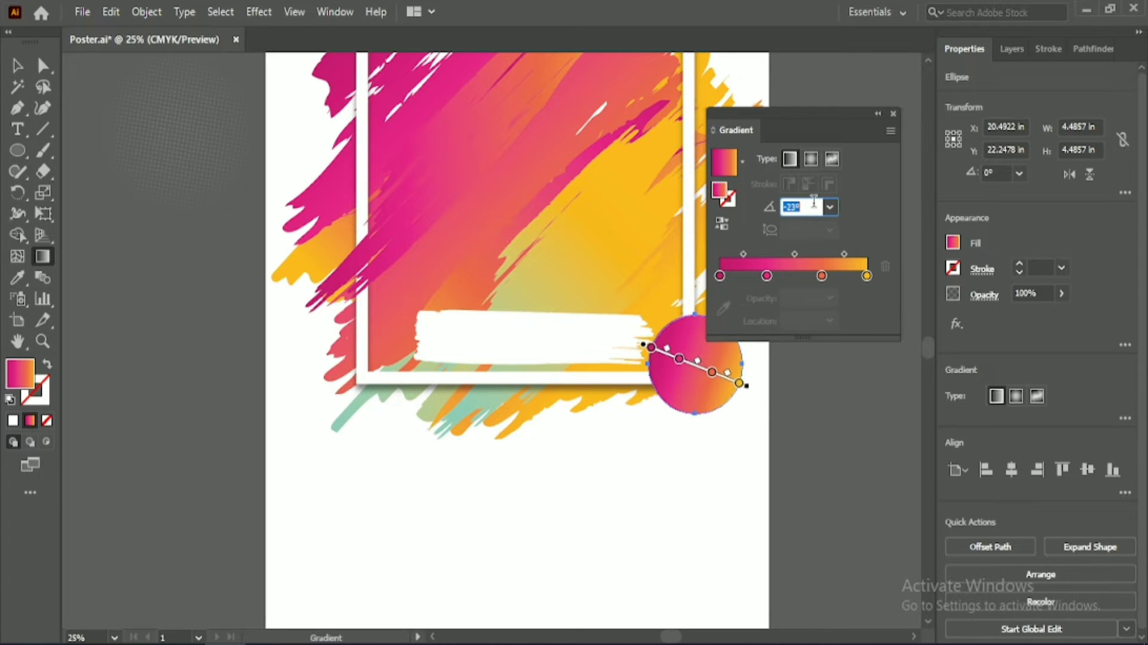
Shift the circle gradient's inner colour stops, placing the second magenta stop at about 33%, and close the gradient settings.
{"action": "mouse_move", "coordinate": [822, 276]}
{"action": "left_mouse_down"}
{"action": "mouse_move", "coordinate": [755, 277]}
{"action": "mouse_move", "coordinate": [802, 277]}
{"action": "left_mouse_up"}
{"action": "left_click_drag", "start_coordinate": [737, 254], "coordinate": [768, 276]}
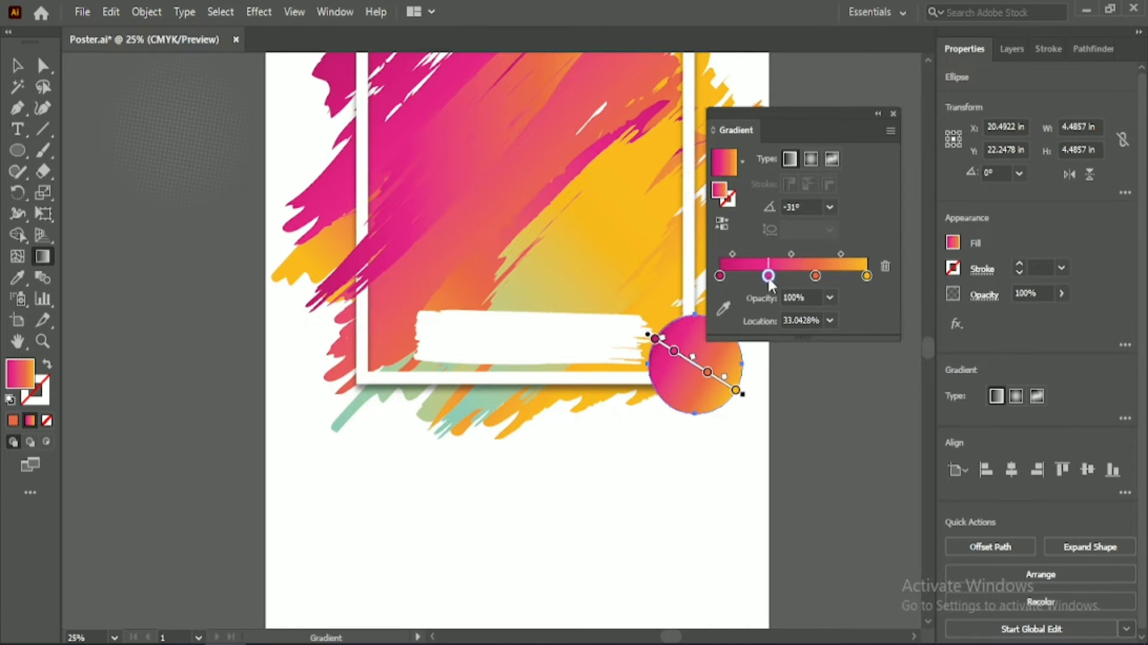
{"action": "left_click", "coordinate": [894, 114]}
{"action": "key", "text": "v"}
{"action": "left_click", "coordinate": [154, 335]}
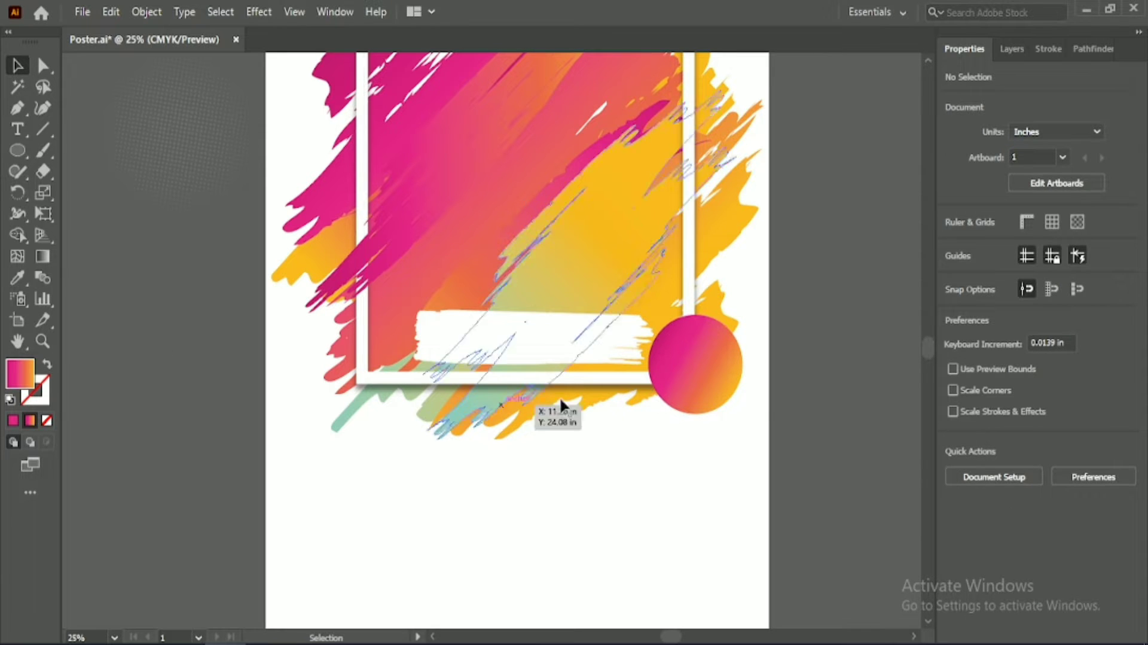
Rotate the gradient circle slightly to about 355.2° and deselect it.
{"action": "left_click", "coordinate": [710, 350]}
{"action": "left_click_drag", "start_coordinate": [743, 411], "coordinate": [747, 428]}
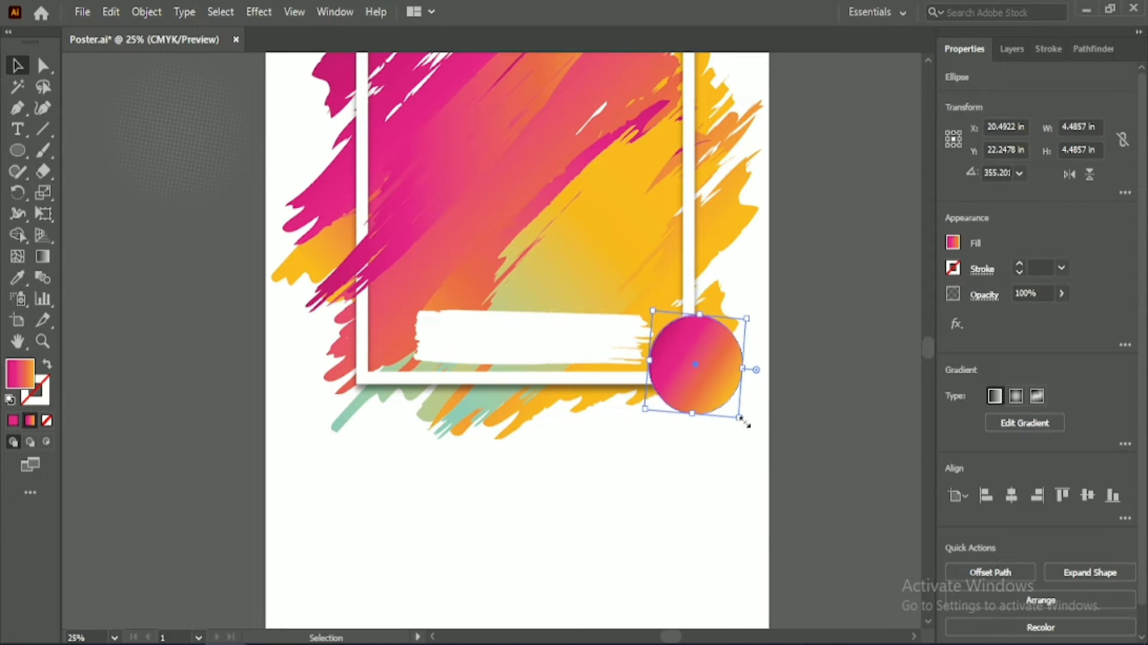
{"action": "left_click", "coordinate": [697, 444]}
Select the white brush shape together with the framed artwork and align their horizontal centers.
{"action": "left_click", "coordinate": [597, 360]}
{"action": "left_click", "coordinate": [595, 233], "text": "shift"}
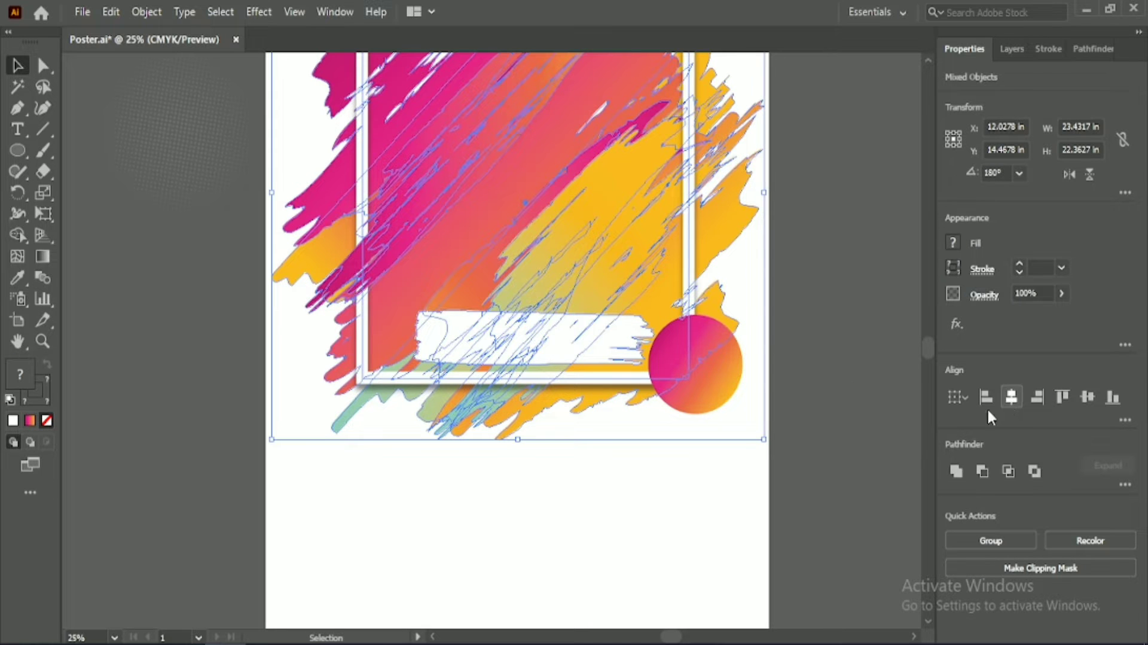
{"action": "left_click", "coordinate": [831, 431]}
{"action": "left_click_drag", "start_coordinate": [498, 534], "coordinate": [568, 341]}
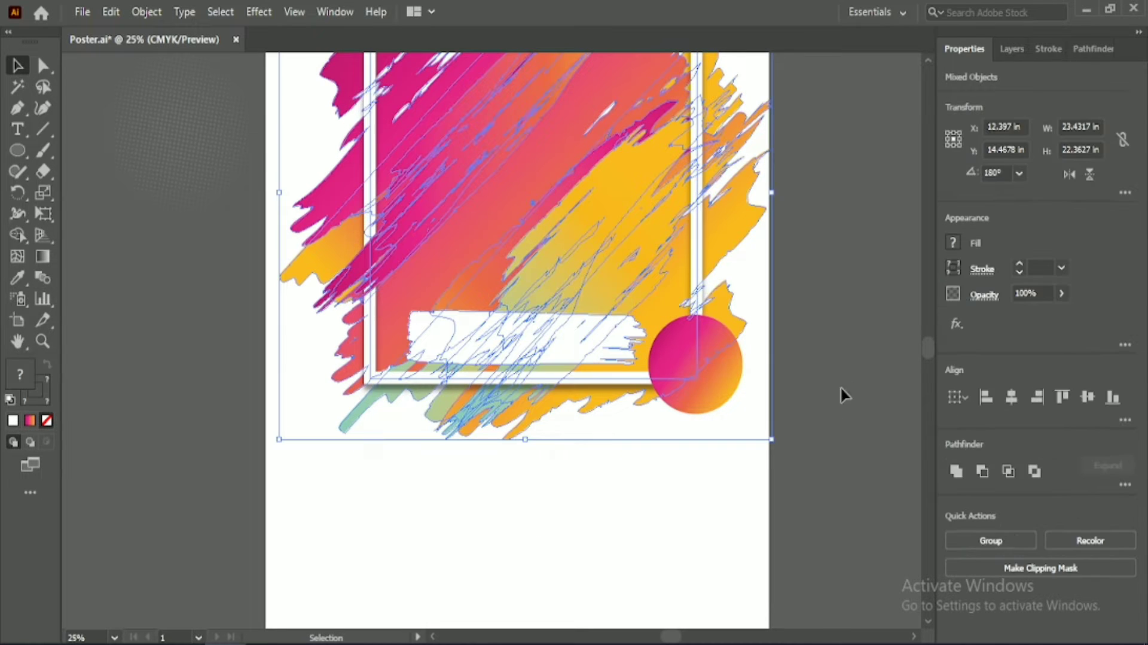
Group the brush shape with the framed artwork, center the group horizontally on the artboard, and ungroup it.
{"action": "left_click", "coordinate": [1005, 537]}
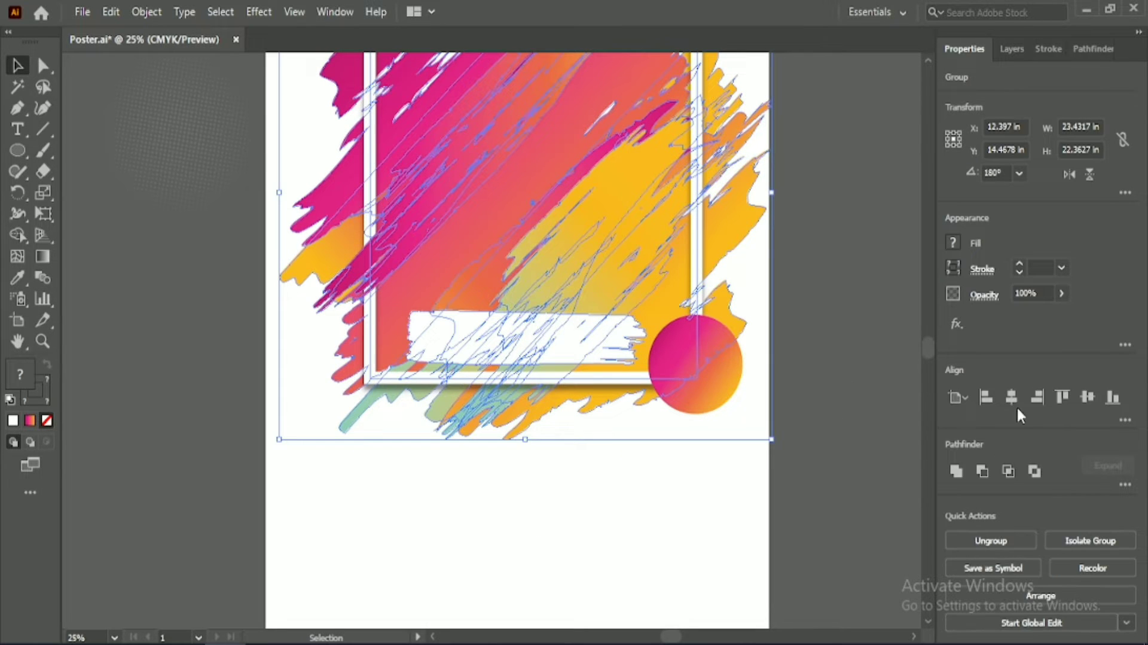
{"action": "left_click", "coordinate": [800, 321]}
{"action": "left_click", "coordinate": [664, 239]}
{"action": "left_click", "coordinate": [987, 539]}
{"action": "left_click", "coordinate": [831, 430]}
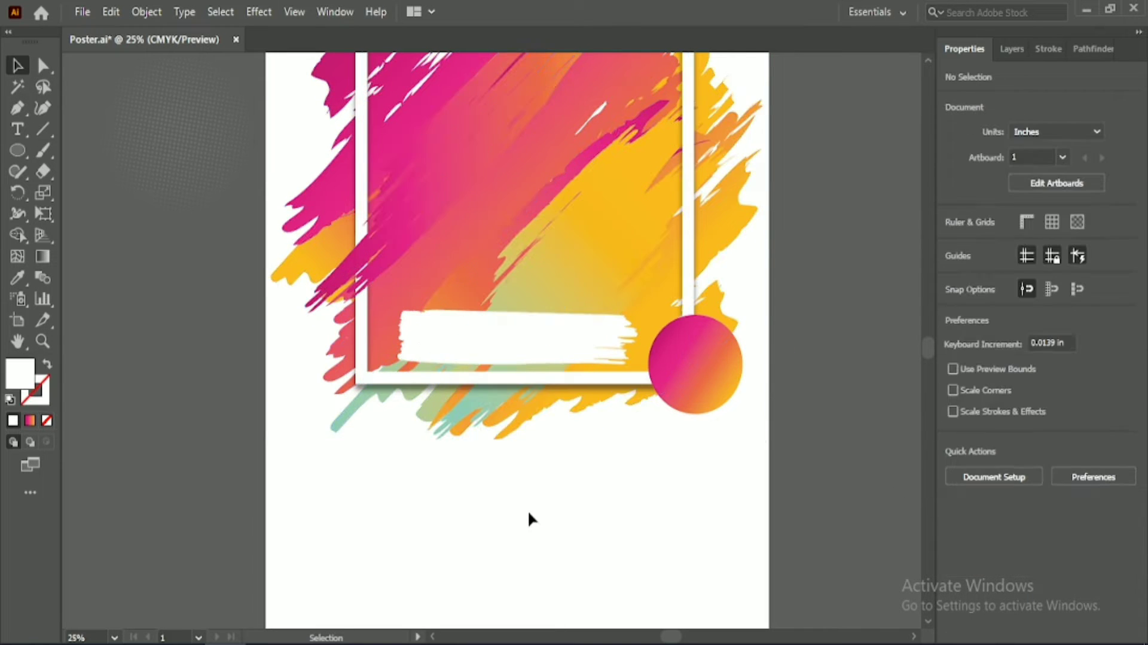
Add the text "POP" at 21 pt in the empty area below the artwork.
{"action": "scroll", "coordinate": [525, 510], "scroll_direction": "down", "scroll_amount": 4}
{"action": "left_click", "coordinate": [19, 129]}
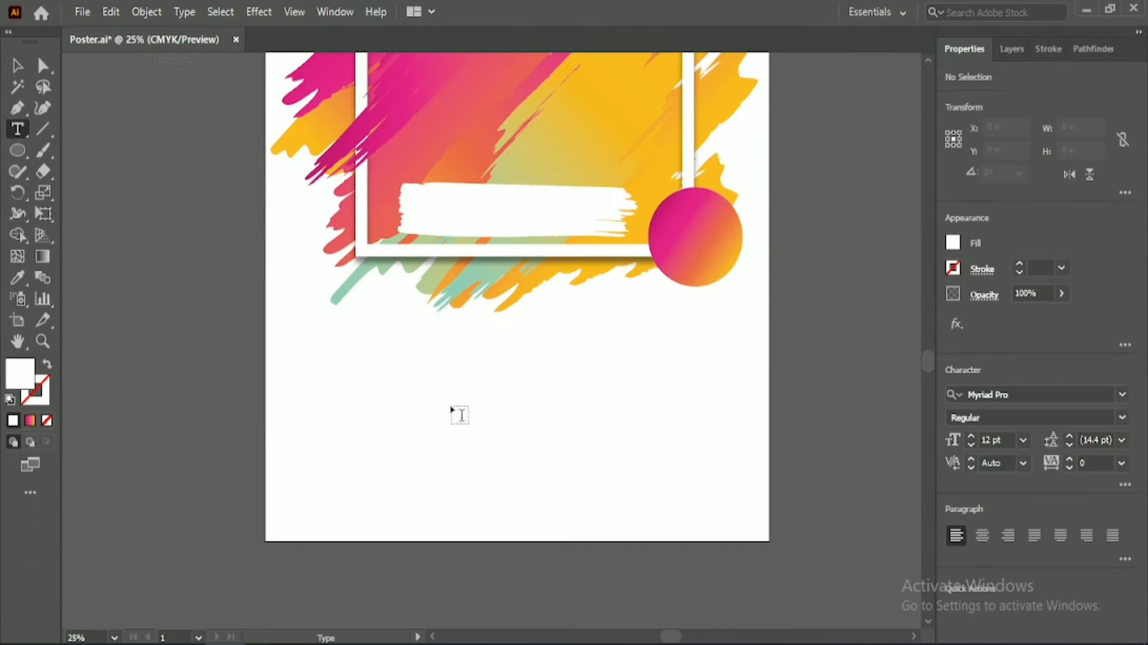
{"action": "left_click", "coordinate": [1024, 439]}
{"action": "left_click", "coordinate": [1048, 324]}
{"action": "left_click", "coordinate": [367, 403]}
{"action": "key", "text": "BackSpace"}
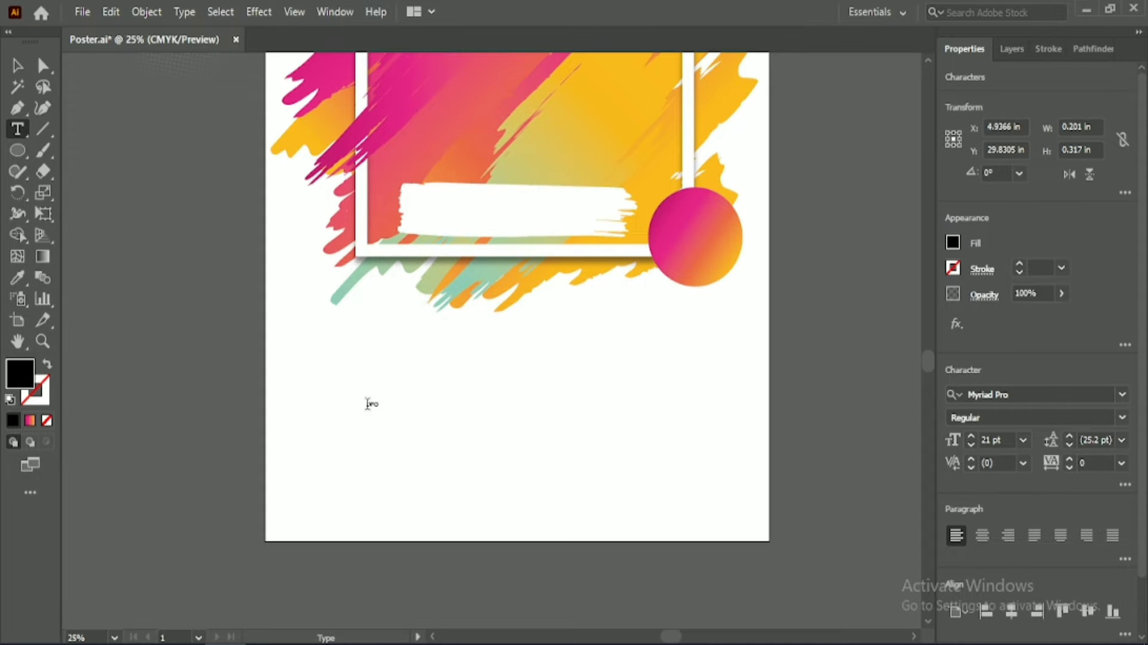
{"action": "type", "text": "OPO"}
{"action": "key", "text": "BackSpace"}
{"action": "key", "text": "BackSpace"}
{"action": "key", "text": "BackSpace"}
{"action": "type", "text": "P"}
Add the separate texts "ROCK" and "INDIE" near the word POP.
{"action": "left_click", "coordinate": [379, 433]}
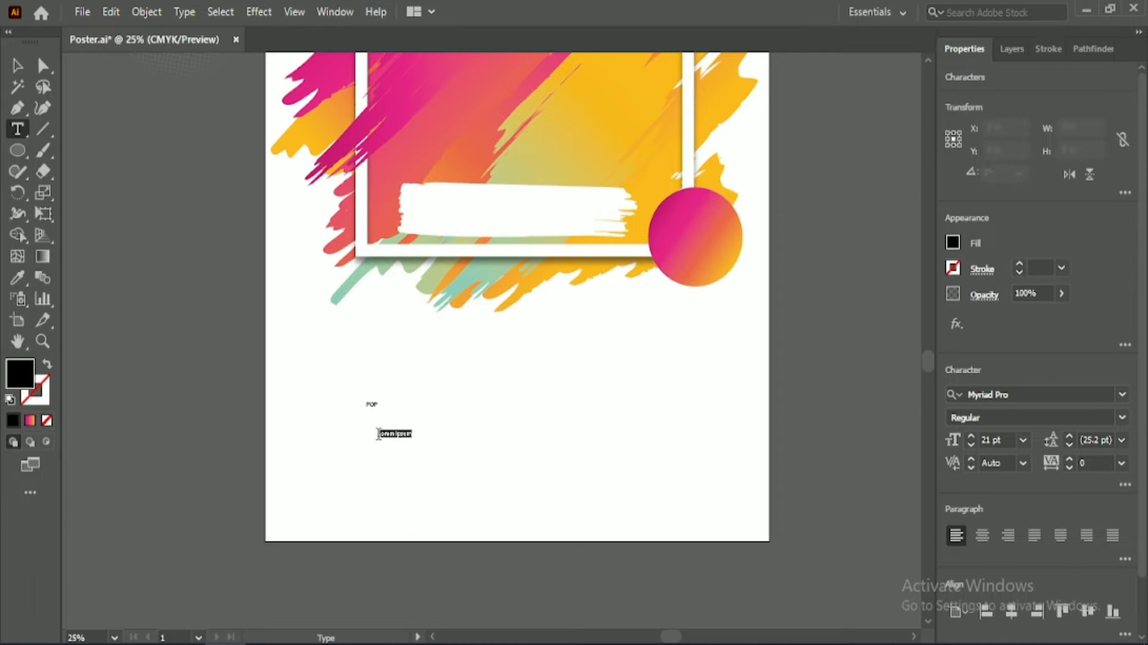
{"action": "key", "text": "BackSpace"}
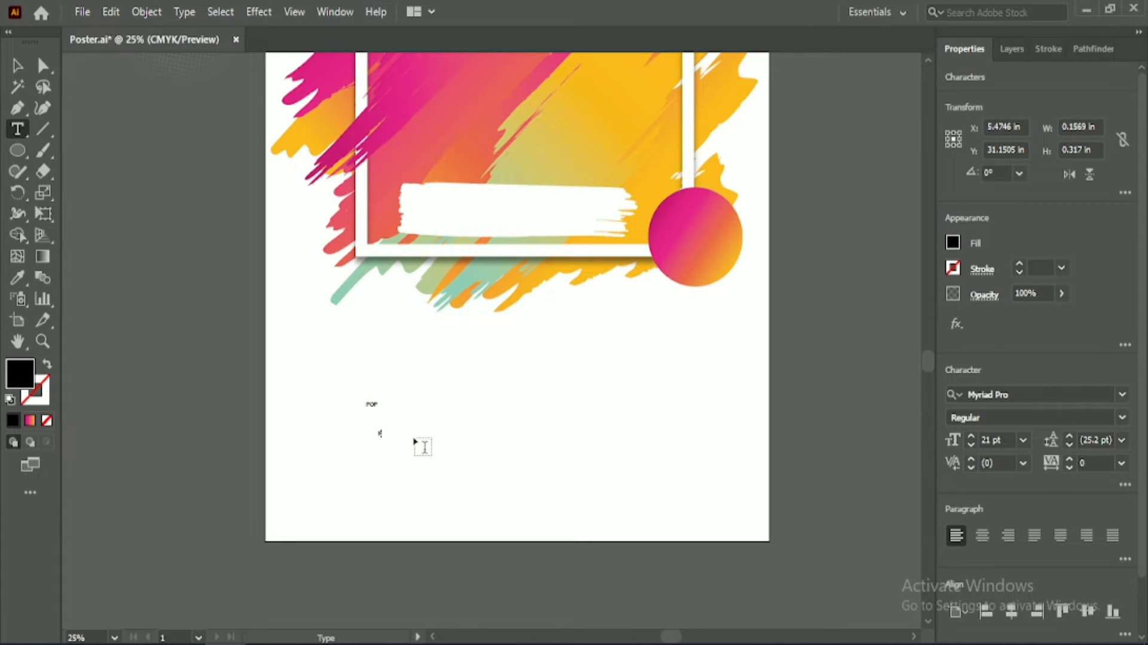
{"action": "type", "text": "ROCK"}
{"action": "left_click", "coordinate": [427, 442]}
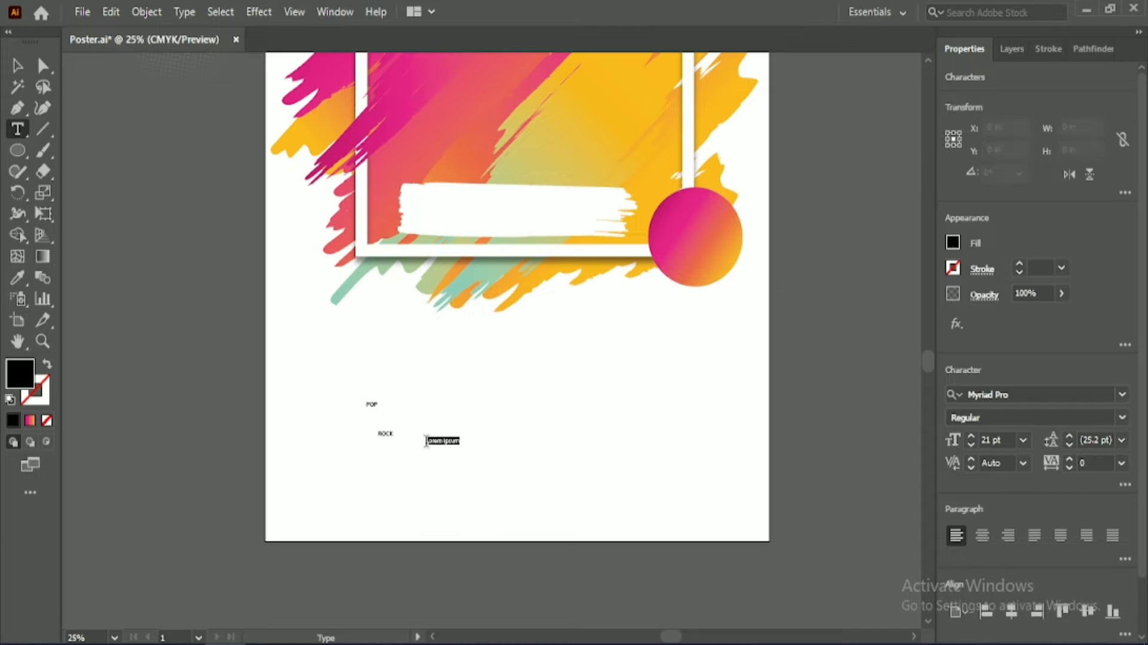
{"action": "key", "text": "BackSpace"}
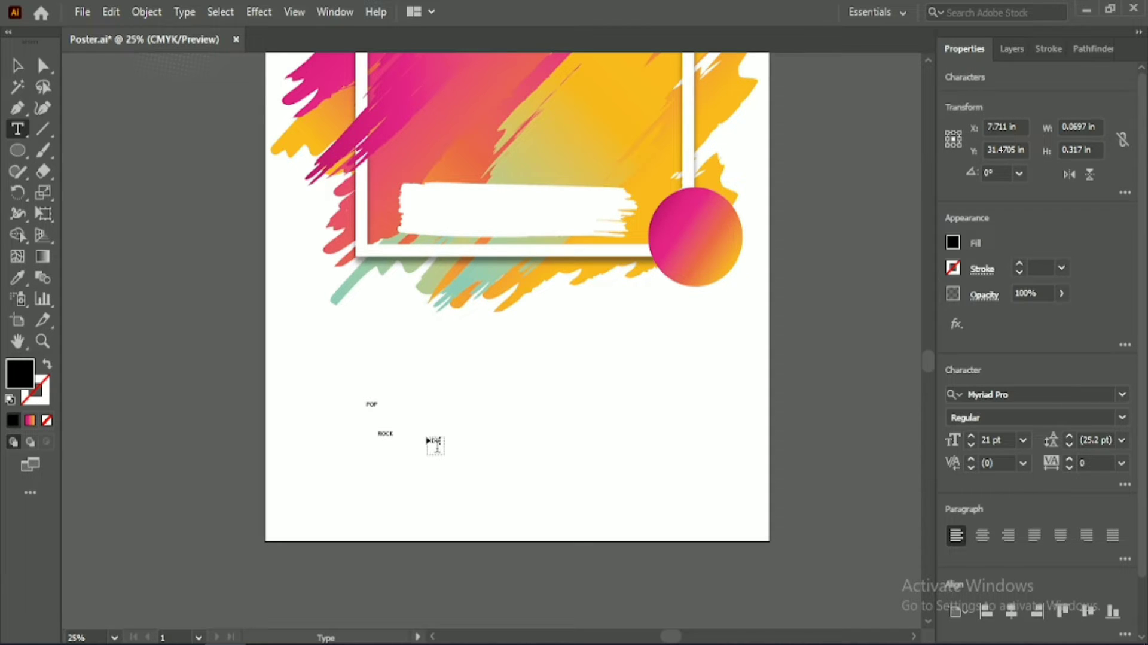
Select the POP, ROCK and INDIE texts together and enlarge their font size to 147 pt.
{"action": "left_click", "coordinate": [17, 68]}
{"action": "left_click_drag", "start_coordinate": [305, 347], "coordinate": [469, 464]}
{"action": "left_click", "coordinate": [1024, 441]}
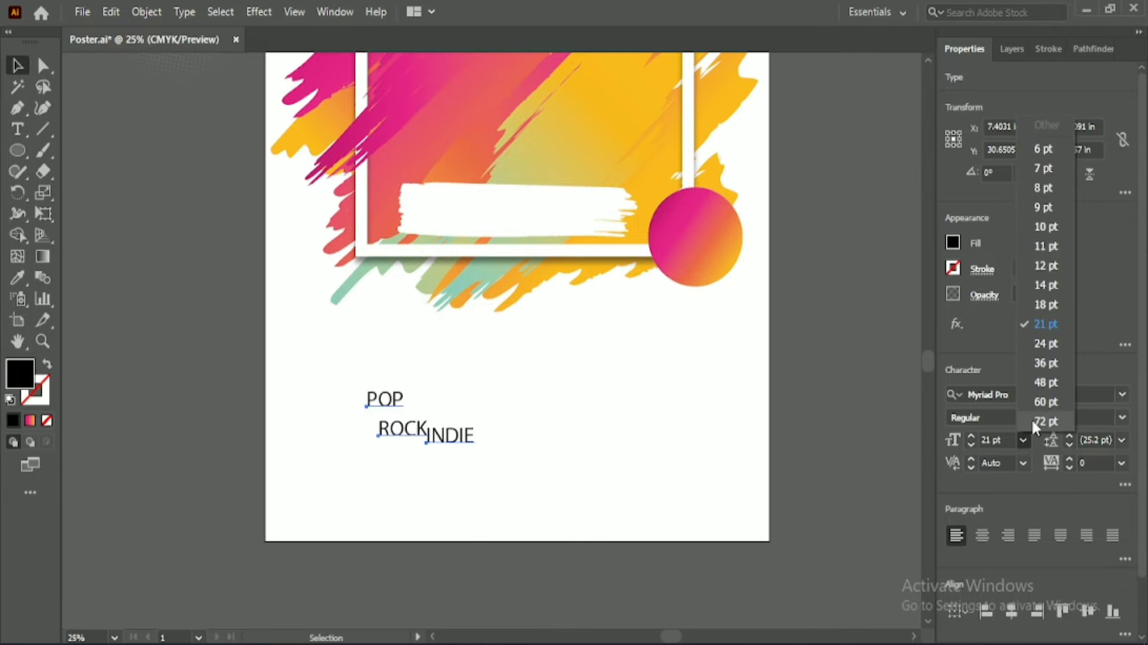
{"action": "left_click", "coordinate": [1036, 423]}
{"action": "scroll", "coordinate": [1002, 437], "scroll_direction": "up", "scroll_amount": 20}
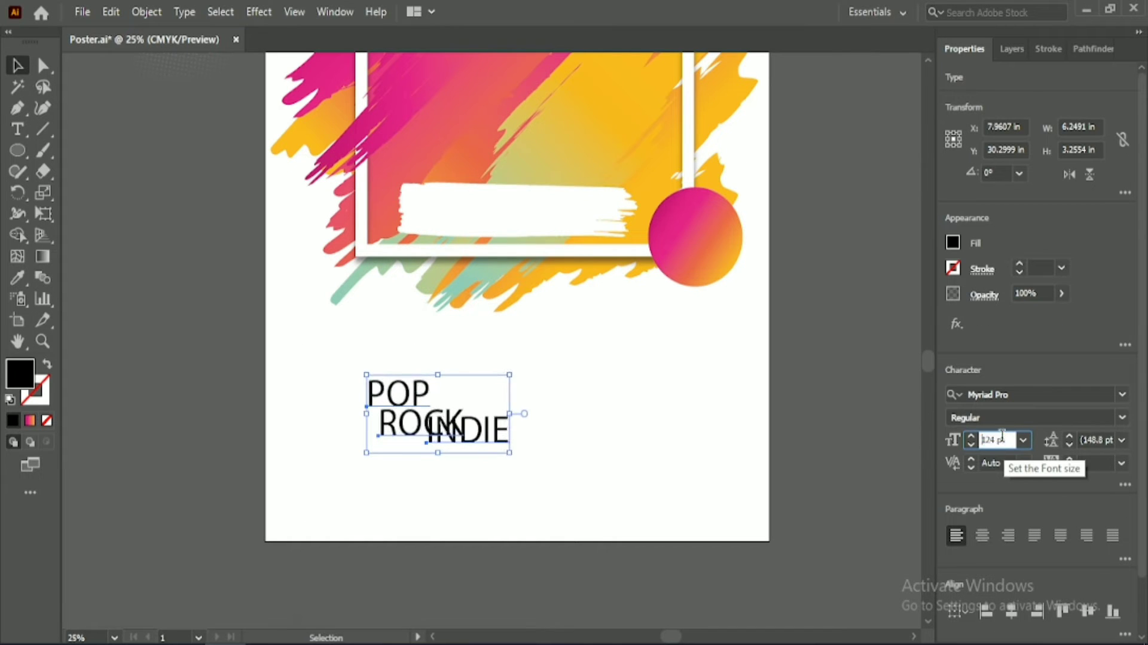
{"action": "scroll", "coordinate": [1002, 438], "scroll_direction": "up", "scroll_amount": 20}
{"action": "left_click", "coordinate": [610, 445]}
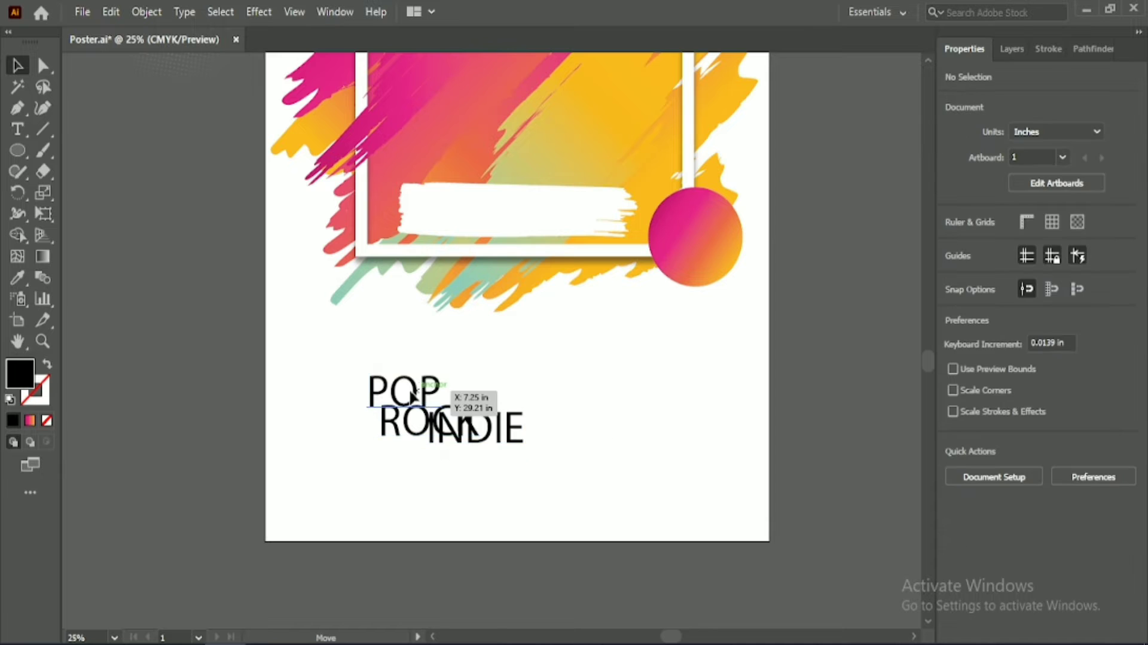
Spread the words POP, ROCK and INDIE apart into a loose row below the artwork.
{"action": "left_click_drag", "start_coordinate": [478, 428], "coordinate": [533, 411]}
{"action": "left_click_drag", "start_coordinate": [608, 389], "coordinate": [634, 421]}
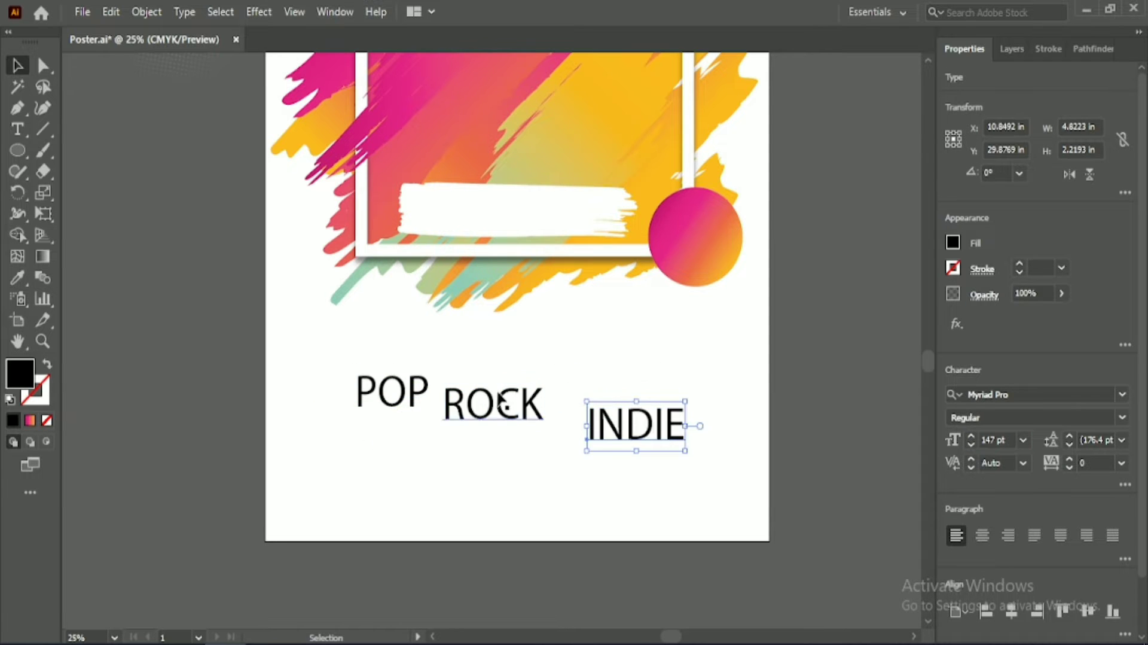
{"action": "left_click_drag", "start_coordinate": [392, 392], "coordinate": [383, 409]}
{"action": "left_click", "coordinate": [471, 482]}
Add the text "FESTIVAL EVENT PRESENTS" in the empty area above the artwork.
{"action": "scroll", "coordinate": [471, 482], "scroll_direction": "up", "scroll_amount": 10}
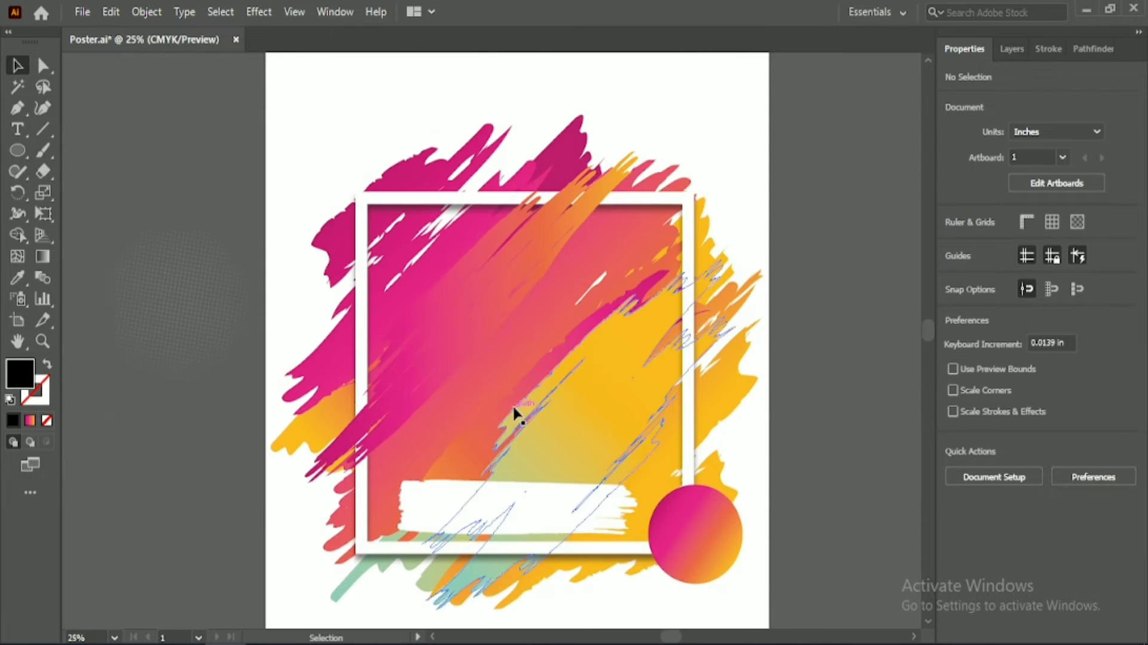
{"action": "left_click", "coordinate": [19, 128]}
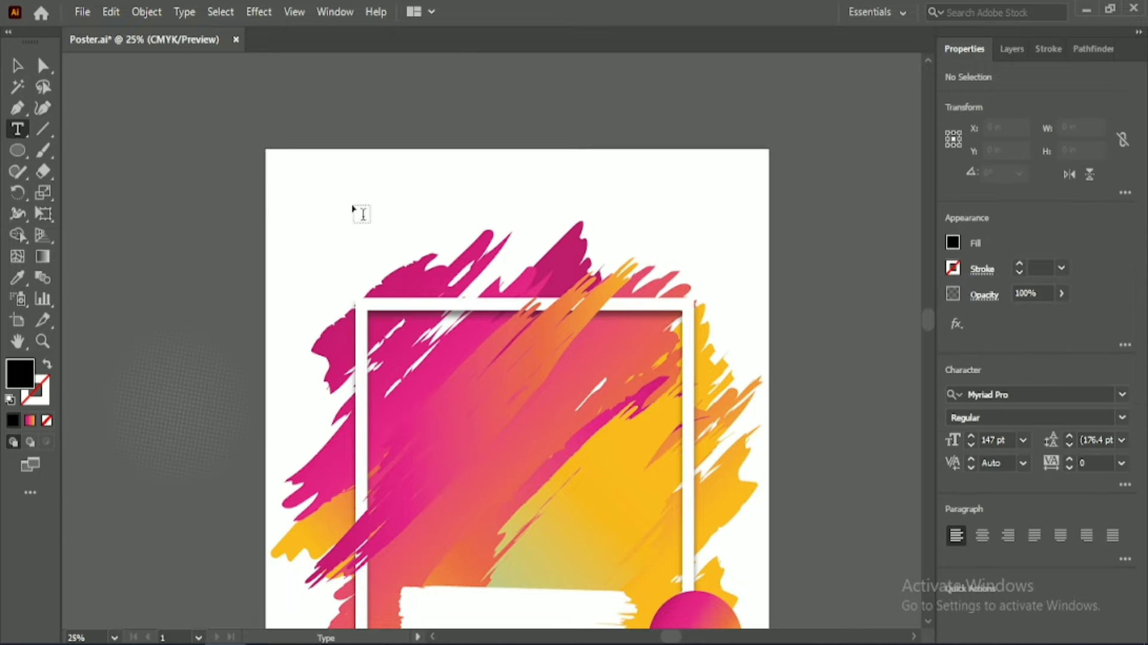
{"action": "left_click", "coordinate": [430, 174]}
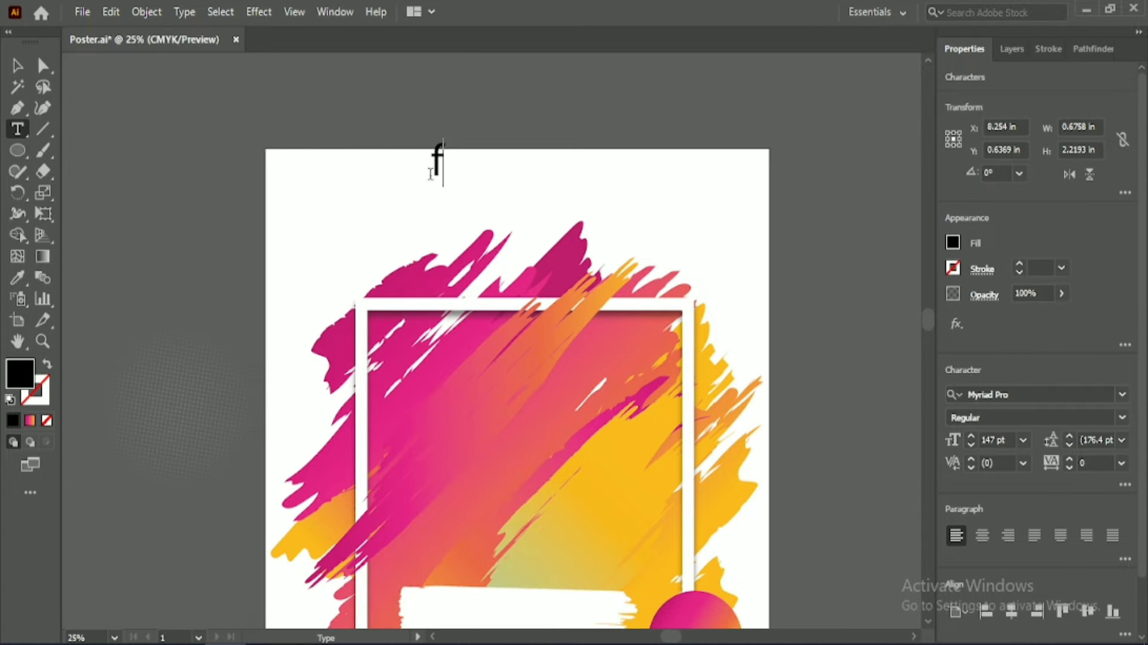
{"action": "key", "text": "BackSpace"}
{"action": "key", "text": "BackSpace"}
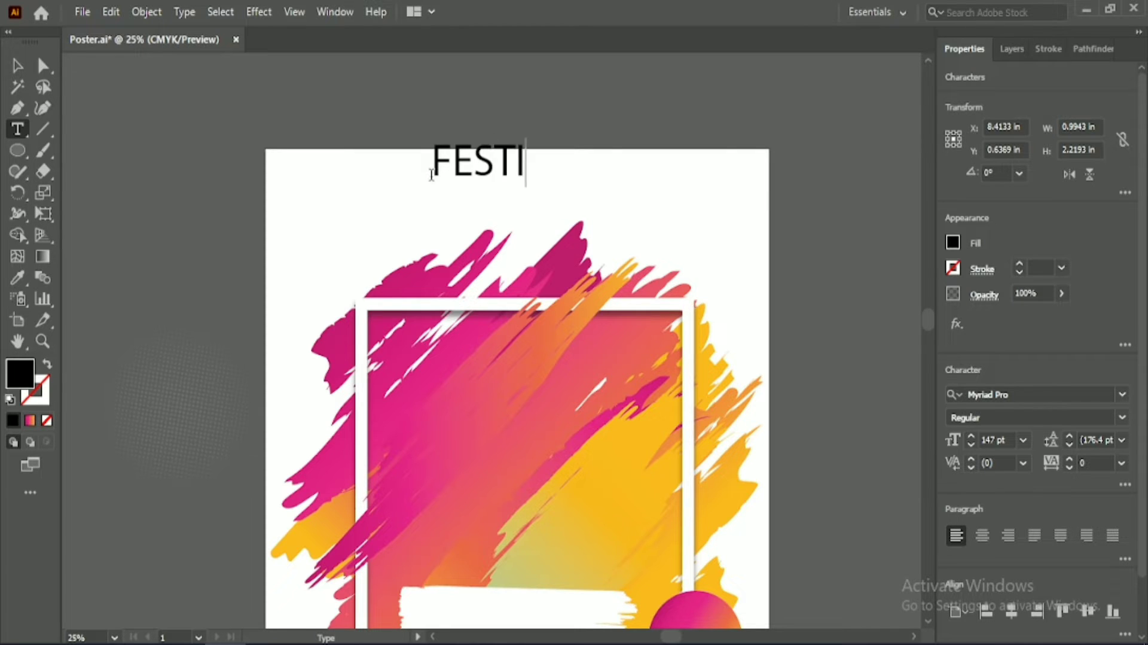
{"action": "type", "text": "FESTIVAL e"}
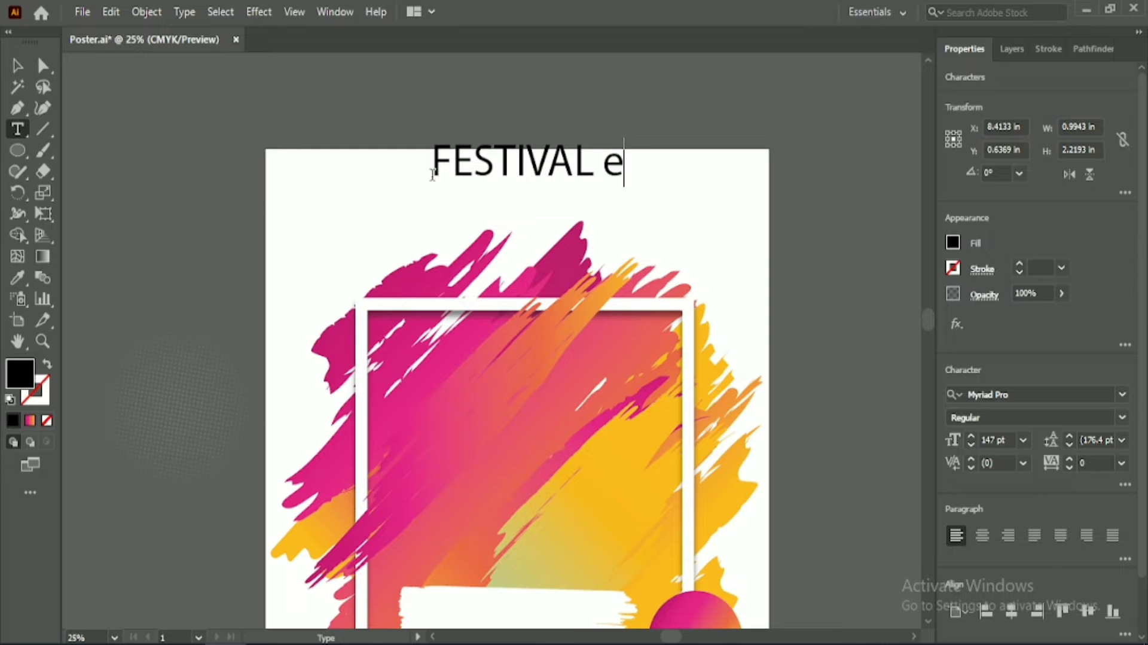
{"action": "key", "text": "BackSpace"}
{"action": "type", "text": "EVENT PRESENTS"}
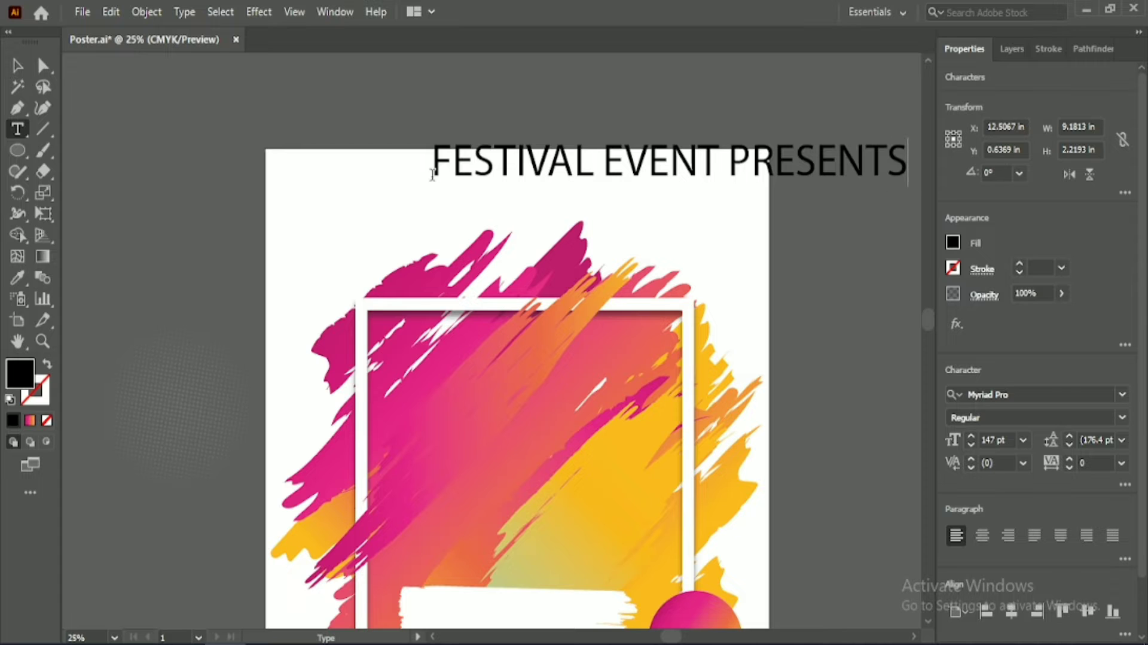
{"action": "left_click", "coordinate": [11, 71]}
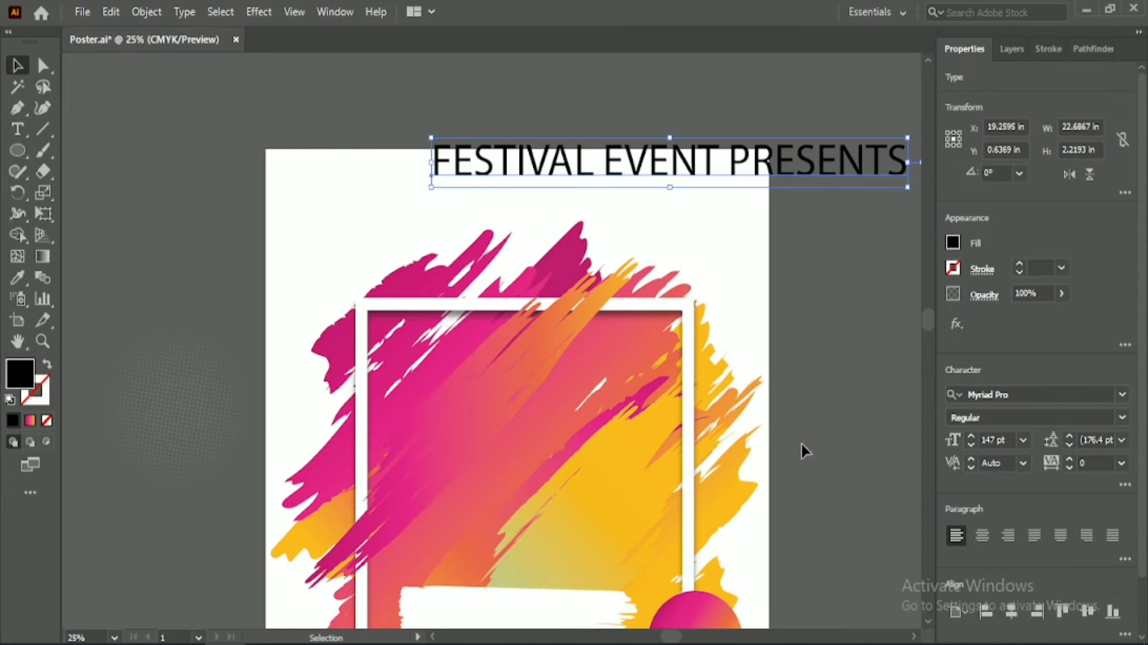
Reduce the FESTIVAL EVENT PRESENTS heading to 122 pt and center it horizontally on the artboard.
{"action": "left_click", "coordinate": [1011, 612]}
{"action": "scroll", "coordinate": [1003, 440], "scroll_direction": "down", "scroll_amount": 6}
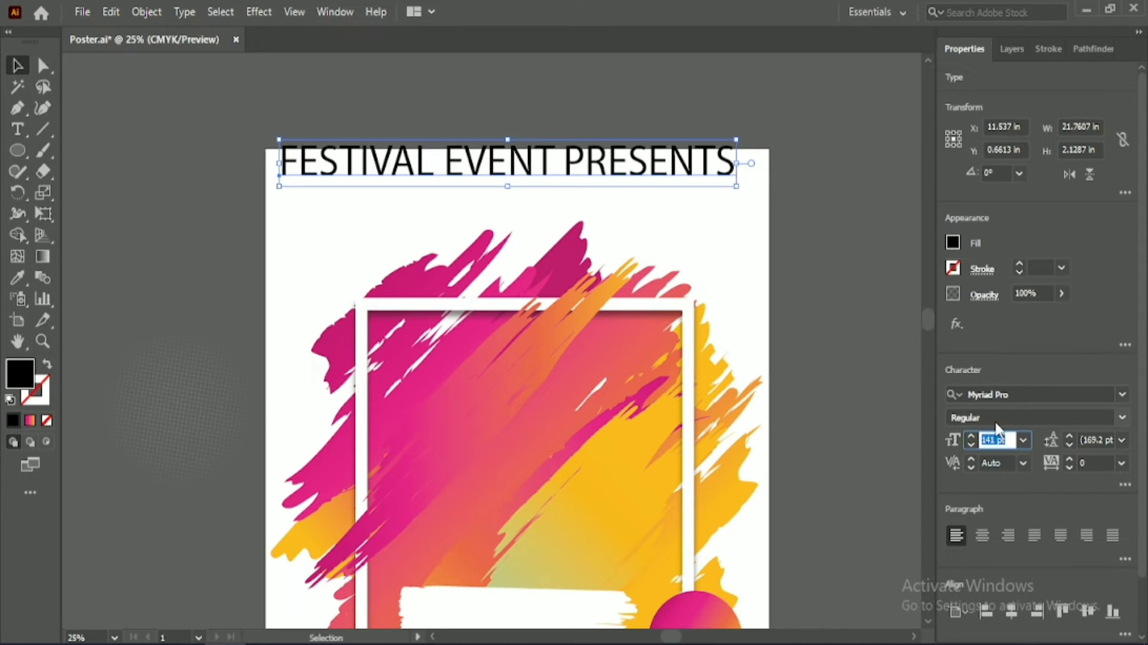
{"action": "scroll", "coordinate": [1003, 440], "scroll_direction": "down", "scroll_amount": 19}
{"action": "left_click", "coordinate": [1011, 612]}
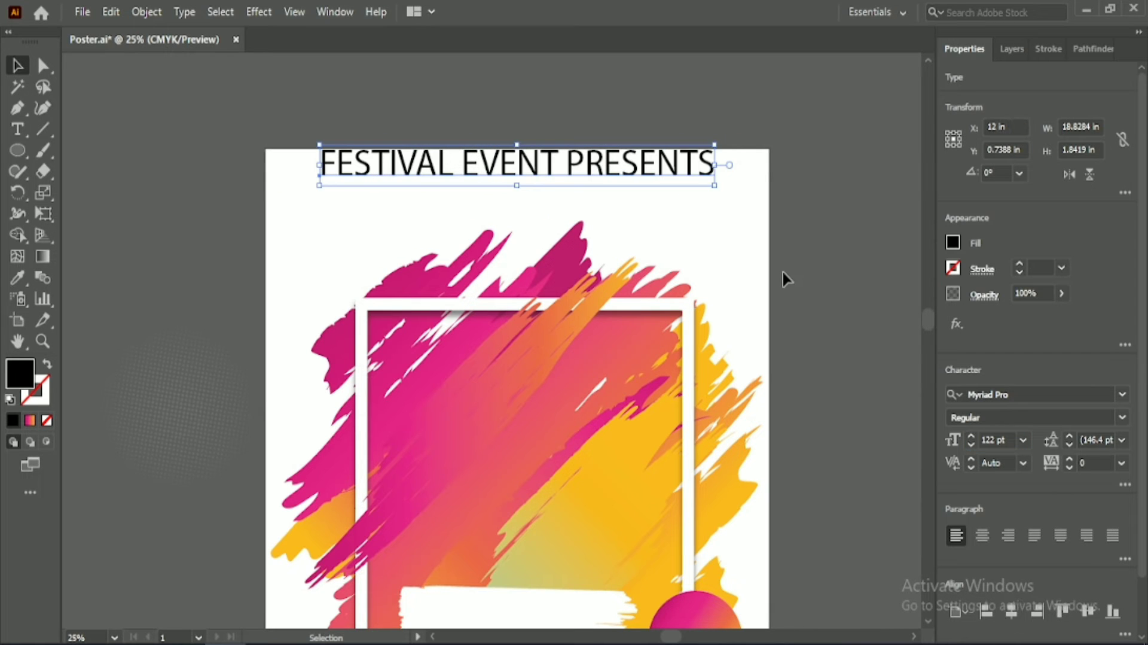
Nudge the heading down so it sits fully inside the artboard, just above the artwork.
{"action": "key", "text": "Down"}
{"action": "key", "text": "Down"}
{"action": "key", "text": "Down"}
{"action": "key", "text": "Down"}
{"action": "key", "text": "Down"}
{"action": "key", "text": "Down"}
{"action": "key", "text": "Down"}
{"action": "key", "text": "Down"}
{"action": "key", "text": "Down"}
{"action": "key", "text": "Down"}
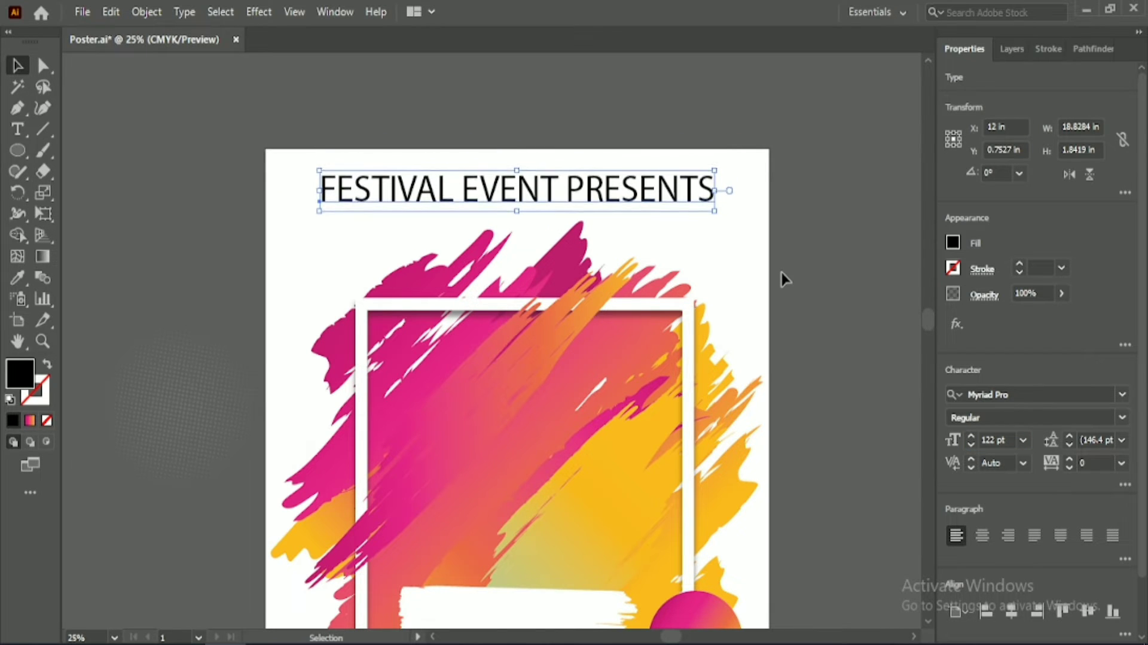
{"action": "key", "text": "Down"}
{"action": "key", "text": "Down"}
Reduce the heading to 101 pt and reposition it horizontally centered and slightly higher above the artwork.
{"action": "scroll", "coordinate": [1002, 440], "scroll_direction": "down", "scroll_amount": 6}
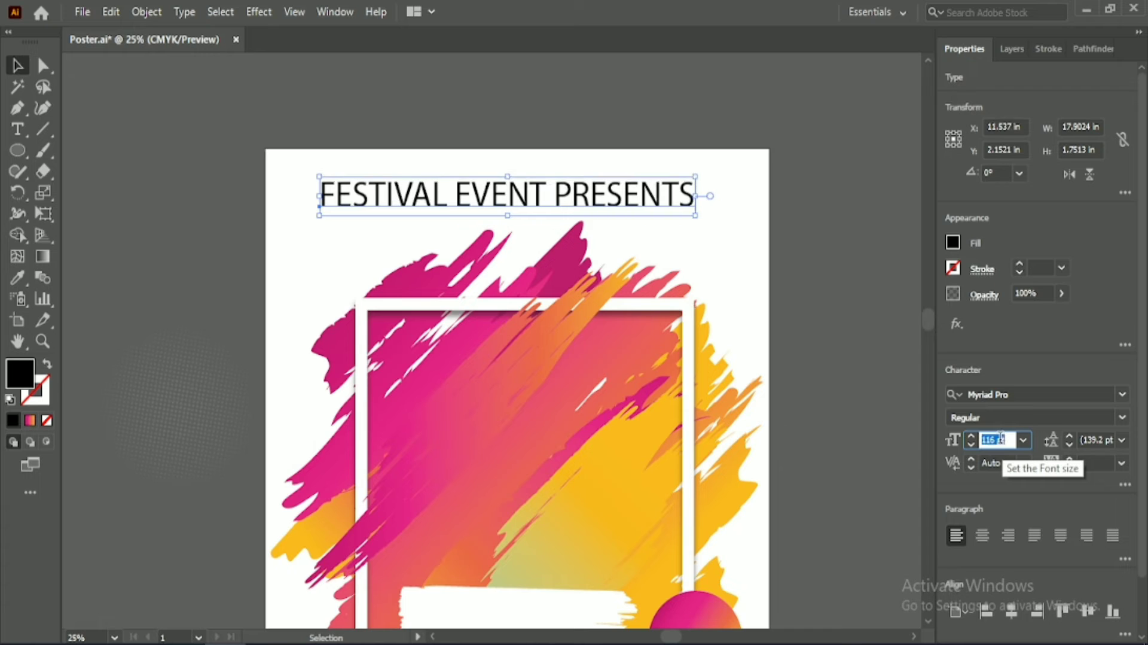
{"action": "scroll", "coordinate": [1002, 438], "scroll_direction": "down", "scroll_amount": 6}
{"action": "scroll", "coordinate": [998, 439], "scroll_direction": "down", "scroll_amount": 9}
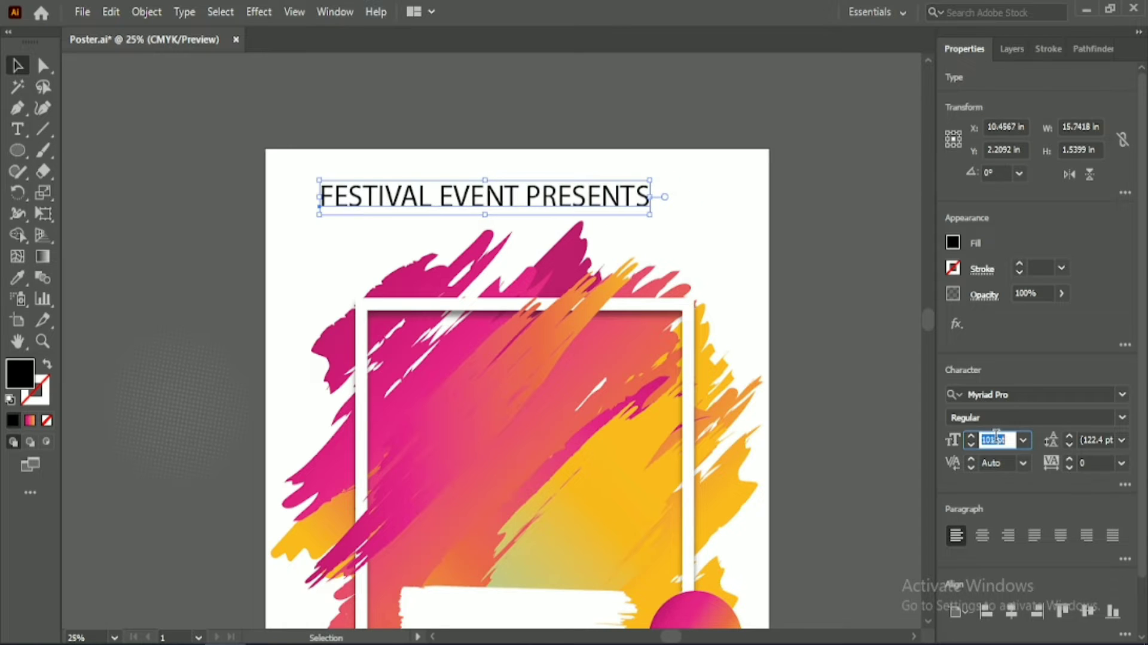
{"action": "left_click", "coordinate": [1011, 610]}
{"action": "left_click", "coordinate": [645, 217]}
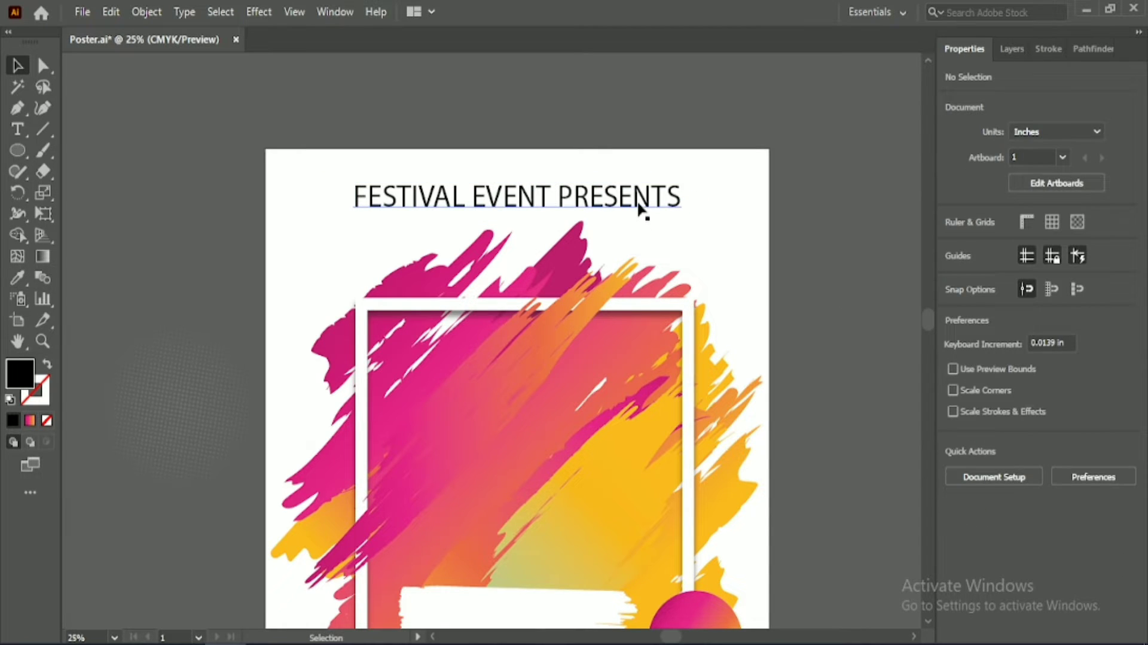
{"action": "left_click_drag", "start_coordinate": [640, 205], "coordinate": [643, 196]}
{"action": "left_click", "coordinate": [602, 88]}
Move the halftone dot group from the pasteboard over the artwork's upper-left part and shrink it to about 15.49 in wide.
{"action": "scroll", "coordinate": [598, 89], "scroll_direction": "down", "scroll_amount": 4}
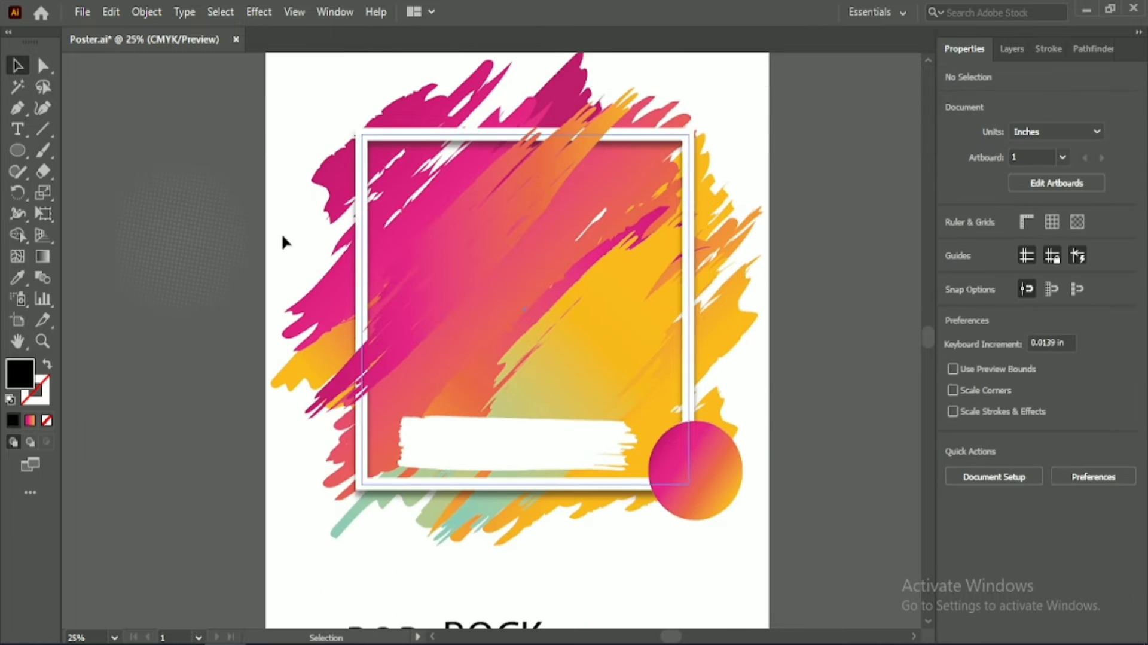
{"action": "left_click", "coordinate": [222, 241]}
{"action": "left_click_drag", "start_coordinate": [251, 240], "coordinate": [324, 306]}
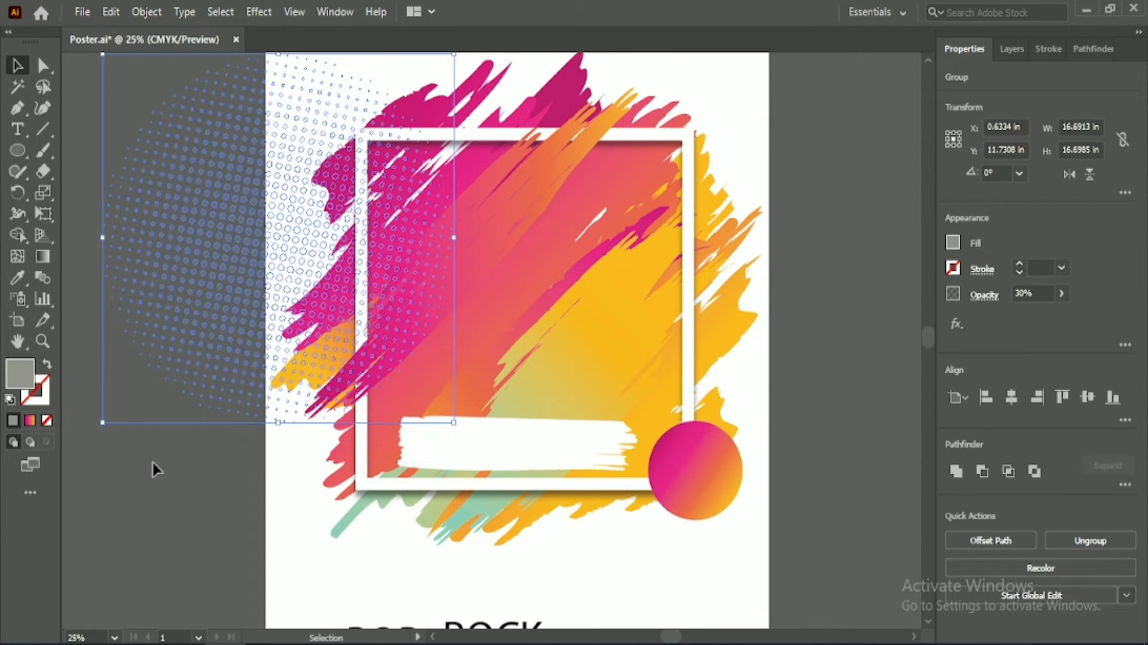
{"action": "left_click", "coordinate": [152, 461]}
{"action": "scroll", "coordinate": [166, 452], "scroll_direction": "up", "scroll_amount": 2}
{"action": "scroll", "coordinate": [145, 461], "scroll_direction": "down", "scroll_amount": 2}
{"action": "scroll", "coordinate": [145, 462], "scroll_direction": "down", "scroll_amount": 1}
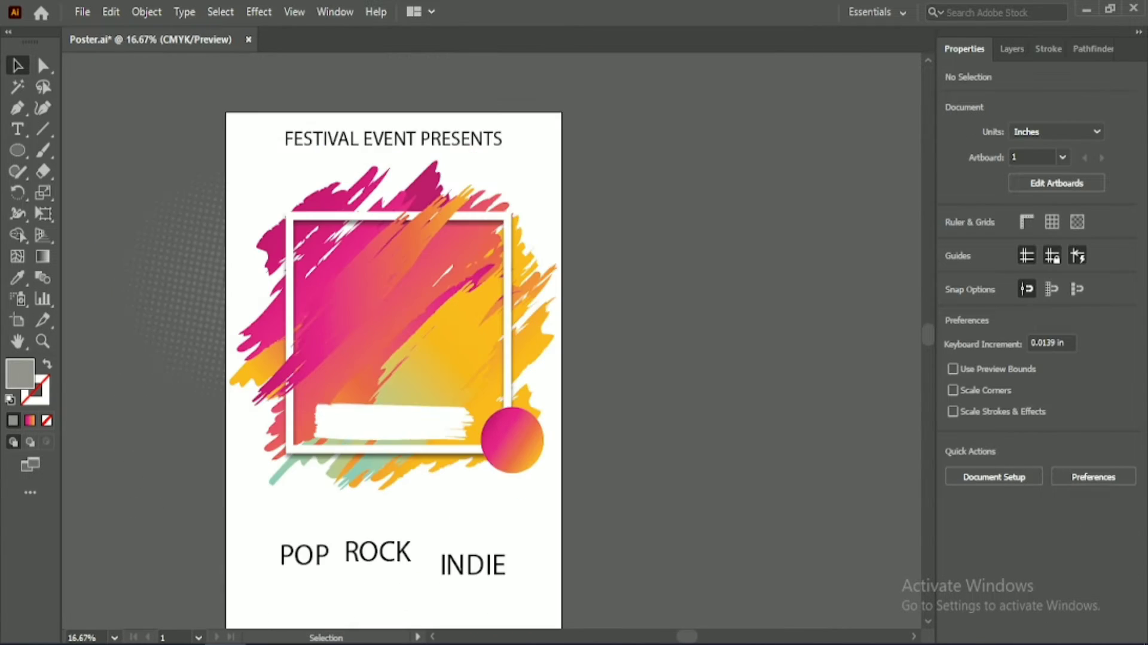
{"action": "left_click_drag", "start_coordinate": [687, 637], "coordinate": [678, 638]}
{"action": "left_click_drag", "start_coordinate": [254, 310], "coordinate": [370, 288]}
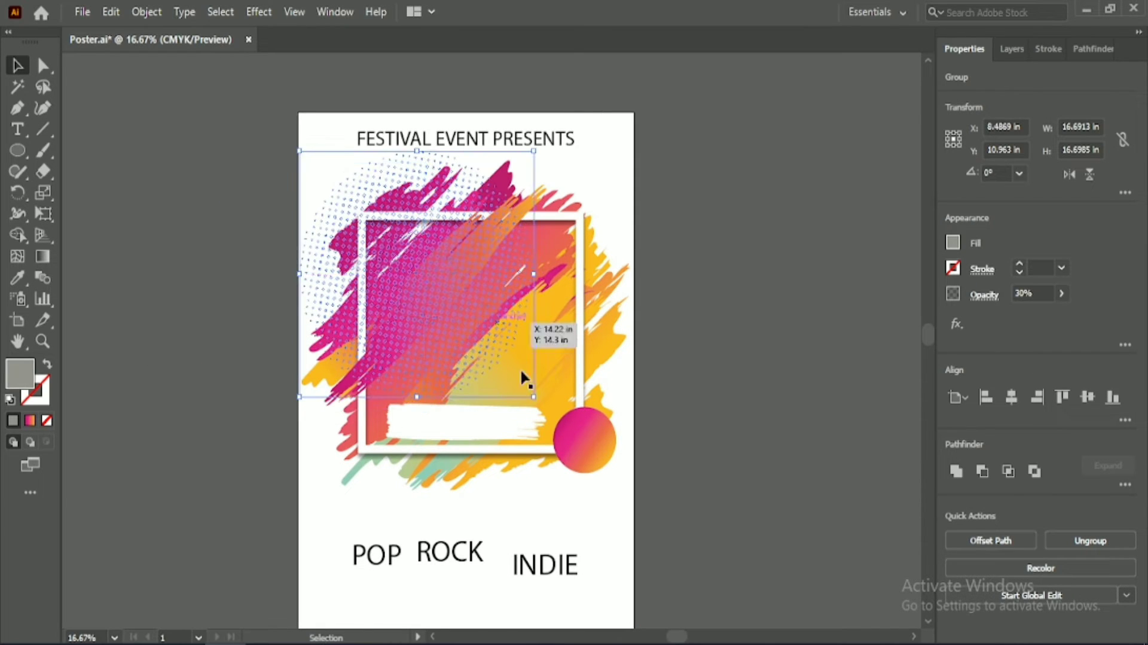
{"action": "left_click_drag", "start_coordinate": [535, 397], "coordinate": [517, 380]}
{"action": "left_click_drag", "start_coordinate": [442, 286], "coordinate": [453, 280]}
Bring the halftone dot group to the front and place a duplicate over the artwork's lower-right part.
{"action": "right_click", "coordinate": [487, 267]}
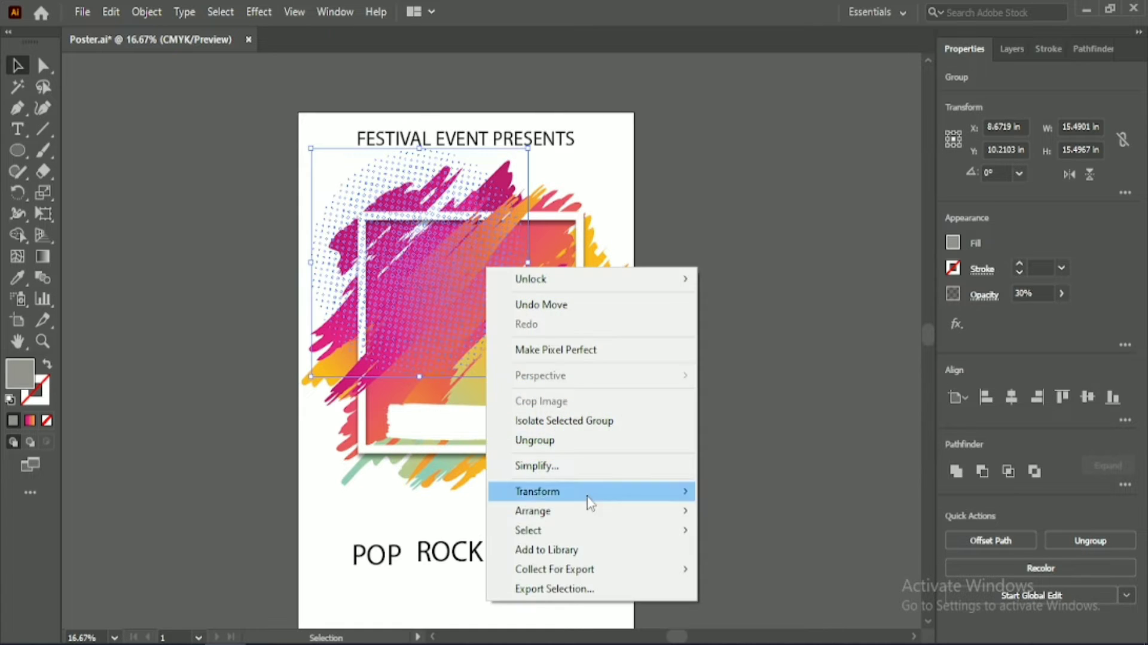
{"action": "mouse_move", "coordinate": [589, 511]}
{"action": "left_click", "coordinate": [732, 510]}
{"action": "left_click", "coordinate": [725, 451]}
{"action": "left_click", "coordinate": [446, 279]}
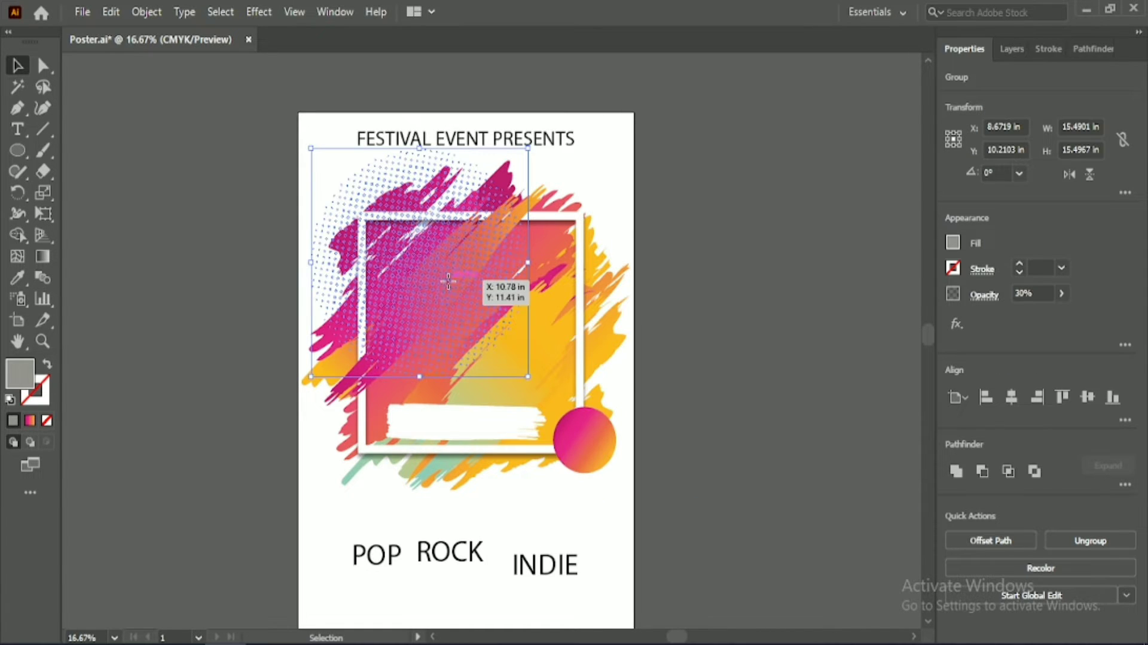
{"action": "left_click_drag", "start_coordinate": [447, 278], "coordinate": [551, 352], "text": "alt"}
{"action": "left_click", "coordinate": [698, 226]}
{"action": "left_click", "coordinate": [362, 393]}
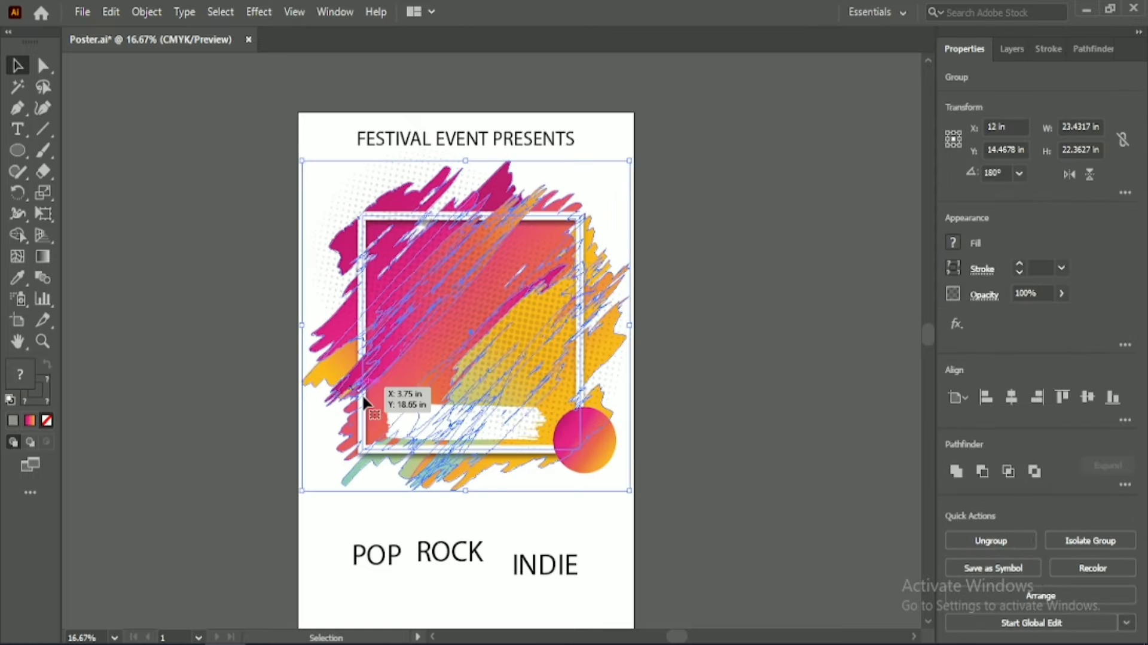
{"action": "left_click", "coordinate": [393, 411], "text": "shift"}
{"action": "right_click", "coordinate": [606, 456]}
{"action": "left_click", "coordinate": [780, 345]}
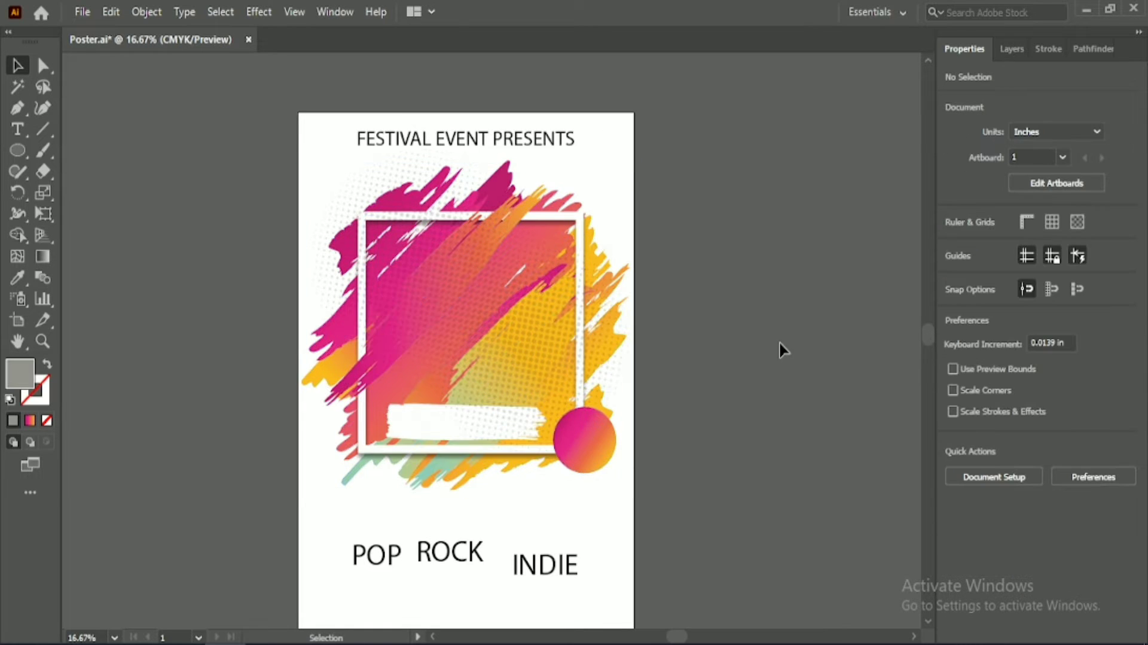
{"action": "left_click", "coordinate": [418, 426]}
{"action": "left_click", "coordinate": [600, 453], "text": "shift"}
{"action": "left_click", "coordinate": [670, 469]}
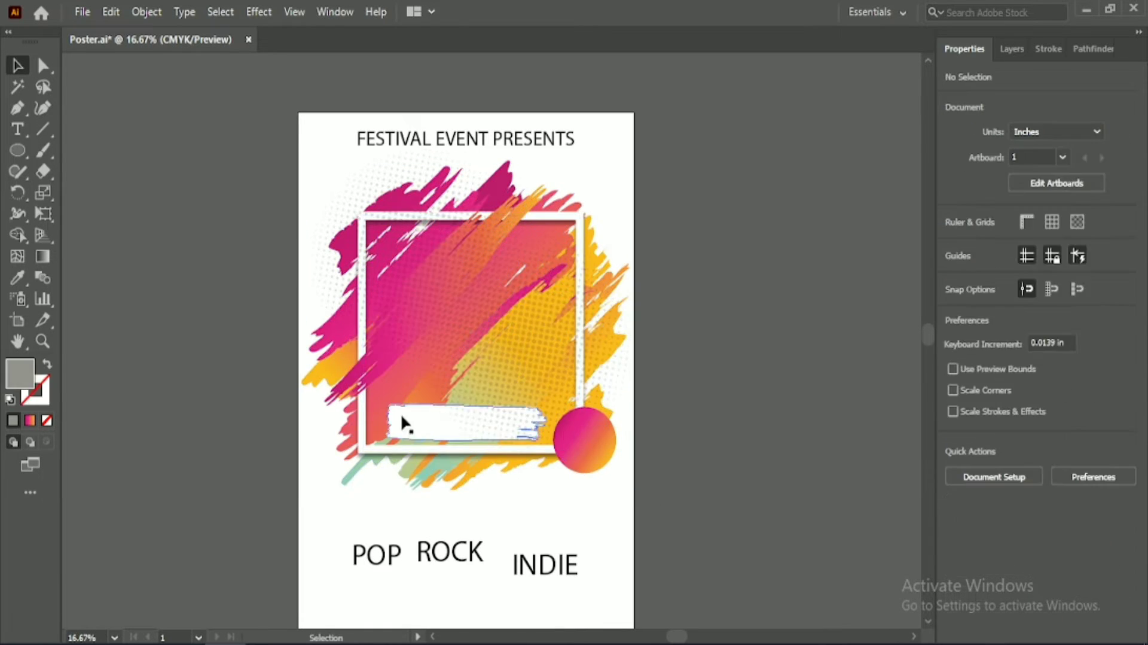
Bring the framed brush-stroke group, the white banner and the gradient circle to the front, above the halftone dots.
{"action": "left_click", "coordinate": [402, 423]}
{"action": "left_click", "coordinate": [396, 414], "text": "shift"}
{"action": "right_click", "coordinate": [588, 473]}
{"action": "mouse_move", "coordinate": [636, 369]}
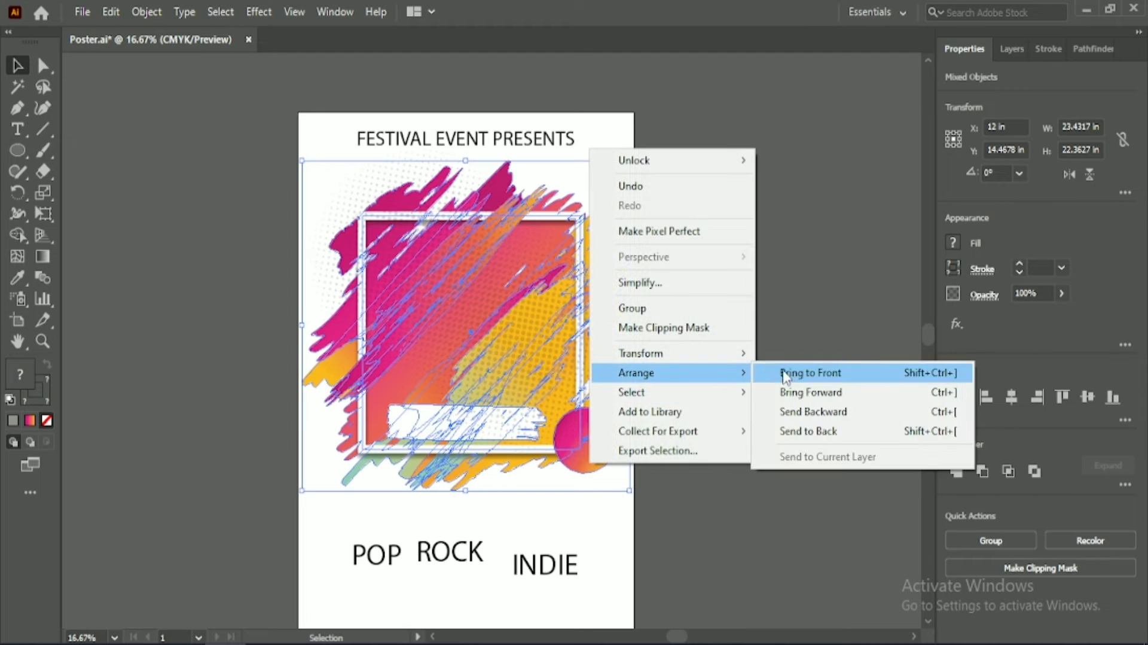
{"action": "left_click", "coordinate": [772, 369]}
{"action": "left_click", "coordinate": [682, 475]}
Adjust the position of the halftone copy behind the artwork's lower-right part.
{"action": "mouse_move", "coordinate": [609, 380]}
{"action": "left_mouse_down"}
{"action": "mouse_move", "coordinate": [608, 434]}
{"action": "mouse_move", "coordinate": [606, 399]}
{"action": "mouse_move", "coordinate": [624, 381]}
{"action": "left_mouse_up"}
{"action": "left_click", "coordinate": [681, 322]}
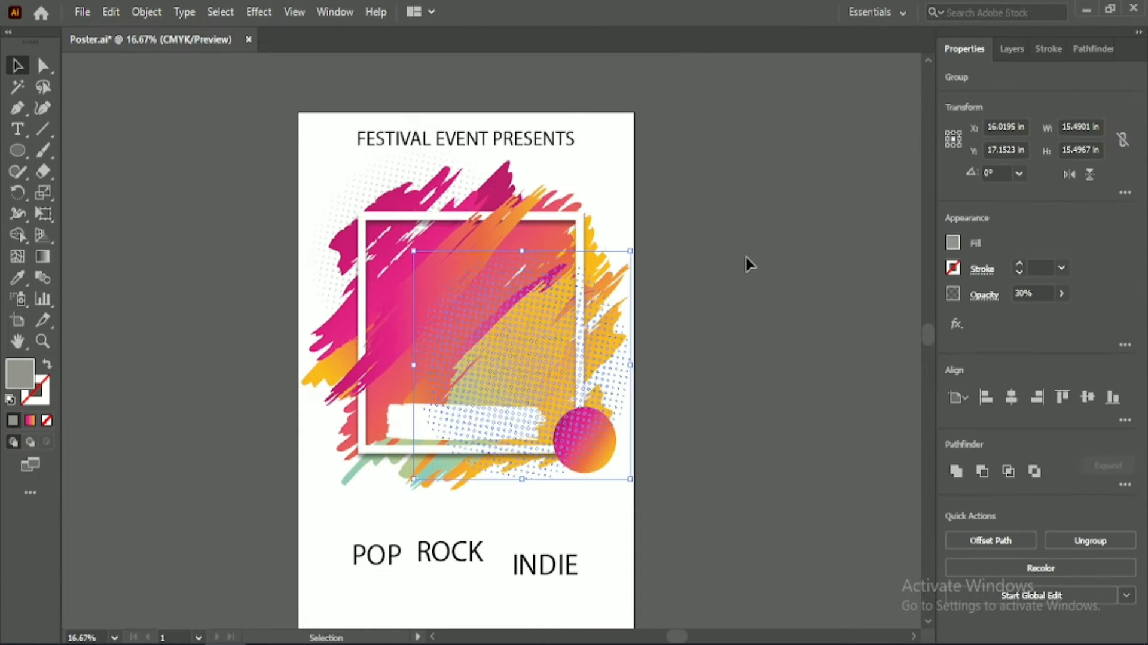
{"action": "left_click", "coordinate": [747, 258]}
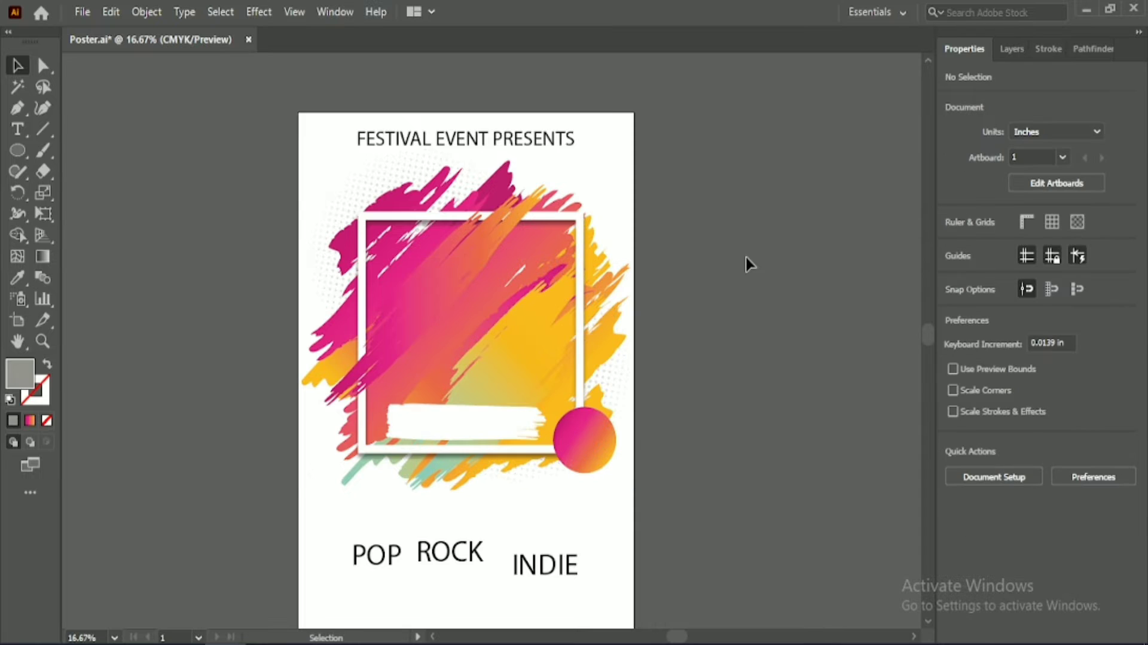
Add the separate texts "ANNUAL", "MUSIC", "FESTIVAL" and "2020" stacked on the pasteboard beside the poster.
{"action": "scroll", "coordinate": [745, 255], "scroll_direction": "down", "scroll_amount": 2}
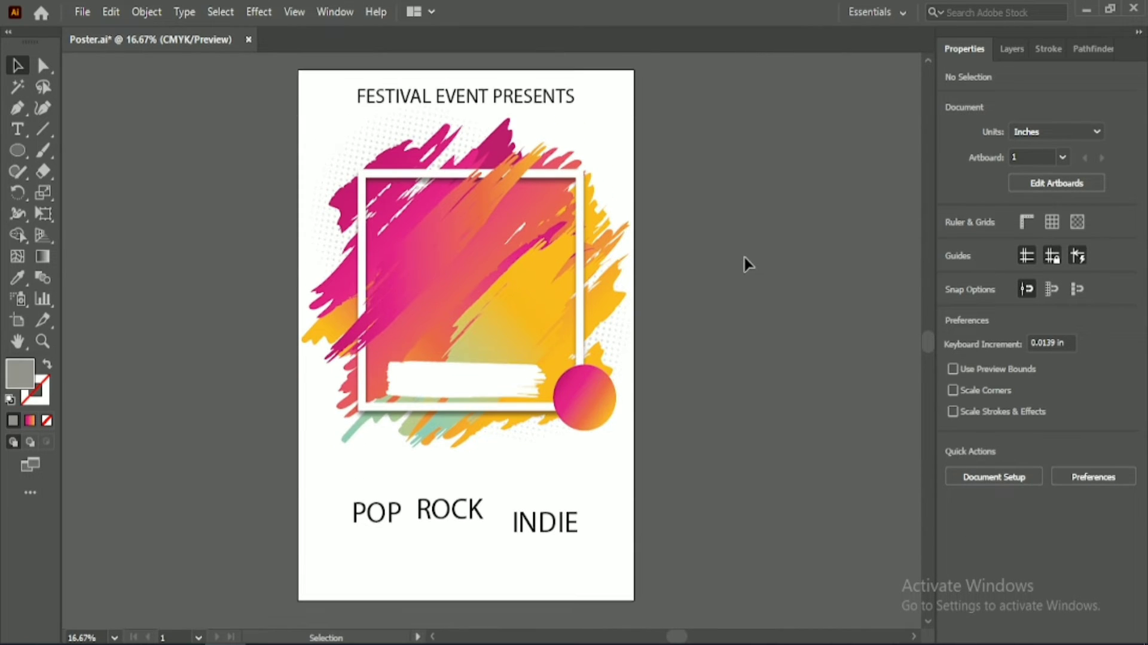
{"action": "left_click", "coordinate": [18, 131]}
{"action": "left_click", "coordinate": [182, 173]}
{"action": "key", "text": "BackSpace"}
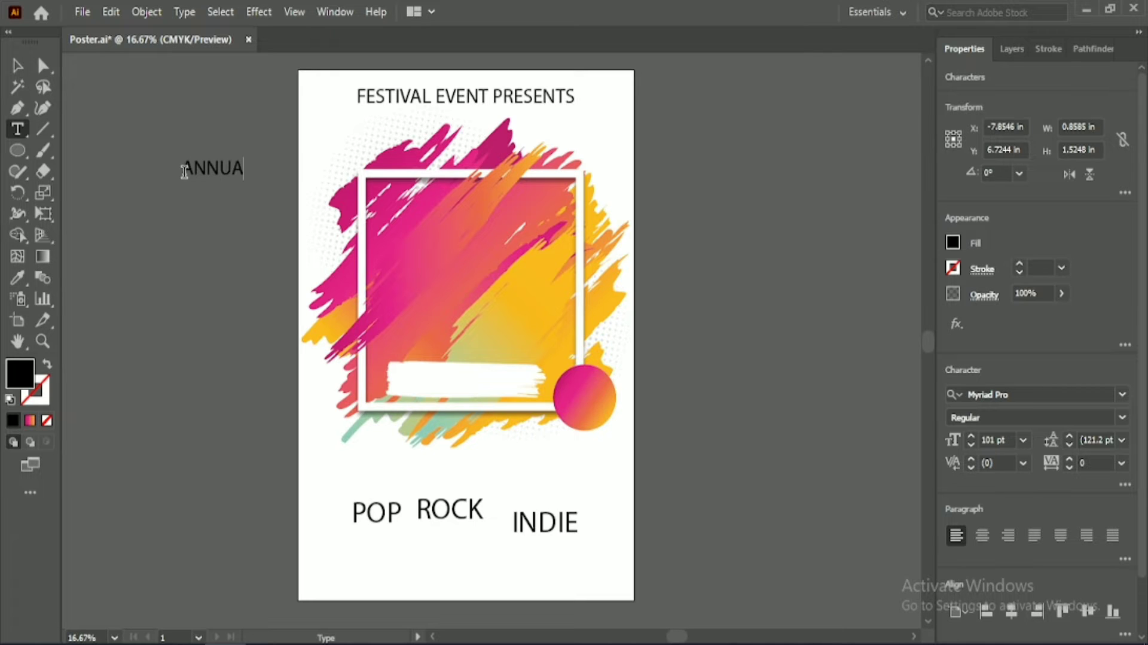
{"action": "left_click", "coordinate": [169, 191]}
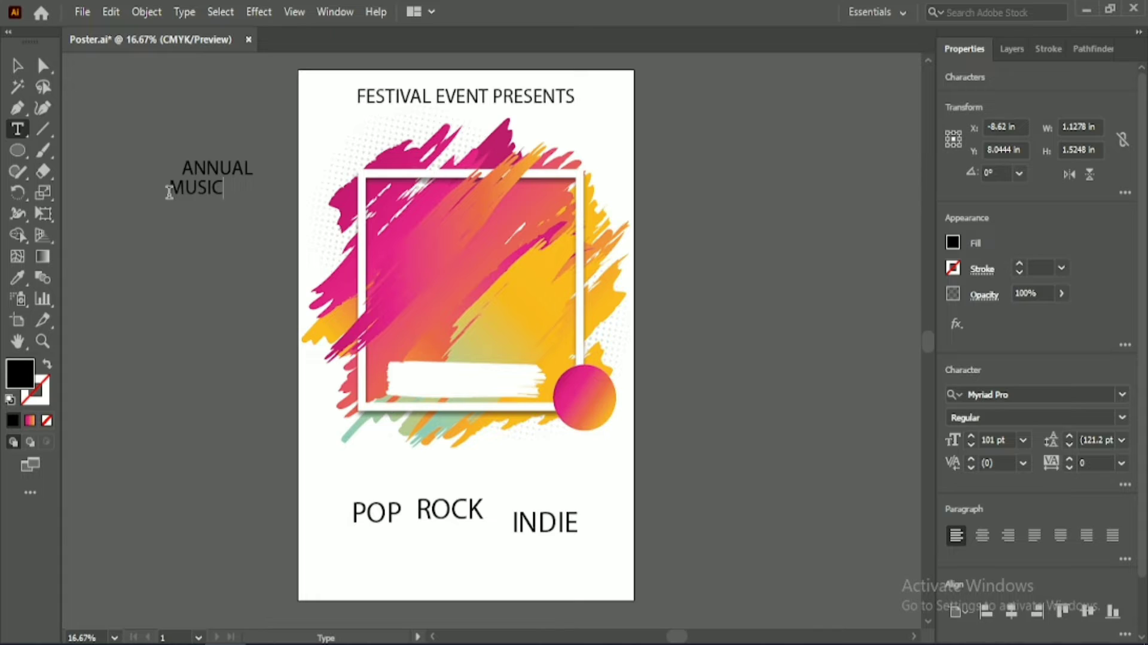
{"action": "left_click", "coordinate": [170, 210]}
{"action": "key", "text": "BackSpace"}
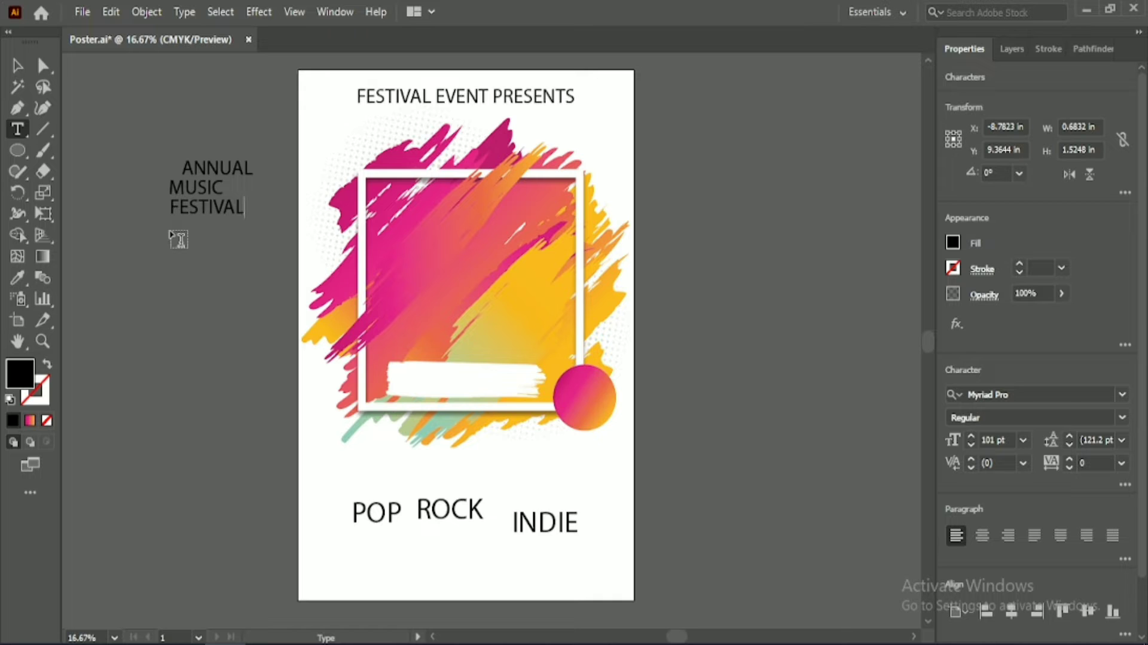
{"action": "left_click", "coordinate": [172, 226]}
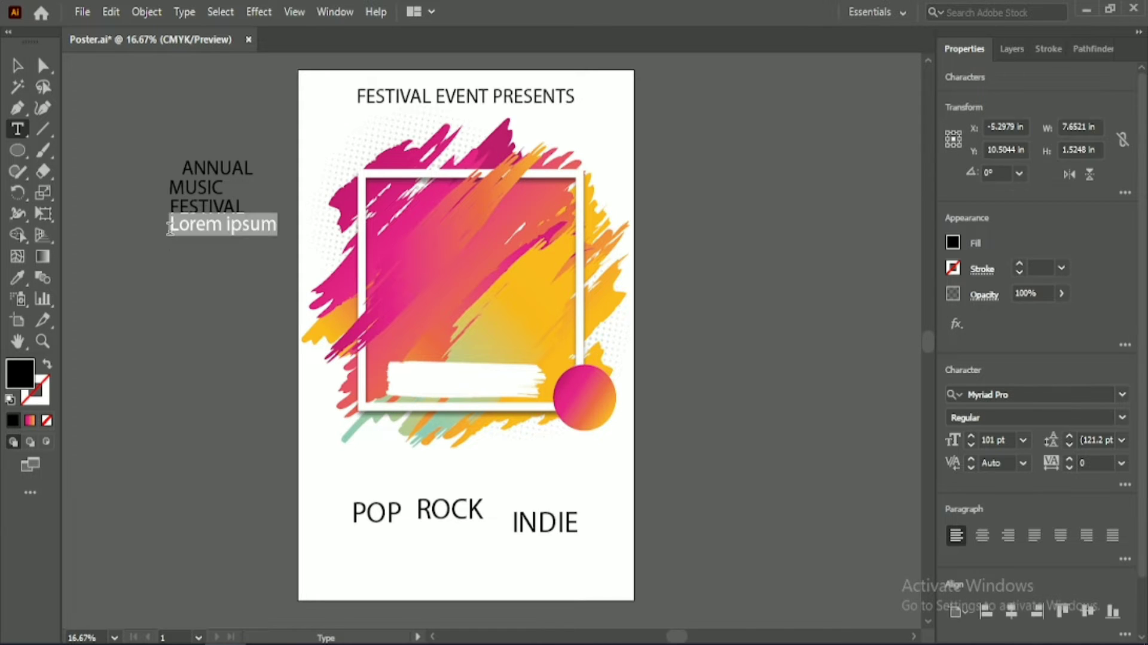
{"action": "type", "text": "2020"}
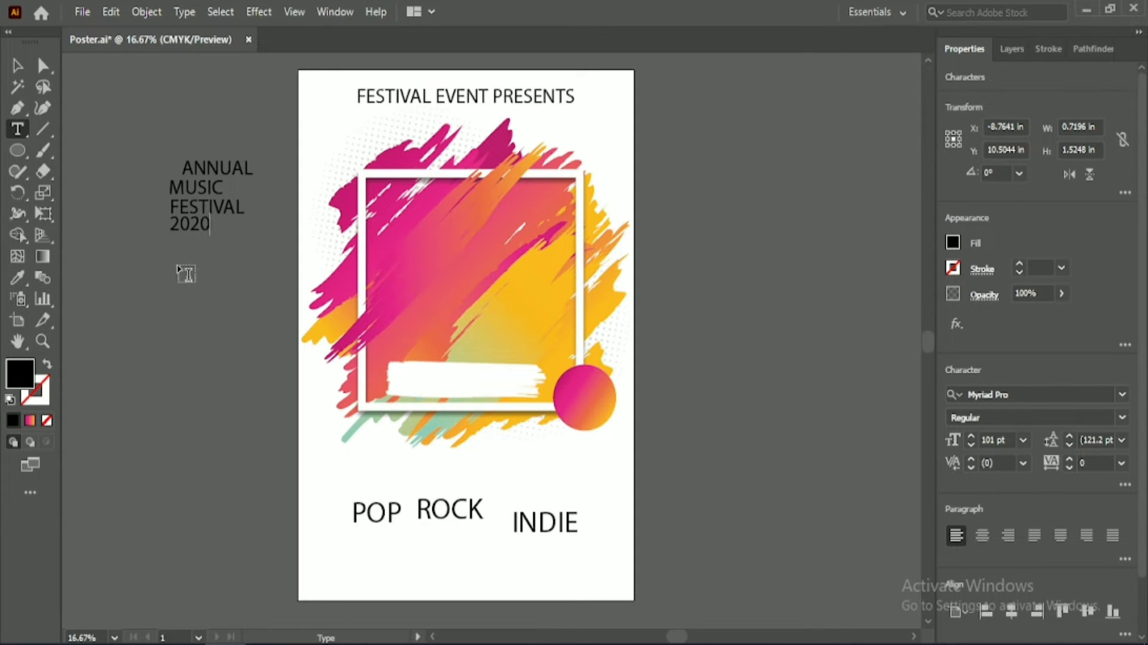
Add the separate texts "FREE" and "ENTRY" below 2020 on the pasteboard and place ENTRY under FREE.
{"action": "left_click", "coordinate": [179, 262]}
{"action": "key", "text": "BackSpace"}
{"action": "left_click", "coordinate": [182, 269]}
{"action": "key", "text": "BackSpace"}
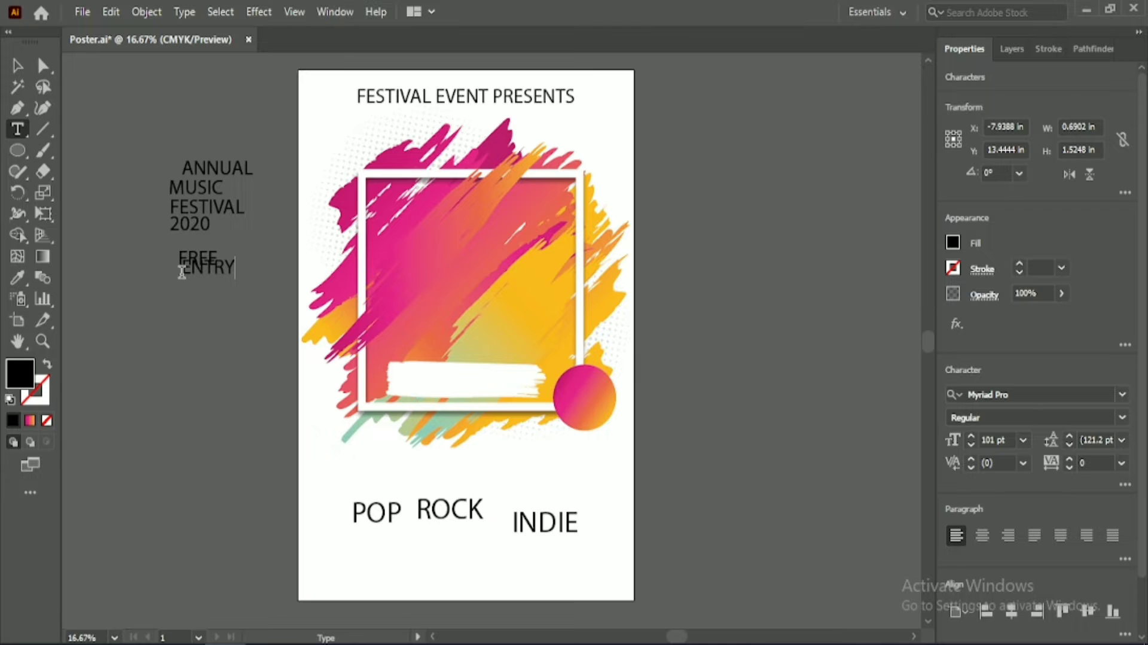
{"action": "left_click", "coordinate": [17, 66]}
{"action": "left_click", "coordinate": [206, 304]}
{"action": "left_click_drag", "start_coordinate": [210, 275], "coordinate": [207, 302]}
Fill the FREE and ENTRY texts with white and move the gradient circle onto the pasteboard below them.
{"action": "left_click", "coordinate": [197, 335]}
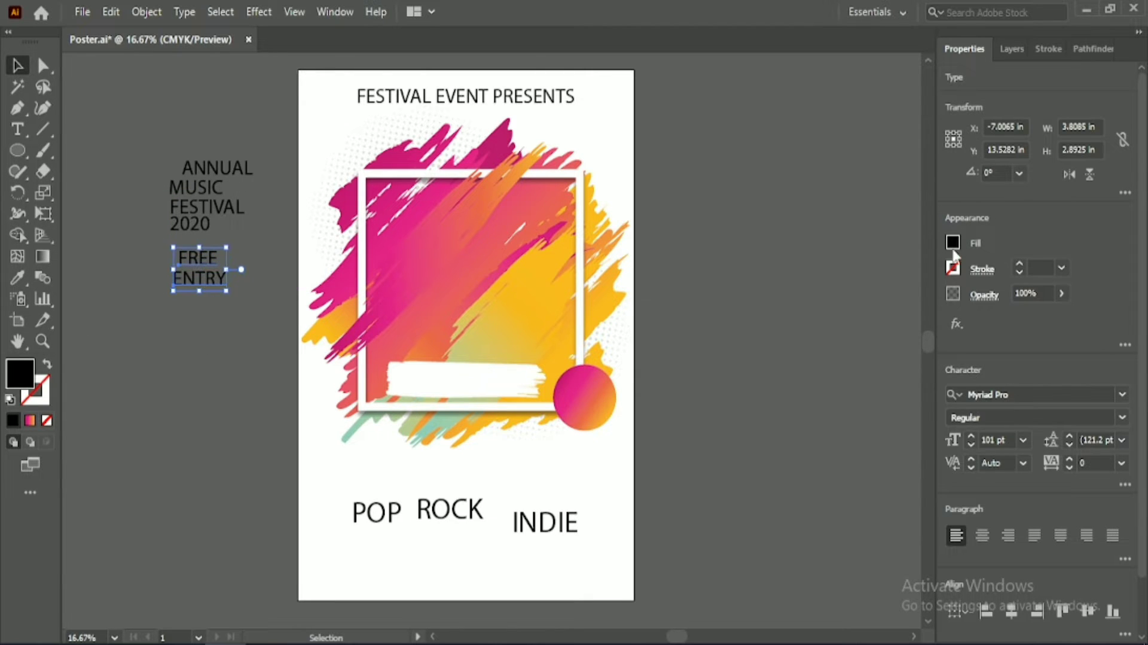
{"action": "left_click", "coordinate": [953, 244]}
{"action": "left_click", "coordinate": [792, 306]}
{"action": "left_click", "coordinate": [761, 204]}
{"action": "left_click_drag", "start_coordinate": [599, 396], "coordinate": [238, 341]}
Select the FREE and ENTRY texts together and raise their font size to 102 pt.
{"action": "left_click", "coordinate": [119, 274]}
{"action": "left_click_drag", "start_coordinate": [123, 269], "coordinate": [210, 281]}
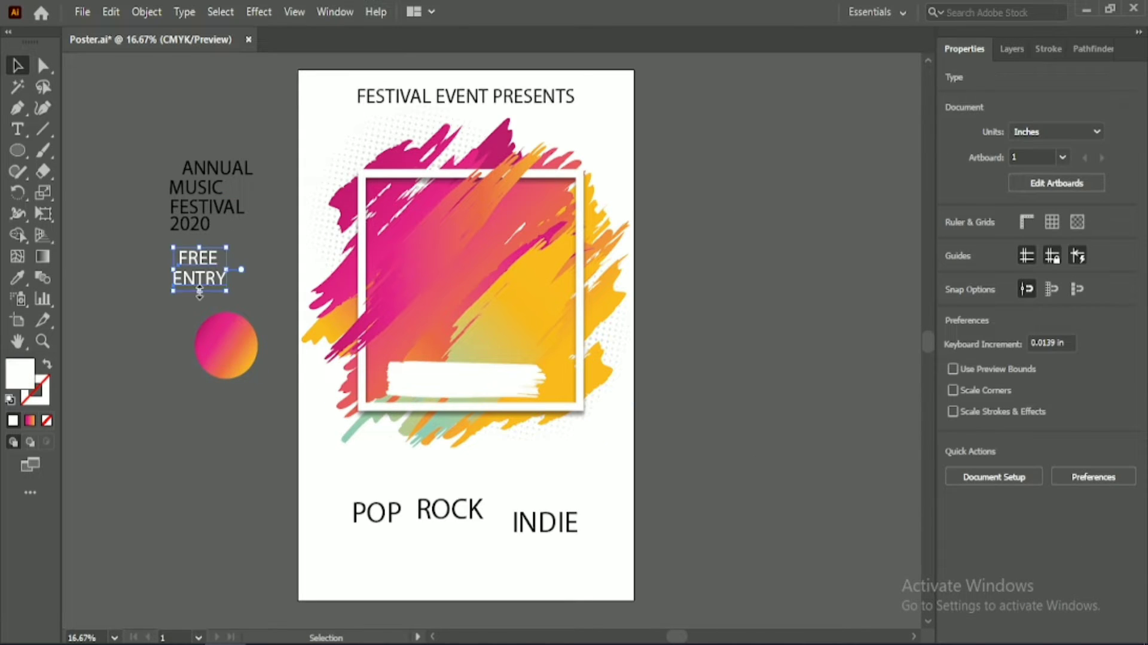
{"action": "left_click", "coordinate": [993, 441]}
{"action": "key", "text": "Up"}
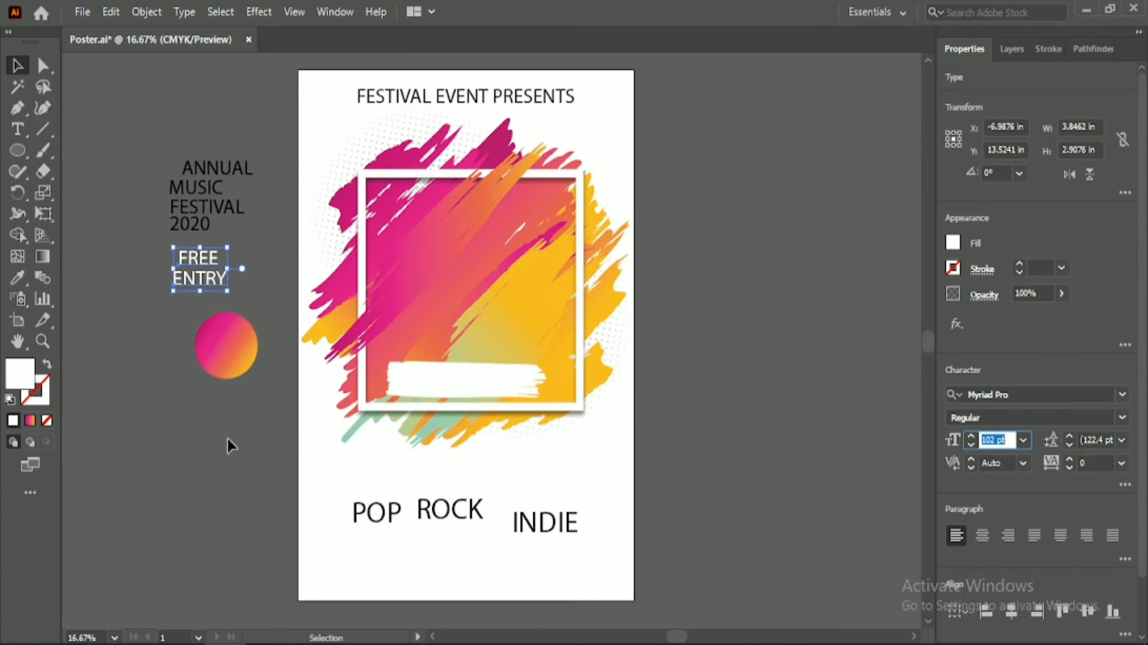
Move the FREE and ENTRY texts onto the gradient circle on the pasteboard.
{"action": "left_click_drag", "start_coordinate": [179, 267], "coordinate": [206, 342]}
{"action": "left_click", "coordinate": [213, 418]}
{"action": "scroll", "coordinate": [212, 418], "scroll_direction": "up", "scroll_amount": 2}
{"action": "scroll", "coordinate": [203, 433], "scroll_direction": "up", "scroll_amount": 3}
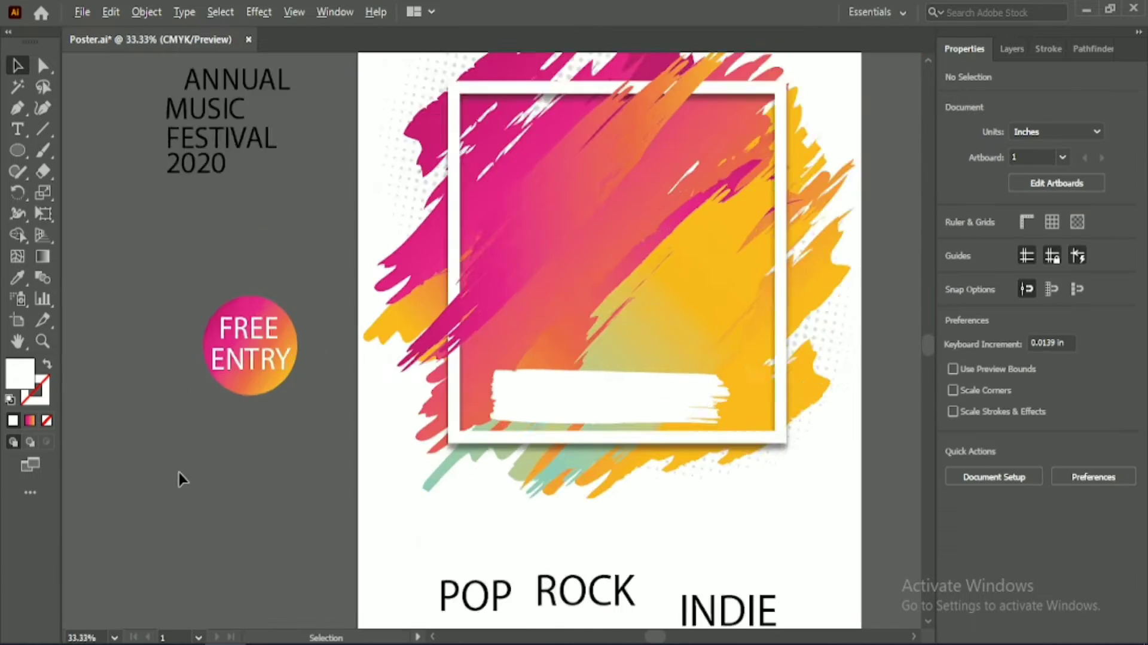
{"action": "scroll", "coordinate": [307, 422], "scroll_direction": "up", "scroll_amount": 3}
Change the FREE and ENTRY texts to the Arial Rounded MT Bold font at 98 pt.
{"action": "left_click_drag", "start_coordinate": [224, 187], "coordinate": [336, 354]}
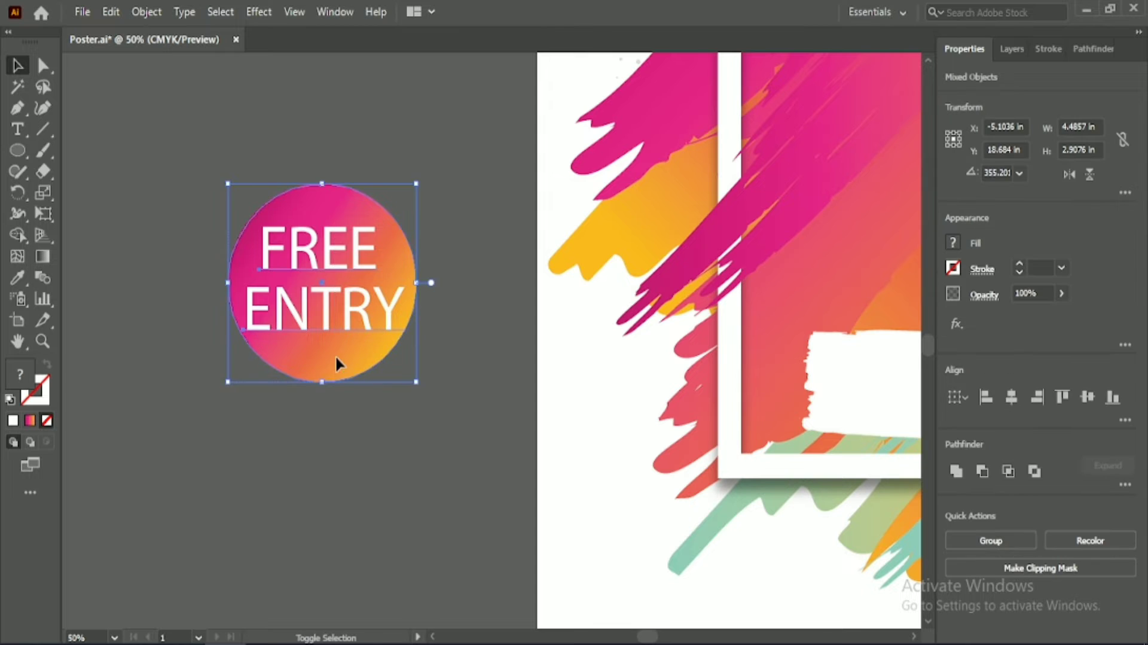
{"action": "left_click", "coordinate": [336, 354], "text": "shift"}
{"action": "left_click", "coordinate": [1120, 394]}
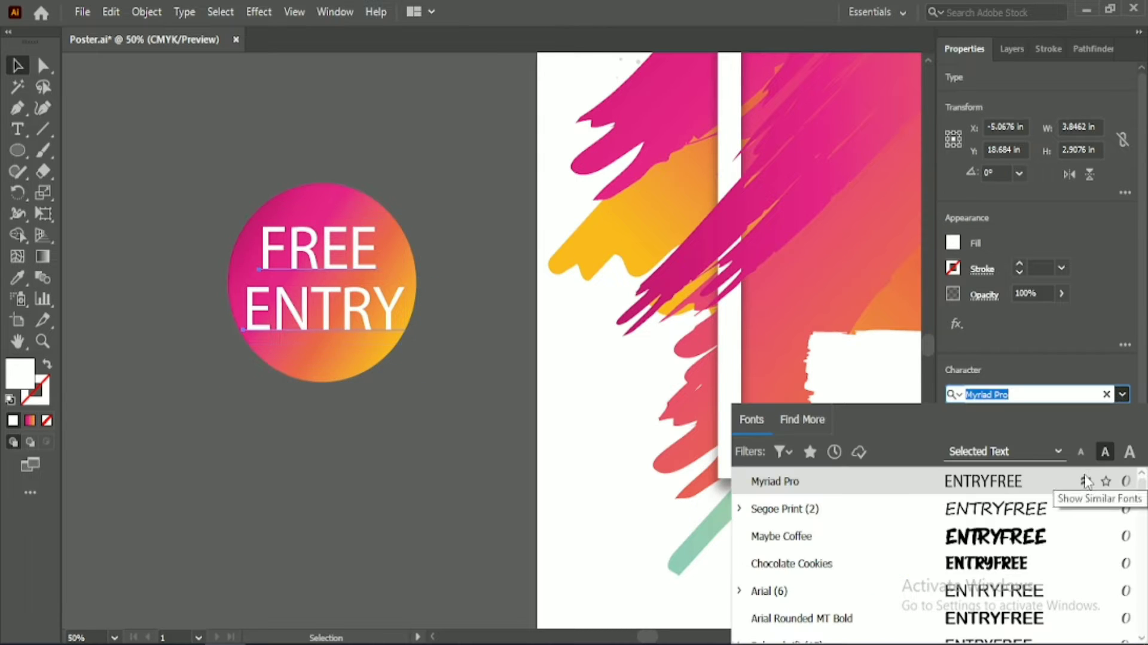
{"action": "left_click", "coordinate": [1089, 479]}
{"action": "left_click", "coordinate": [1089, 362]}
{"action": "left_click", "coordinate": [1123, 418]}
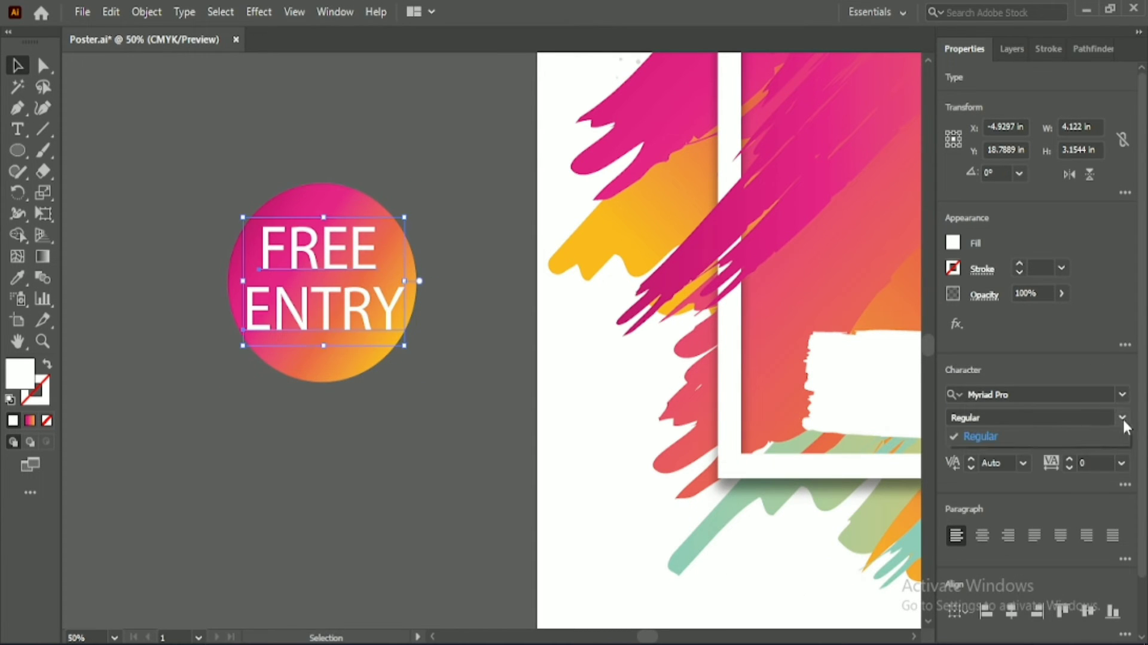
{"action": "left_click", "coordinate": [1122, 394]}
{"action": "left_click", "coordinate": [1124, 395]}
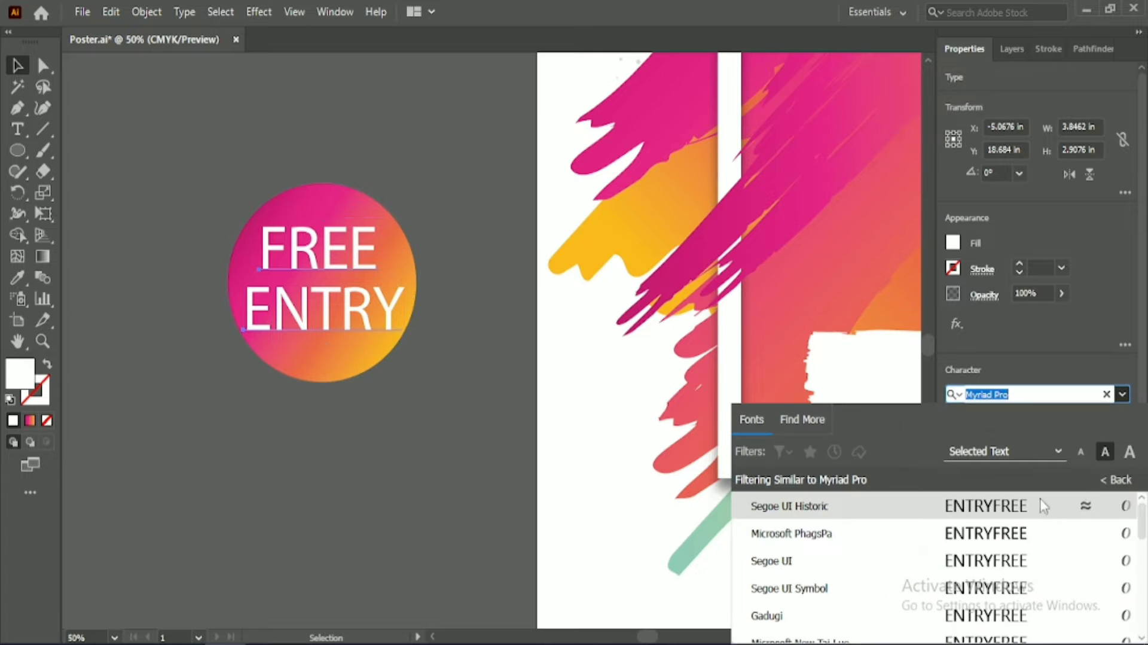
{"action": "left_click", "coordinate": [1094, 480]}
{"action": "scroll", "coordinate": [1007, 537], "scroll_direction": "down", "scroll_amount": 1}
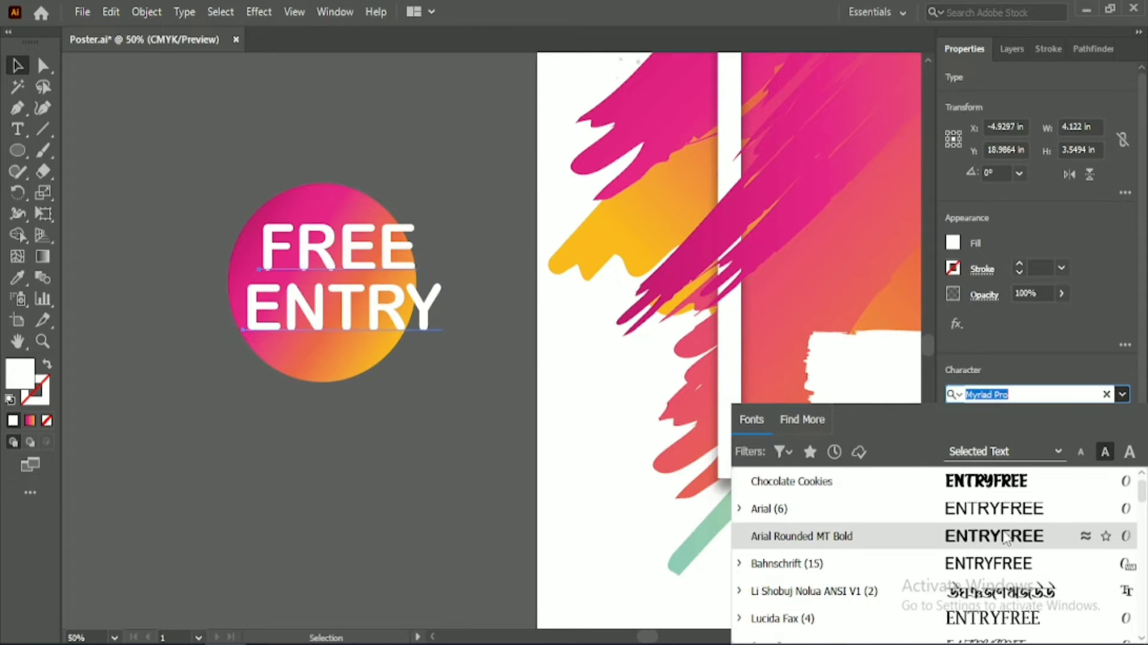
{"action": "left_click", "coordinate": [1006, 535]}
{"action": "left_click", "coordinate": [965, 445]}
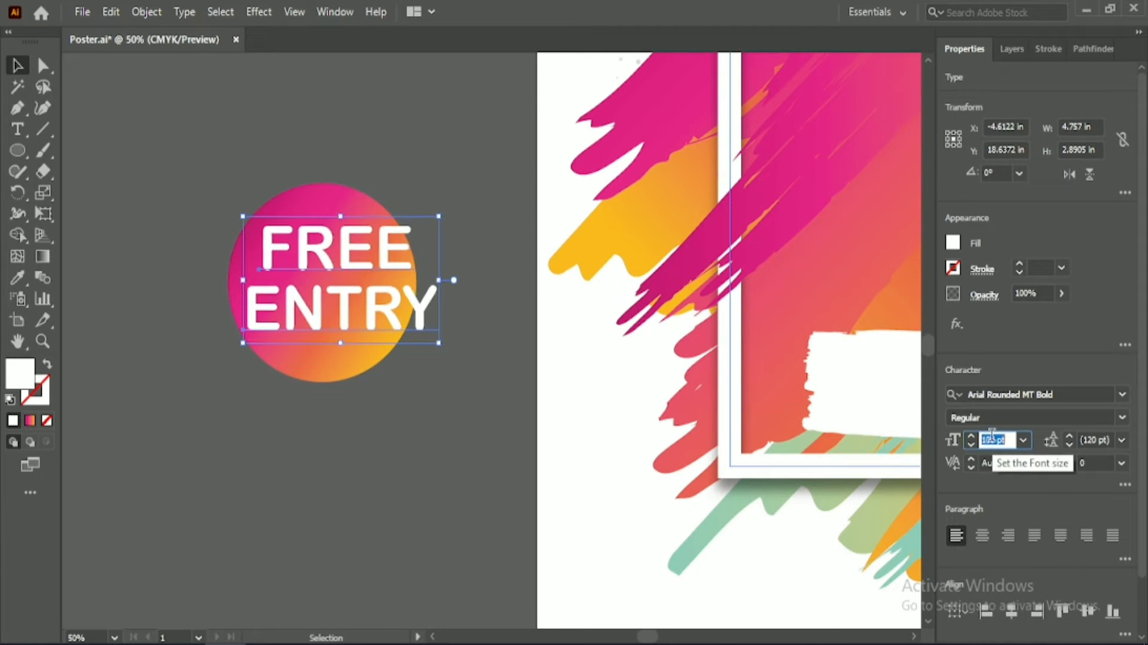
{"action": "left_click", "coordinate": [502, 458]}
Line up FREE above ENTRY and nudge ENTRY upward to tighten the gap between the two words.
{"action": "left_click", "coordinate": [344, 338]}
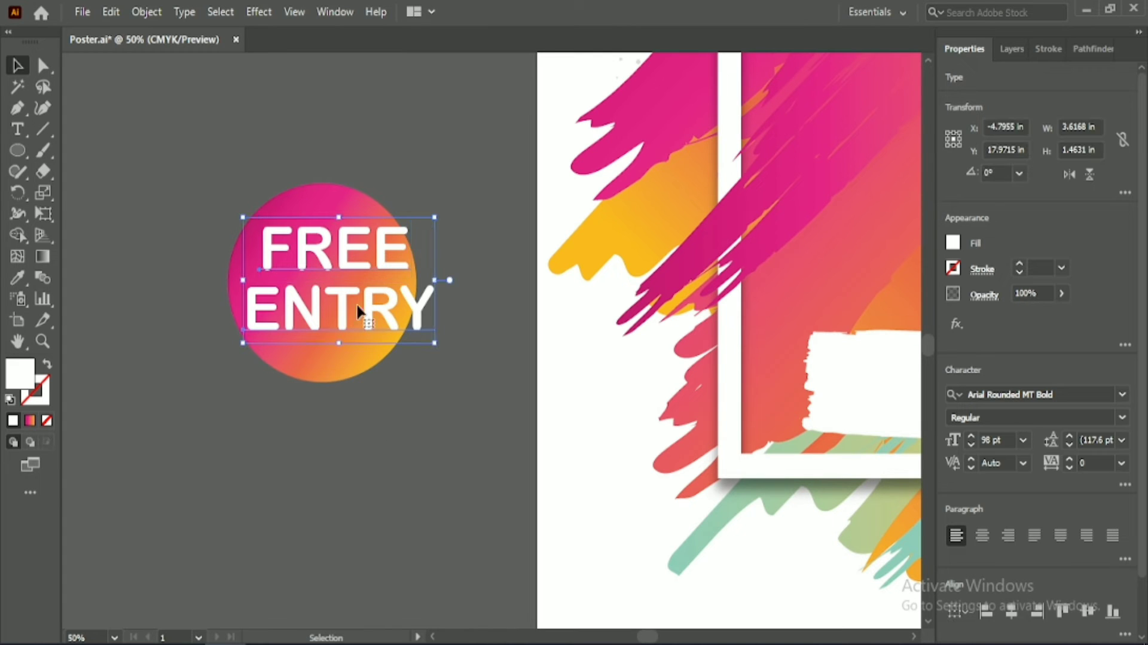
{"action": "left_click", "coordinate": [528, 450]}
{"action": "left_click", "coordinate": [417, 318]}
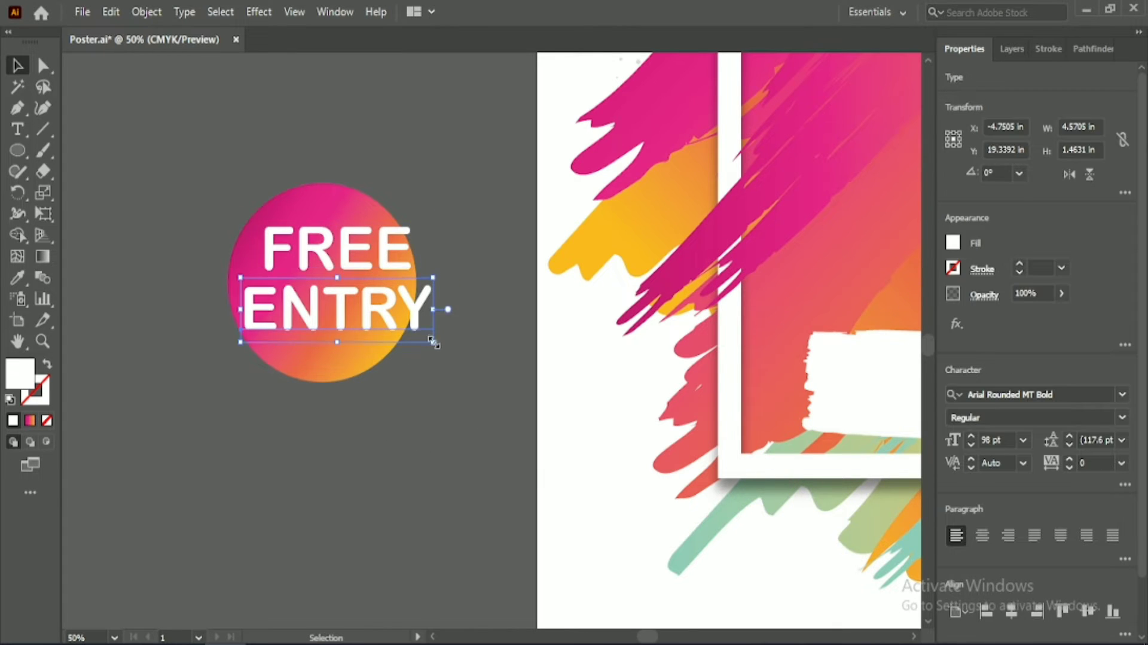
{"action": "key", "text": "Up"}
{"action": "key", "text": "Up"}
{"action": "key", "text": "Up"}
{"action": "key", "text": "Up"}
{"action": "key", "text": "Up"}
{"action": "key", "text": "Up"}
{"action": "key", "text": "Up"}
{"action": "key", "text": "Up"}
{"action": "key", "text": "Up"}
{"action": "key", "text": "Up"}
{"action": "key", "text": "Up"}
{"action": "key", "text": "Up"}
{"action": "key", "text": "Up"}
{"action": "key", "text": "Up"}
{"action": "key", "text": "Up"}
{"action": "key", "text": "Up"}
{"action": "left_click", "coordinate": [400, 383]}
Group the FREE and ENTRY texts without the gradient circle.
{"action": "left_click_drag", "start_coordinate": [399, 382], "coordinate": [329, 266]}
{"action": "left_click", "coordinate": [335, 350], "text": "shift"}
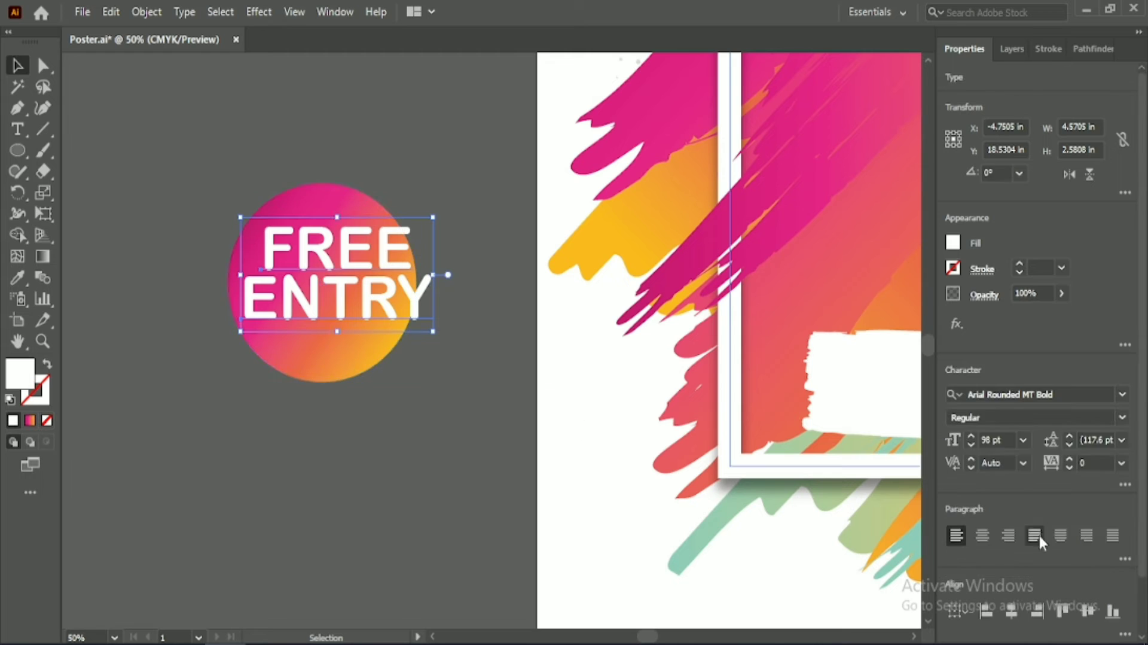
{"action": "scroll", "coordinate": [1036, 542], "scroll_direction": "down", "scroll_amount": 2}
{"action": "left_click", "coordinate": [1071, 625]}
Centre the grouped text and the gradient circle on each other horizontally and vertically.
{"action": "left_click", "coordinate": [335, 353], "text": "shift"}
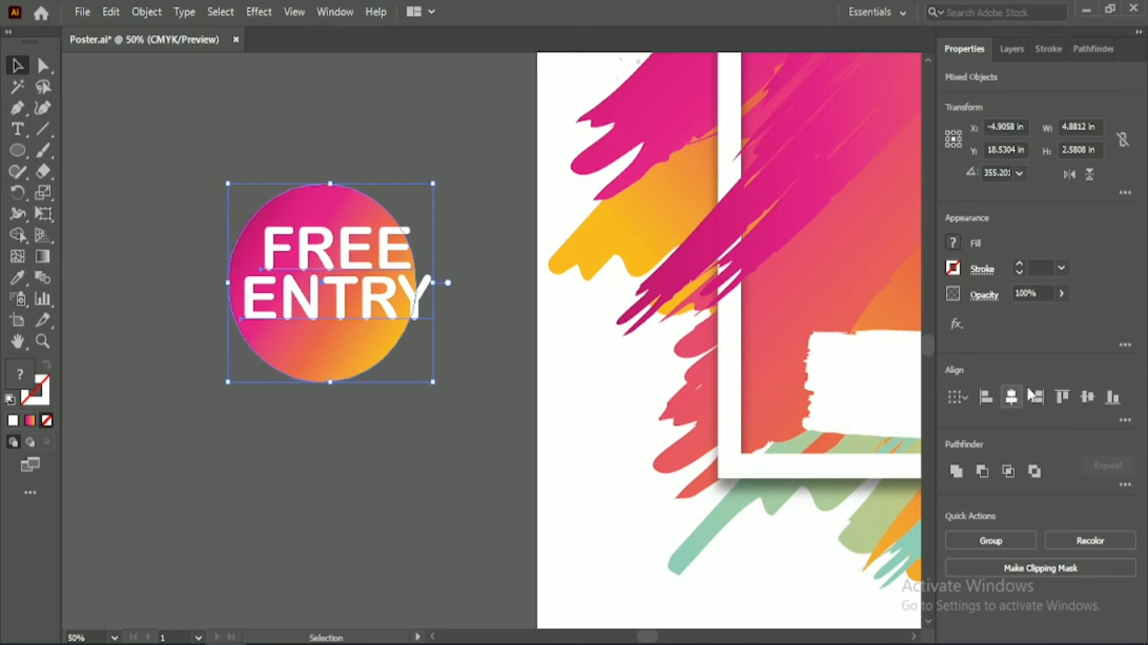
{"action": "left_click", "coordinate": [1012, 397]}
{"action": "left_click", "coordinate": [1088, 396]}
{"action": "left_click", "coordinate": [418, 453]}
Reduce the grouped FREE ENTRY text to 92 pt and centre it on the circle again.
{"action": "left_click", "coordinate": [407, 299]}
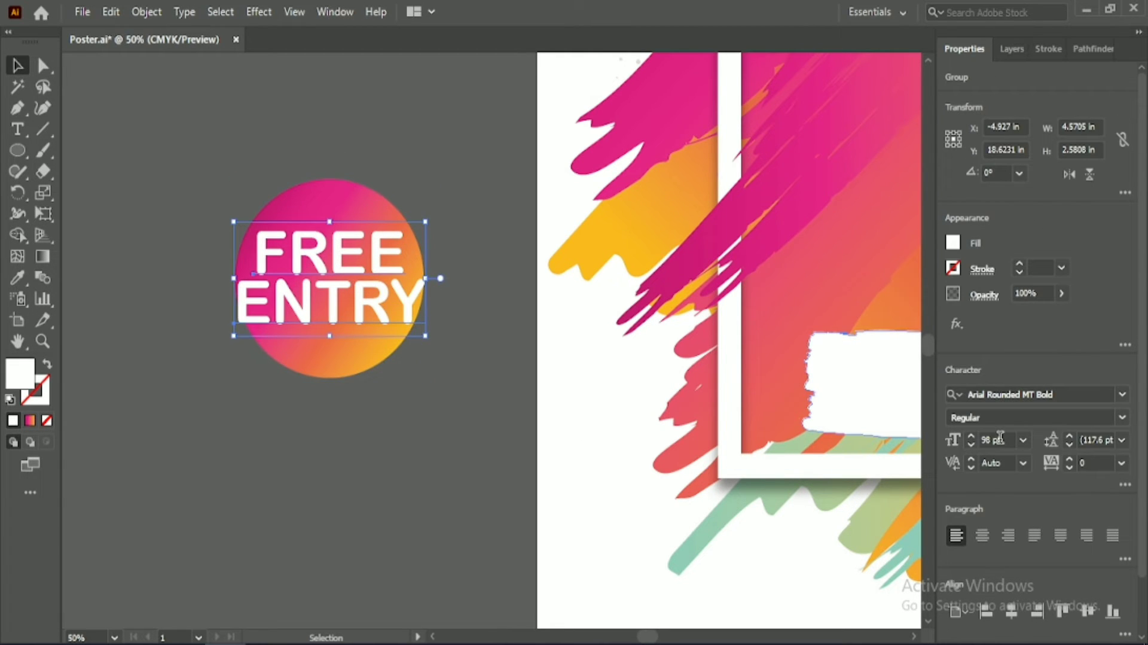
{"action": "scroll", "coordinate": [1000, 439], "scroll_direction": "down", "scroll_amount": 6}
{"action": "left_click_drag", "start_coordinate": [249, 141], "coordinate": [401, 382]}
{"action": "left_click", "coordinate": [1013, 399]}
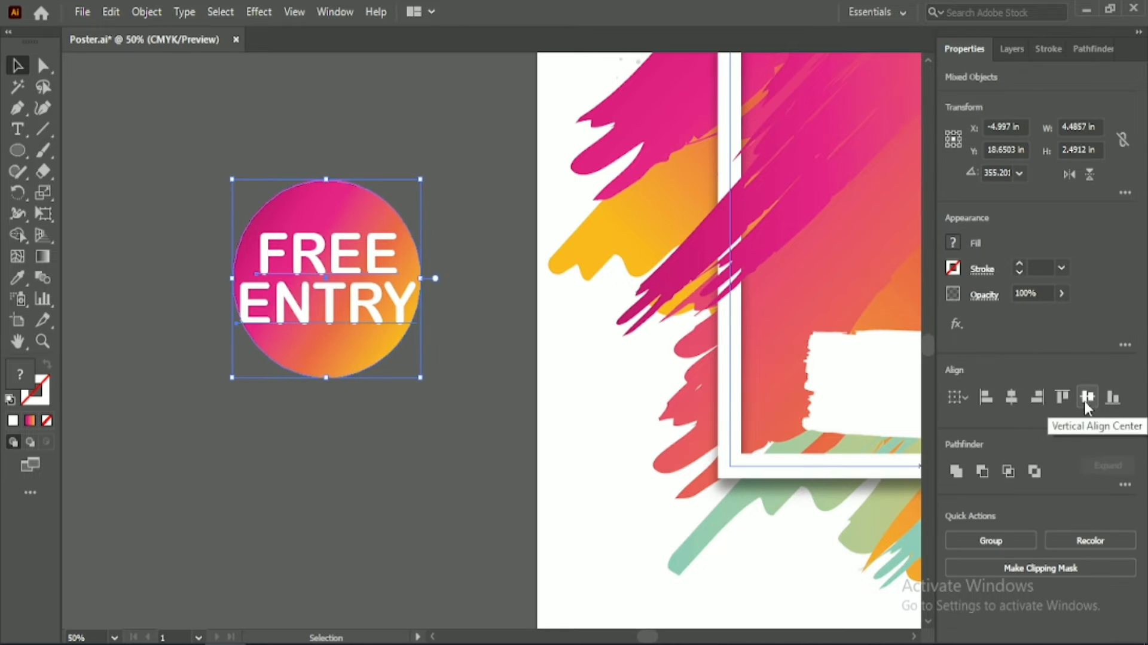
{"action": "left_click", "coordinate": [1086, 402]}
{"action": "left_click", "coordinate": [346, 432]}
Set the grouped FREE ENTRY text to 90 pt and realign it to the centre of the circle.
{"action": "left_click", "coordinate": [352, 306]}
{"action": "left_click", "coordinate": [990, 441]}
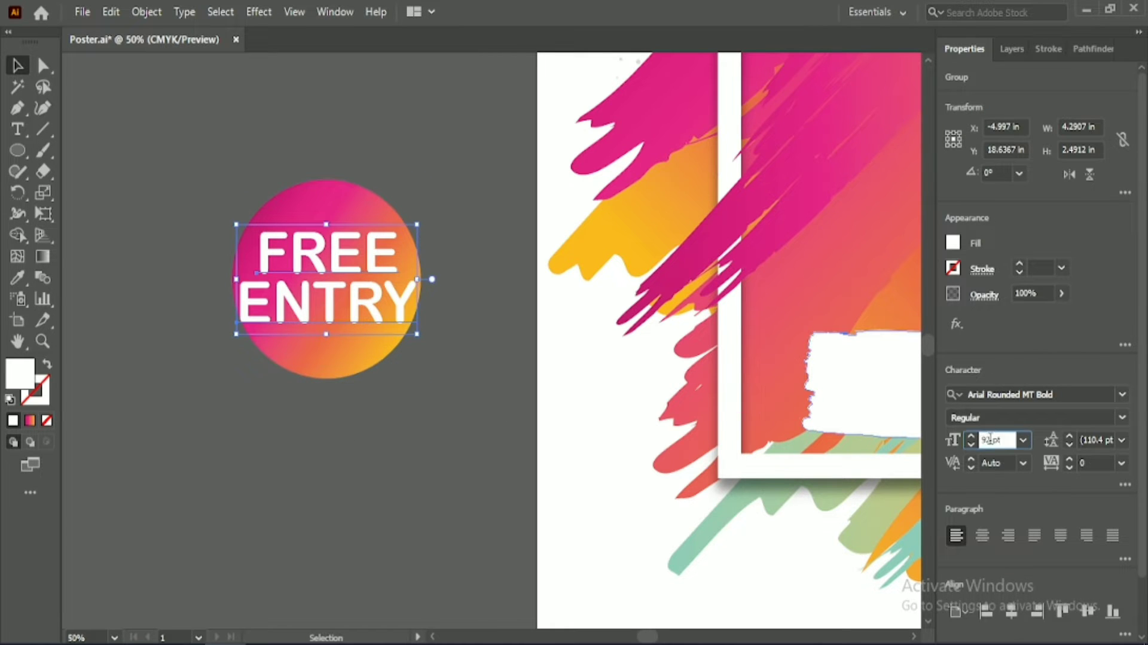
{"action": "scroll", "coordinate": [991, 441], "scroll_direction": "down", "scroll_amount": 2}
{"action": "left_click_drag", "start_coordinate": [280, 143], "coordinate": [380, 320]}
{"action": "left_click", "coordinate": [1017, 398]}
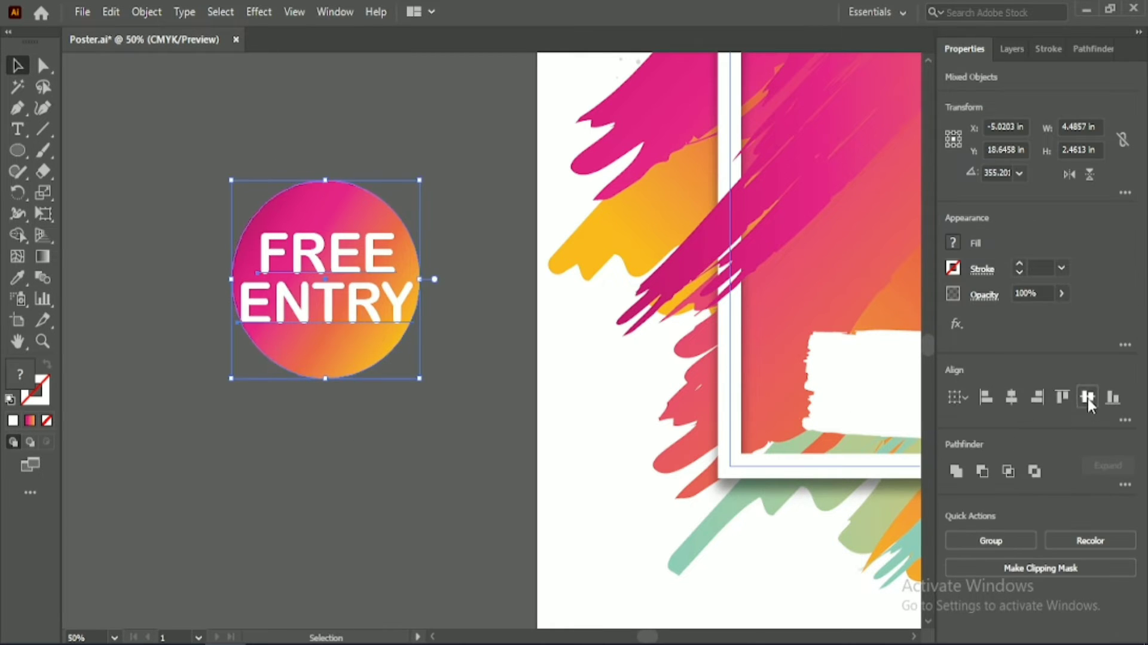
{"action": "left_click", "coordinate": [1088, 398]}
{"action": "left_click", "coordinate": [328, 425]}
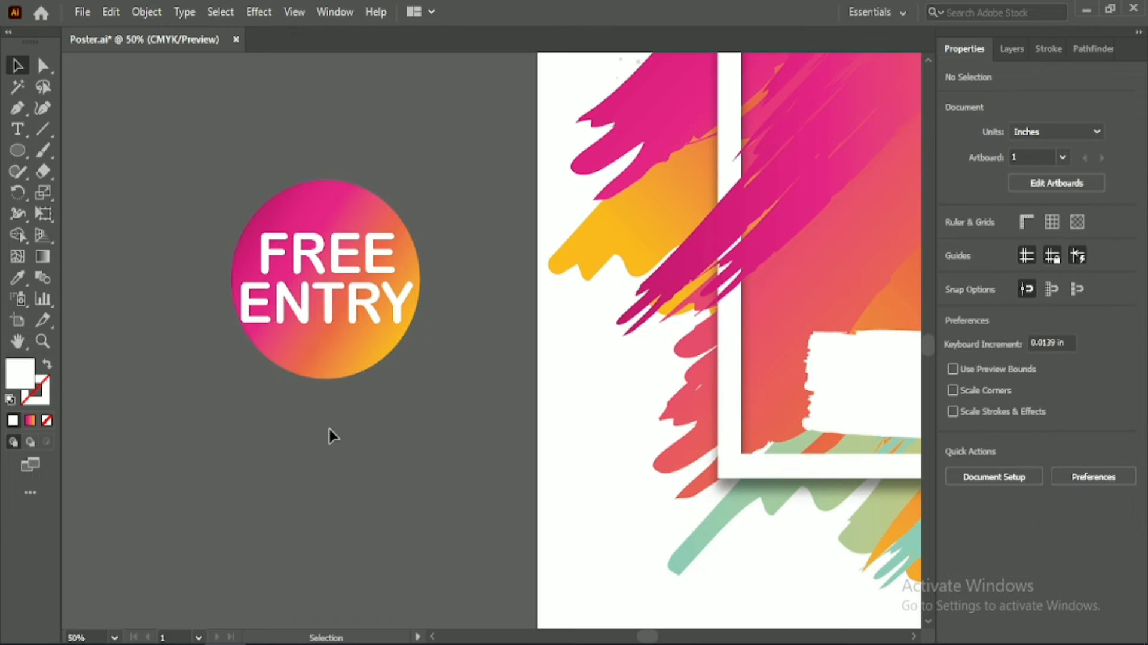
Apply a Multiply drop shadow to the FREE ENTRY text with 50% opacity, 0 in X offset, 0.25 in Y offset and 0.125 in blur.
{"action": "left_click", "coordinate": [333, 264]}
{"action": "left_click", "coordinate": [259, 12]}
{"action": "mouse_move", "coordinate": [377, 213]}
{"action": "left_click", "coordinate": [474, 217]}
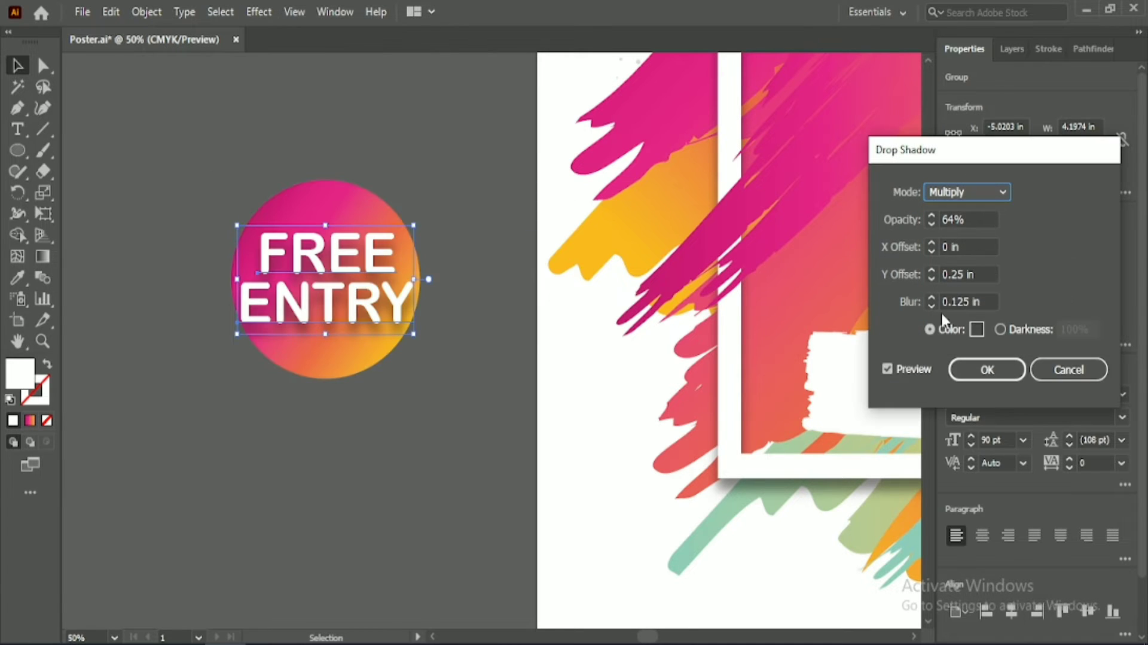
{"action": "left_click_drag", "start_coordinate": [943, 302], "coordinate": [981, 298]}
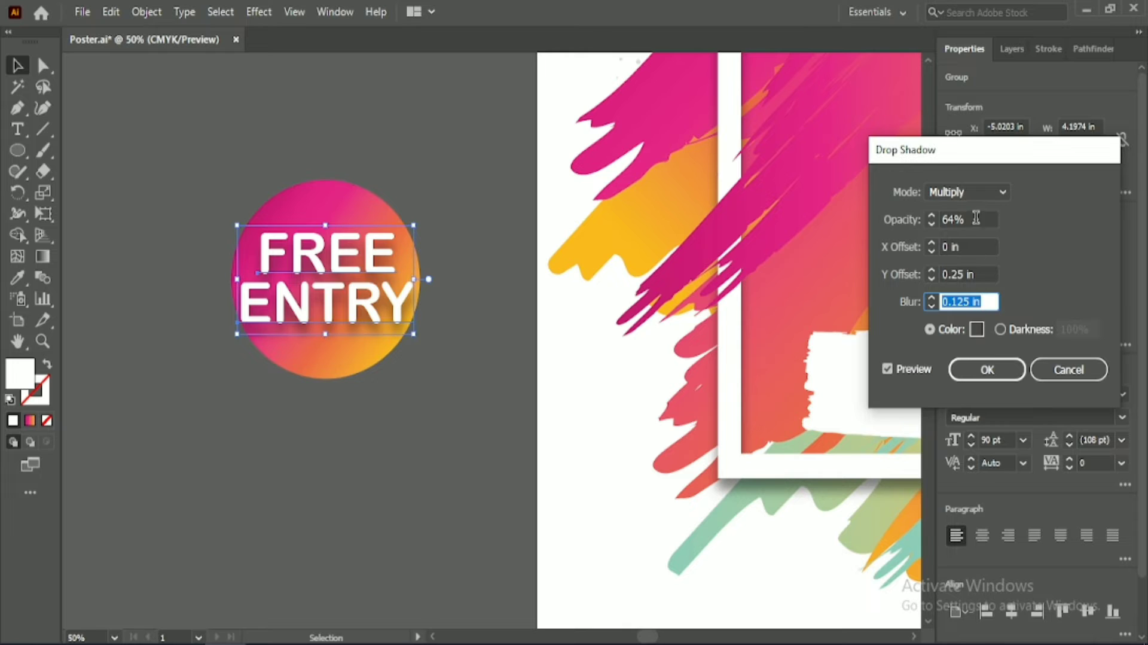
{"action": "scroll", "coordinate": [976, 217], "scroll_direction": "down", "scroll_amount": 3}
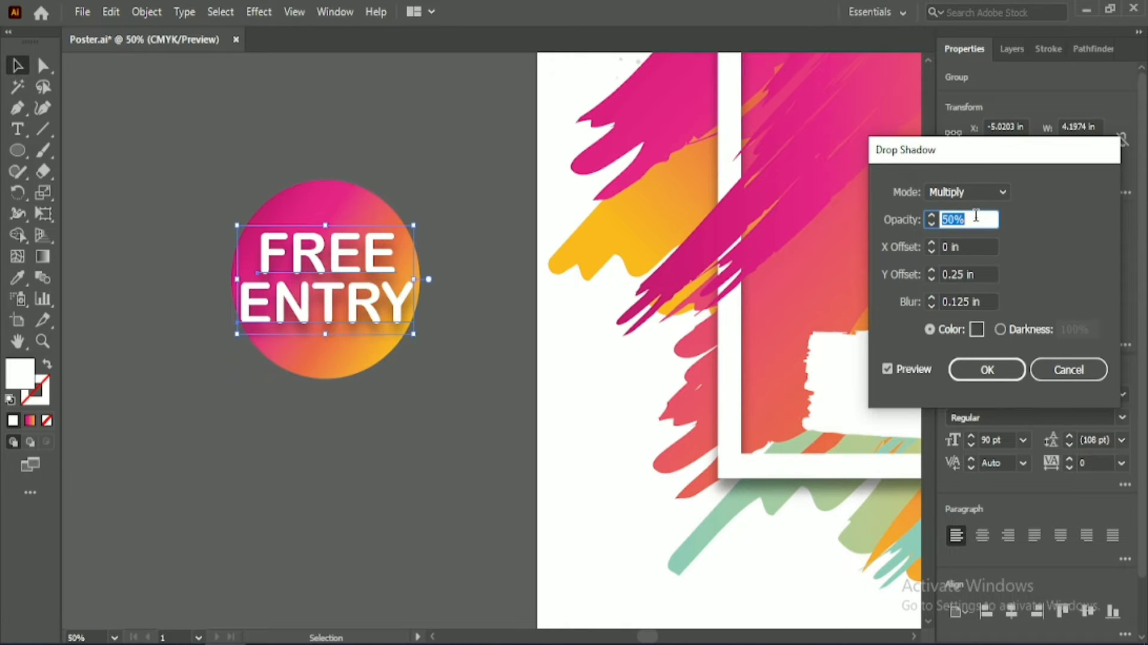
{"action": "left_click", "coordinate": [988, 369]}
Group the circle with its text and move the badge onto the frame's lower-right corner.
{"action": "left_click_drag", "start_coordinate": [182, 154], "coordinate": [380, 429]}
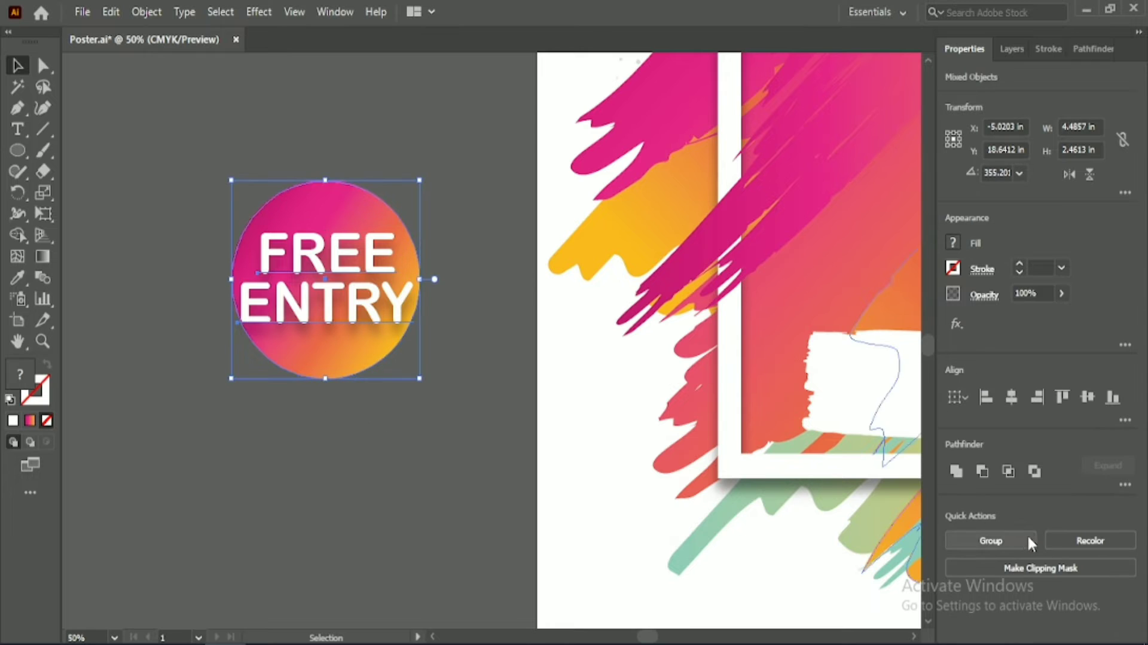
{"action": "left_click", "coordinate": [1030, 542]}
{"action": "scroll", "coordinate": [441, 489], "scroll_direction": "down", "scroll_amount": 2}
{"action": "left_click_drag", "start_coordinate": [637, 635], "coordinate": [657, 636]}
{"action": "left_click_drag", "start_coordinate": [229, 394], "coordinate": [745, 479]}
{"action": "left_click", "coordinate": [803, 530]}
{"action": "scroll", "coordinate": [763, 530], "scroll_direction": "up", "scroll_amount": 2}
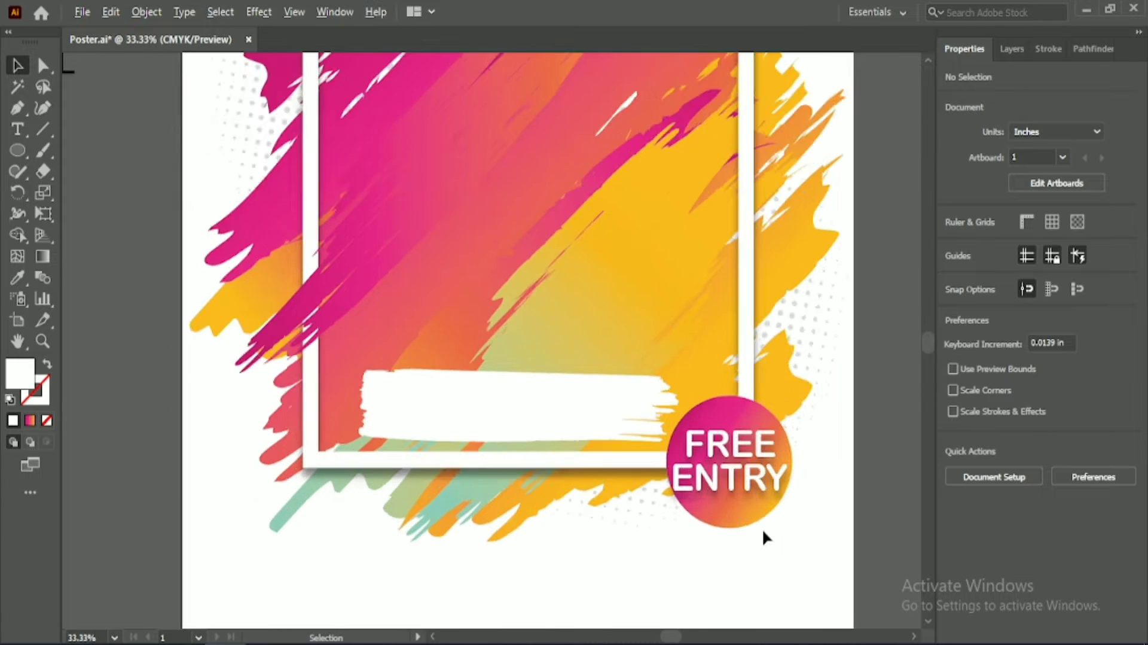
Ungroup the badge and slightly reduce the font size of its FREE ENTRY text.
{"action": "left_click", "coordinate": [744, 479]}
{"action": "key", "text": "ctrl+shift+g"}
{"action": "left_click", "coordinate": [855, 550]}
{"action": "left_click", "coordinate": [750, 452]}
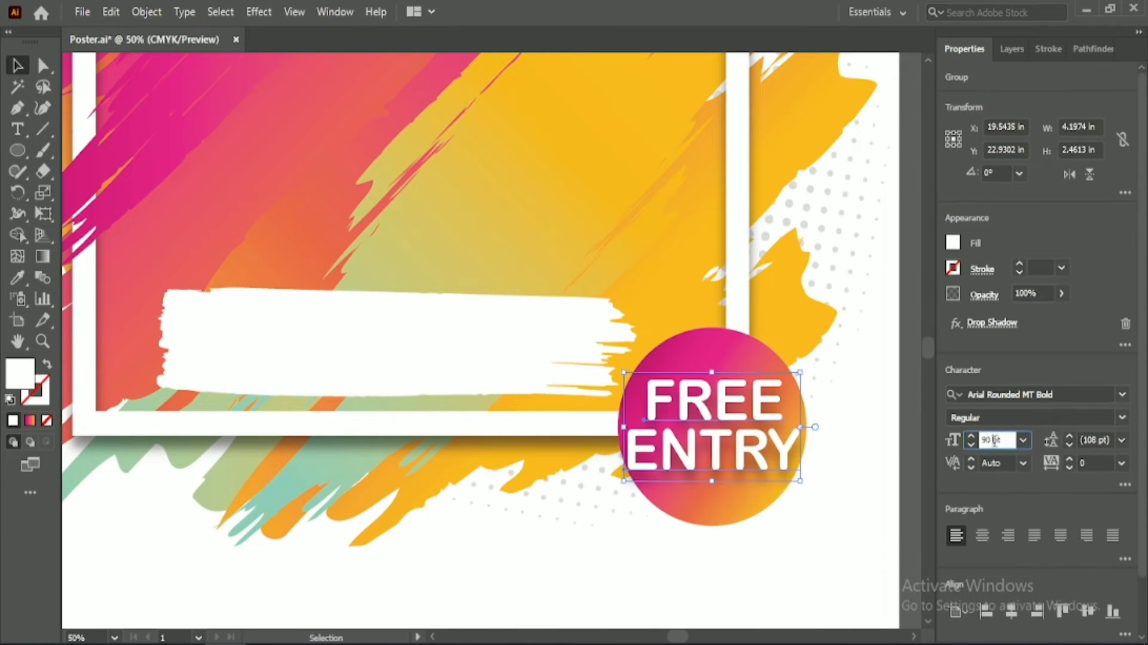
Centre the FREE ENTRY text on the circle in both directions and group the badge again.
{"action": "left_click", "coordinate": [709, 505], "text": "shift"}
{"action": "left_click", "coordinate": [1013, 395]}
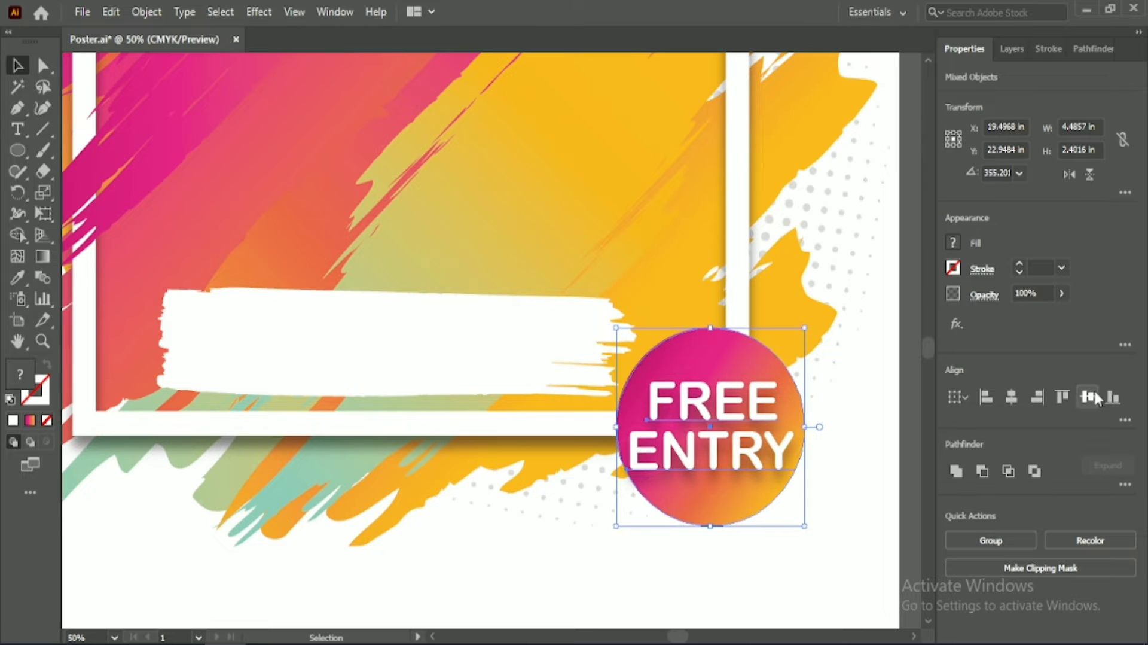
{"action": "left_click", "coordinate": [1088, 395]}
{"action": "left_click", "coordinate": [994, 541]}
{"action": "left_click", "coordinate": [763, 550]}
Tilt the FREE ENTRY badge counter-clockwise and nudge it slightly up and to the left over the frame's corner.
{"action": "left_click", "coordinate": [727, 515]}
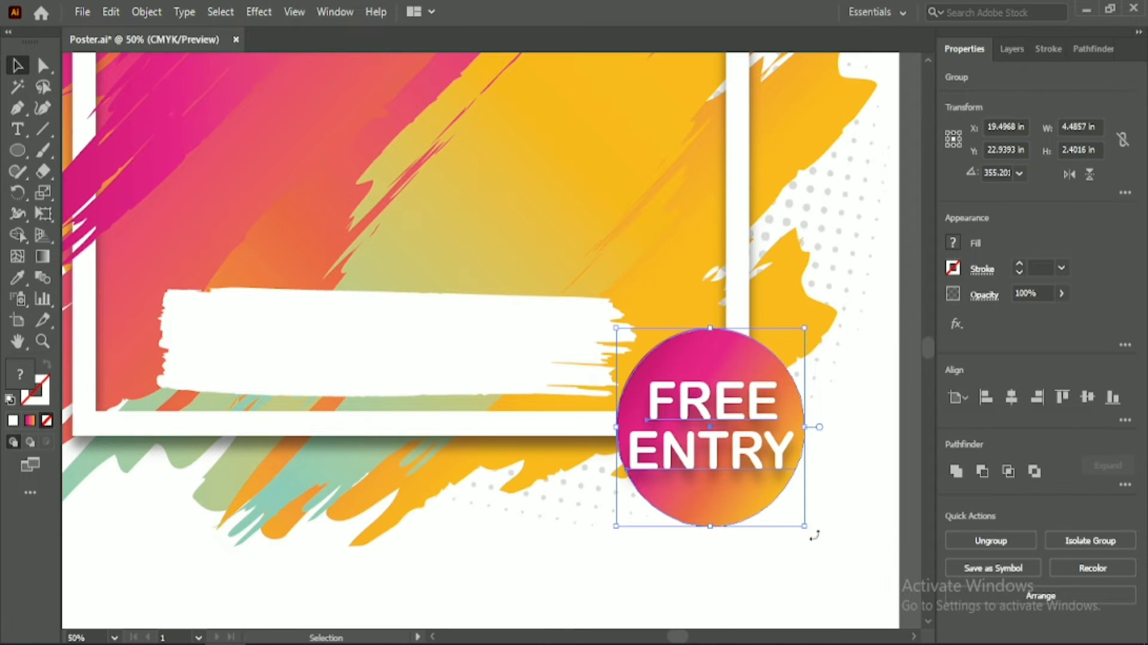
{"action": "left_click_drag", "start_coordinate": [810, 533], "coordinate": [862, 511]}
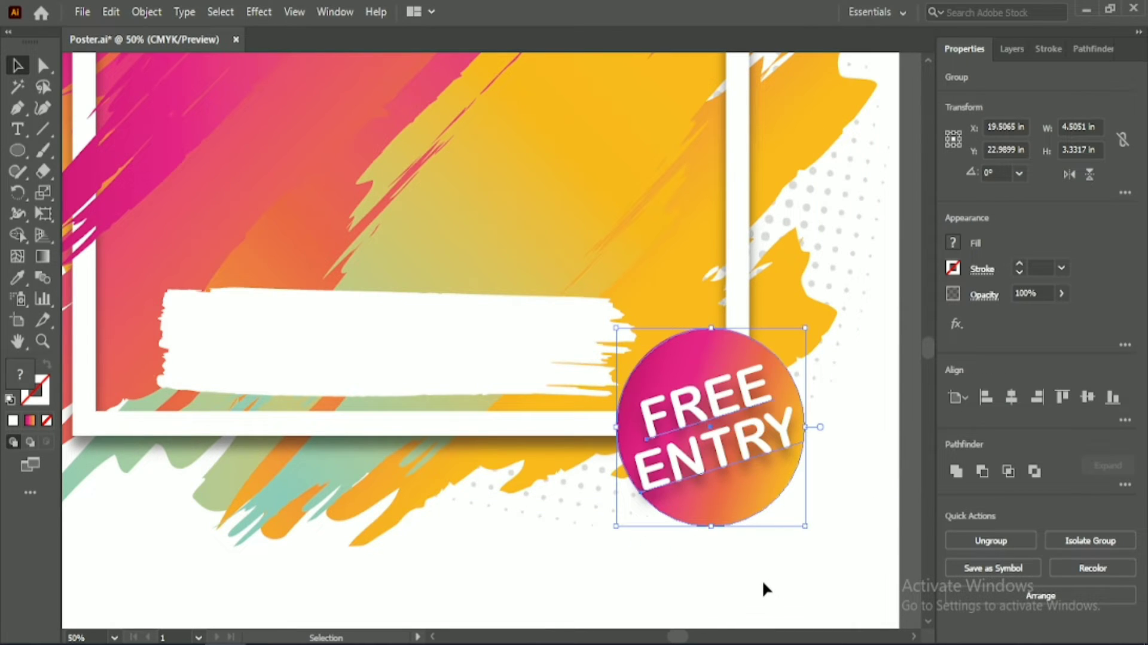
{"action": "key", "text": "Up"}
{"action": "key", "text": "Up"}
{"action": "key", "text": "Up"}
{"action": "key", "text": "Up"}
{"action": "key", "text": "Up"}
{"action": "key", "text": "Up"}
{"action": "key", "text": "Up"}
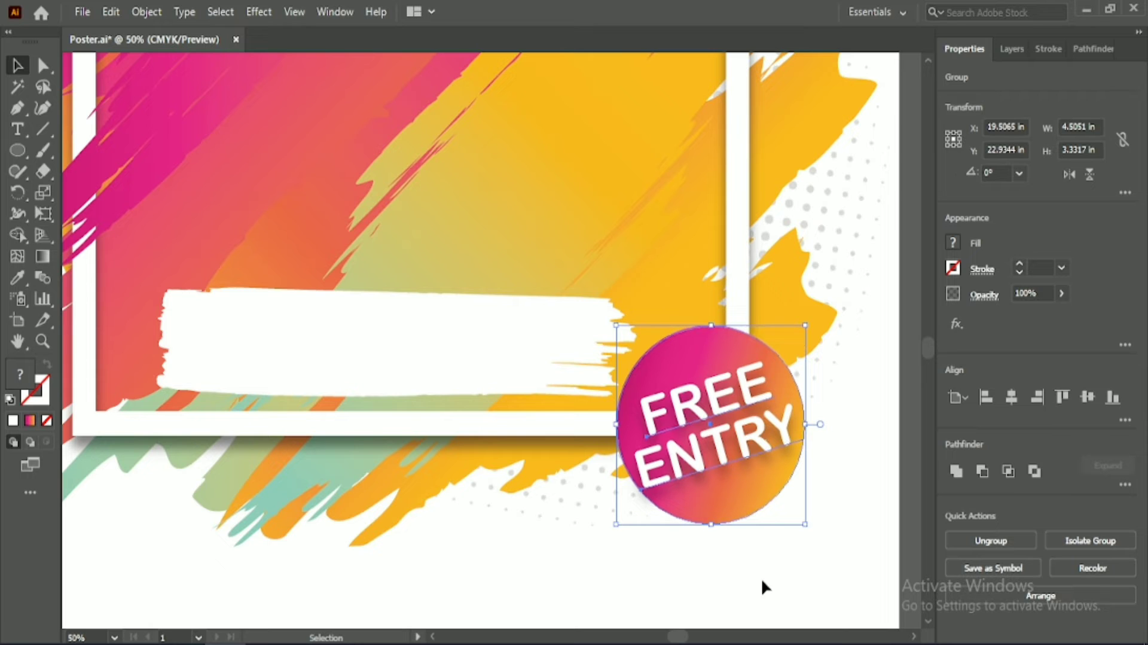
{"action": "key", "text": "Left"}
{"action": "key", "text": "Left"}
{"action": "key", "text": "Left"}
{"action": "key", "text": "Up"}
{"action": "key", "text": "Up"}
{"action": "key", "text": "Up"}
{"action": "key", "text": "Up"}
{"action": "key", "text": "Up"}
{"action": "key", "text": "Up"}
{"action": "key", "text": "Up"}
{"action": "key", "text": "Up"}
{"action": "key", "text": "Up"}
{"action": "key", "text": "Up"}
{"action": "key", "text": "Up"}
{"action": "key", "text": "Up"}
{"action": "key", "text": "Up"}
{"action": "key", "text": "Up"}
{"action": "key", "text": "Up"}
{"action": "key", "text": "Up"}
{"action": "key", "text": "Up"}
{"action": "key", "text": "Up"}
{"action": "key", "text": "Up"}
{"action": "key", "text": "Up"}
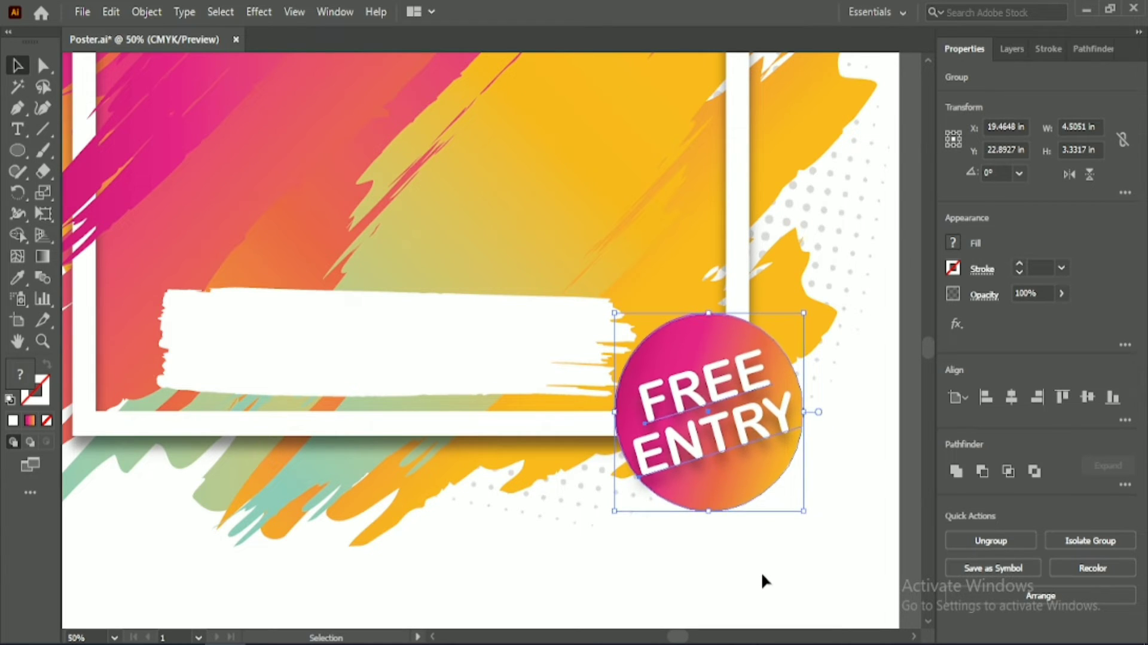
{"action": "key", "text": "Left"}
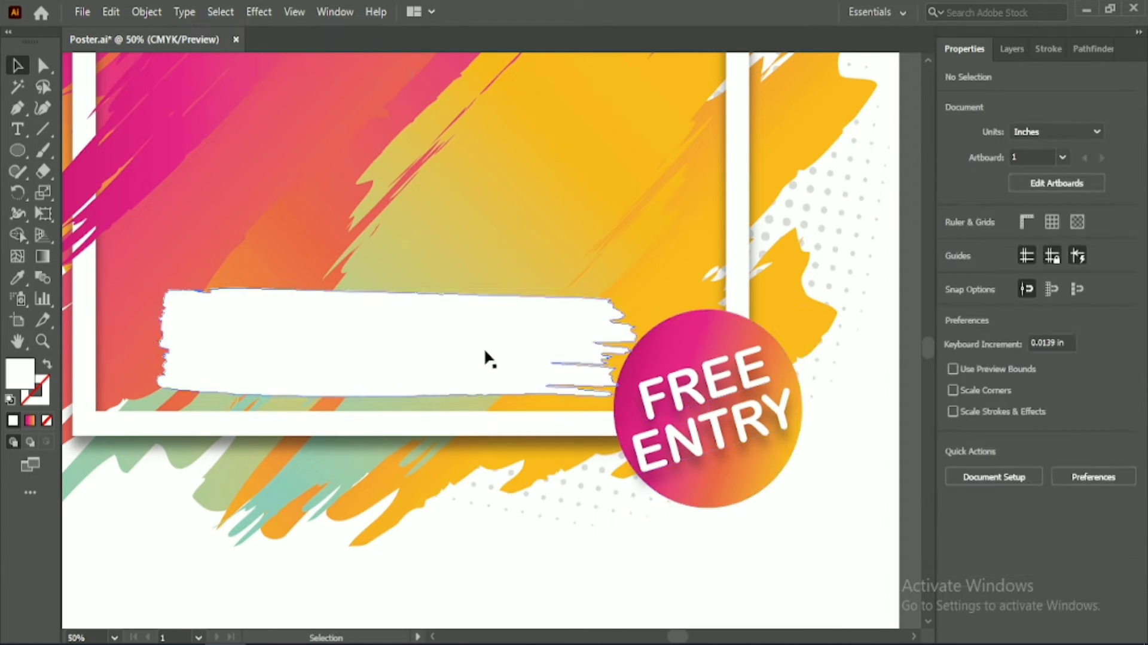
Widen the white brush banner to about 11.85 in and centre it horizontally on the artboard.
{"action": "right_click", "coordinate": [485, 352]}
{"action": "mouse_move", "coordinate": [583, 260]}
{"action": "left_click", "coordinate": [739, 259]}
{"action": "left_click", "coordinate": [651, 609]}
{"action": "left_click_drag", "start_coordinate": [684, 637], "coordinate": [676, 638]}
{"action": "left_click", "coordinate": [513, 364]}
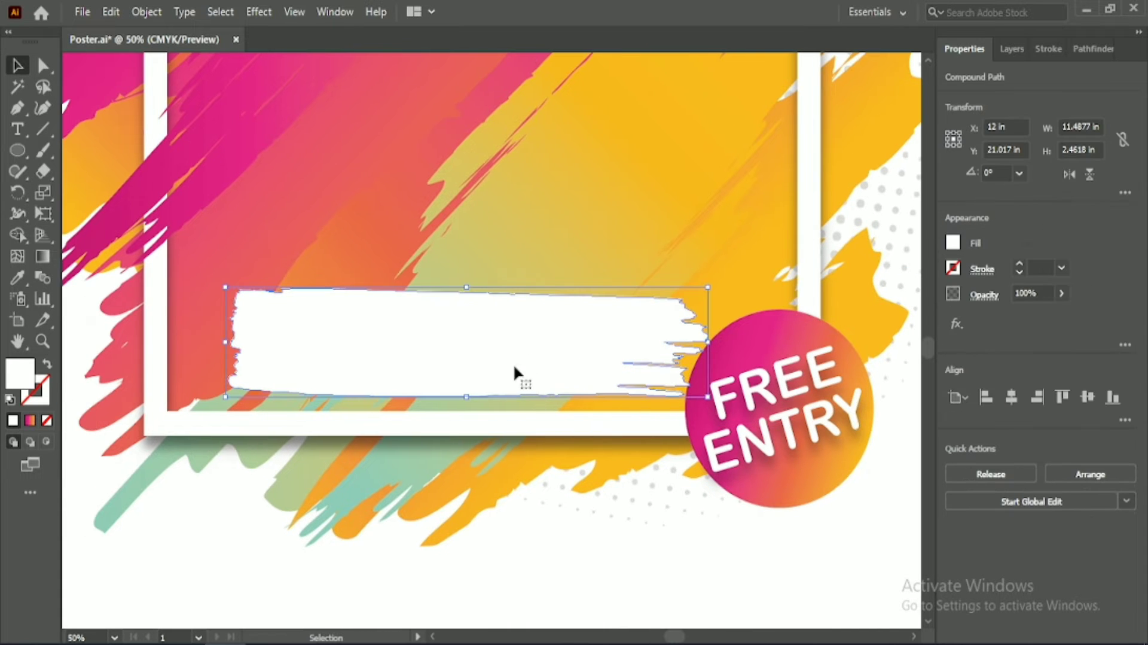
{"action": "left_click_drag", "start_coordinate": [231, 342], "coordinate": [210, 341]}
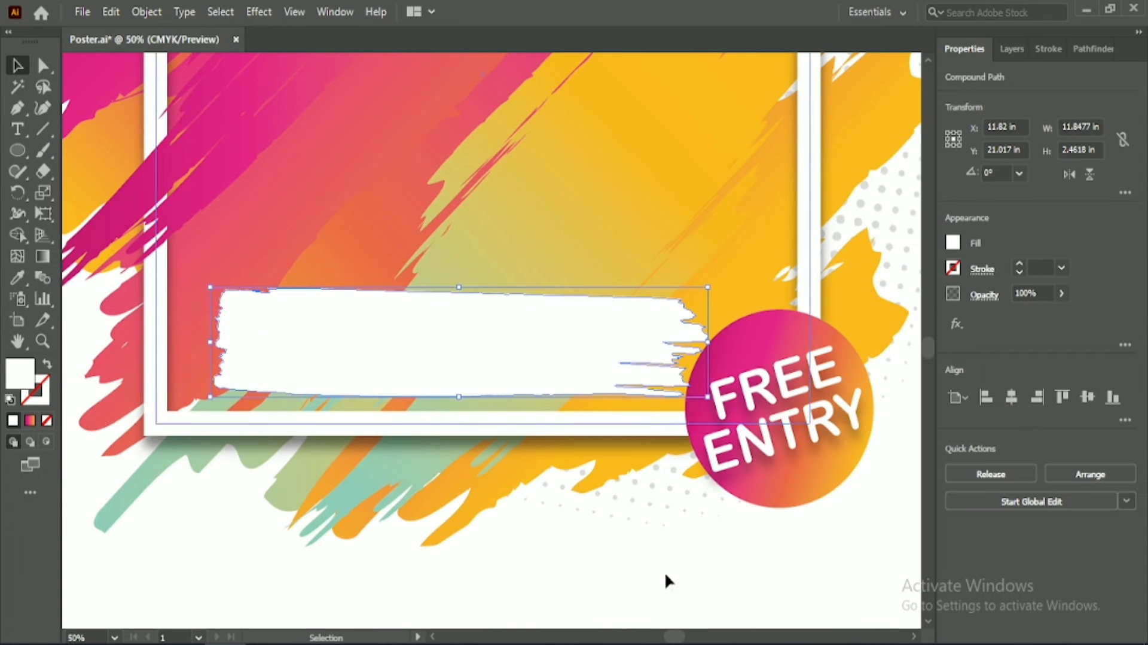
{"action": "left_click", "coordinate": [1011, 397]}
{"action": "left_click", "coordinate": [669, 585]}
Select the ANNUAL, MUSIC, FESTIVAL and 2020 texts together and enlarge them to 187 pt.
{"action": "scroll", "coordinate": [431, 347], "scroll_direction": "down", "scroll_amount": 3}
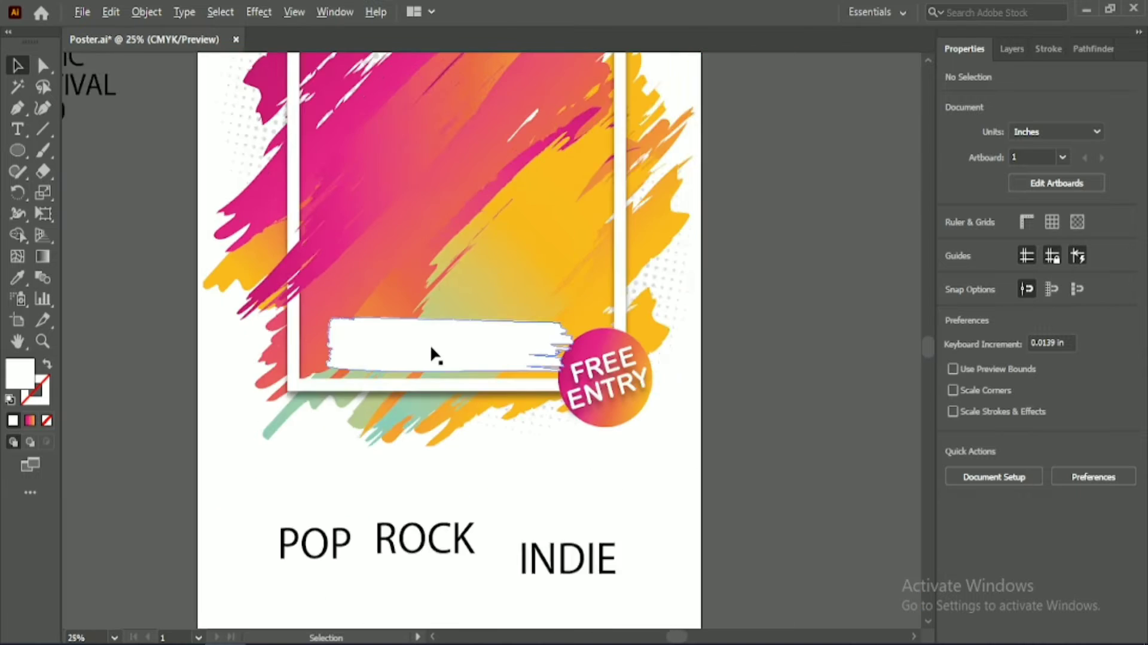
{"action": "left_click_drag", "start_coordinate": [684, 637], "coordinate": [667, 637]}
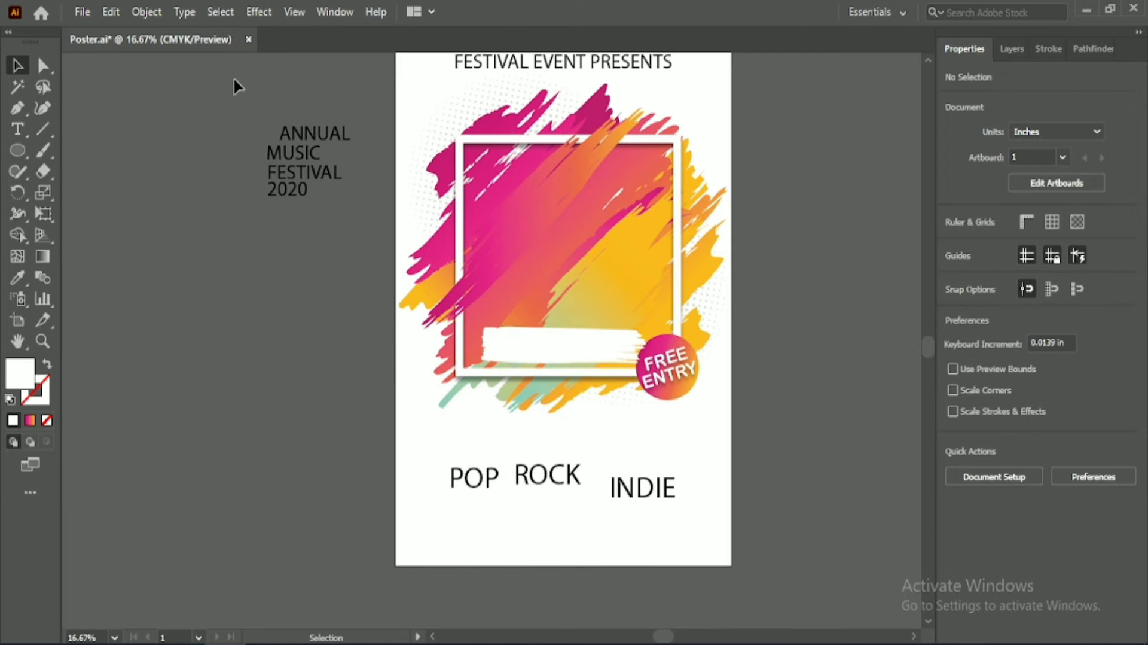
{"action": "left_click_drag", "start_coordinate": [234, 77], "coordinate": [338, 218]}
{"action": "left_click", "coordinate": [1003, 437]}
{"action": "scroll", "coordinate": [1003, 435], "scroll_direction": "up", "scroll_amount": 20}
{"action": "scroll", "coordinate": [1003, 436], "scroll_direction": "up", "scroll_amount": 20}
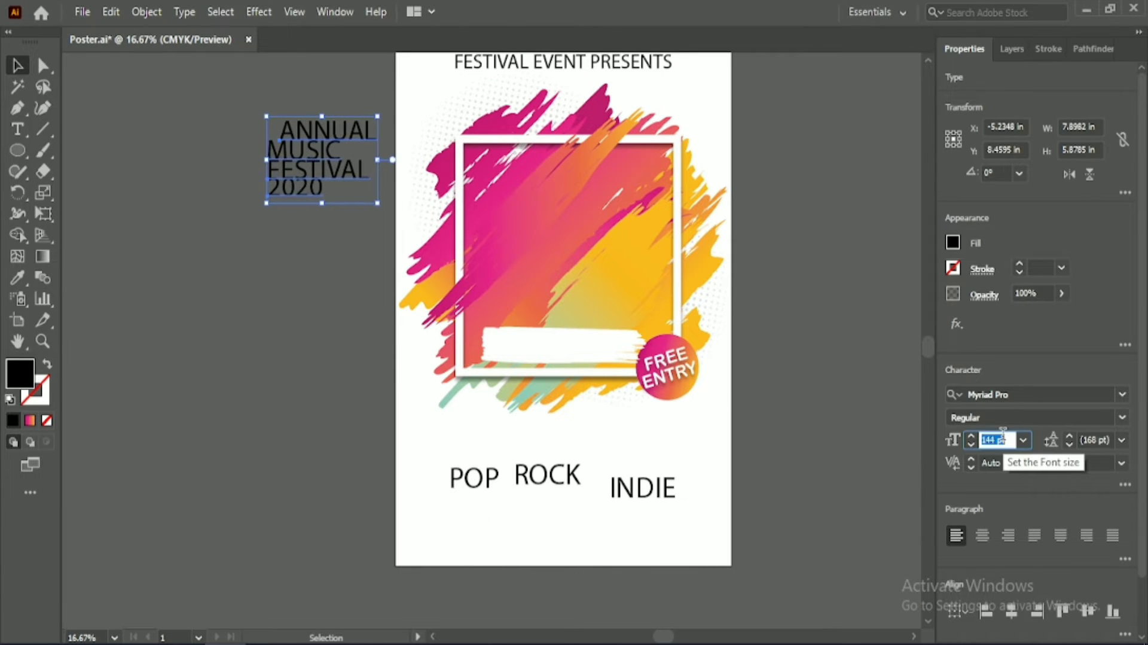
Spread the 2020, FESTIVAL and MUSIC texts downward below ANNUAL so the enlarged lines no longer overlap.
{"action": "left_click", "coordinate": [309, 206]}
{"action": "left_click_drag", "start_coordinate": [308, 195], "coordinate": [301, 268]}
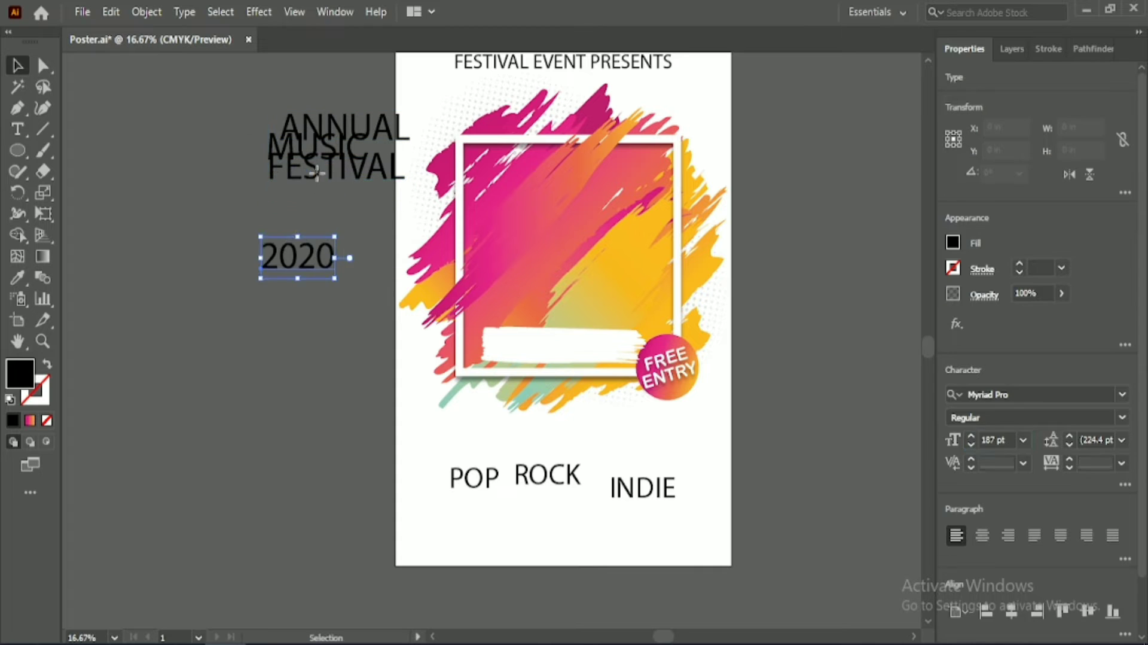
{"action": "left_click_drag", "start_coordinate": [340, 169], "coordinate": [335, 233]}
{"action": "left_click_drag", "start_coordinate": [323, 146], "coordinate": [321, 176]}
{"action": "left_click", "coordinate": [257, 94]}
{"action": "left_click_drag", "start_coordinate": [339, 231], "coordinate": [331, 214]}
Select the ANNUAL, MUSIC, FESTIVAL and 2020 texts together and apply the Chocolate Cookies font from the fonts similar to Bauhaus 93.
{"action": "left_click_drag", "start_coordinate": [177, 88], "coordinate": [318, 265]}
{"action": "left_click_drag", "start_coordinate": [1143, 376], "coordinate": [1143, 440]}
{"action": "left_click", "coordinate": [1123, 331]}
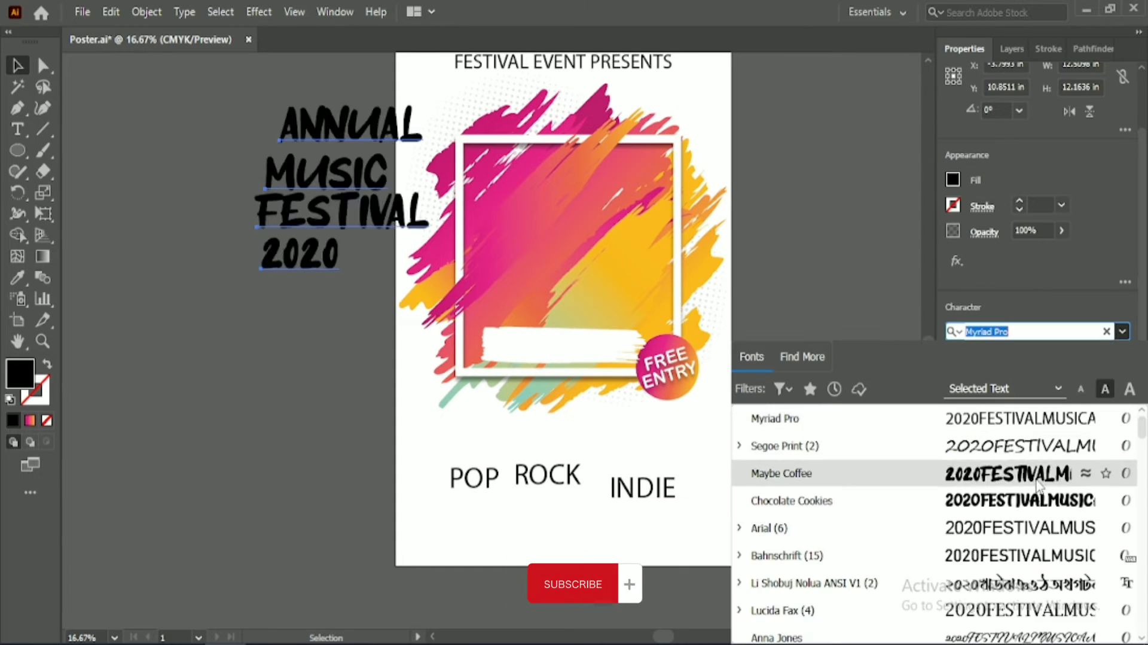
{"action": "scroll", "coordinate": [1020, 487], "scroll_direction": "down", "scroll_amount": 5}
{"action": "scroll", "coordinate": [1020, 488], "scroll_direction": "down", "scroll_amount": 15}
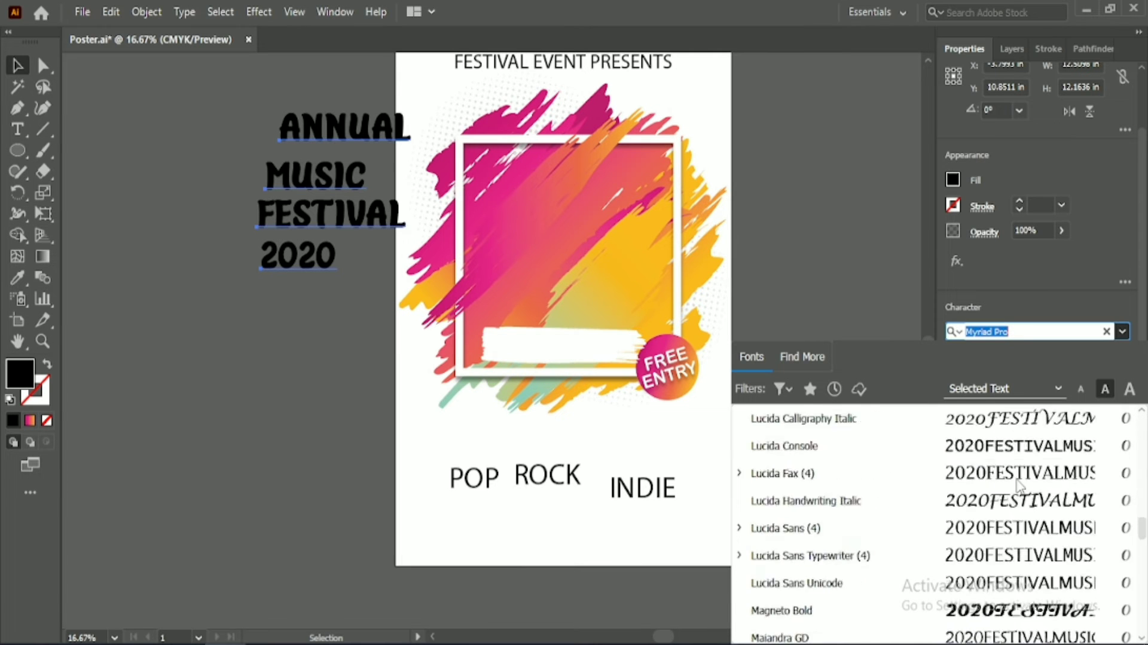
{"action": "scroll", "coordinate": [879, 482], "scroll_direction": "up", "scroll_amount": 20}
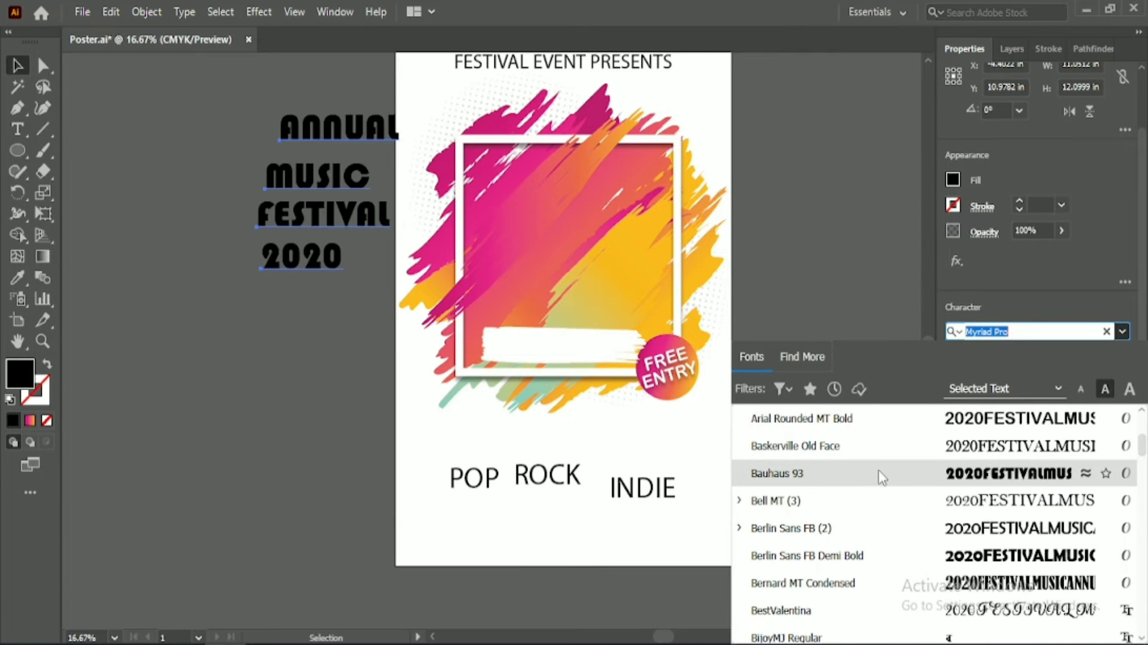
{"action": "left_click", "coordinate": [1085, 473]}
{"action": "scroll", "coordinate": [900, 492], "scroll_direction": "down", "scroll_amount": 3}
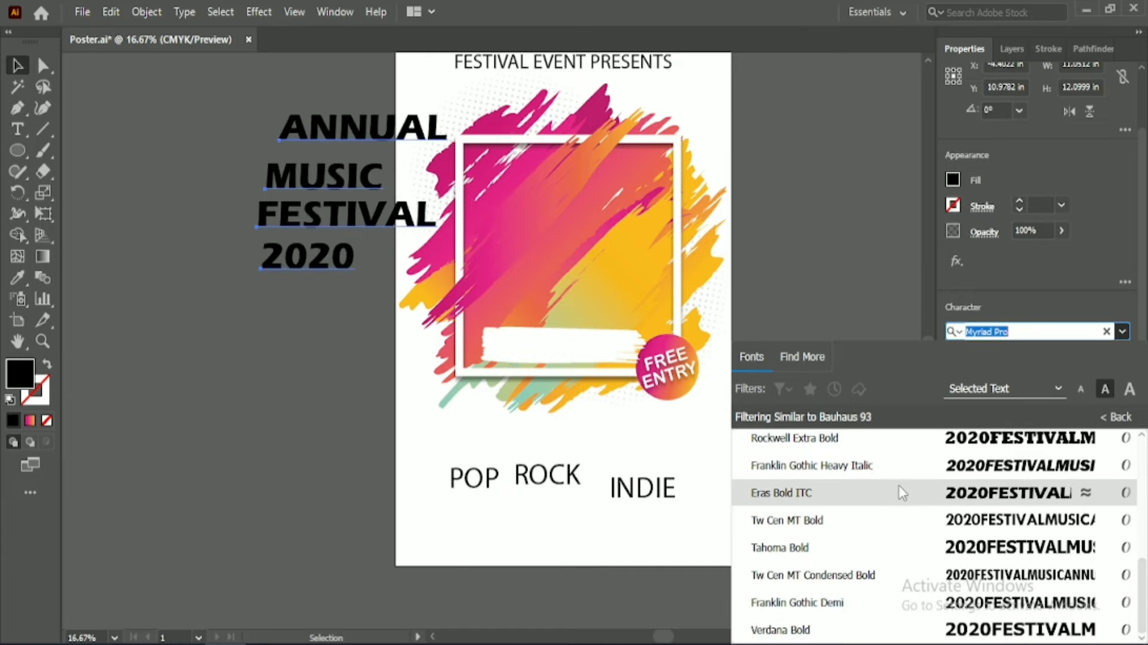
{"action": "scroll", "coordinate": [897, 479], "scroll_direction": "down", "scroll_amount": 3}
{"action": "scroll", "coordinate": [894, 502], "scroll_direction": "down", "scroll_amount": 2}
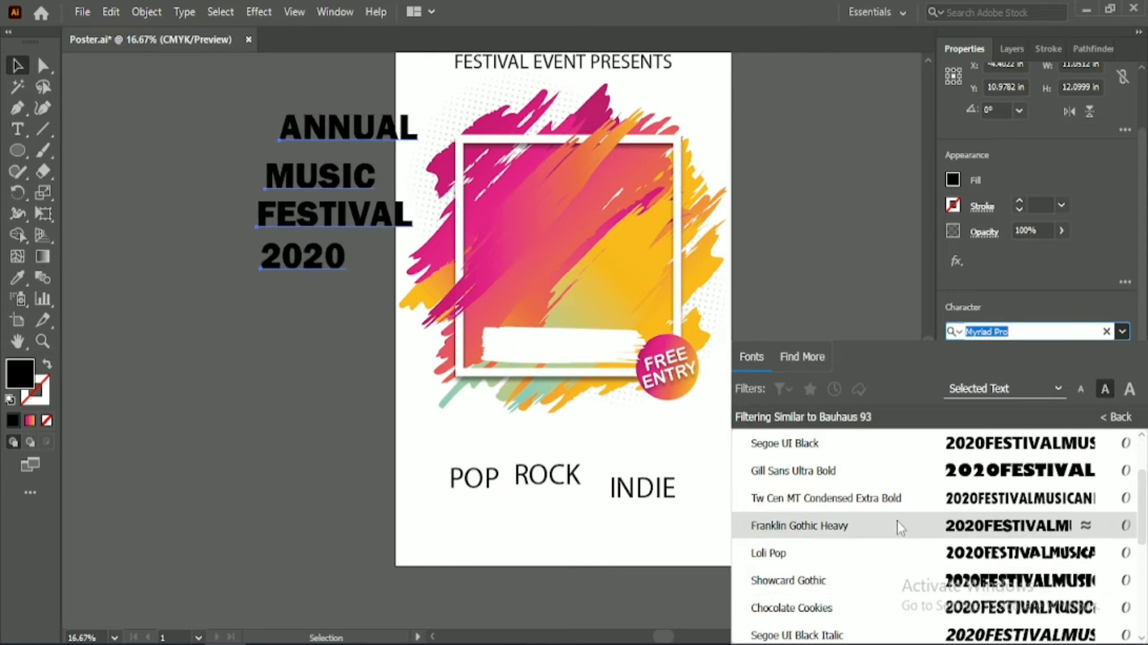
{"action": "left_click", "coordinate": [897, 607]}
Change the font of the ANNUAL, MUSIC, FESTIVAL and 2020 texts to Bauhaus 93.
{"action": "left_click", "coordinate": [1123, 331]}
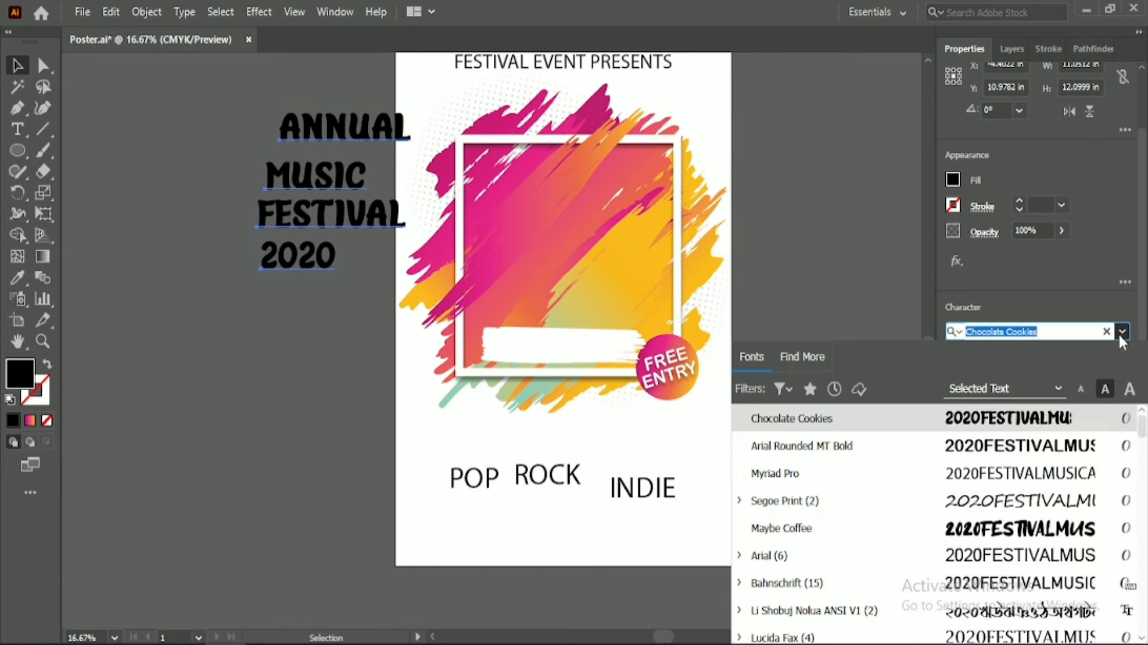
{"action": "scroll", "coordinate": [915, 568], "scroll_direction": "down", "scroll_amount": 6}
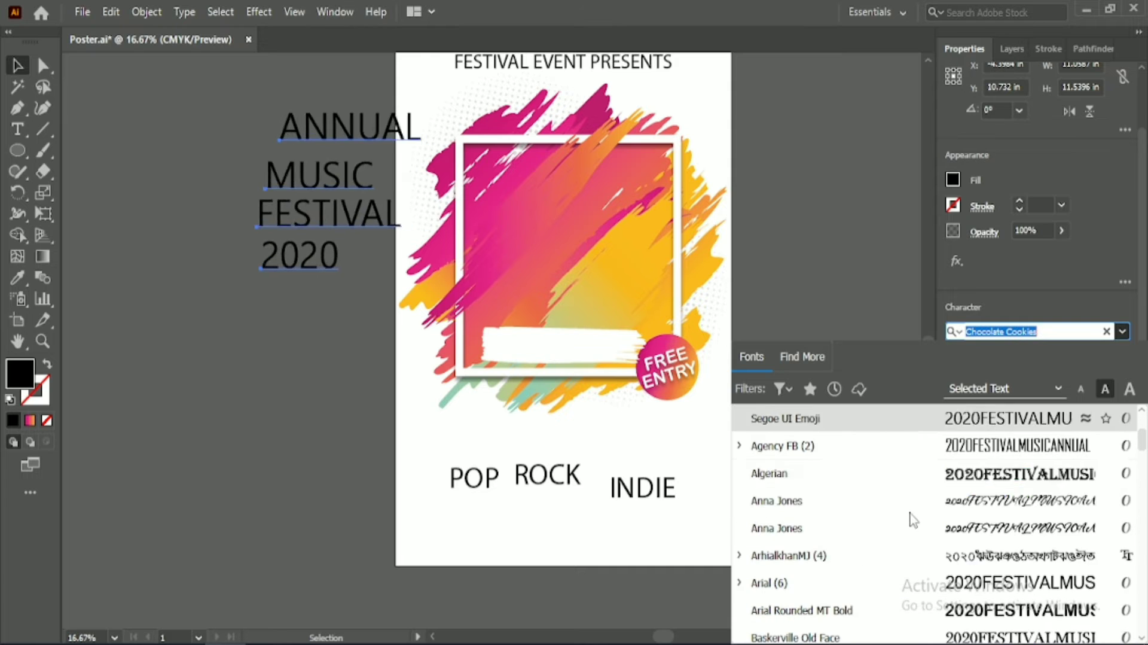
{"action": "scroll", "coordinate": [913, 539], "scroll_direction": "down", "scroll_amount": 2}
{"action": "left_click", "coordinate": [898, 500]}
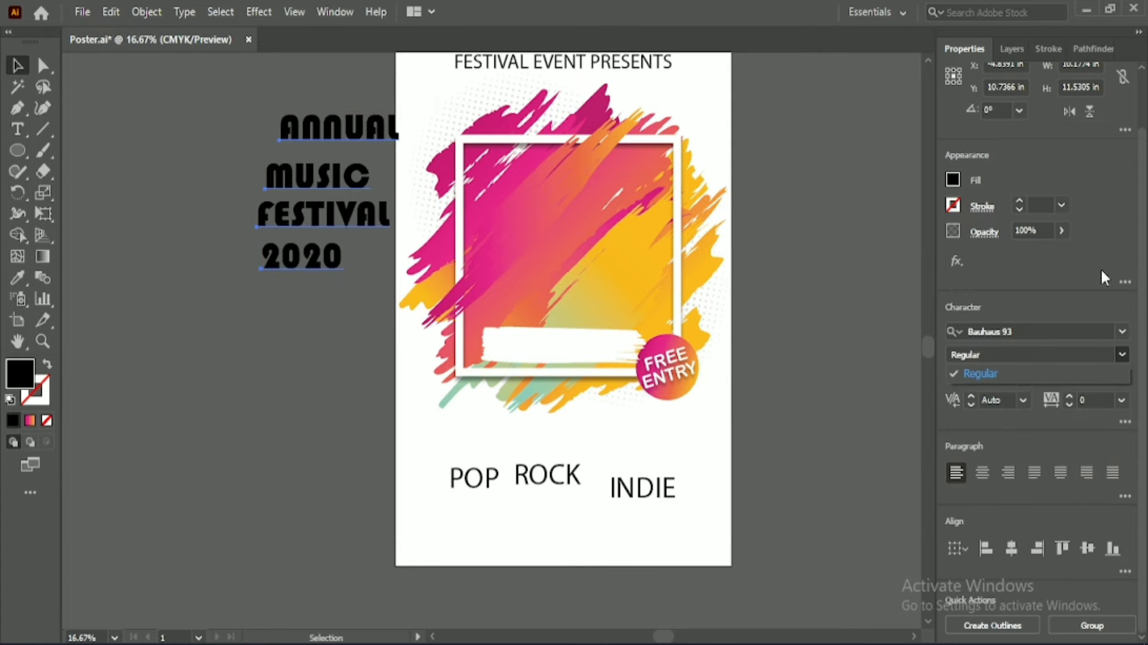
Fill the ANNUAL, MUSIC, FESTIVAL and 2020 texts with white and deselect them.
{"action": "left_click", "coordinate": [954, 179]}
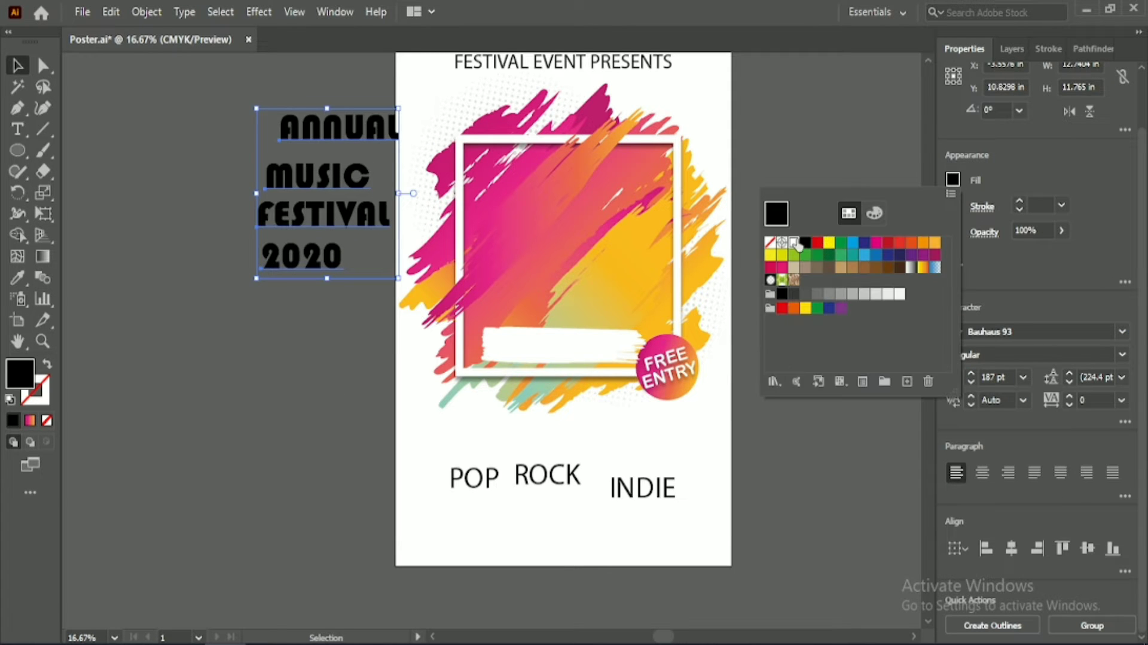
{"action": "left_click", "coordinate": [789, 239]}
{"action": "left_click", "coordinate": [282, 325]}
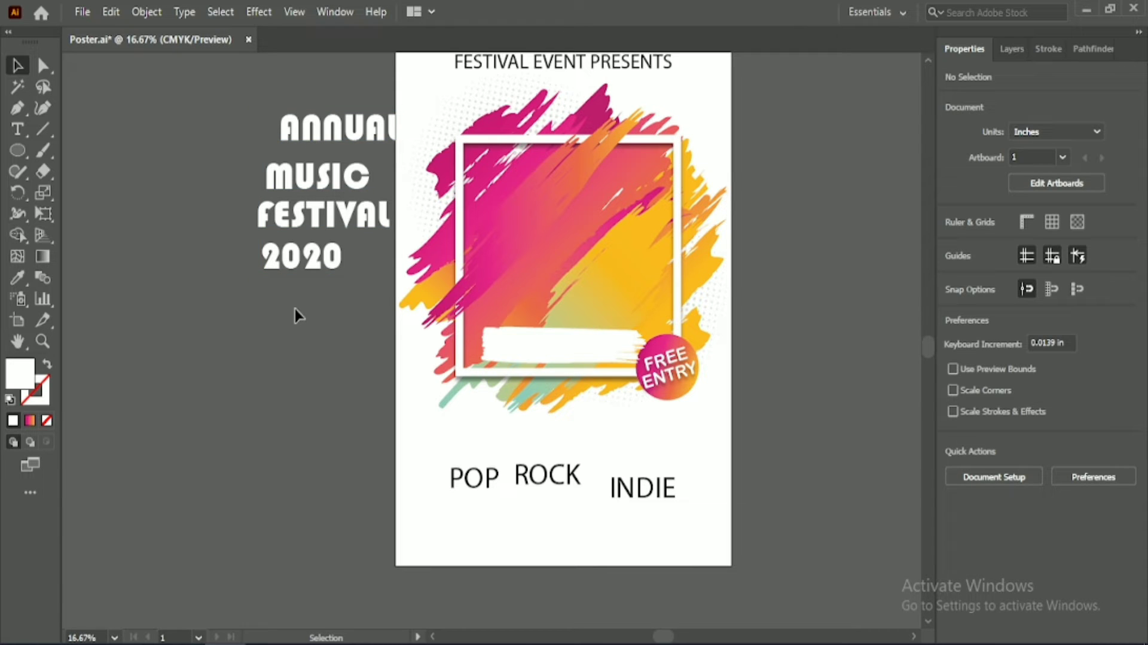
Move the white brush banner off the artboard to its left and place the ANNUAL text inside the upper part of the frame.
{"action": "left_click_drag", "start_coordinate": [513, 344], "coordinate": [235, 352]}
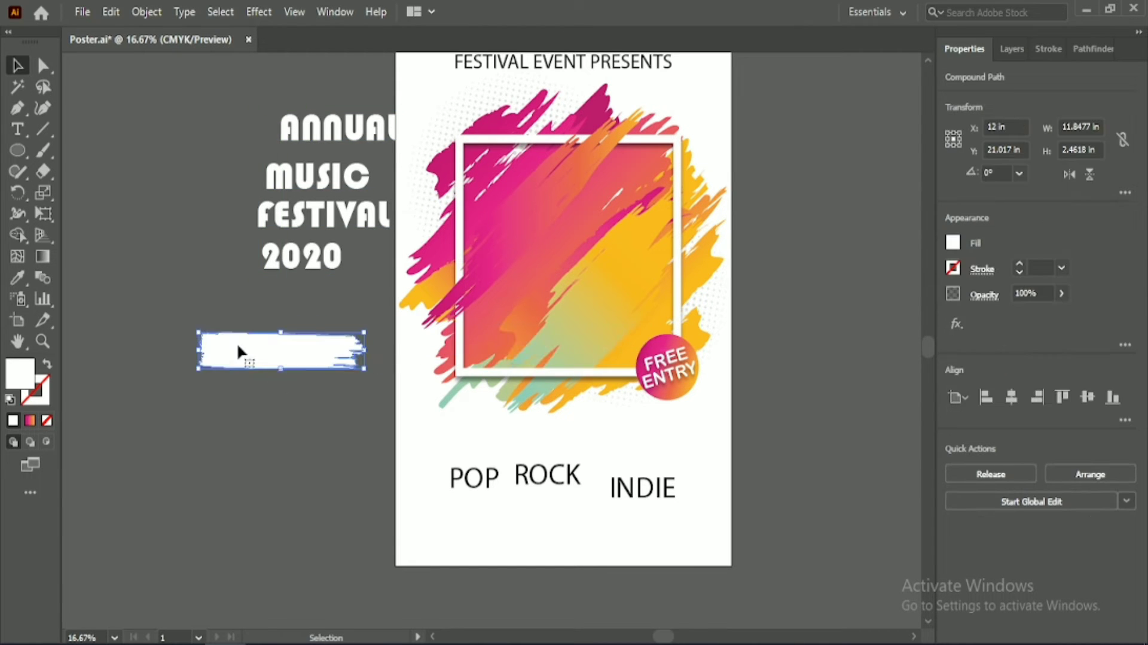
{"action": "left_click", "coordinate": [257, 317]}
{"action": "left_click_drag", "start_coordinate": [300, 139], "coordinate": [541, 216]}
{"action": "left_click", "coordinate": [359, 426]}
{"action": "scroll", "coordinate": [380, 81], "scroll_direction": "up", "scroll_amount": 2}
{"action": "scroll", "coordinate": [380, 89], "scroll_direction": "down", "scroll_amount": 1}
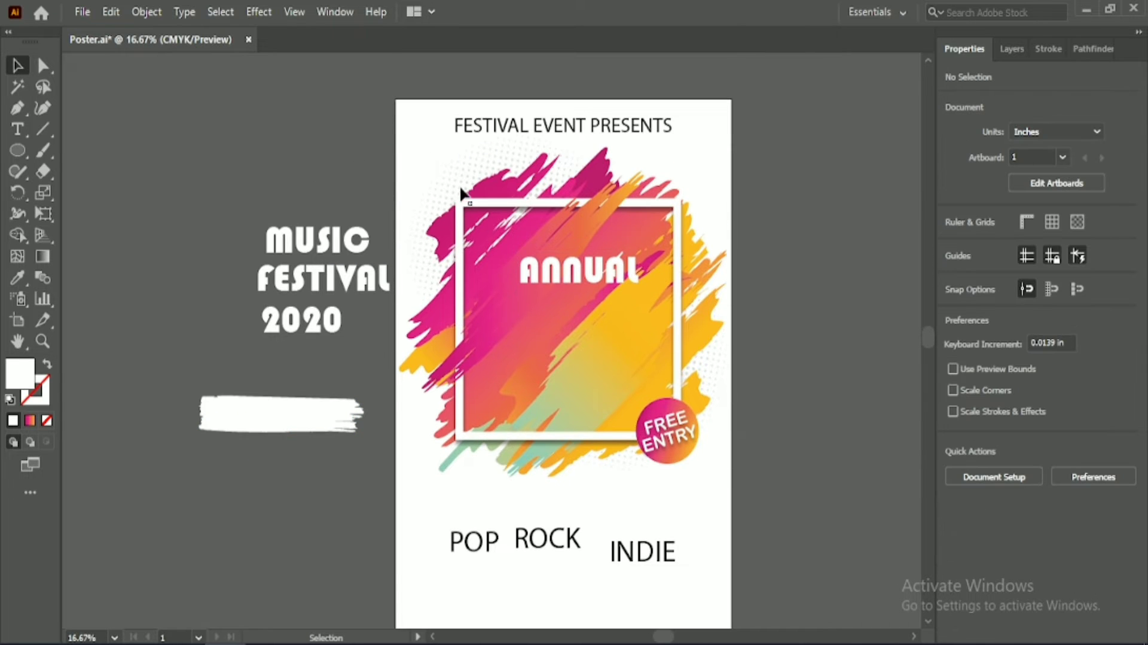
Select the halftone dots together with the brush-stroke artwork and lock the selection.
{"action": "left_click", "coordinate": [464, 192]}
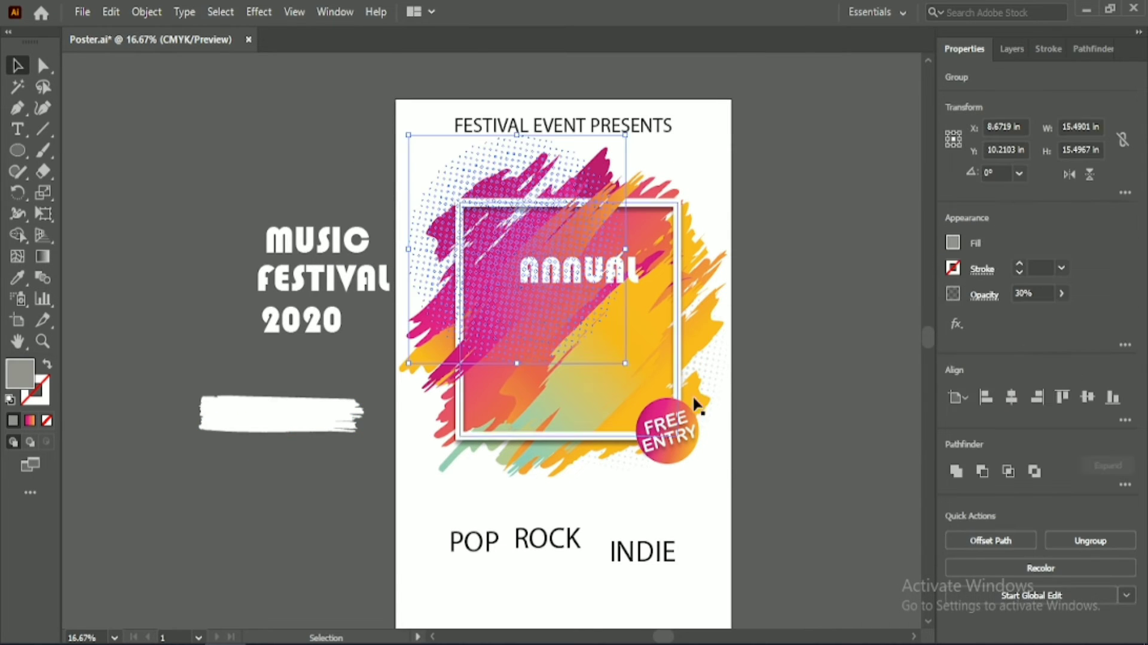
{"action": "left_click", "coordinate": [596, 360]}
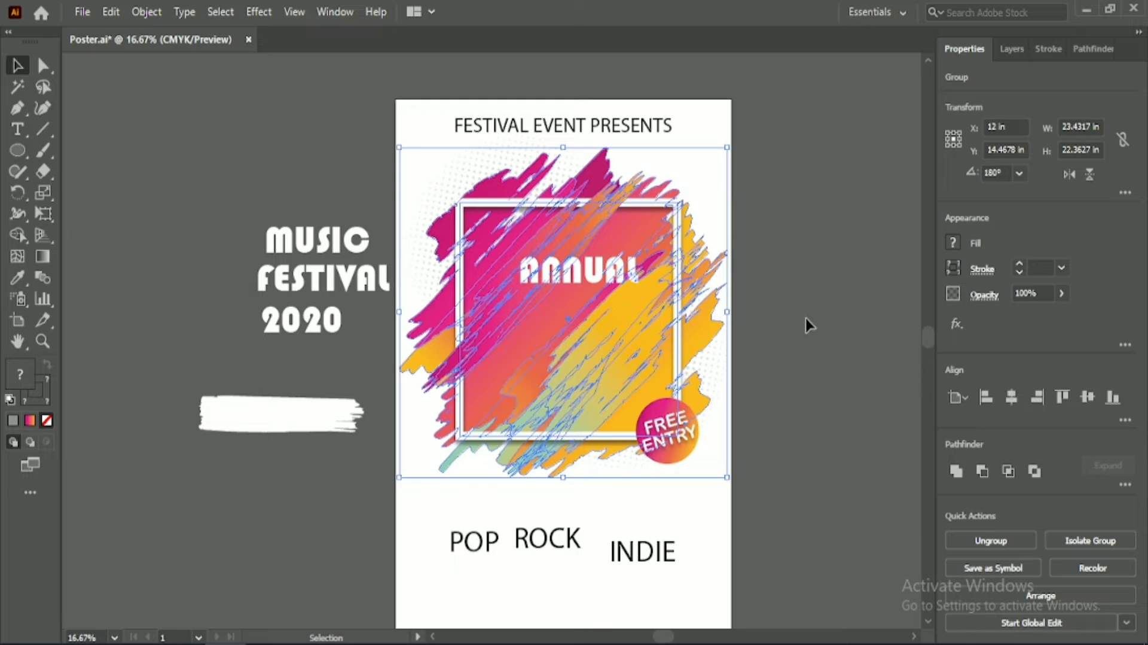
{"action": "left_click", "coordinate": [764, 410]}
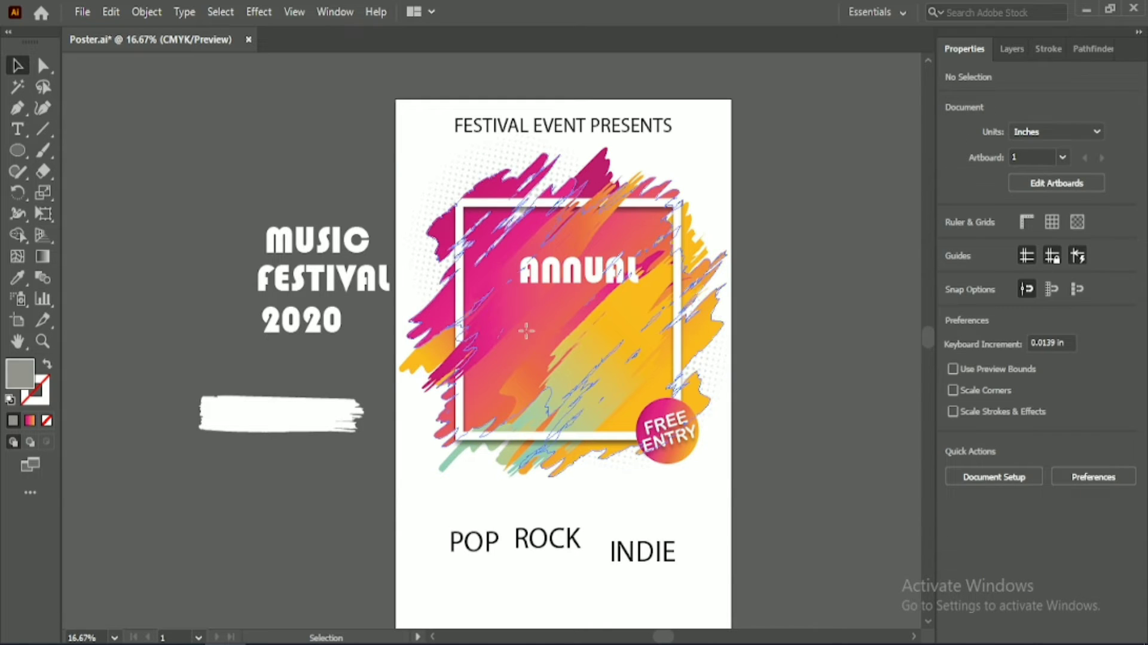
{"action": "left_click", "coordinate": [457, 172]}
{"action": "left_click", "coordinate": [457, 172], "text": "shift"}
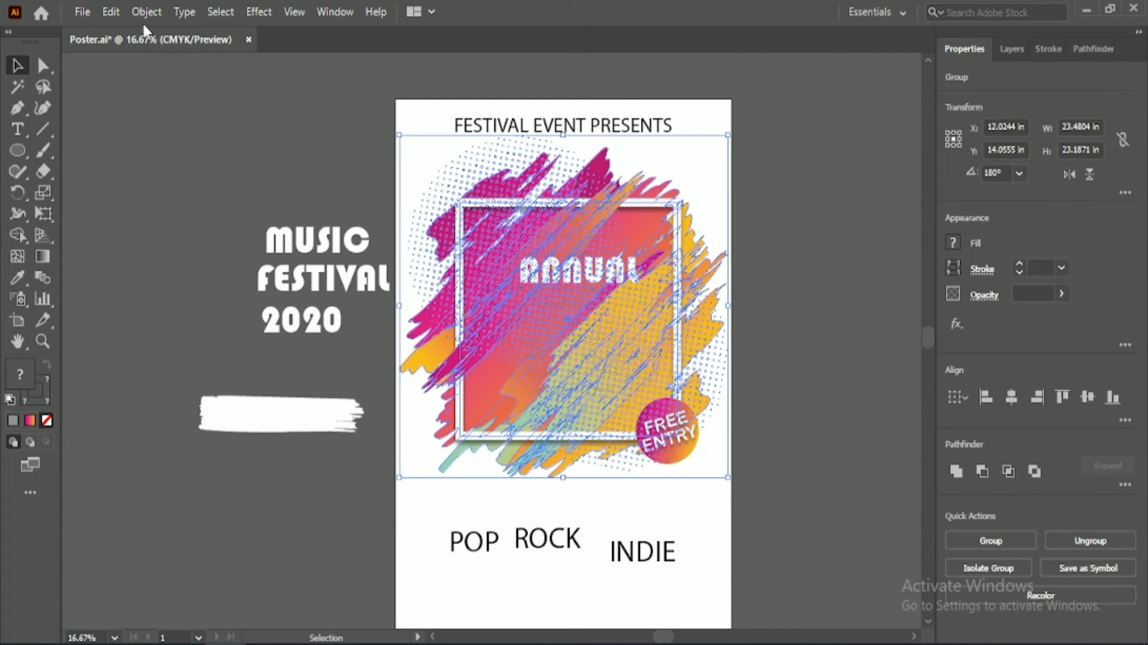
{"action": "left_click", "coordinate": [146, 12]}
{"action": "mouse_move", "coordinate": [286, 134]}
{"action": "left_click", "coordinate": [443, 125]}
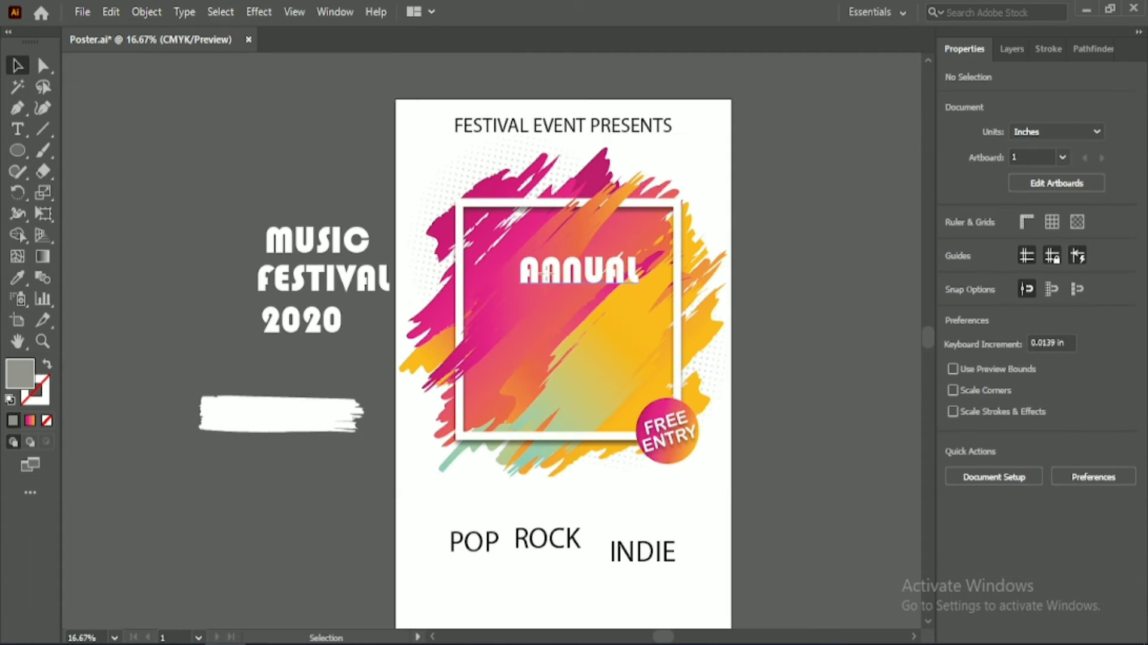
Centre ANNUAL horizontally on the artboard and stack the MUSIC and FESTIVAL texts below it inside the frame.
{"action": "left_click", "coordinate": [546, 274]}
{"action": "left_click", "coordinate": [1012, 611]}
{"action": "left_click_drag", "start_coordinate": [348, 249], "coordinate": [593, 328]}
{"action": "left_click_drag", "start_coordinate": [381, 269], "coordinate": [619, 349]}
Move the 2020 text onto the white brush banner beside the artboard and fill it with black.
{"action": "mouse_move", "coordinate": [329, 315]}
{"action": "left_mouse_down"}
{"action": "mouse_move", "coordinate": [285, 317]}
{"action": "mouse_move", "coordinate": [272, 413]}
{"action": "left_mouse_up"}
{"action": "left_click", "coordinate": [953, 243]}
{"action": "left_click", "coordinate": [820, 322]}
{"action": "left_click", "coordinate": [201, 227]}
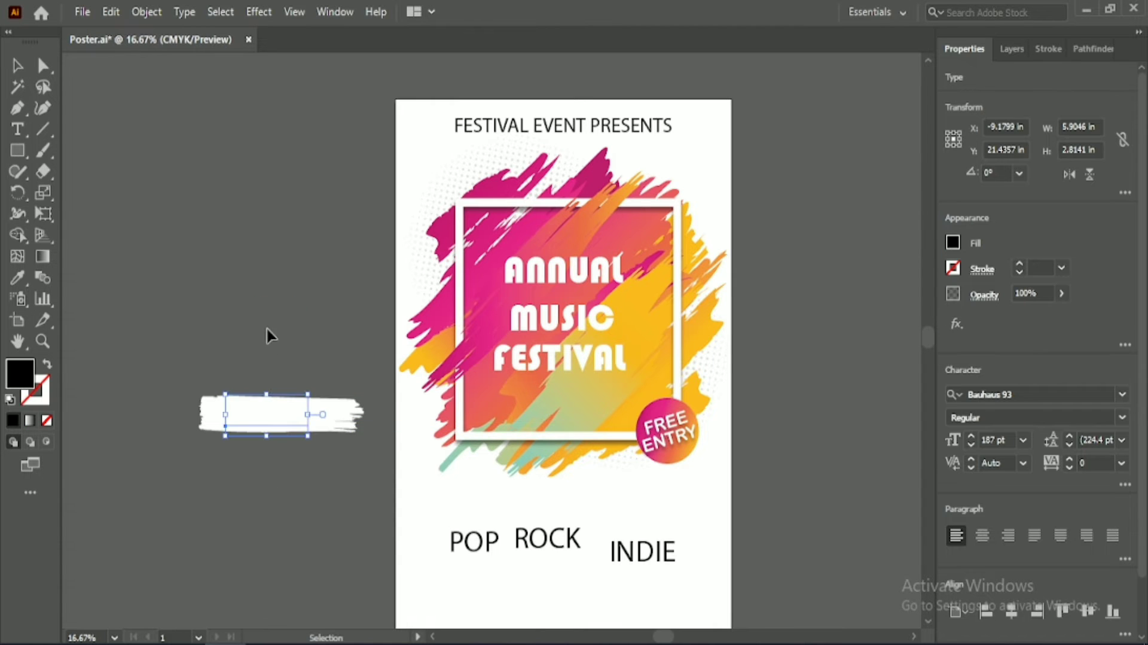
Bring the 2020 text to the front and centre it horizontally and vertically with the white banner.
{"action": "right_click", "coordinate": [287, 412]}
{"action": "mouse_move", "coordinate": [346, 320]}
{"action": "left_click", "coordinate": [583, 319]}
{"action": "left_click", "coordinate": [328, 410], "text": "shift"}
{"action": "left_click", "coordinate": [1011, 397]}
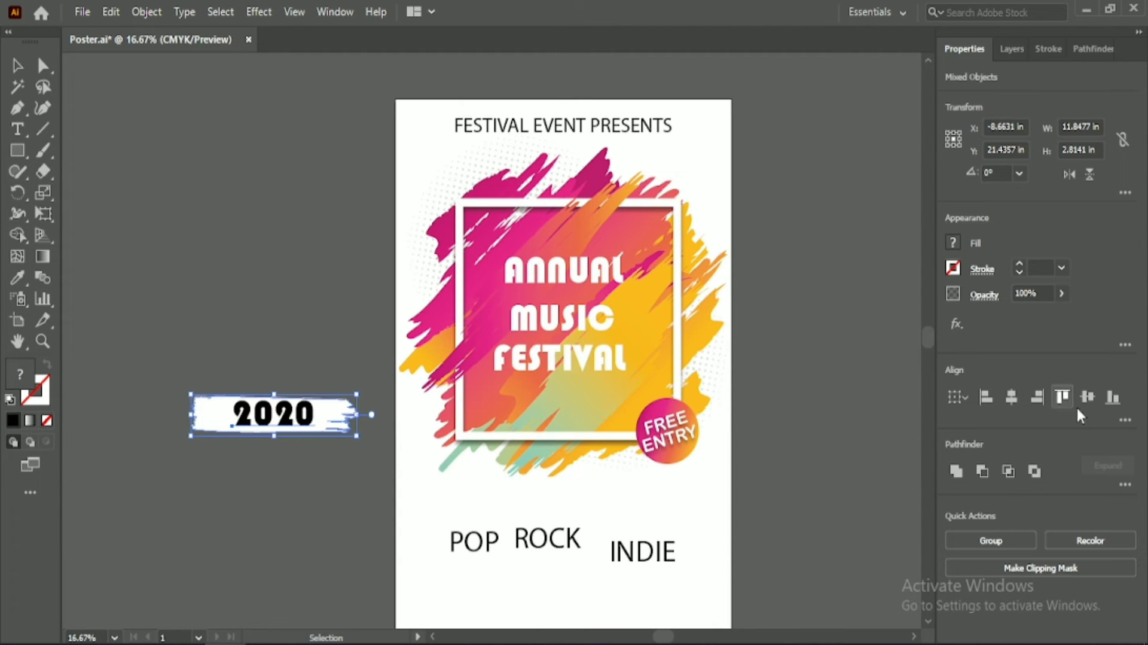
{"action": "left_click", "coordinate": [1088, 397]}
{"action": "left_click", "coordinate": [310, 475]}
Convert the 2020 text to outlines and centre it with the banner again in both directions.
{"action": "left_click", "coordinate": [297, 421]}
{"action": "scroll", "coordinate": [1041, 589], "scroll_direction": "down", "scroll_amount": 3}
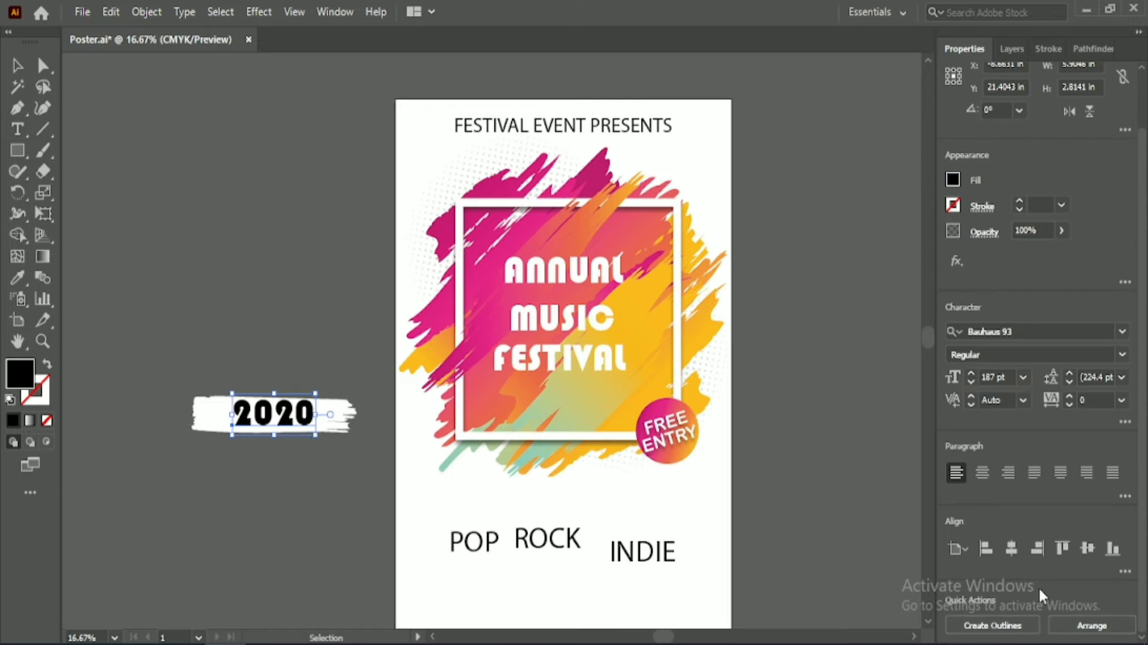
{"action": "left_click", "coordinate": [1022, 626]}
{"action": "left_click", "coordinate": [300, 432], "text": "shift"}
{"action": "left_click", "coordinate": [1015, 407]}
{"action": "left_click", "coordinate": [1088, 397]}
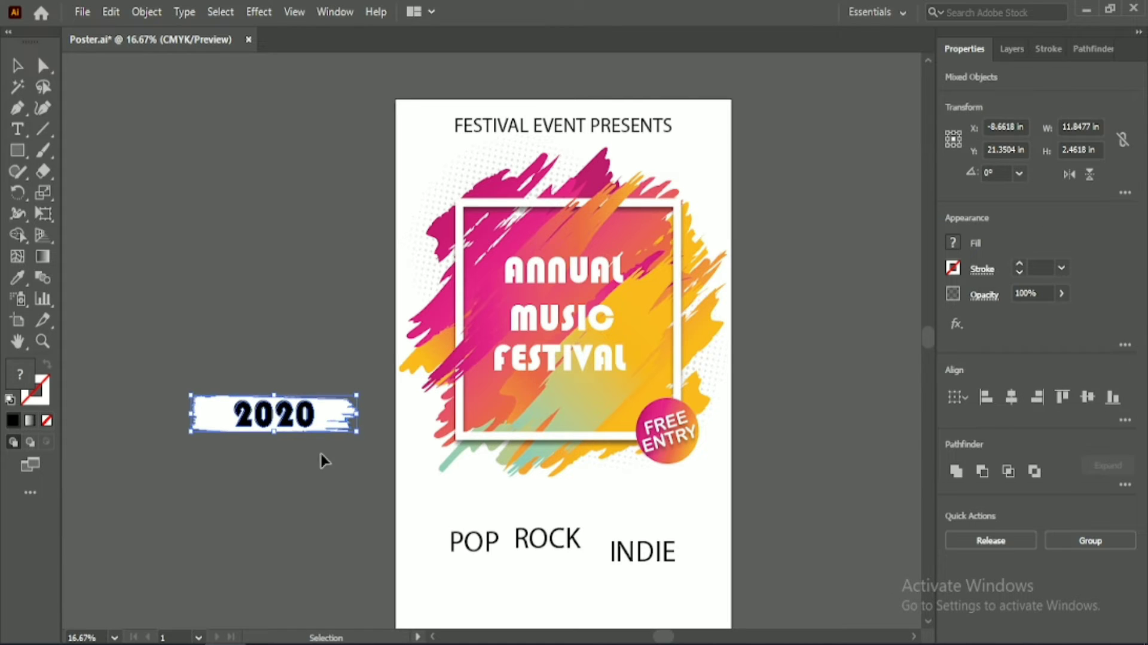
{"action": "left_click", "coordinate": [321, 451]}
Stretch the white banner upward to a height of about 2.97 in.
{"action": "left_click", "coordinate": [301, 435]}
{"action": "left_click_drag", "start_coordinate": [275, 395], "coordinate": [275, 388]}
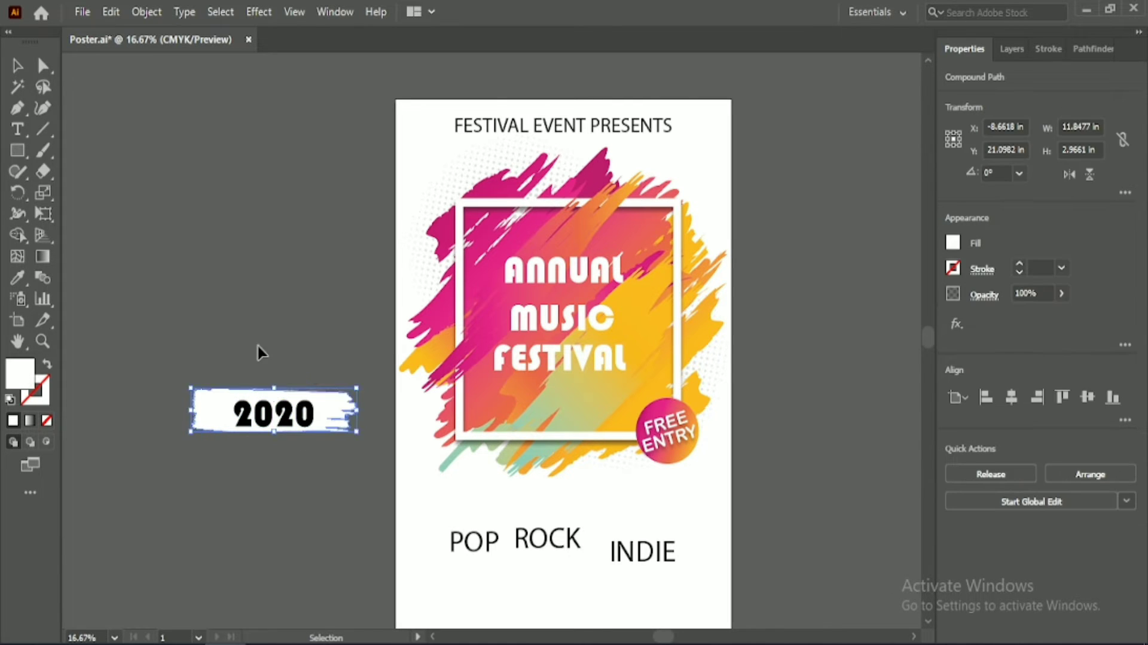
{"action": "left_click", "coordinate": [258, 343]}
Narrow the banner from its left edge to about 11.64 in wide and re-centre it with the 2020 outlines.
{"action": "left_click", "coordinate": [197, 404]}
{"action": "left_click_drag", "start_coordinate": [191, 410], "coordinate": [194, 410]}
{"action": "left_click", "coordinate": [258, 414], "text": "shift"}
{"action": "left_click", "coordinate": [1088, 397]}
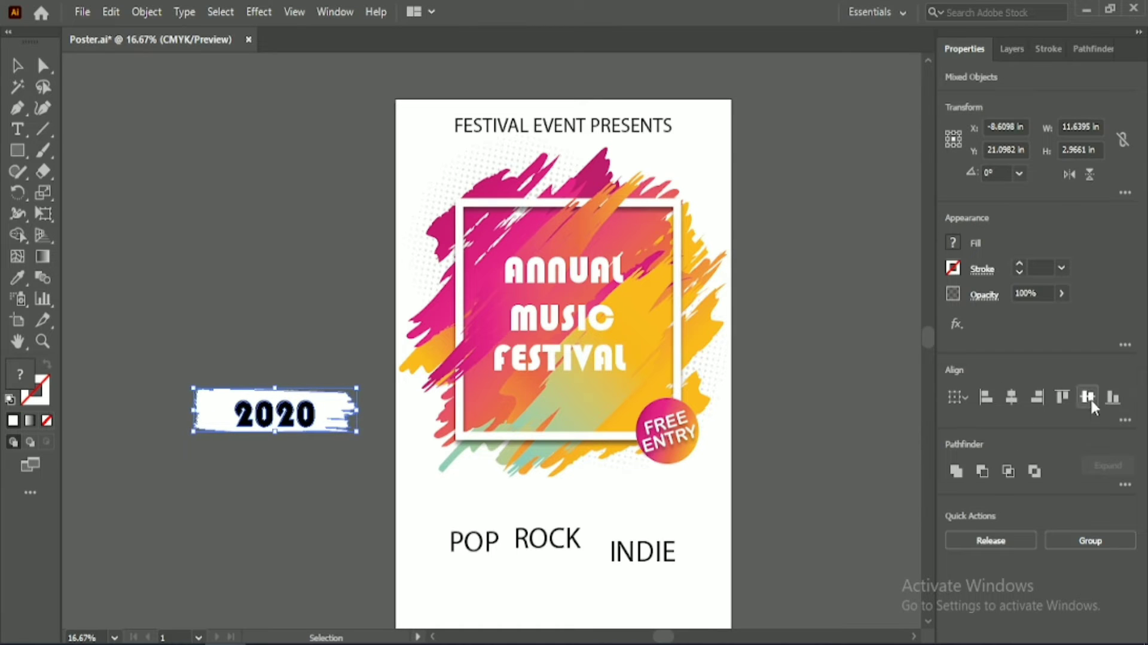
{"action": "left_click", "coordinate": [329, 471]}
{"action": "left_click", "coordinate": [291, 417]}
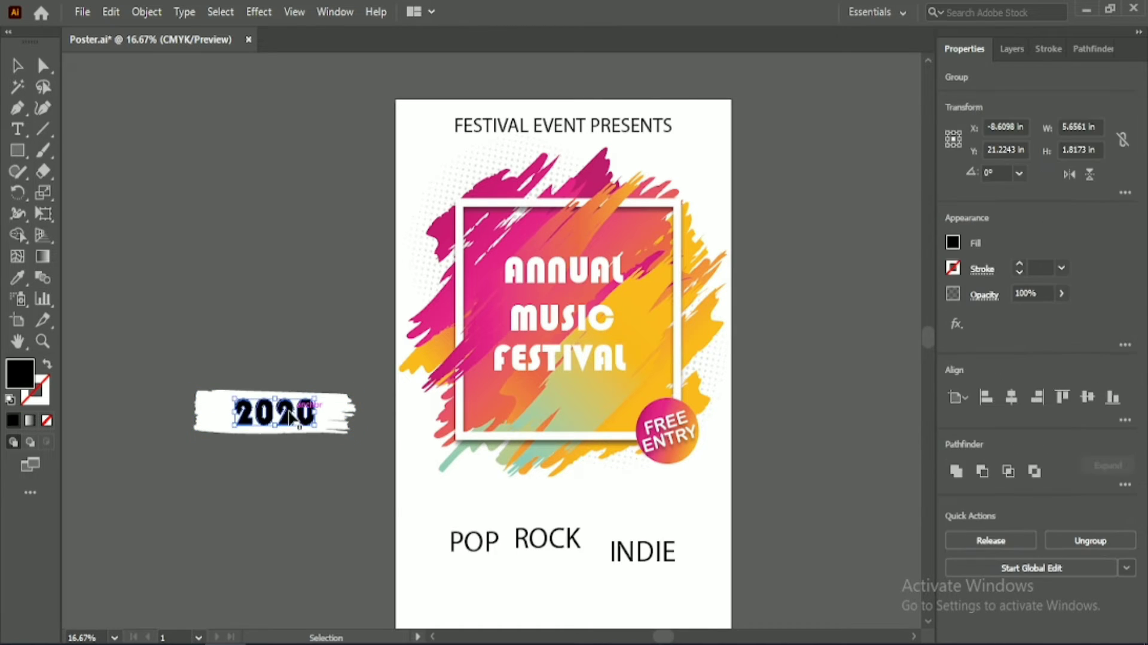
{"action": "left_click", "coordinate": [337, 493]}
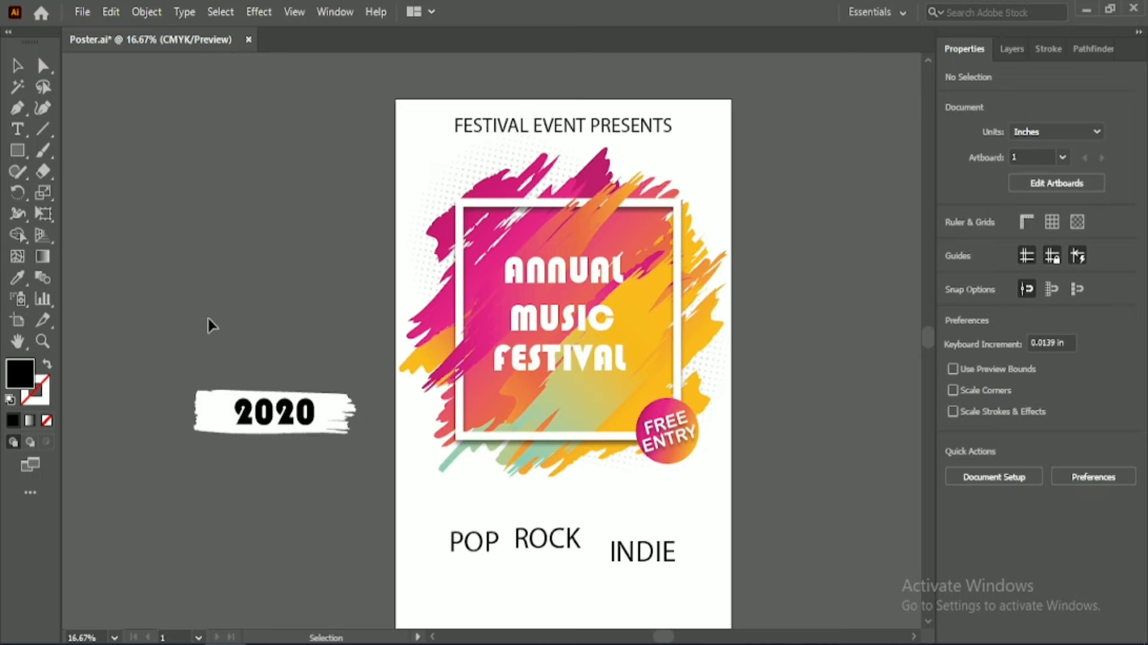
Divide the banner and the 2020 outlines with the Pathfinder and ungroup the resulting pieces.
{"action": "mouse_move", "coordinate": [208, 318]}
{"action": "left_mouse_down"}
{"action": "mouse_move", "coordinate": [266, 451]}
{"action": "mouse_move", "coordinate": [245, 475]}
{"action": "left_mouse_up"}
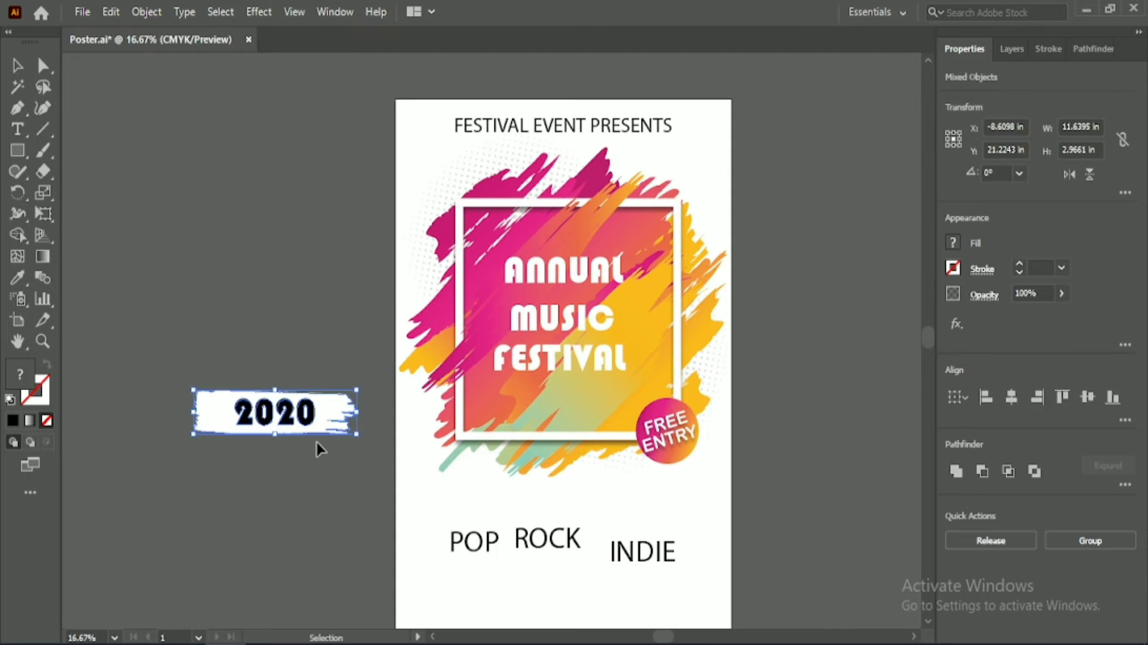
{"action": "left_click", "coordinate": [1093, 49]}
{"action": "left_click", "coordinate": [969, 144]}
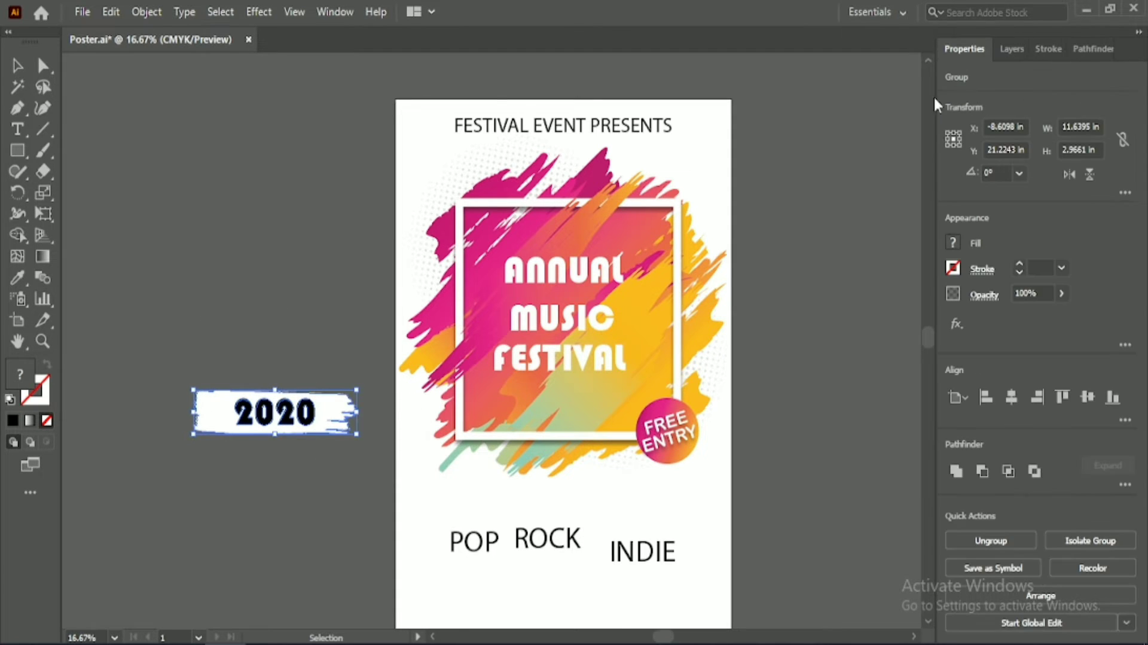
{"action": "right_click", "coordinate": [329, 413]}
{"action": "left_click", "coordinate": [359, 246]}
Delete the black digit pieces of 2020 so the year is cut out of the white banner.
{"action": "left_click", "coordinate": [314, 467]}
{"action": "left_click", "coordinate": [311, 419]}
{"action": "key", "text": "Delete"}
{"action": "left_click", "coordinate": [283, 422]}
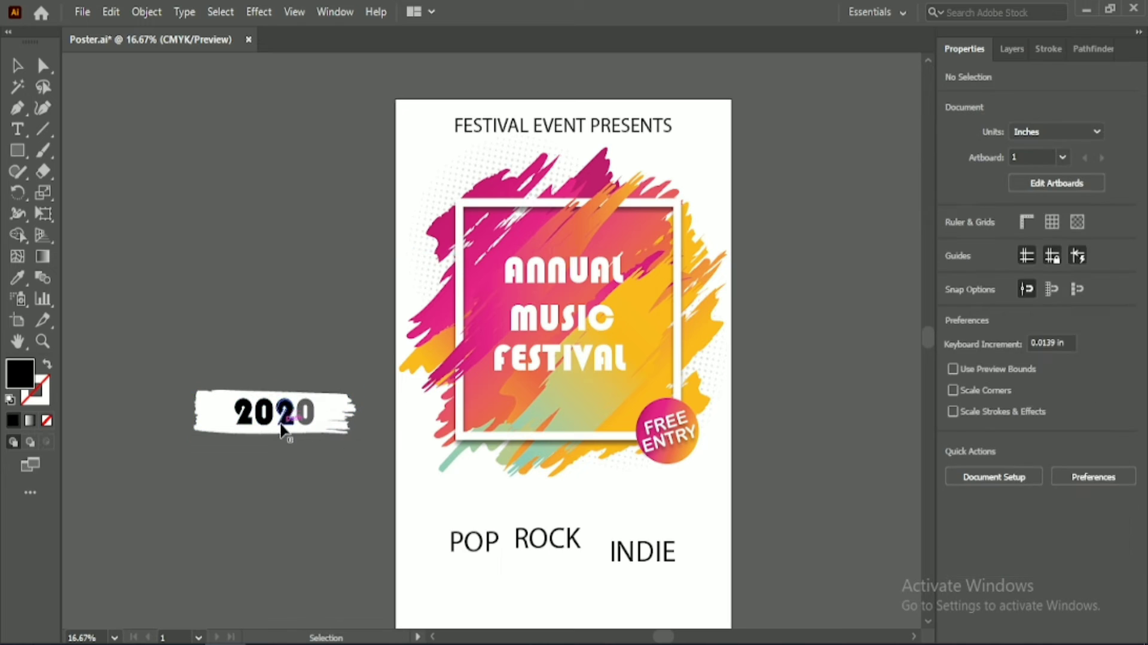
{"action": "key", "text": "Delete"}
{"action": "left_click", "coordinate": [262, 422]}
{"action": "key", "text": "Delete"}
{"action": "left_click", "coordinate": [244, 420]}
{"action": "key", "text": "Delete"}
{"action": "left_click", "coordinate": [264, 412]}
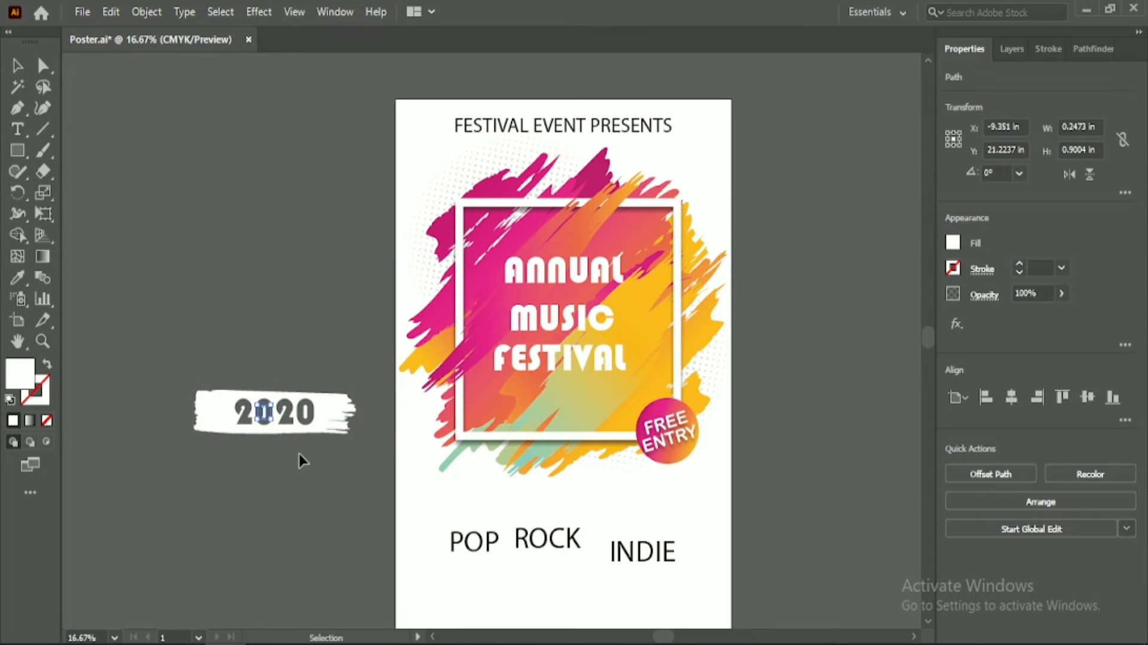
Group all remaining banner pieces and centre the group horizontally on the artboard.
{"action": "left_click", "coordinate": [299, 453]}
{"action": "left_click_drag", "start_coordinate": [154, 327], "coordinate": [381, 452]}
{"action": "left_click", "coordinate": [993, 538]}
{"action": "left_click", "coordinate": [1012, 397]}
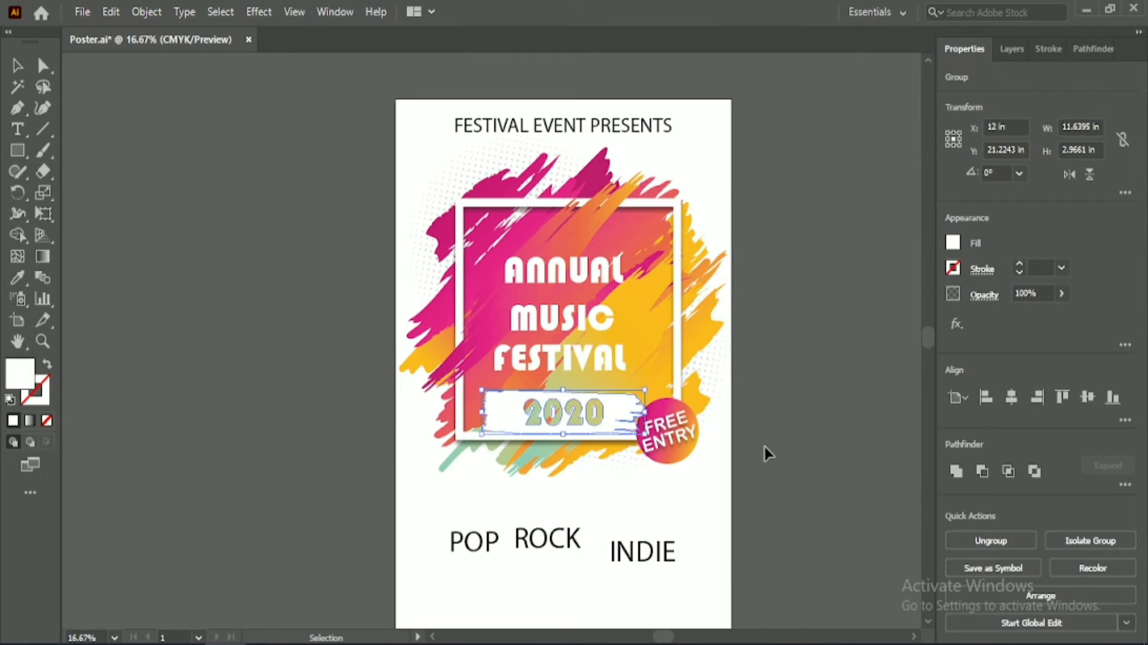
Nudge the 2020 banner group up to a vertical position of about 20.85 in, below the FESTIVAL text.
{"action": "key", "text": "Up"}
{"action": "key", "text": "Up"}
{"action": "key", "text": "Up"}
{"action": "key", "text": "Up"}
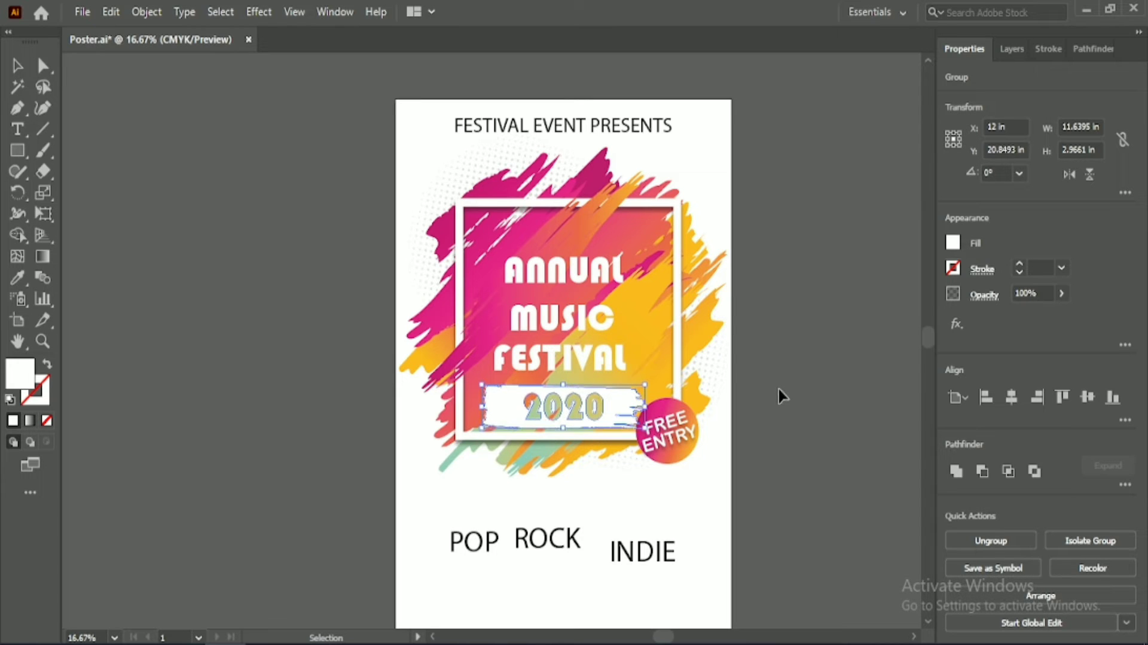
{"action": "left_click", "coordinate": [820, 431]}
Enlarge the MUSIC title text to a font size of 370 pt, realigning it to the artboard's horizontal centre.
{"action": "left_click", "coordinate": [604, 314]}
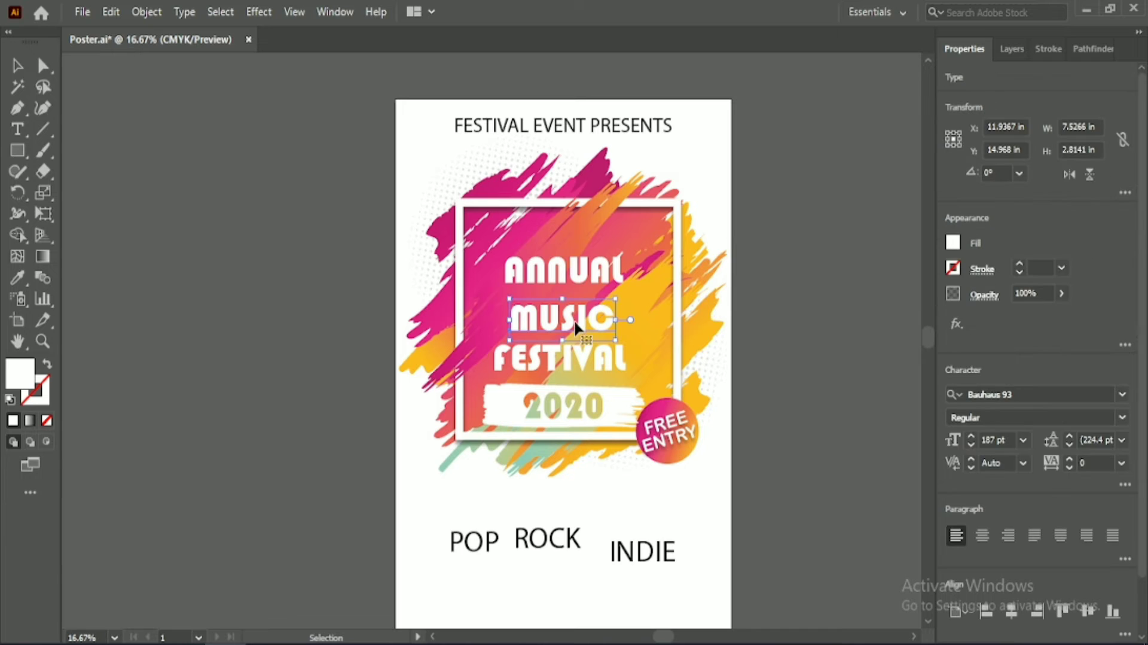
{"action": "scroll", "coordinate": [1007, 439], "scroll_direction": "up", "scroll_amount": 15}
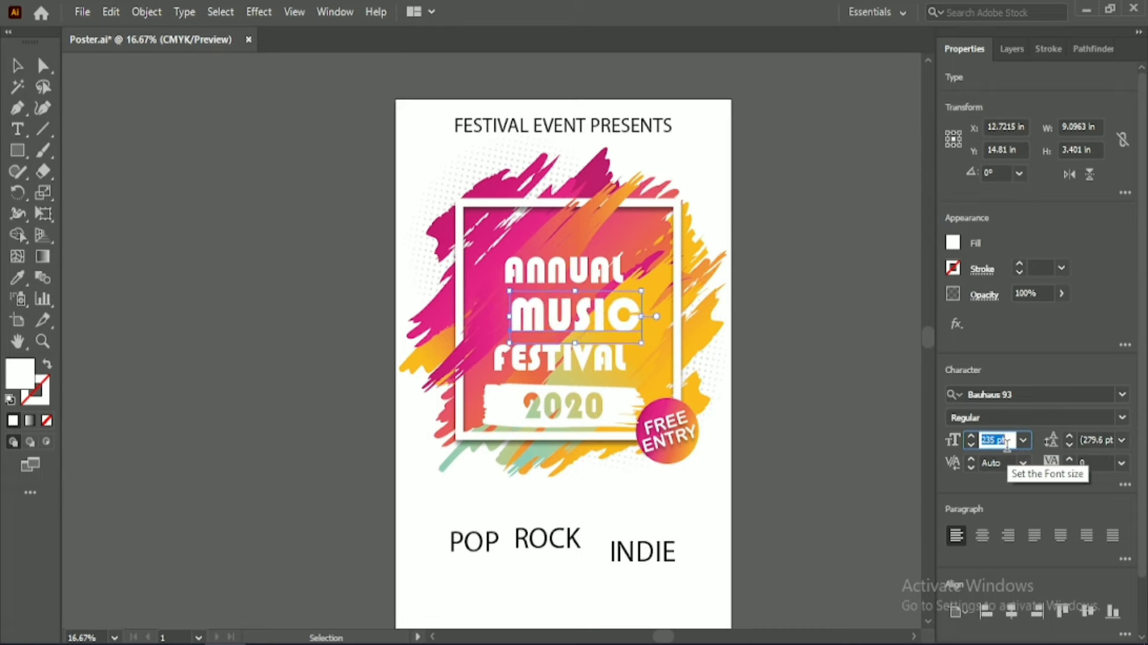
{"action": "scroll", "coordinate": [1006, 440], "scroll_direction": "up", "scroll_amount": 9}
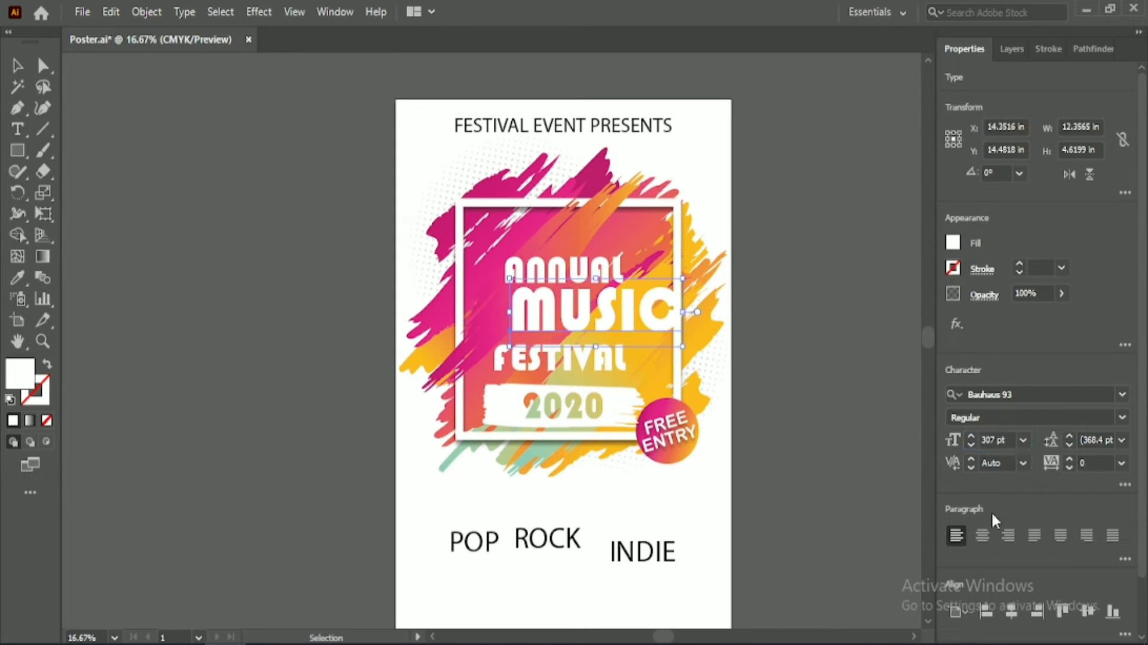
{"action": "left_click", "coordinate": [1011, 613]}
{"action": "scroll", "coordinate": [996, 440], "scroll_direction": "up", "scroll_amount": 12}
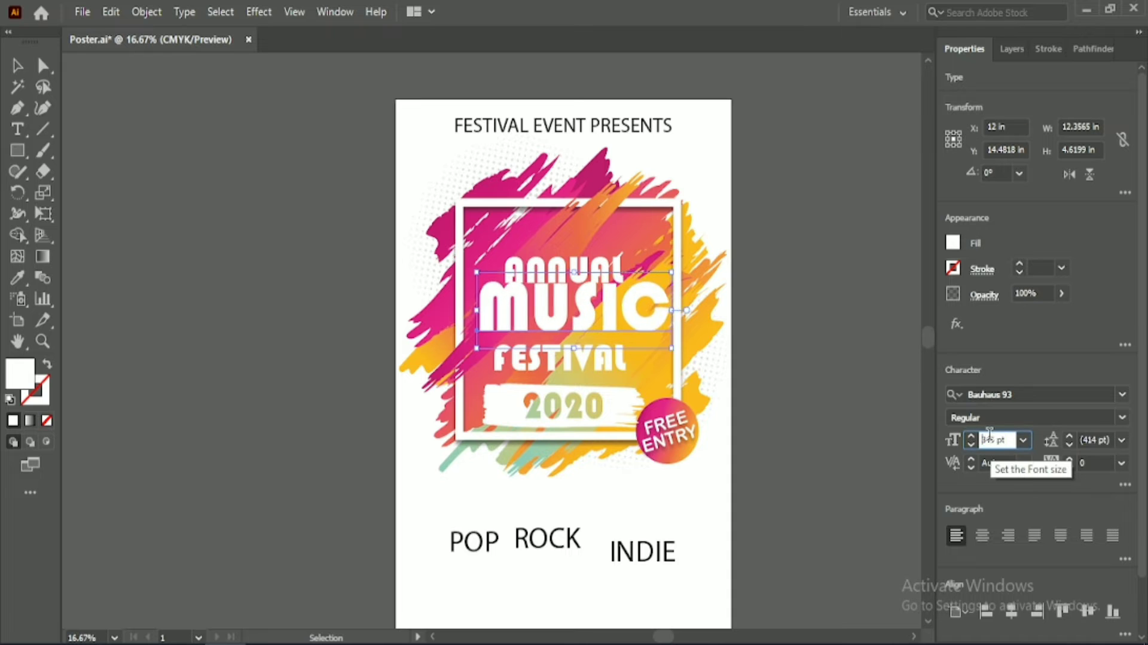
Convert the MUSIC text to outlines and centre it horizontally on the artboard.
{"action": "left_click", "coordinate": [1011, 612]}
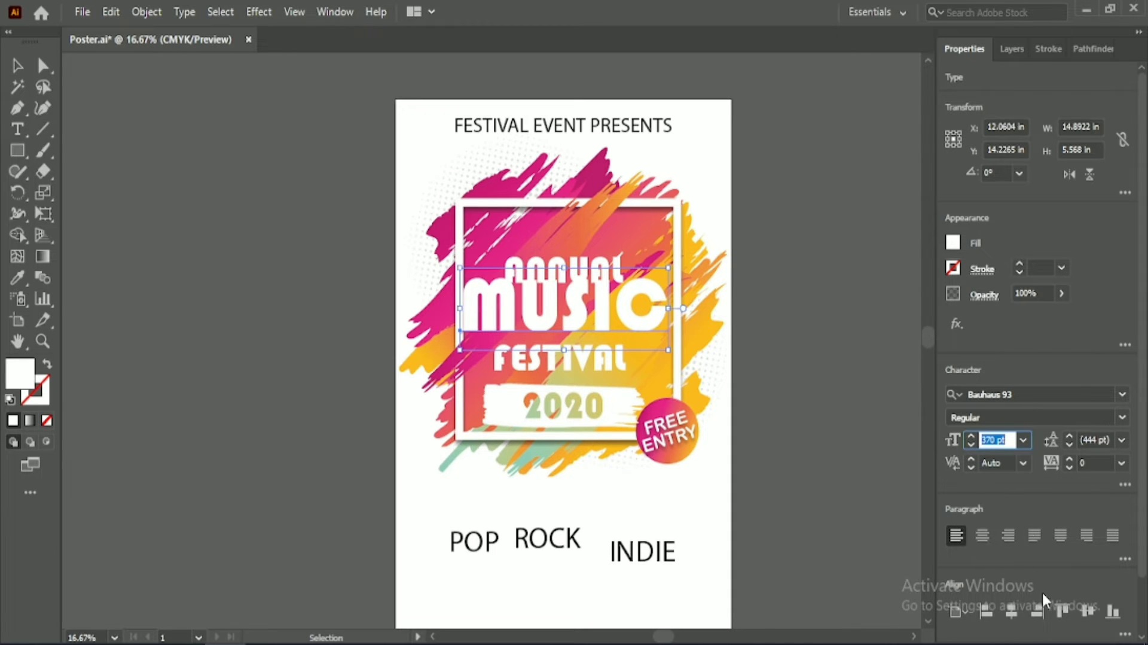
{"action": "scroll", "coordinate": [1042, 590], "scroll_direction": "down", "scroll_amount": 2}
{"action": "left_click", "coordinate": [974, 623]}
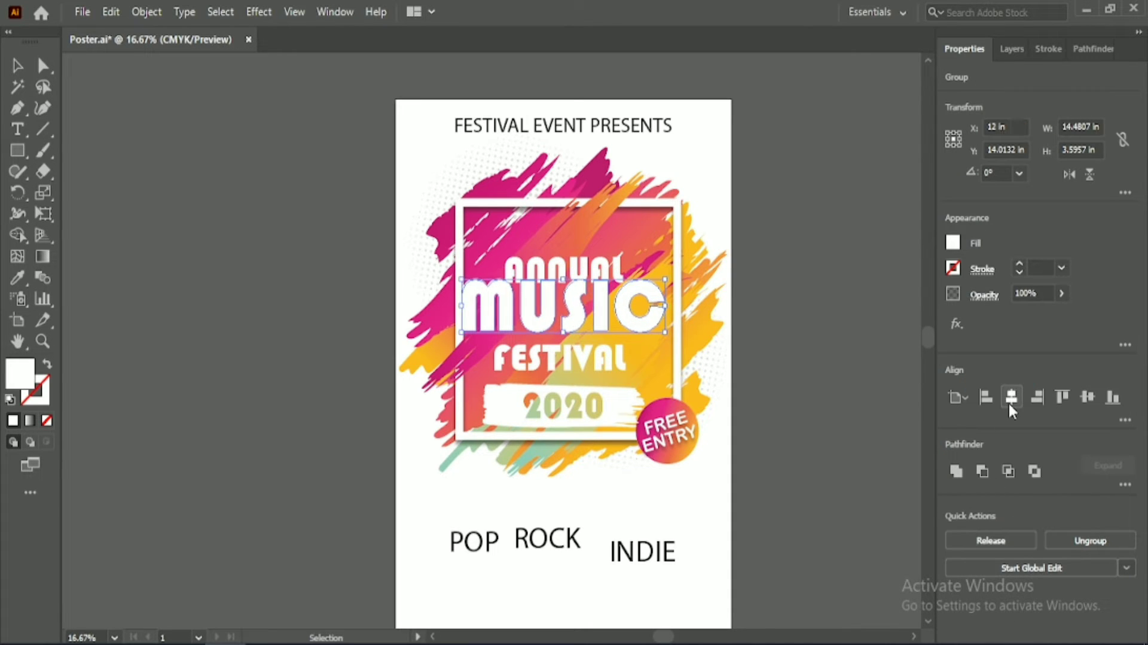
Set the font size of the ANNUAL title text to 194 pt.
{"action": "left_click", "coordinate": [613, 274]}
{"action": "scroll", "coordinate": [1005, 440], "scroll_direction": "up", "scroll_amount": 6}
{"action": "left_click", "coordinate": [808, 419]}
Scale the FESTIVAL title text up to about 275 pt and shift it left beneath MUSIC.
{"action": "left_click", "coordinate": [620, 360]}
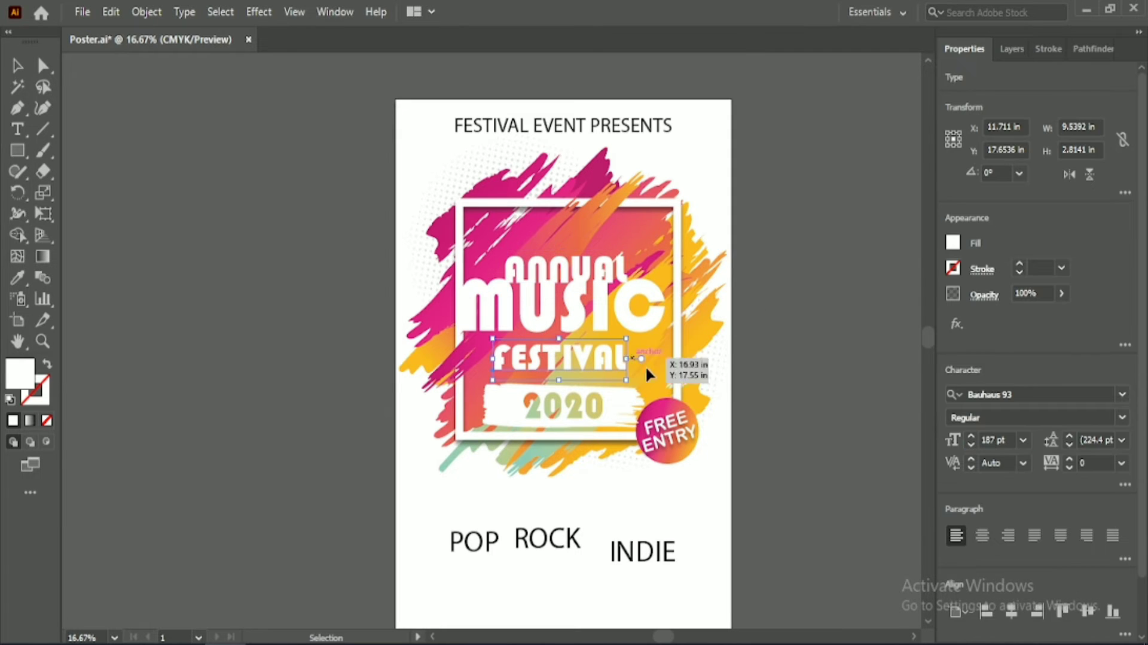
{"action": "left_click_drag", "start_coordinate": [626, 379], "coordinate": [676, 389]}
{"action": "left_click", "coordinate": [489, 363], "text": "shift"}
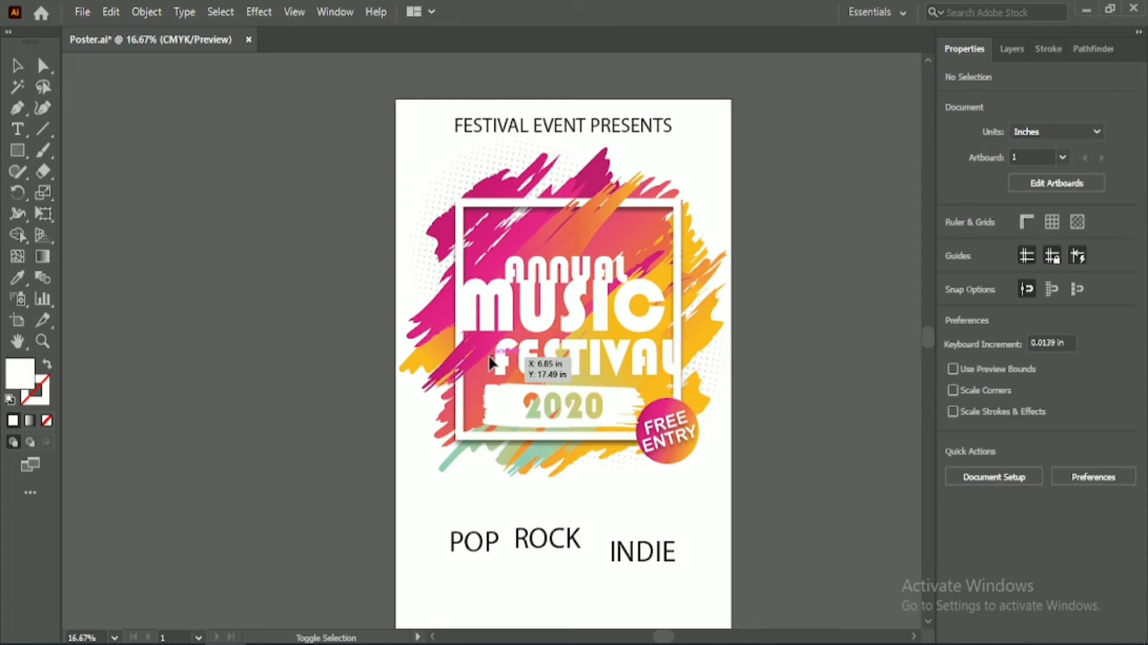
{"action": "left_click", "coordinate": [489, 363]}
{"action": "left_click_drag", "start_coordinate": [500, 367], "coordinate": [470, 366]}
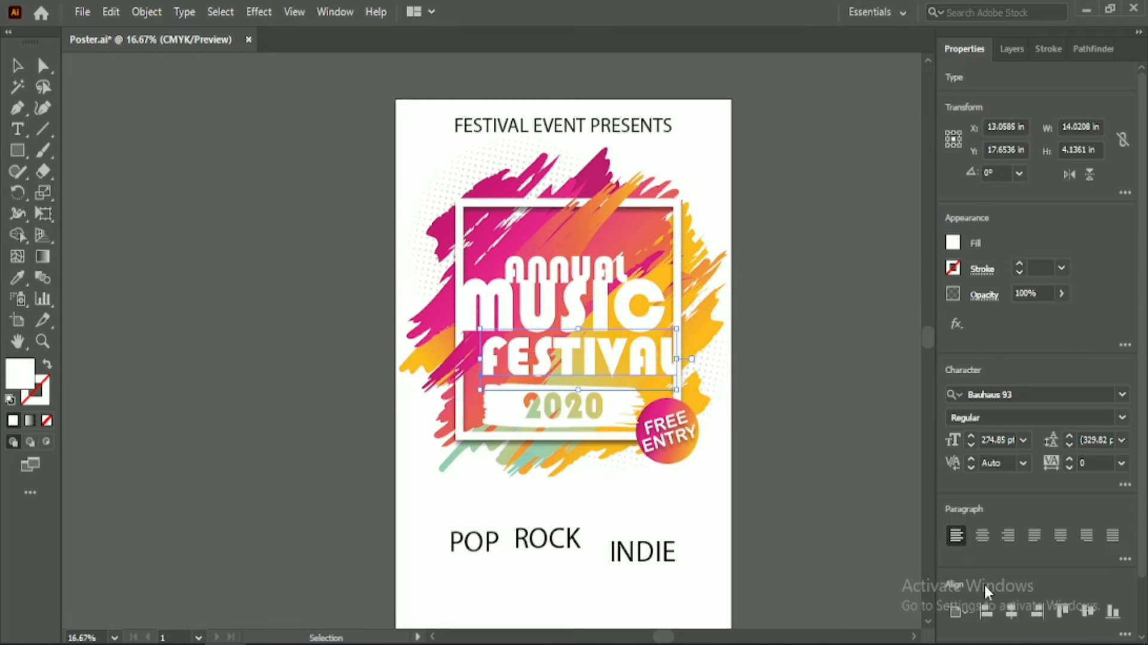
{"action": "left_click", "coordinate": [774, 384]}
Select MUSIC and FESTIVAL together and align their horizontal centres.
{"action": "left_click", "coordinate": [653, 325]}
{"action": "left_click", "coordinate": [606, 360], "text": "shift"}
{"action": "left_click", "coordinate": [1012, 397]}
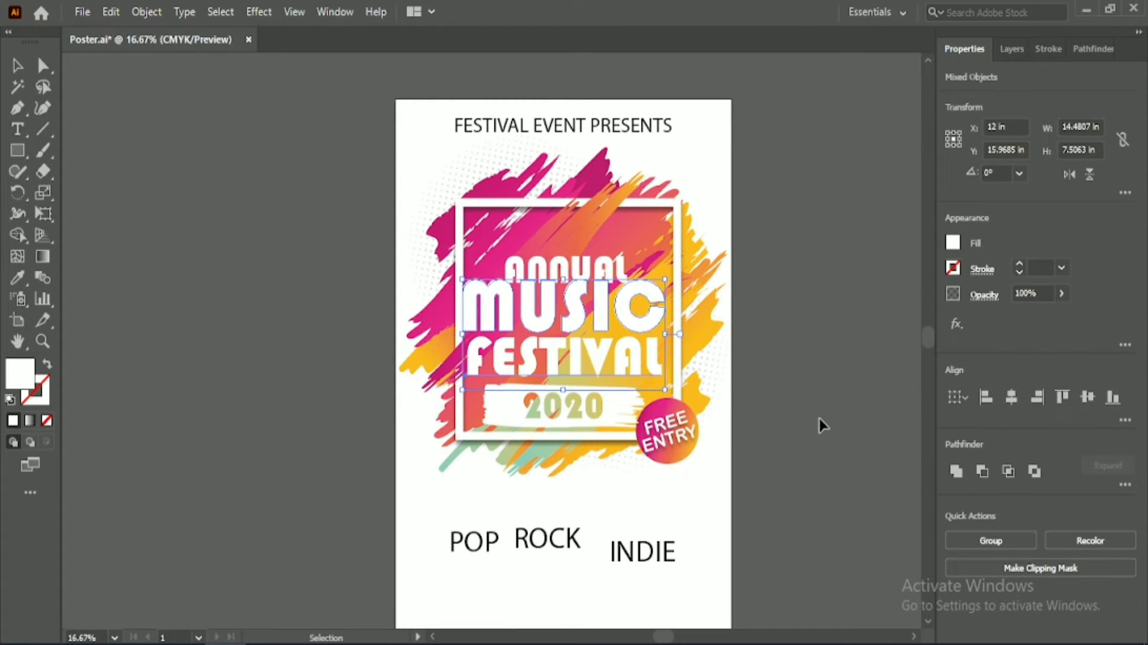
{"action": "left_click", "coordinate": [772, 379]}
Convert the FESTIVAL title text to outlines.
{"action": "left_click", "coordinate": [632, 357]}
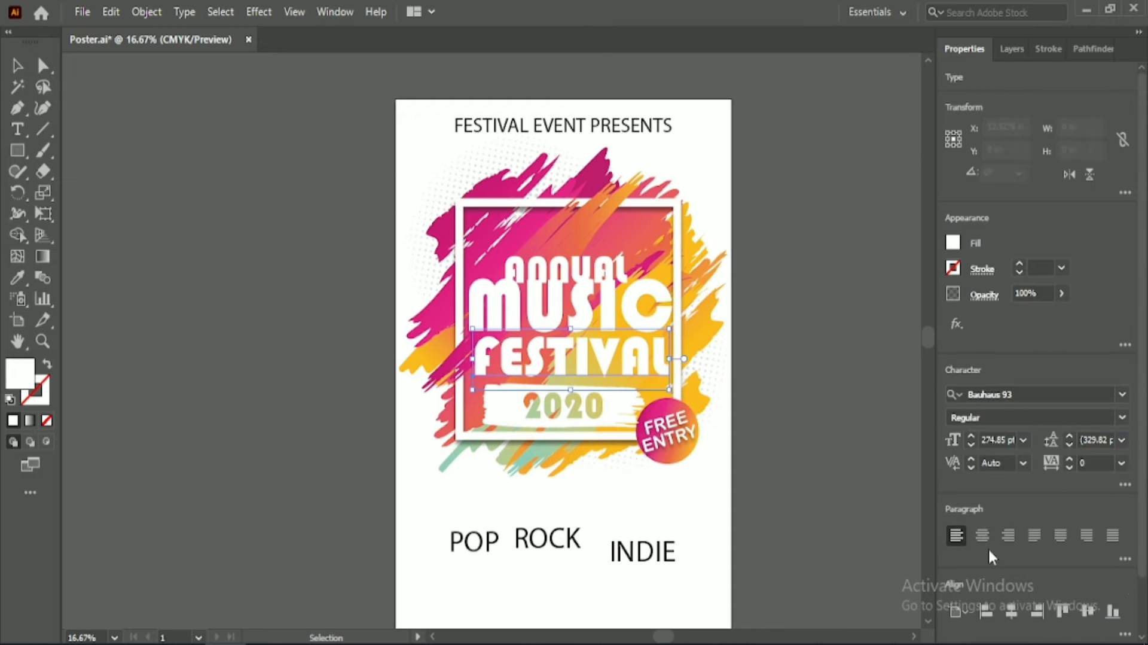
{"action": "scroll", "coordinate": [991, 553], "scroll_direction": "down", "scroll_amount": 3}
{"action": "left_click", "coordinate": [1006, 622]}
{"action": "left_click", "coordinate": [758, 362]}
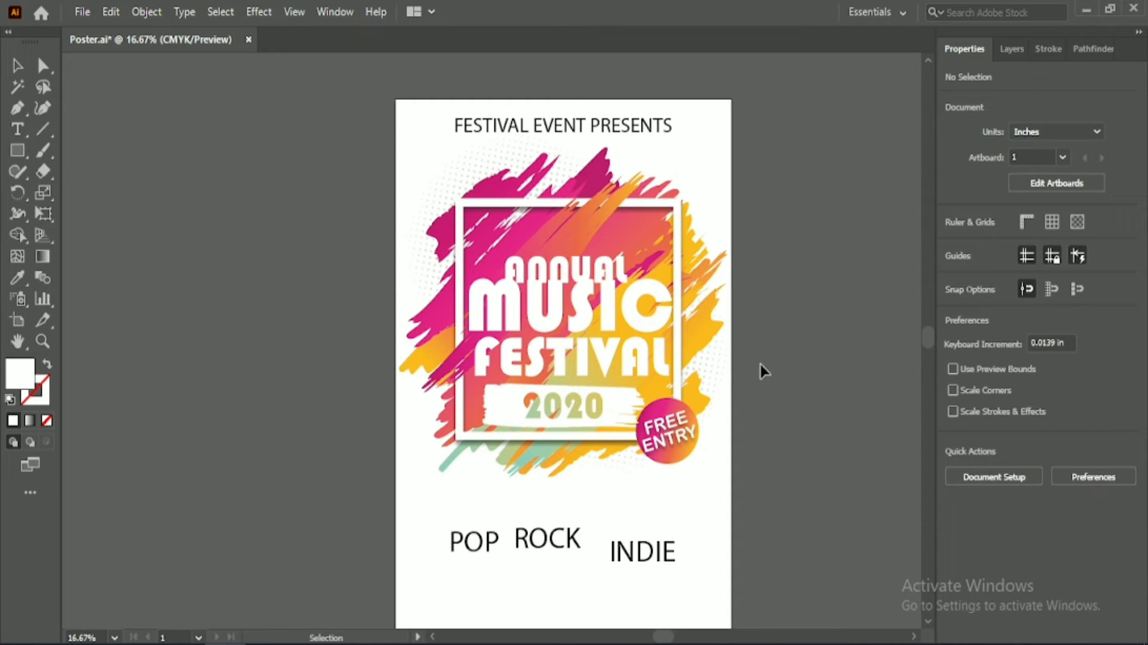
Move ANNUAL up clear of MUSIC, and nudge the 2020 banner group up to a vertical position of about 20.6 in.
{"action": "left_click_drag", "start_coordinate": [598, 251], "coordinate": [591, 241]}
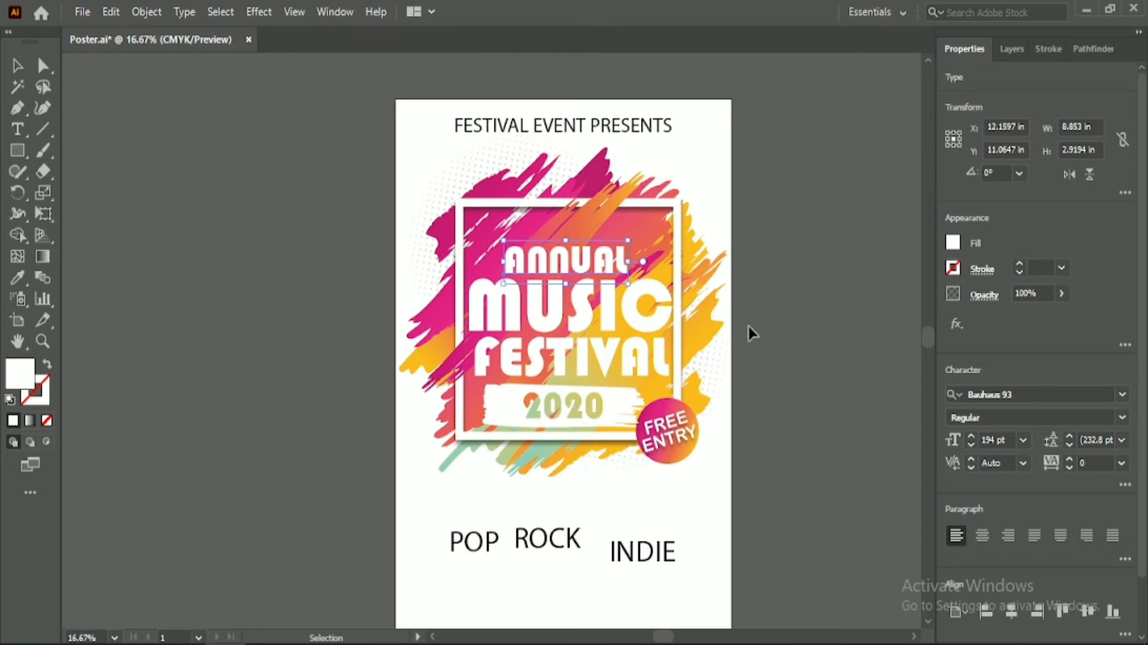
{"action": "left_click", "coordinate": [616, 307], "text": "shift"}
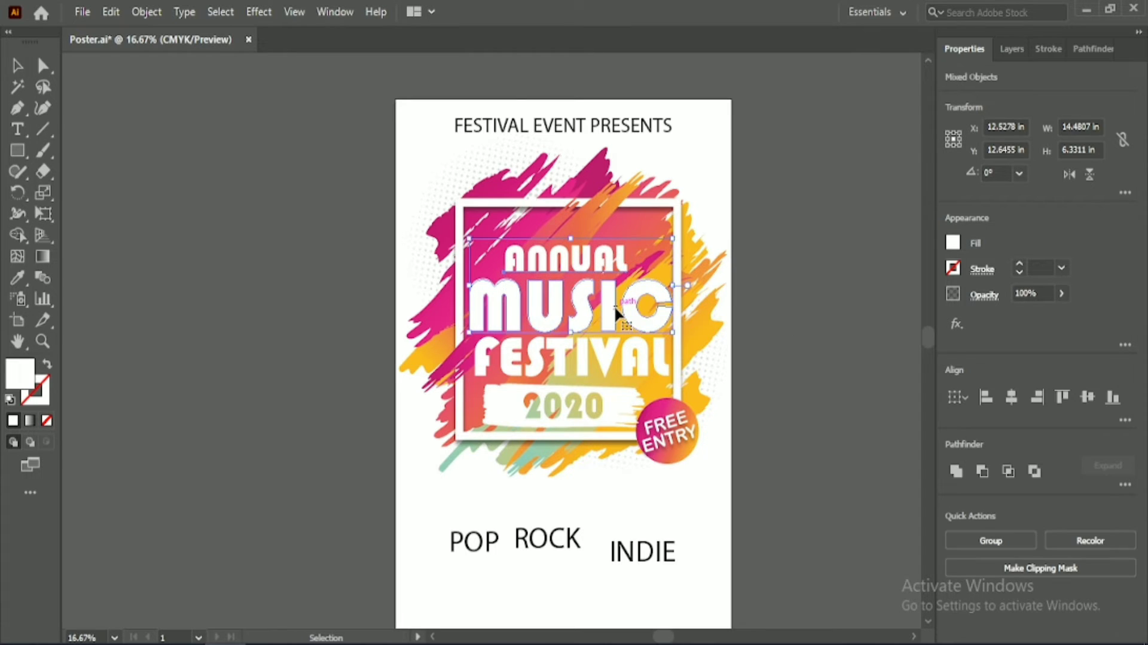
{"action": "left_click", "coordinate": [622, 409]}
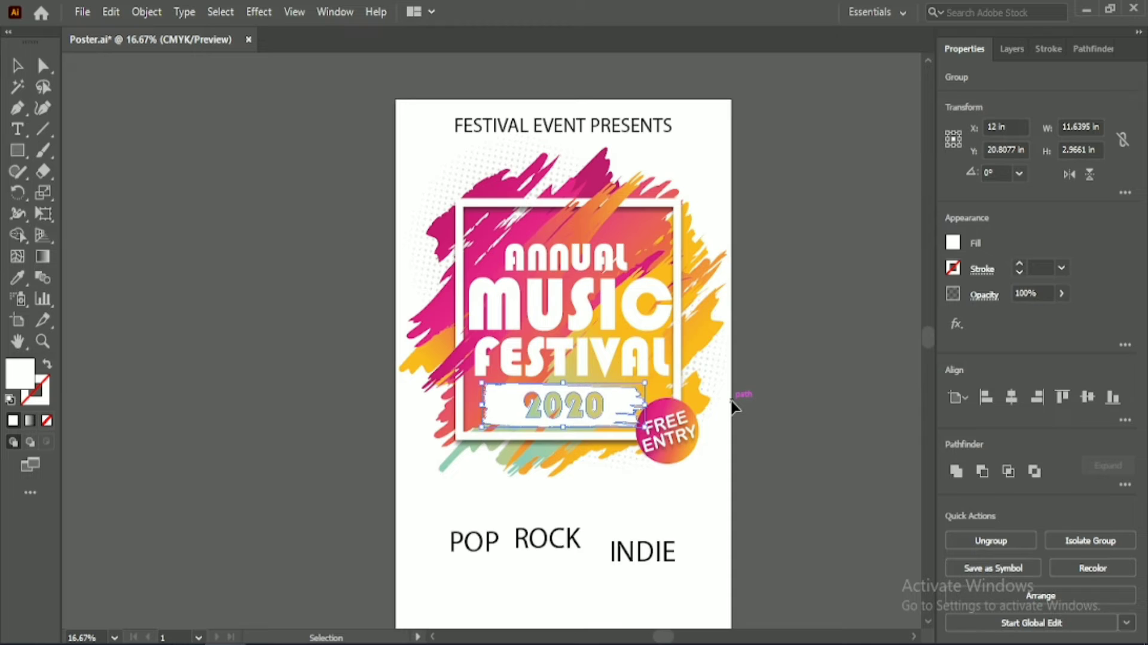
{"action": "key", "text": "Up"}
{"action": "key", "text": "Up"}
{"action": "key", "text": "Up"}
{"action": "key", "text": "Up"}
{"action": "key", "text": "Up"}
{"action": "key", "text": "Up"}
{"action": "key", "text": "Up"}
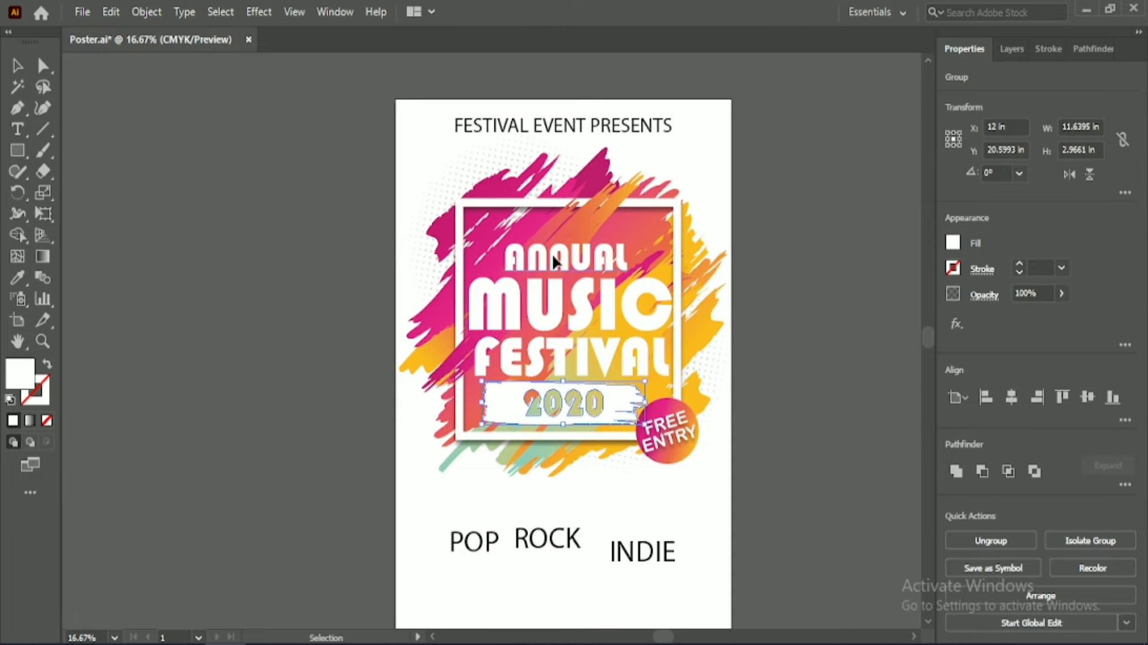
Nudge FESTIVAL up to about 17.38 in and MUSIC to about 13.69 in vertically, and raise ANNUAL above them.
{"action": "left_click", "coordinate": [554, 257]}
{"action": "left_click", "coordinate": [552, 305], "text": "shift"}
{"action": "left_click", "coordinate": [585, 362]}
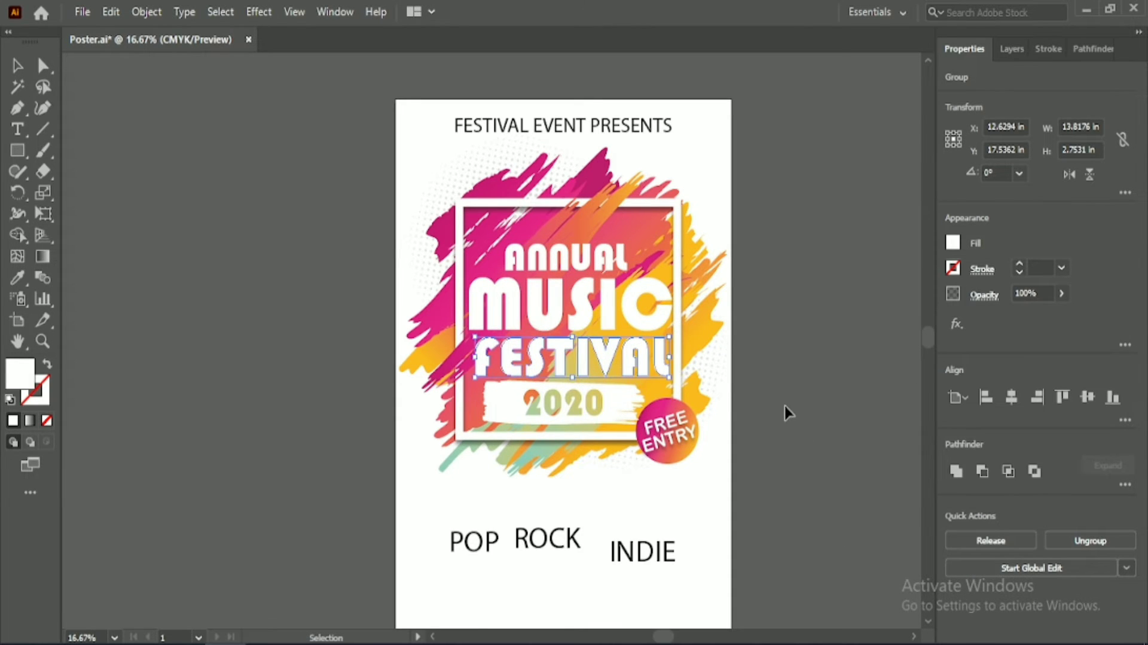
{"action": "key", "text": "shift+Up"}
{"action": "left_click", "coordinate": [659, 316]}
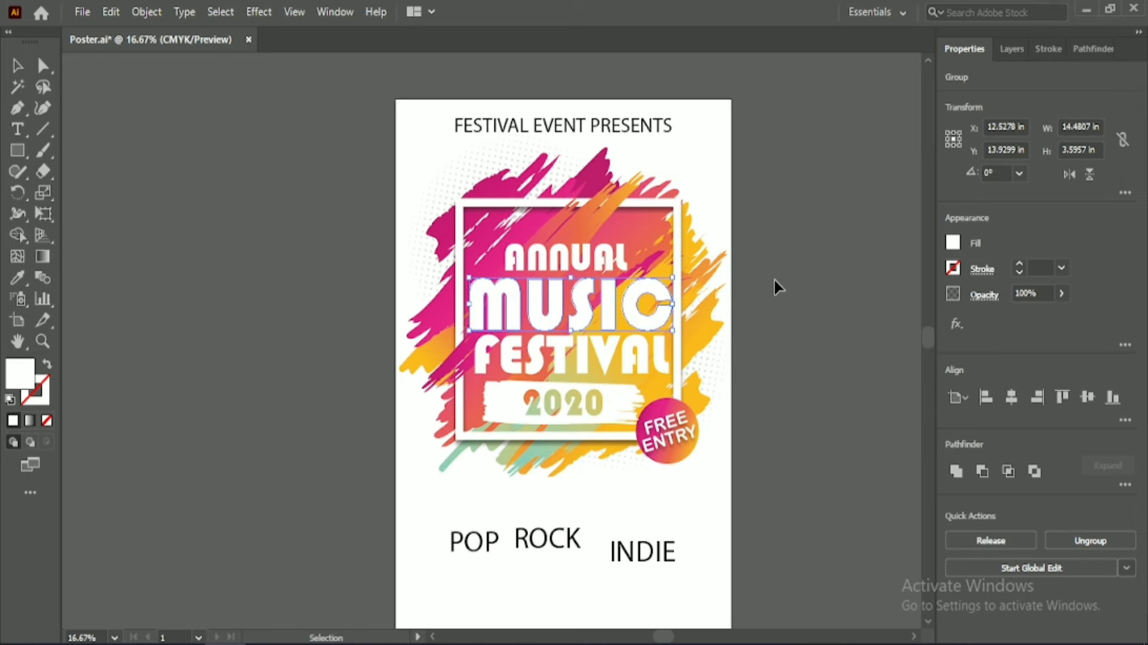
{"action": "key", "text": "shift+Up"}
{"action": "key", "text": "shift+Up"}
{"action": "left_click", "coordinate": [619, 258]}
{"action": "key", "text": "shift+Up"}
{"action": "key", "text": "shift+Up"}
Widen the FESTIVAL outlines towards the left so their left edge lines up with MUSIC.
{"action": "left_click", "coordinate": [492, 366]}
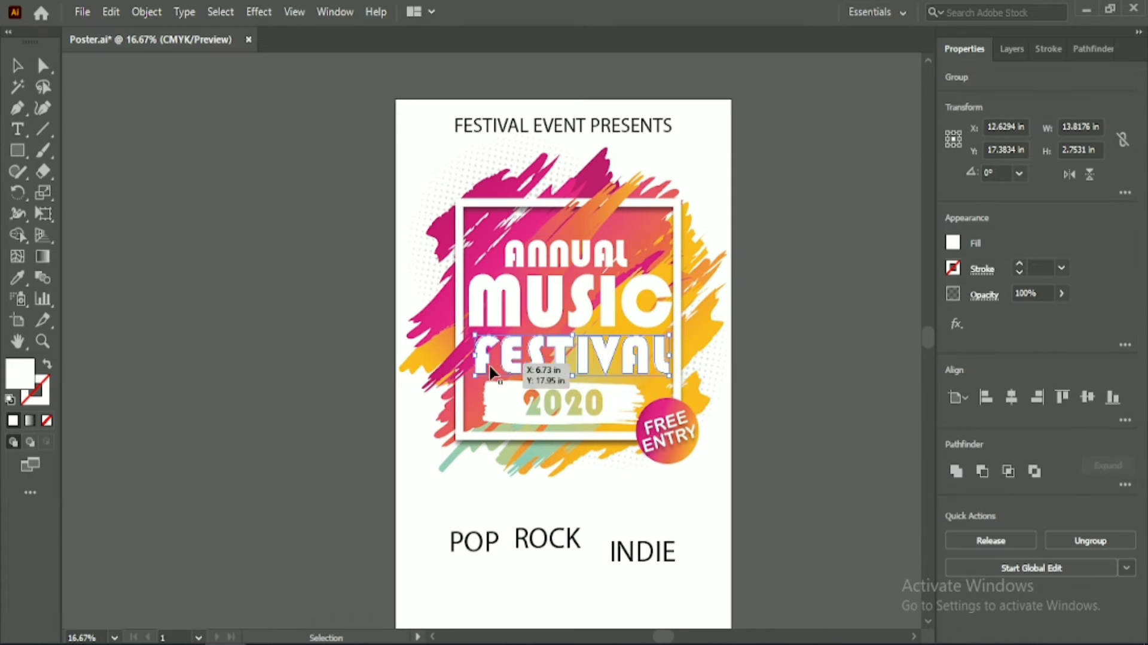
{"action": "left_click_drag", "start_coordinate": [491, 367], "coordinate": [494, 364]}
{"action": "left_click", "coordinate": [785, 360]}
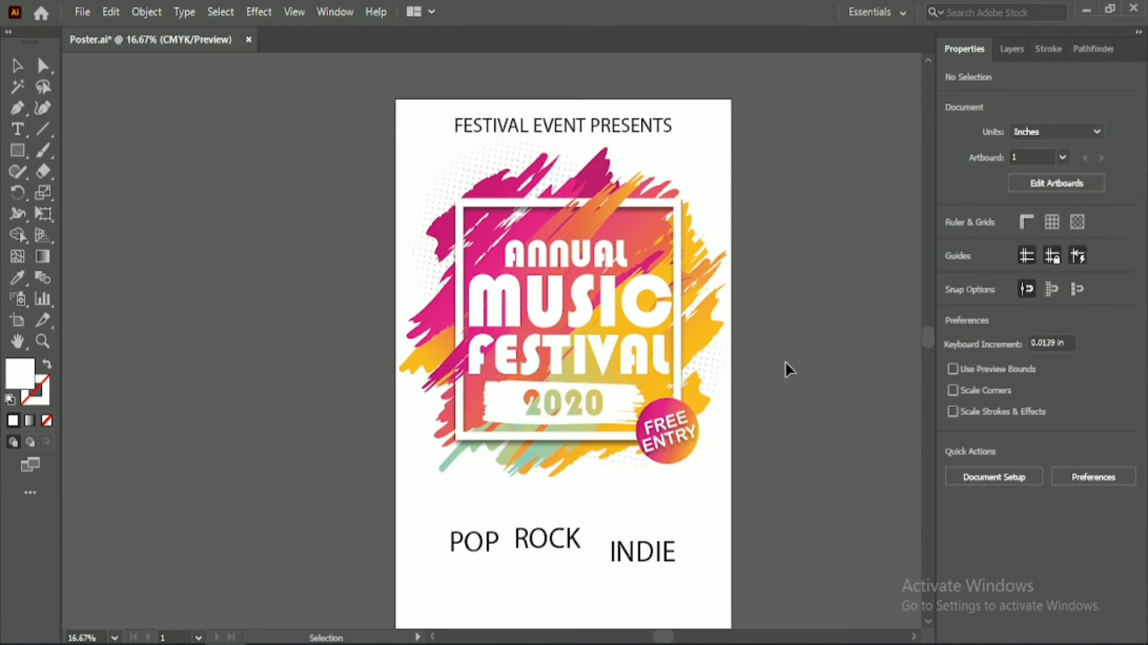
Fine-tune the line spacing by nudging ANNUAL, the 2020 banner and FESTIVAL slightly up and MUSIC to about 13.57 in vertically.
{"action": "left_click", "coordinate": [601, 255]}
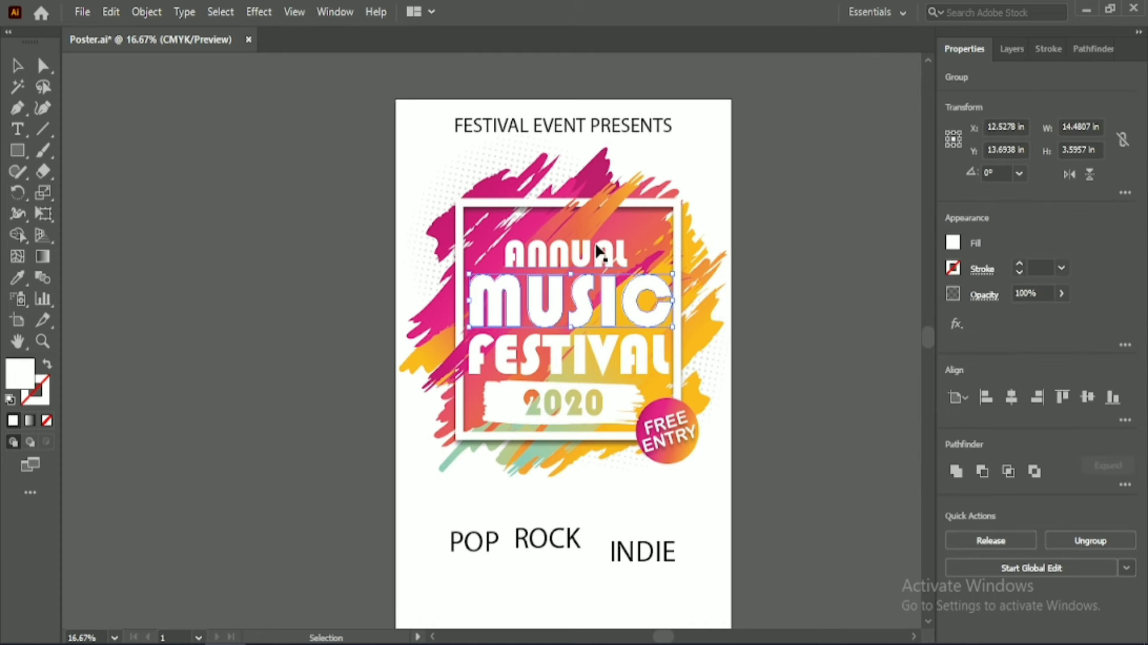
{"action": "key", "text": "Up"}
{"action": "left_click", "coordinate": [610, 393]}
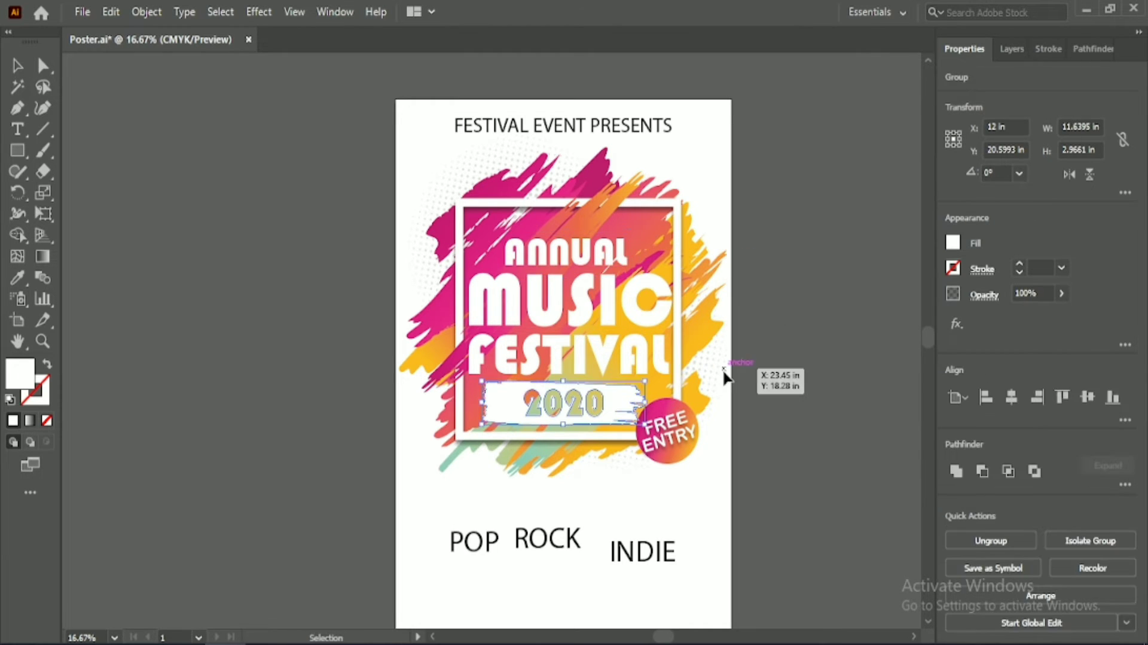
{"action": "key", "text": "Up"}
{"action": "left_click", "coordinate": [614, 355]}
{"action": "key", "text": "Up"}
{"action": "left_click", "coordinate": [612, 308]}
{"action": "key", "text": "Up"}
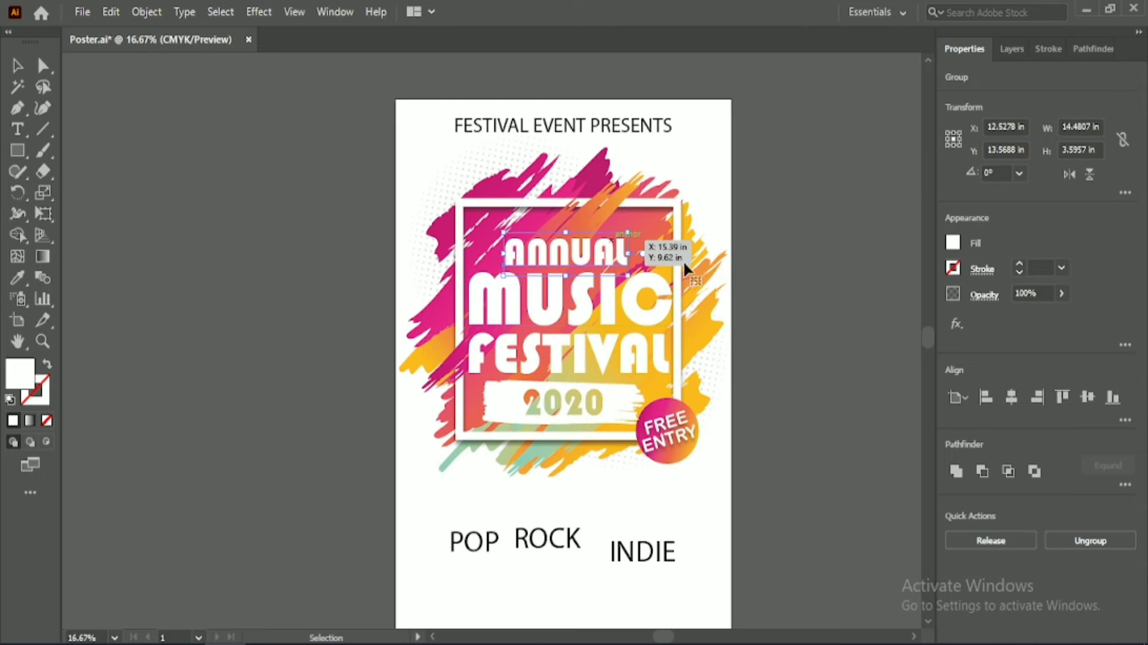
{"action": "left_click", "coordinate": [756, 268]}
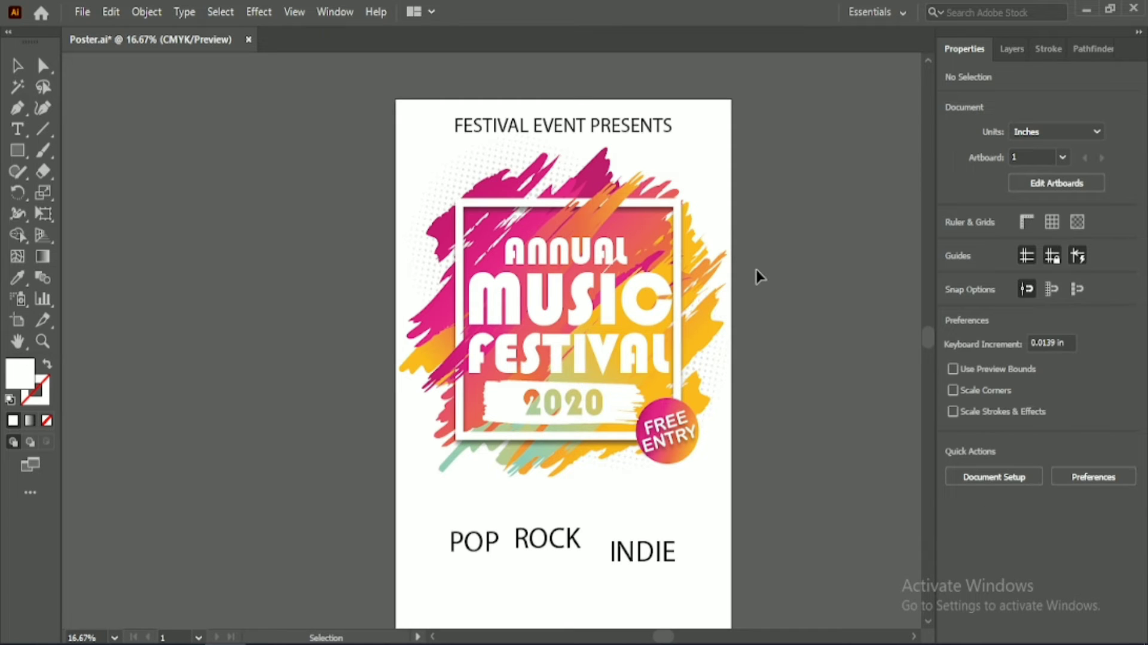
Convert the ANNUAL title text to outlines.
{"action": "left_click_drag", "start_coordinate": [461, 182], "coordinate": [571, 408]}
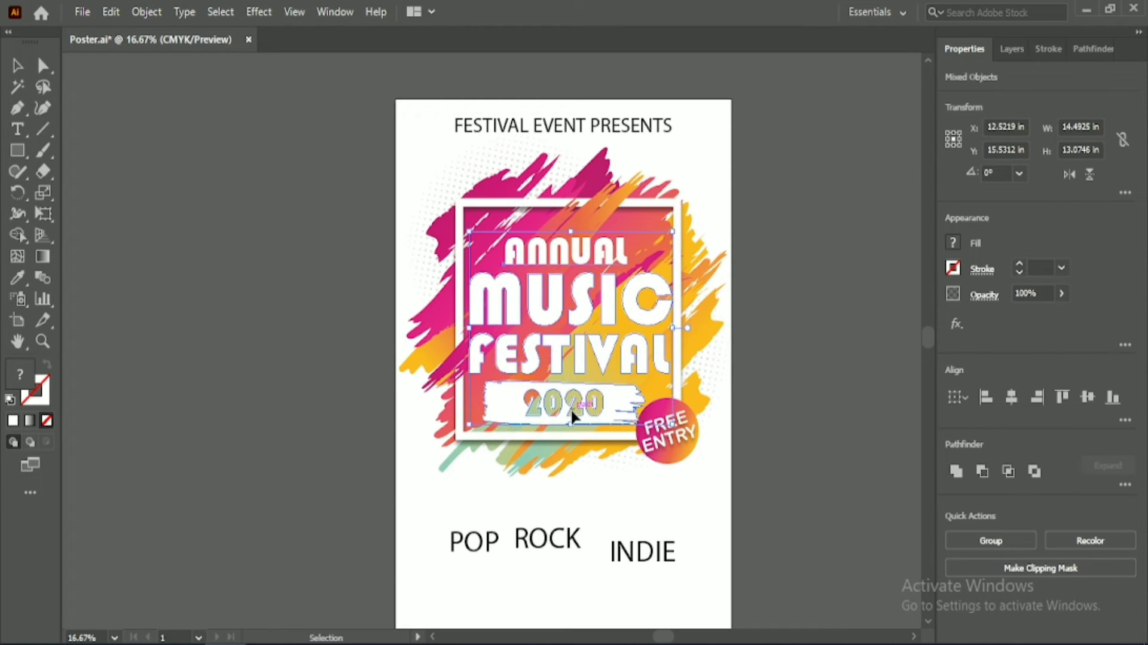
{"action": "left_click", "coordinate": [689, 286]}
{"action": "left_click", "coordinate": [623, 262]}
{"action": "scroll", "coordinate": [1046, 611], "scroll_direction": "down", "scroll_amount": 2}
{"action": "left_click", "coordinate": [988, 625]}
Select ANNUAL, MUSIC, FESTIVAL and the 2020 banner and align their horizontal centres.
{"action": "left_click_drag", "start_coordinate": [500, 194], "coordinate": [565, 399]}
{"action": "left_click", "coordinate": [1011, 397]}
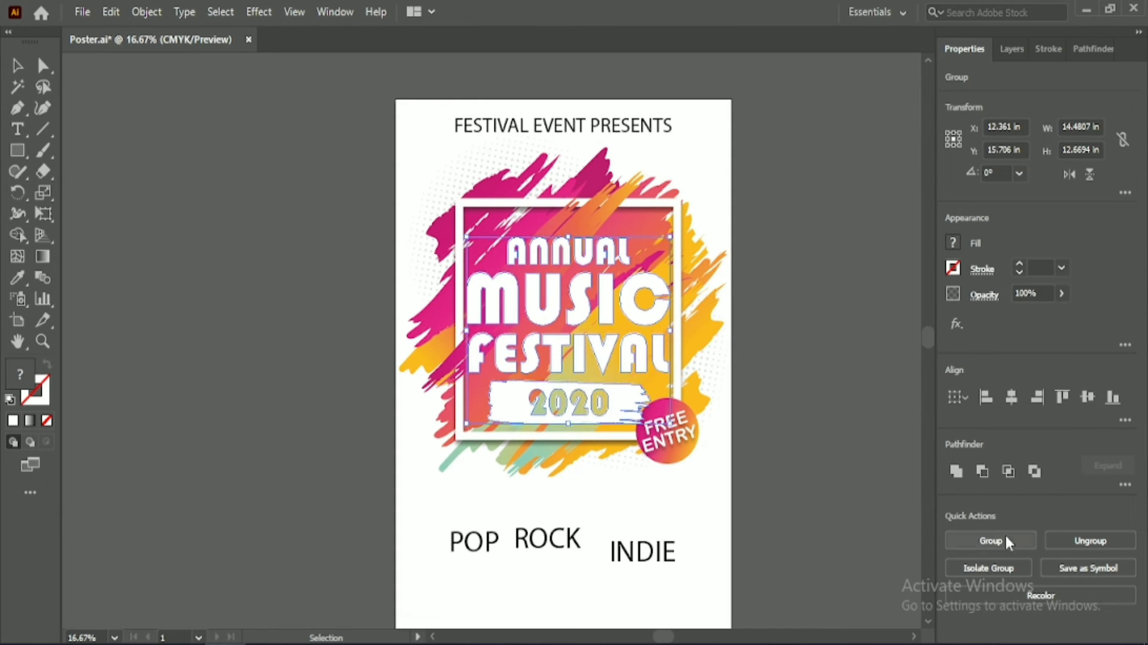
{"action": "left_click", "coordinate": [829, 336]}
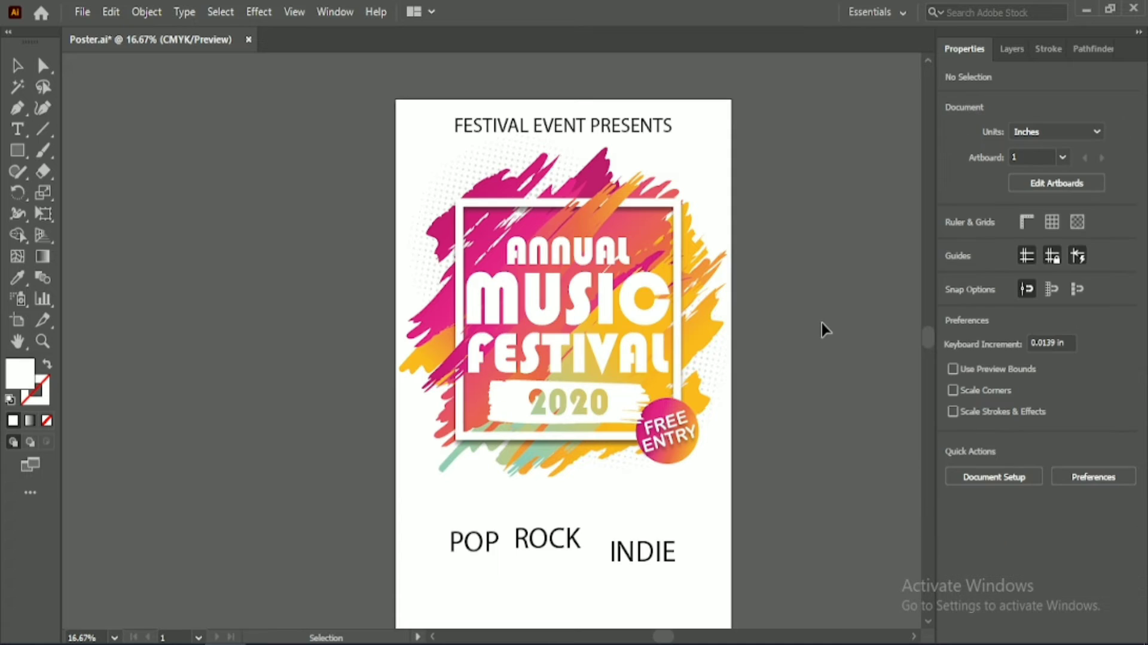
{"action": "left_click", "coordinate": [603, 256]}
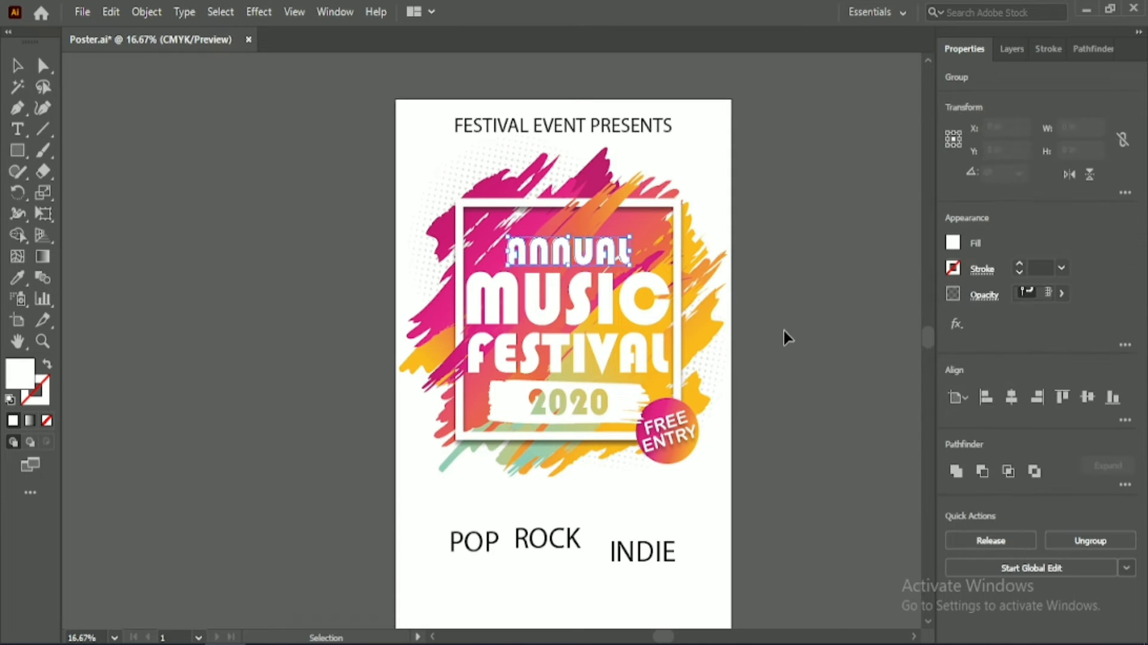
{"action": "left_click", "coordinate": [785, 274]}
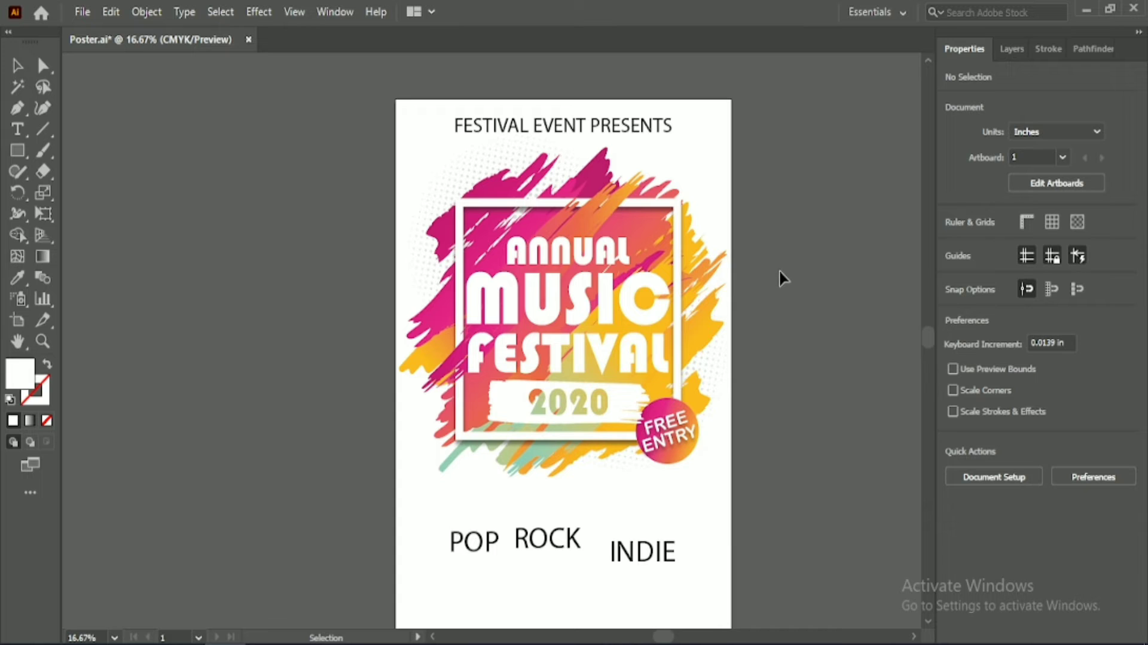
{"action": "left_click", "coordinate": [631, 394]}
{"action": "left_click", "coordinate": [749, 338]}
Set the font size of the POP, ROCK and INDIE texts to 173 pt.
{"action": "scroll", "coordinate": [378, 466], "scroll_direction": "down", "scroll_amount": 3}
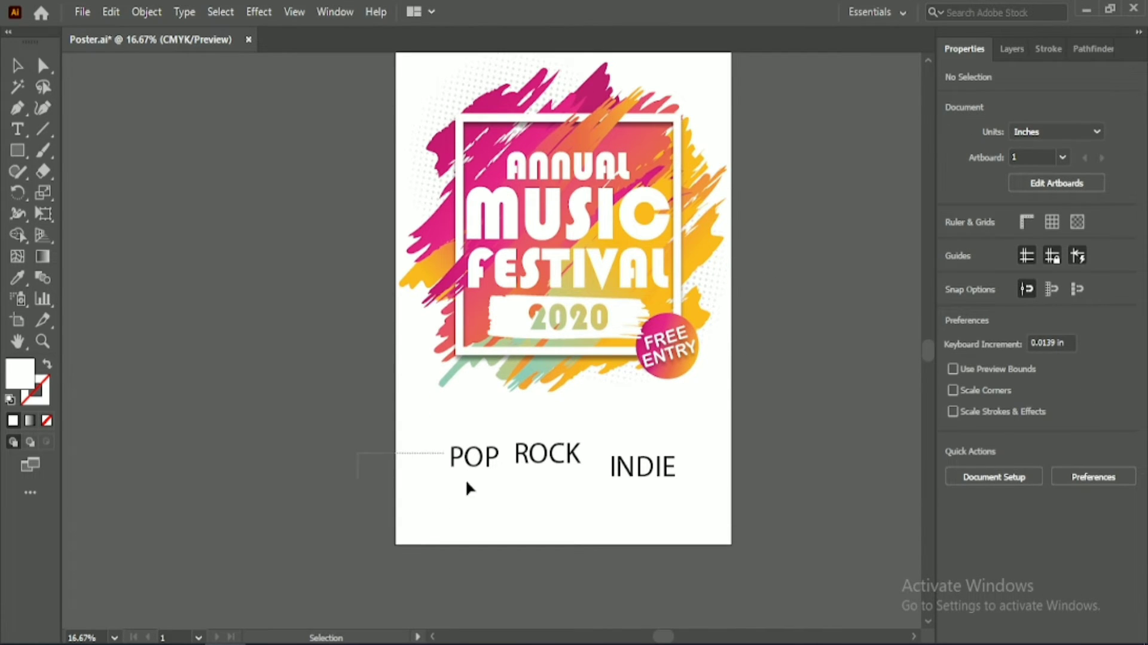
{"action": "left_click", "coordinate": [466, 477]}
{"action": "left_click", "coordinate": [1009, 440]}
{"action": "scroll", "coordinate": [1008, 440], "scroll_direction": "up", "scroll_amount": 20}
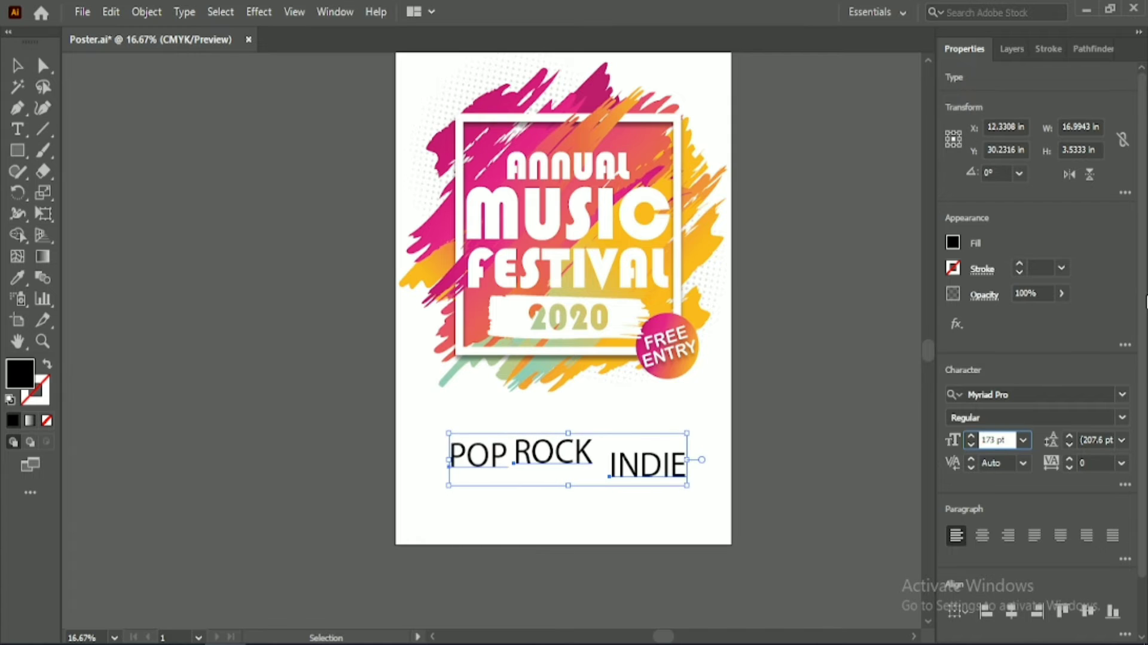
Change the font of the POP, ROCK and INDIE texts to Bahnschrift Bold.
{"action": "left_click", "coordinate": [1125, 396]}
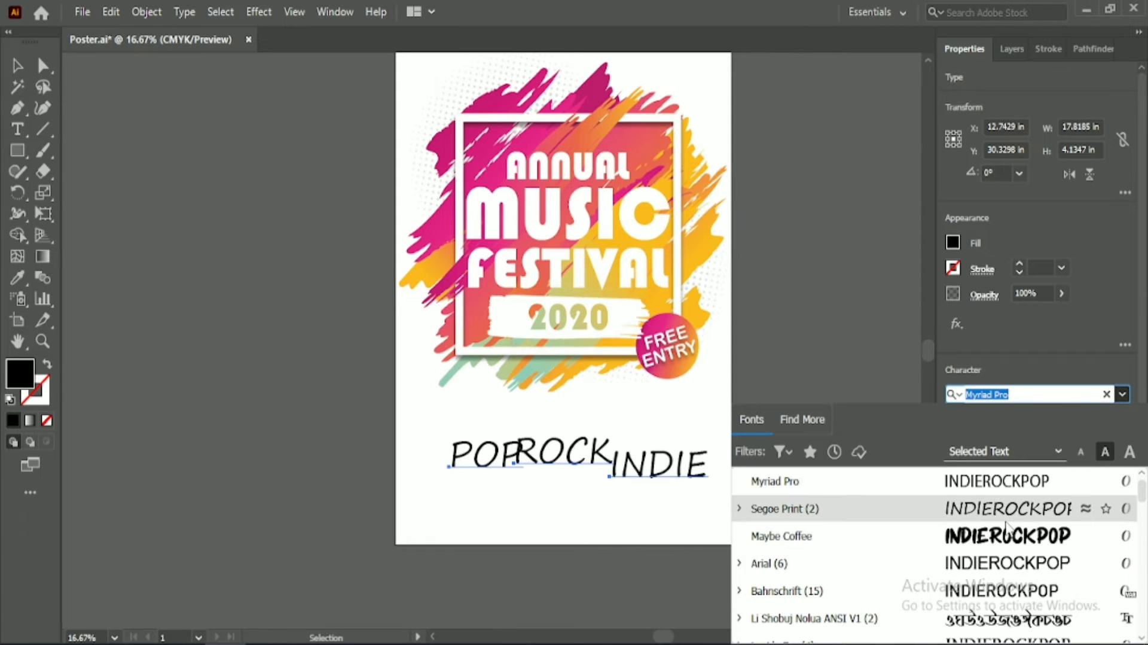
{"action": "left_click", "coordinate": [1009, 589]}
{"action": "left_click", "coordinate": [1101, 417]}
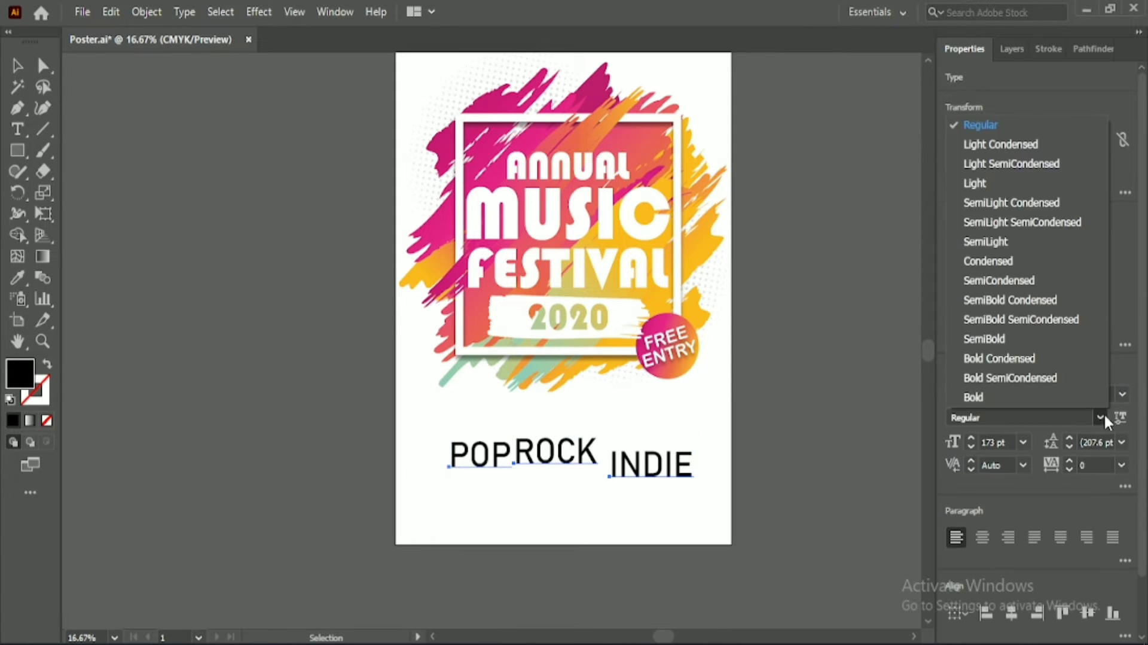
{"action": "left_click", "coordinate": [1054, 396]}
Align POP, ROCK and INDIE to one vertical centre, move them up slightly and spread them apart in a row below the artwork.
{"action": "left_click", "coordinate": [1087, 612]}
{"action": "left_click_drag", "start_coordinate": [649, 465], "coordinate": [645, 449]}
{"action": "left_click", "coordinate": [622, 508]}
{"action": "left_click_drag", "start_coordinate": [476, 453], "coordinate": [459, 452]}
{"action": "left_click_drag", "start_coordinate": [560, 449], "coordinate": [568, 448]}
{"action": "left_click_drag", "start_coordinate": [646, 452], "coordinate": [661, 453]}
{"action": "left_click", "coordinate": [787, 419]}
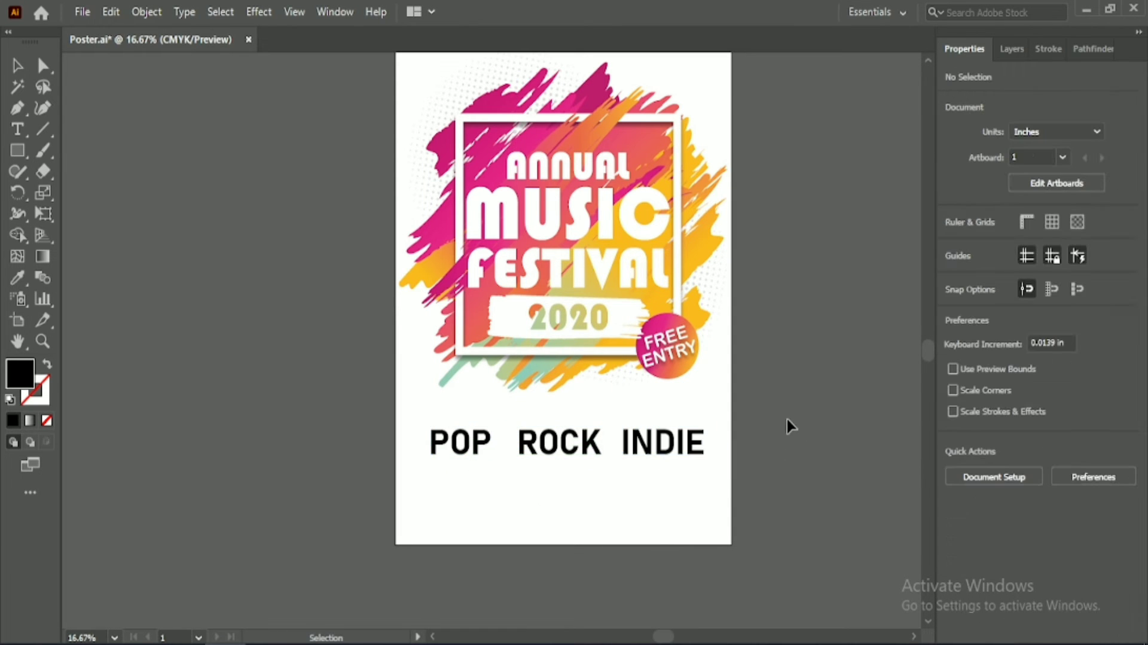
Select the POP, ROCK and INDIE texts and sample the pink-to-orange gradient from the brush-stroke artwork.
{"action": "left_click_drag", "start_coordinate": [360, 422], "coordinate": [733, 529]}
{"action": "key", "text": "i"}
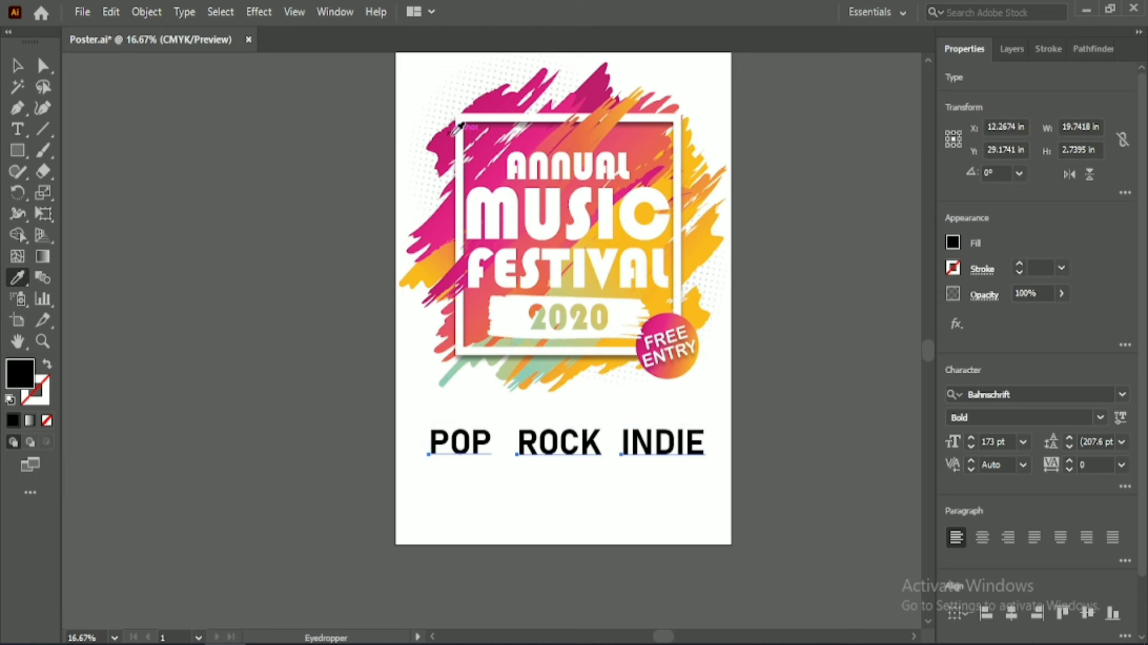
{"action": "left_click", "coordinate": [443, 135]}
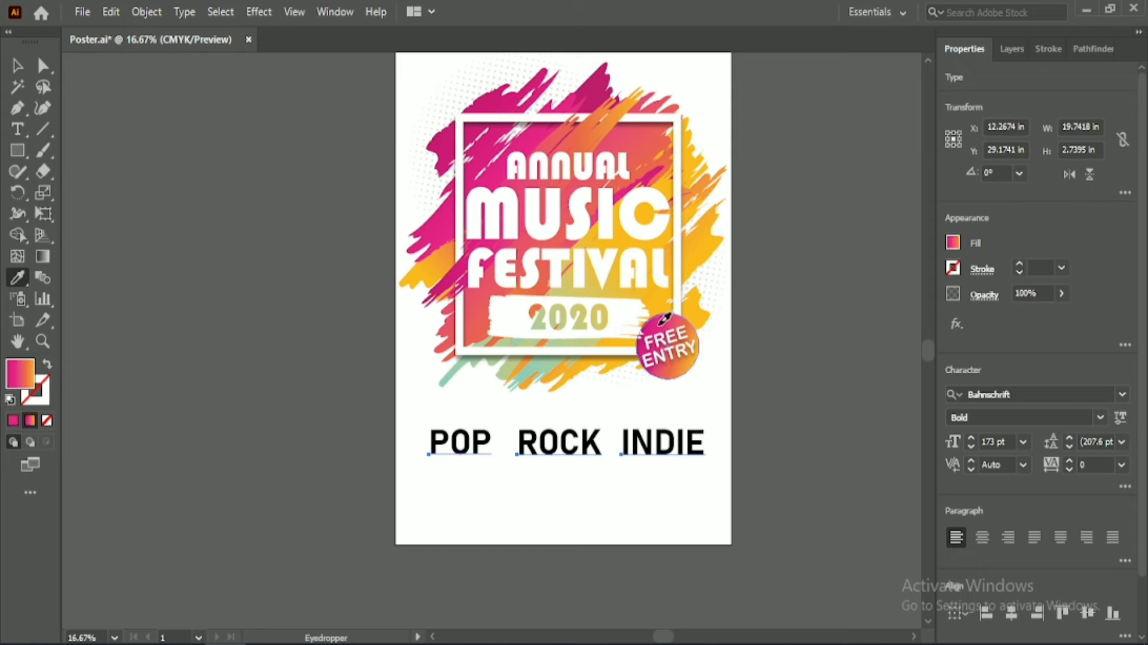
Draw a rectangle about 4.44 × 6.6 in on the empty canvas beside the poster, filled with the sampled gradient.
{"action": "key", "text": "v"}
{"action": "key", "text": "ctrl+shift+a"}
{"action": "key", "text": "m"}
{"action": "left_click_drag", "start_coordinate": [155, 126], "coordinate": [218, 223]}
{"action": "key", "text": "v"}
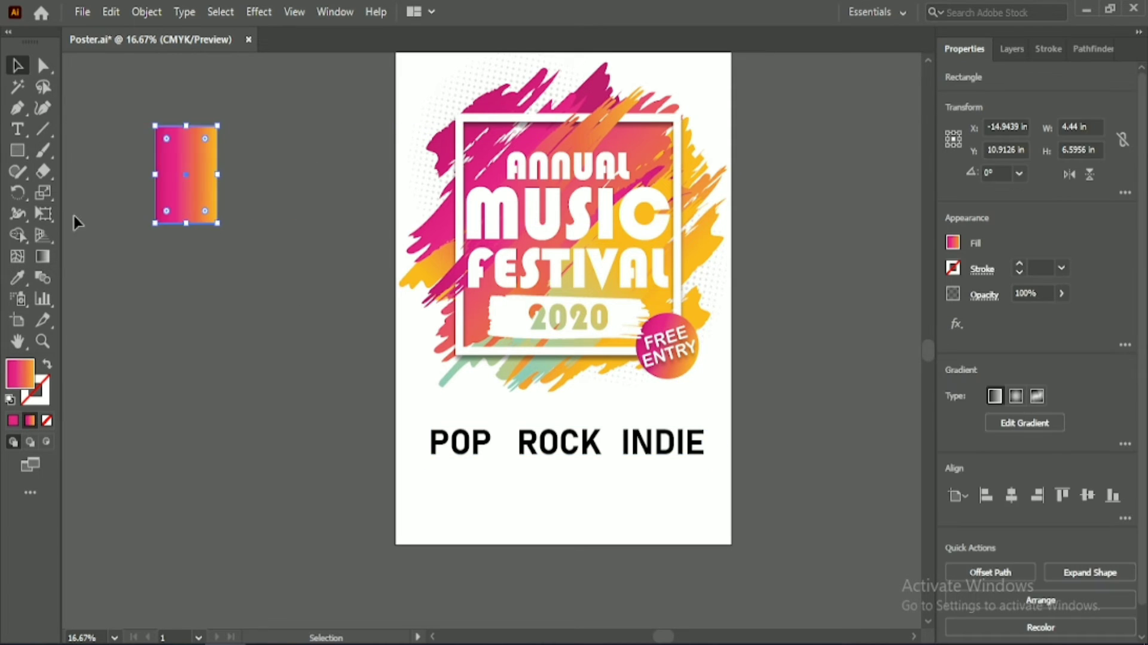
{"action": "left_click", "coordinate": [74, 217]}
Reduce the rectangle's gradient to two pink stops by deleting the yellow and orange ones, placing the end stop at 100%.
{"action": "left_click", "coordinate": [213, 181]}
{"action": "left_click", "coordinate": [42, 256]}
{"action": "left_click", "coordinate": [217, 174]}
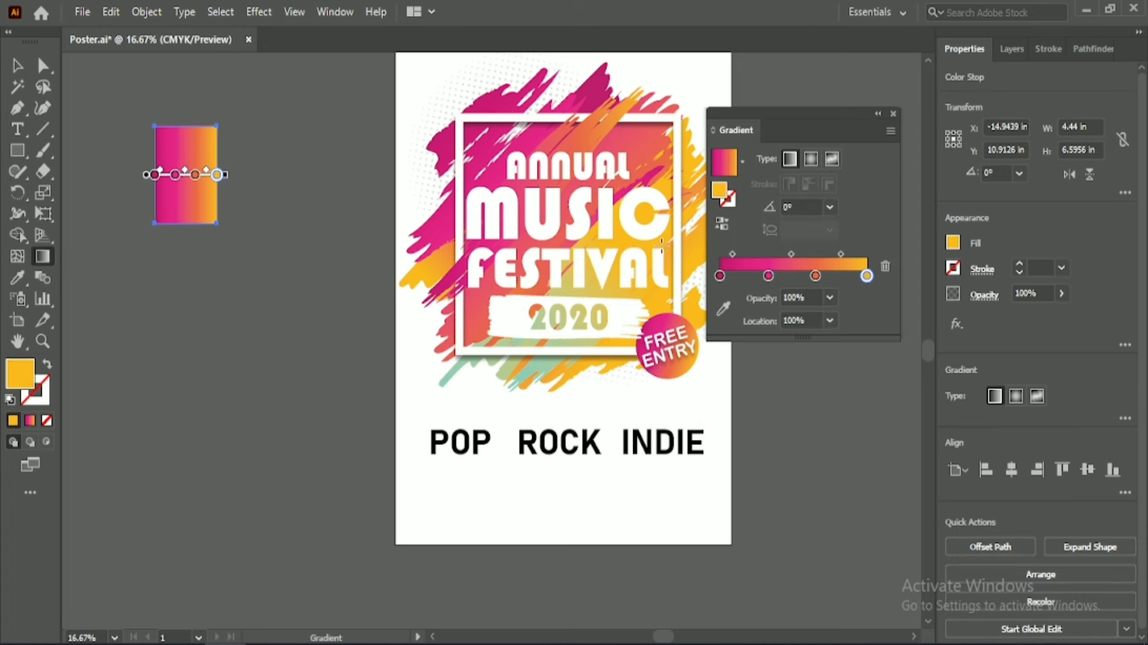
{"action": "left_click", "coordinate": [885, 267]}
{"action": "left_click", "coordinate": [815, 275]}
{"action": "left_click", "coordinate": [885, 266]}
{"action": "left_click", "coordinate": [768, 275]}
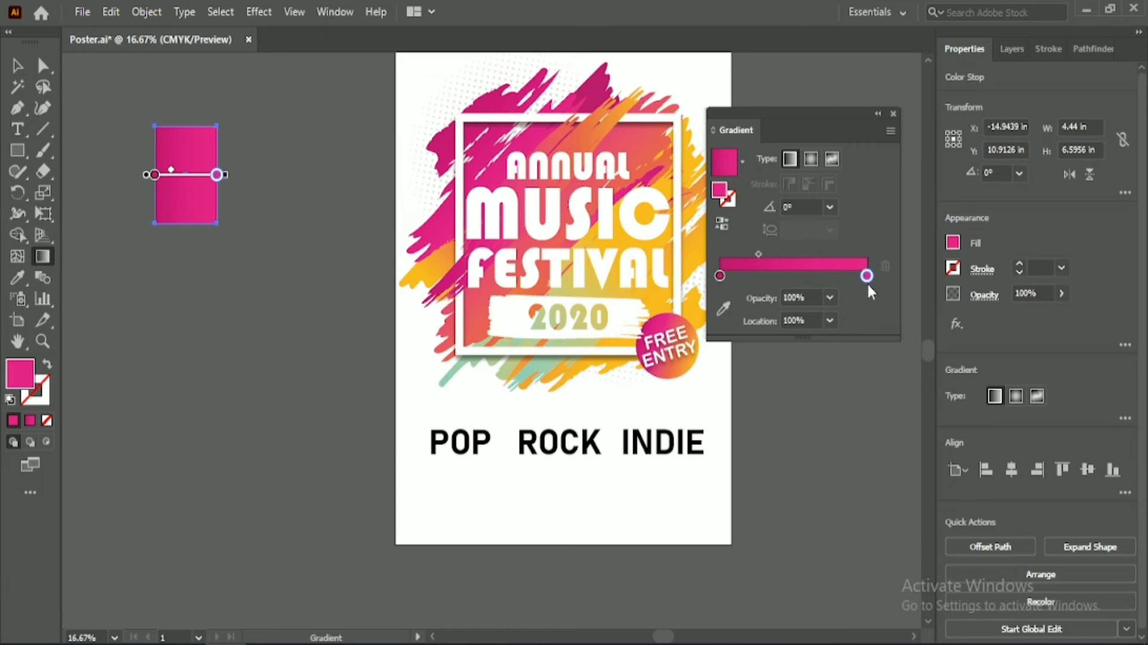
{"action": "left_click", "coordinate": [724, 310]}
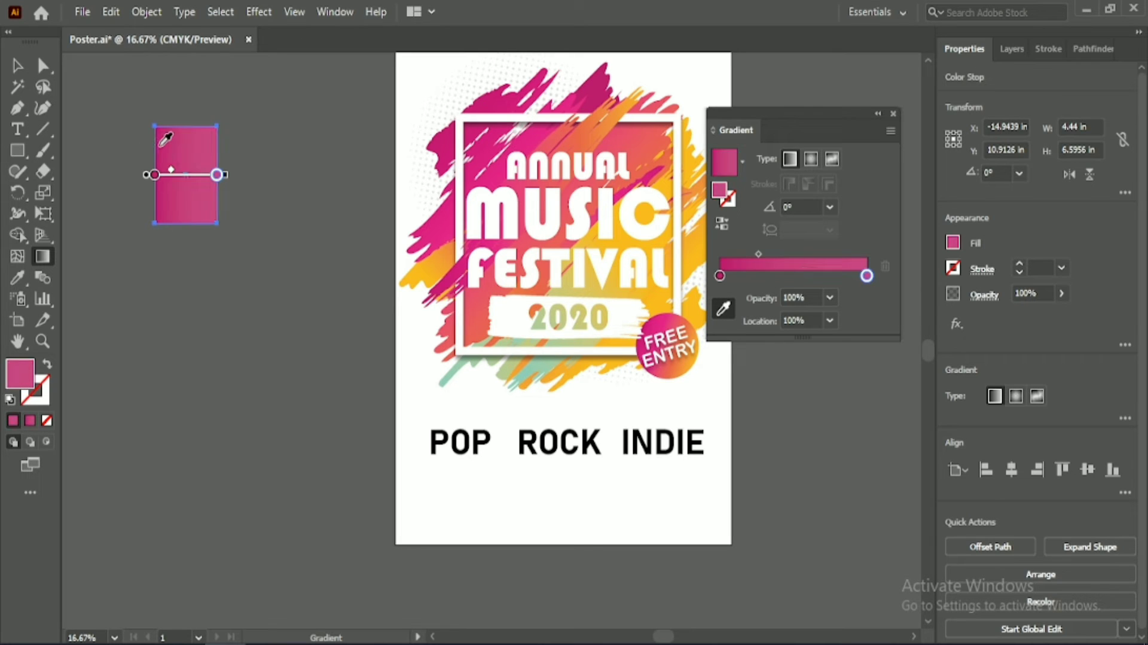
{"action": "left_click", "coordinate": [879, 114]}
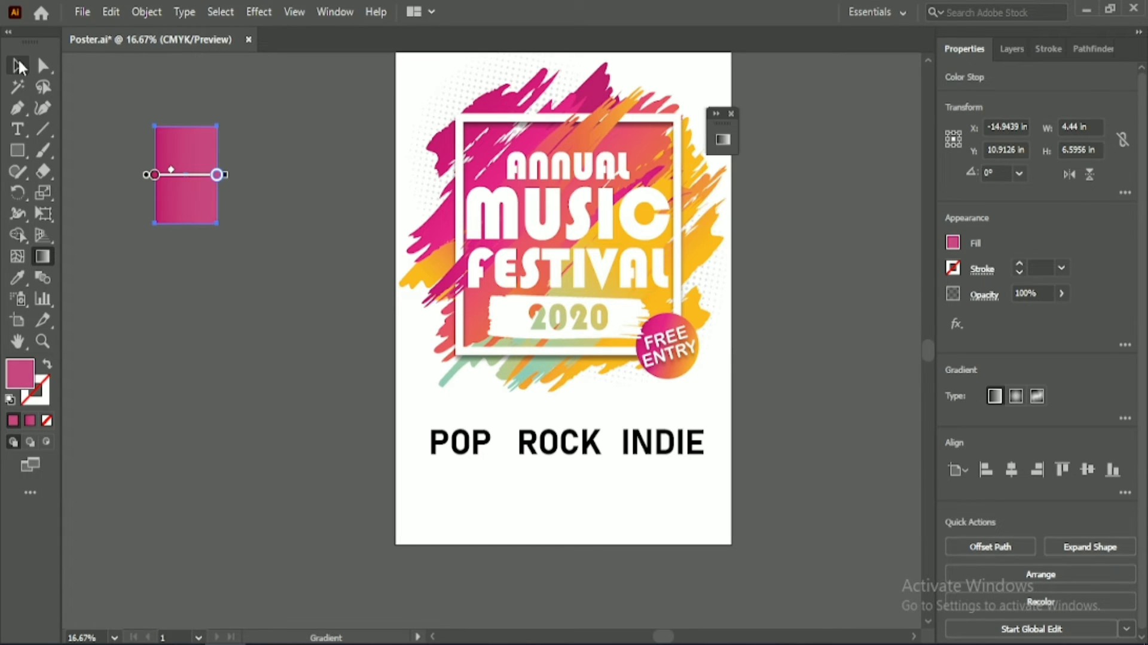
Convert the POP, ROCK and INDIE texts to outlines and fill them with the rectangle's pink gradient.
{"action": "left_click", "coordinate": [17, 65]}
{"action": "left_click_drag", "start_coordinate": [267, 385], "coordinate": [805, 552]}
{"action": "left_click", "coordinate": [17, 277]}
{"action": "left_click", "coordinate": [185, 158]}
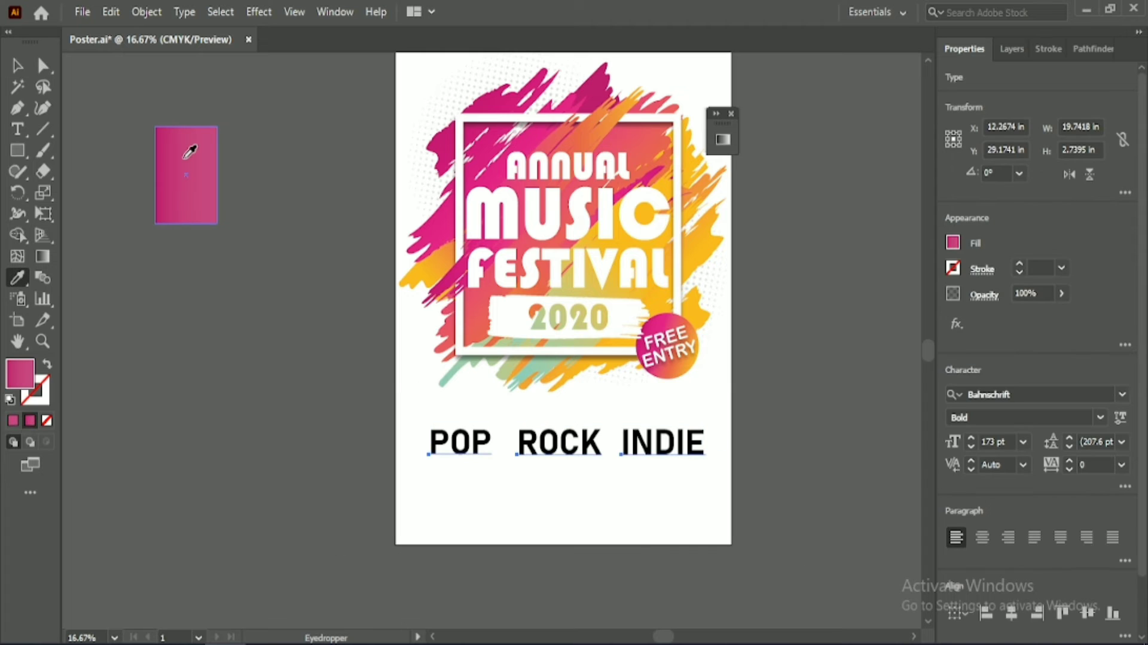
{"action": "key", "text": "v"}
{"action": "scroll", "coordinate": [1038, 538], "scroll_direction": "down", "scroll_amount": 3}
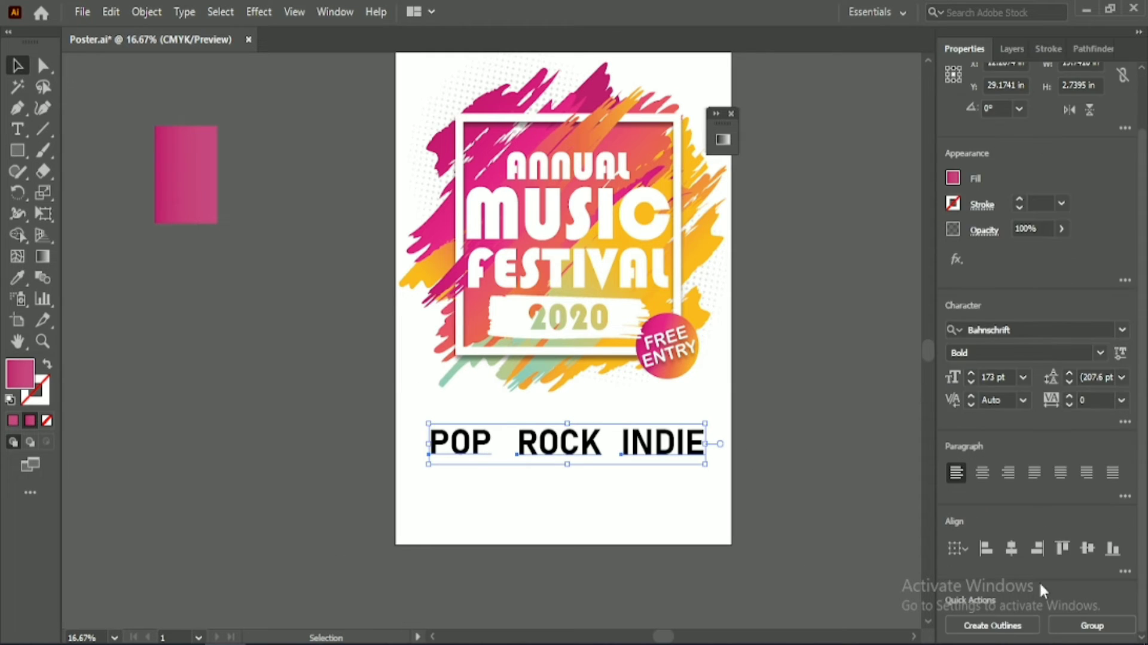
{"action": "left_click", "coordinate": [993, 625]}
{"action": "left_click", "coordinate": [18, 277]}
{"action": "left_click", "coordinate": [184, 173]}
{"action": "key", "text": "v"}
{"action": "left_click", "coordinate": [271, 384]}
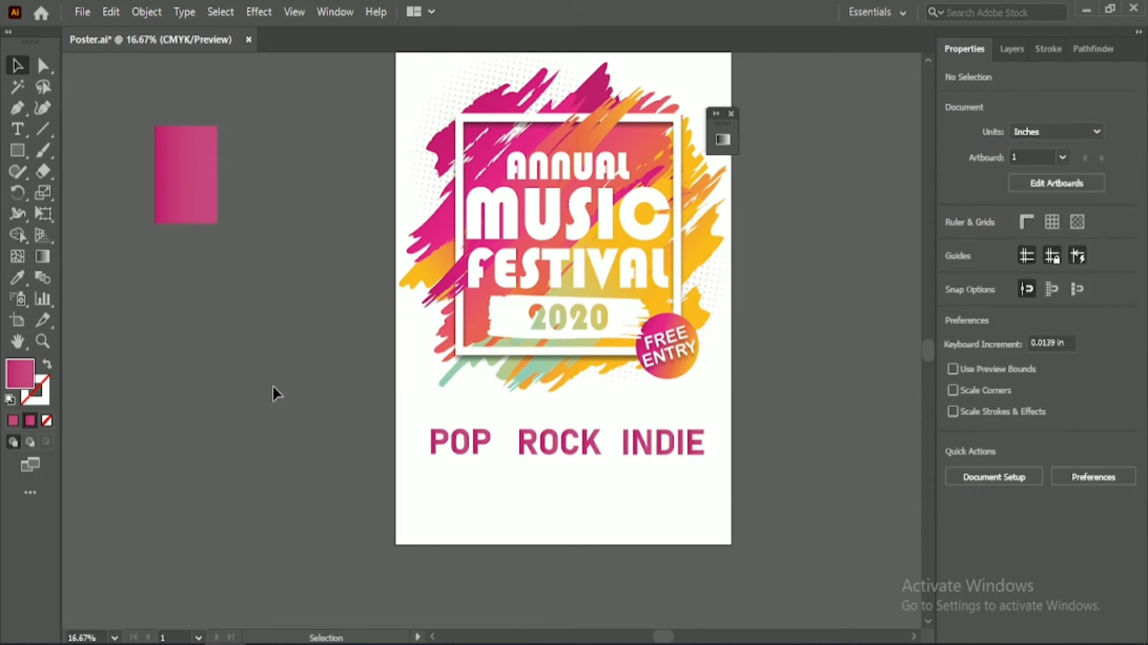
Try filling the outlined POP, ROCK and INDIE with a gradient sampled from the upper brush strokes of the artwork.
{"action": "left_click_drag", "start_coordinate": [281, 382], "coordinate": [774, 489]}
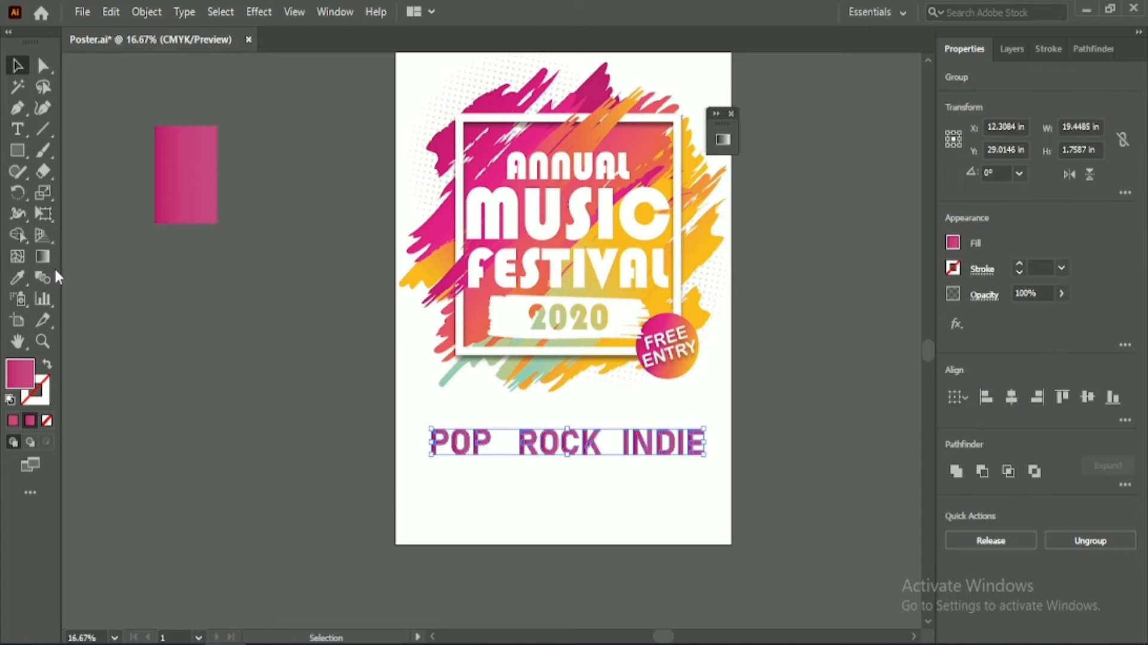
{"action": "left_click", "coordinate": [18, 277]}
{"action": "left_click", "coordinate": [593, 84]}
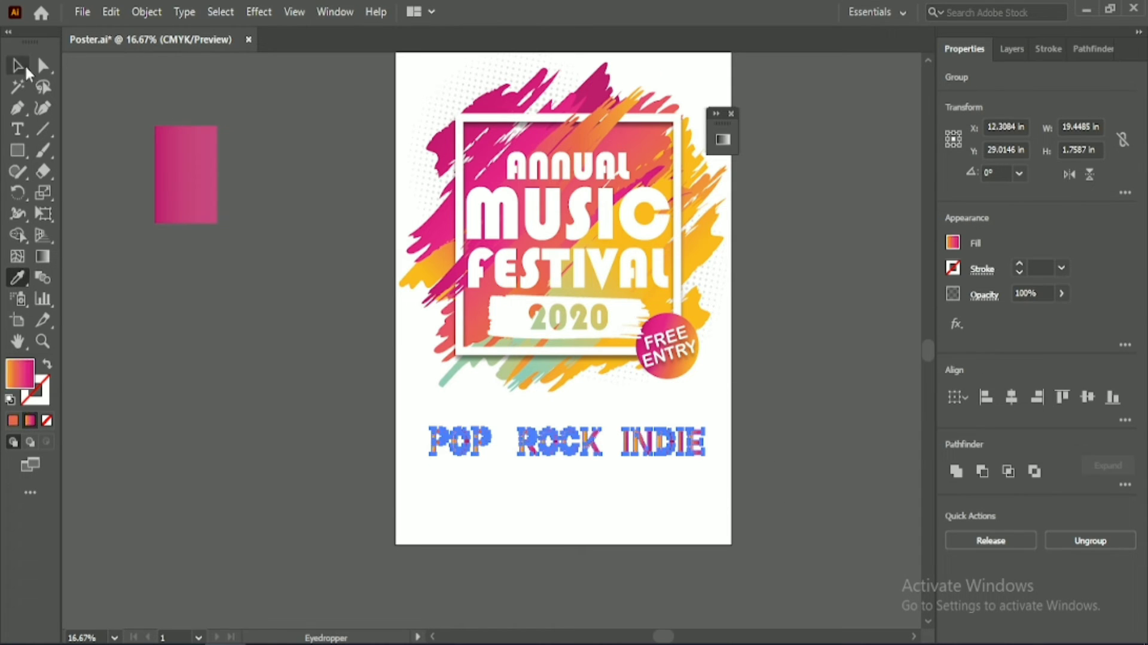
{"action": "left_click", "coordinate": [25, 68]}
{"action": "left_click", "coordinate": [231, 376]}
{"action": "left_click_drag", "start_coordinate": [231, 376], "coordinate": [295, 441]}
Undo the gradient fills and the outlining of POP, ROCK and INDIE.
{"action": "key", "text": "ctrl+z"}
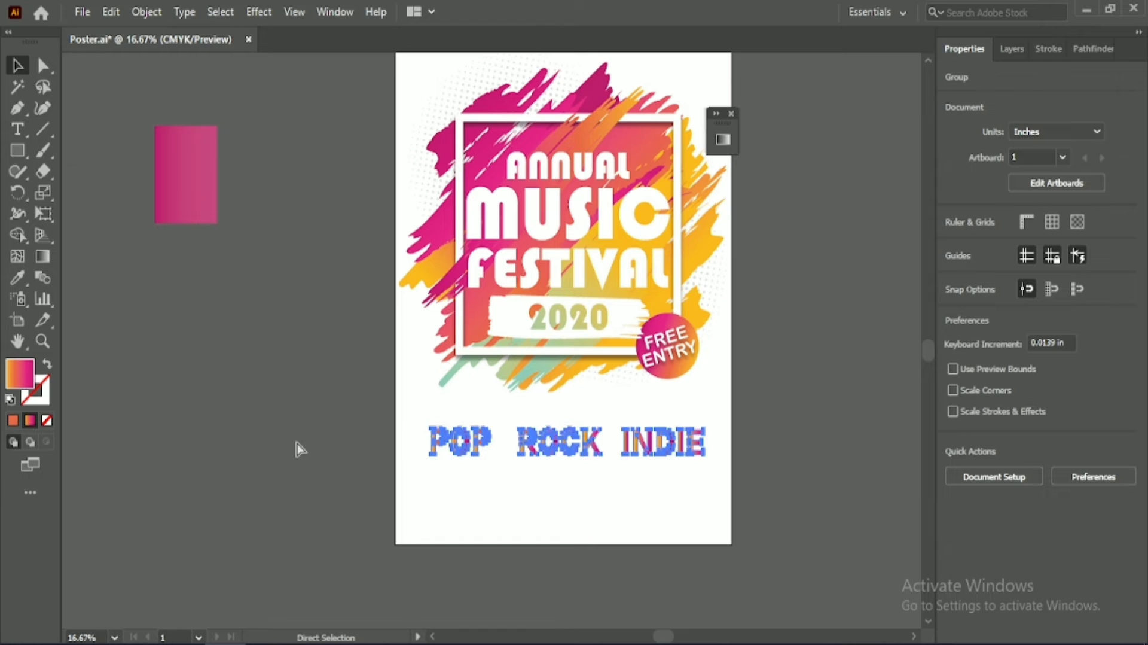
{"action": "key", "text": "ctrl+z"}
{"action": "key", "text": "ctrl+z"}
Recolour the end stop of the rectangle's gradient with a deeper pink sampled from the rectangle itself.
{"action": "left_click", "coordinate": [273, 410]}
{"action": "left_click", "coordinate": [178, 207]}
{"action": "double_click", "coordinate": [43, 256]}
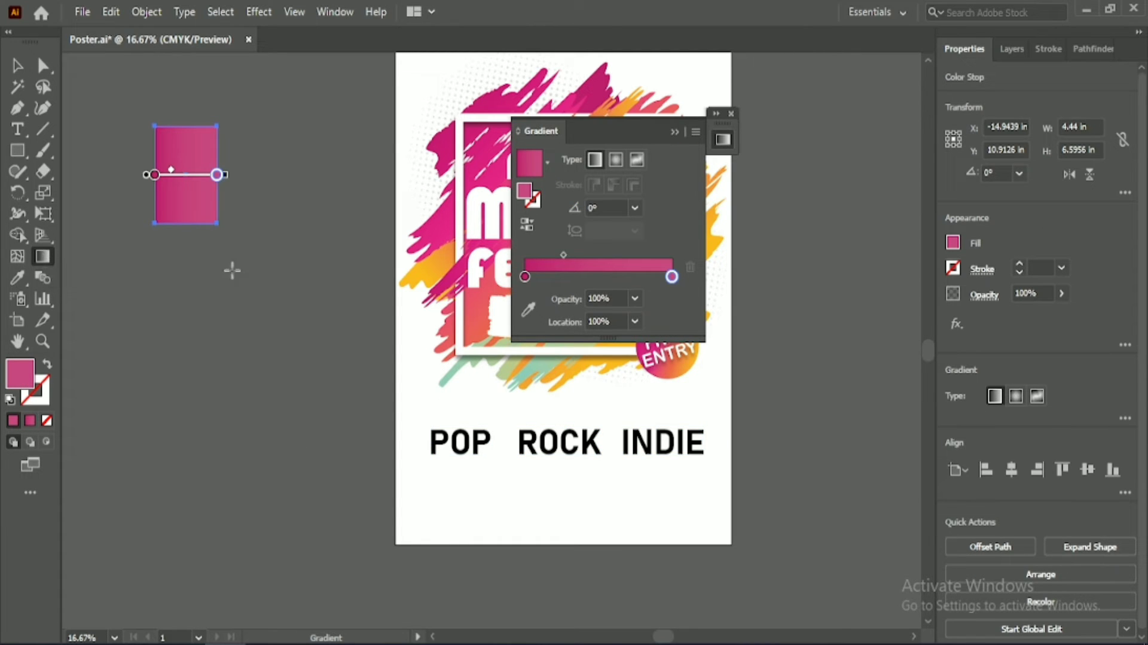
{"action": "left_click", "coordinate": [529, 315]}
{"action": "key", "text": "ctrl+z"}
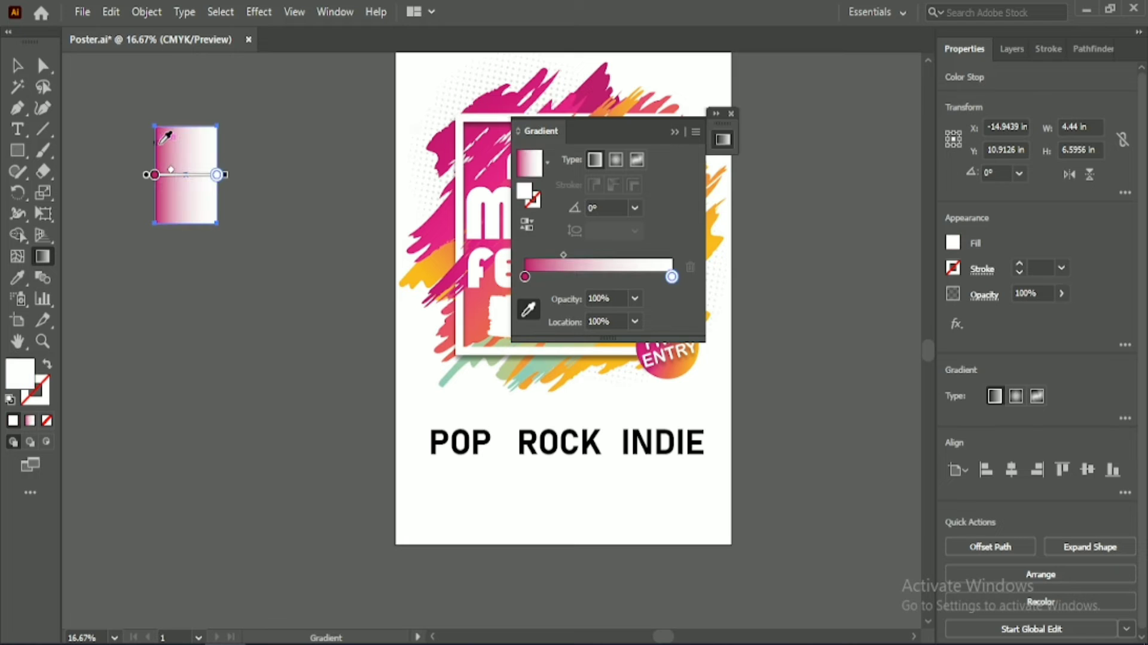
{"action": "left_click", "coordinate": [159, 144]}
{"action": "left_click", "coordinate": [160, 145]}
{"action": "left_click", "coordinate": [18, 67]}
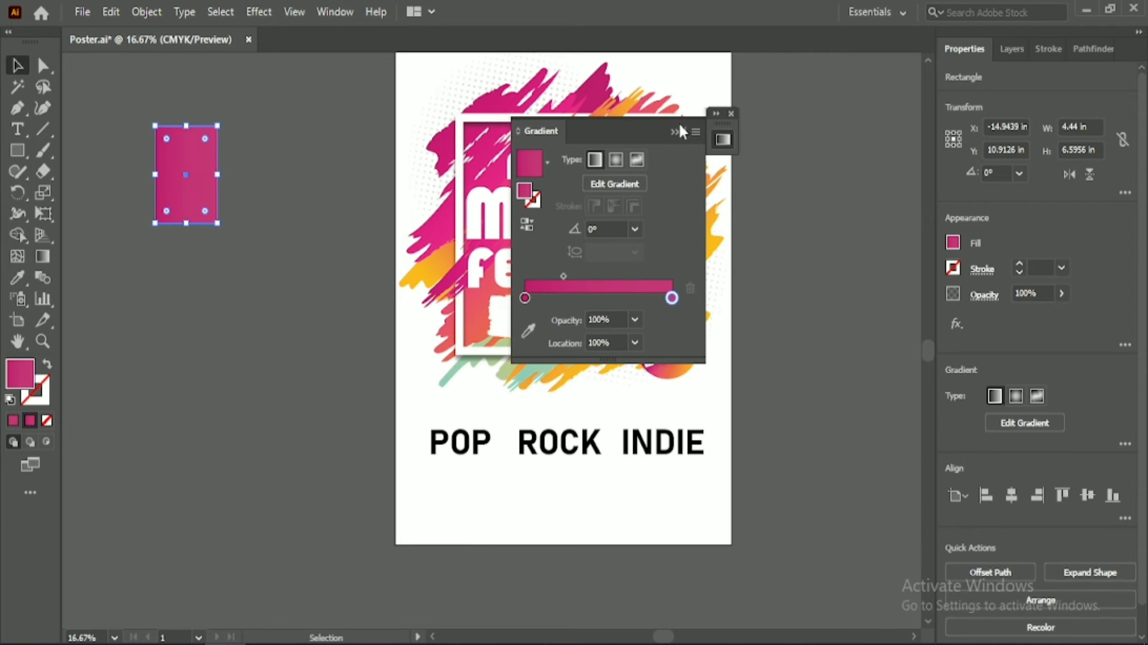
{"action": "left_click", "coordinate": [241, 303]}
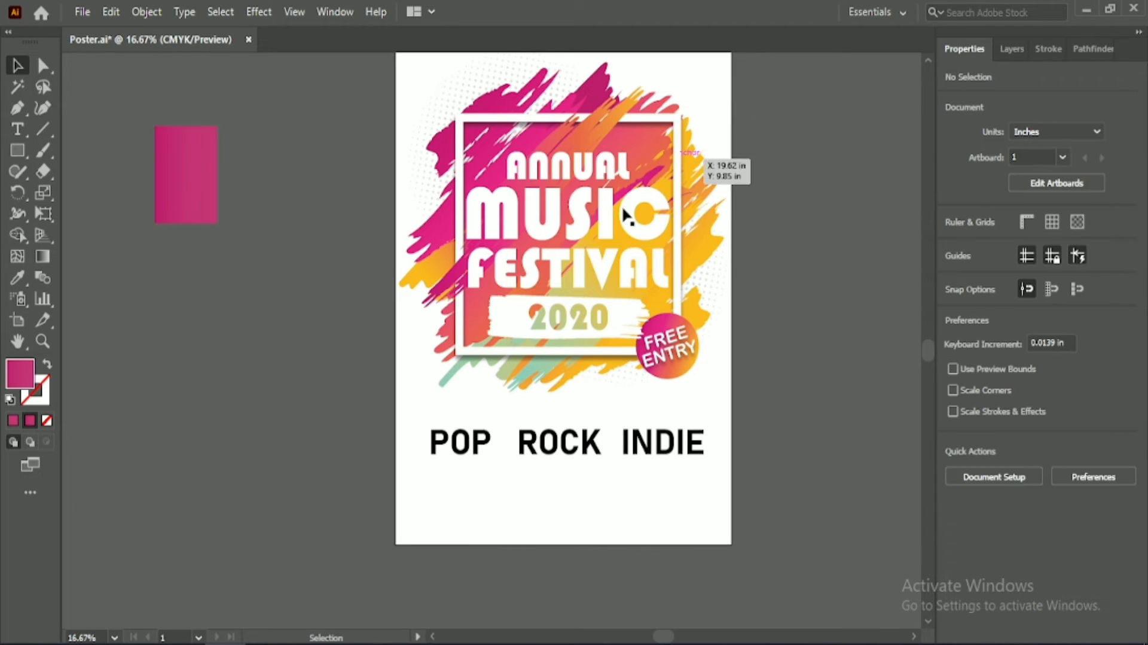
Align the ROCK text to the horizontal centre of the artboard.
{"action": "left_click_drag", "start_coordinate": [392, 425], "coordinate": [715, 498]}
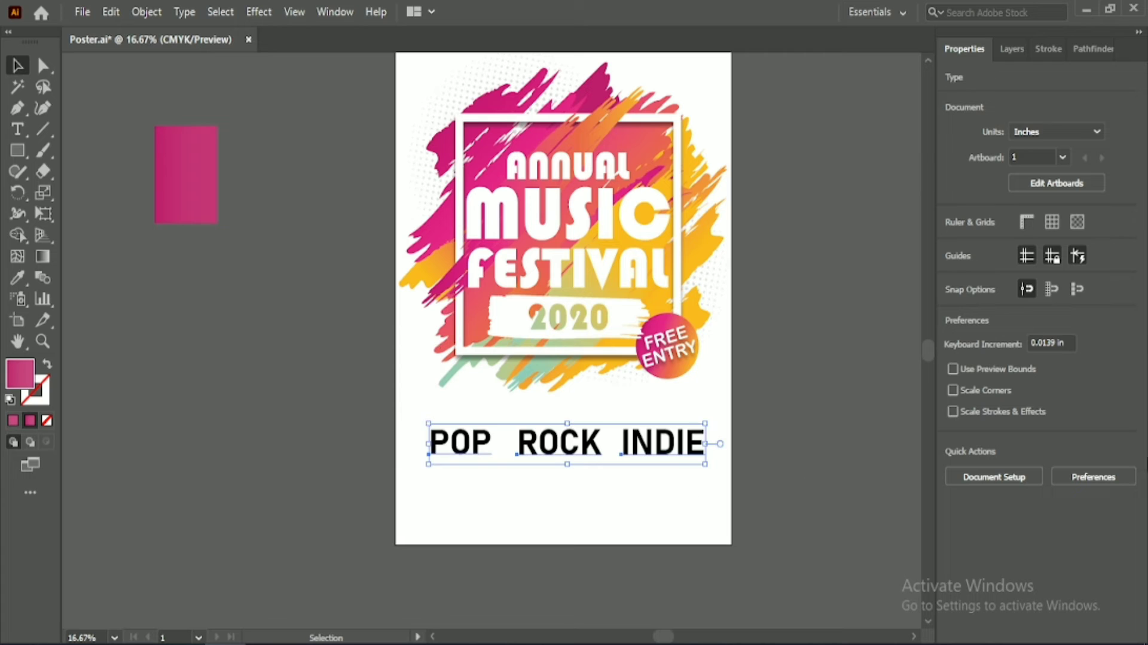
{"action": "left_click", "coordinate": [637, 481]}
{"action": "left_click", "coordinate": [547, 452]}
{"action": "left_click", "coordinate": [1012, 613]}
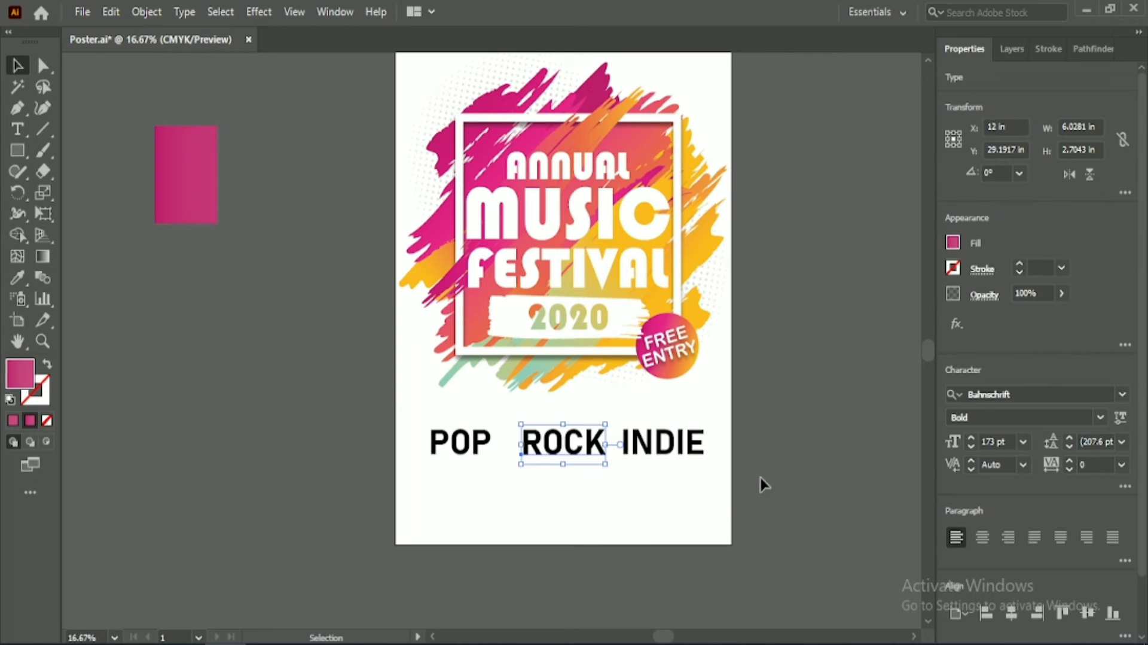
Nudge INDIE and POP slightly to the right to balance their spacing around ROCK.
{"action": "left_click", "coordinate": [696, 451]}
{"action": "key", "text": "shift+Right"}
{"action": "key", "text": "shift+Right"}
{"action": "left_click", "coordinate": [489, 441]}
{"action": "key", "text": "shift+Right"}
{"action": "key", "text": "shift+Right"}
{"action": "key", "text": "shift+Right"}
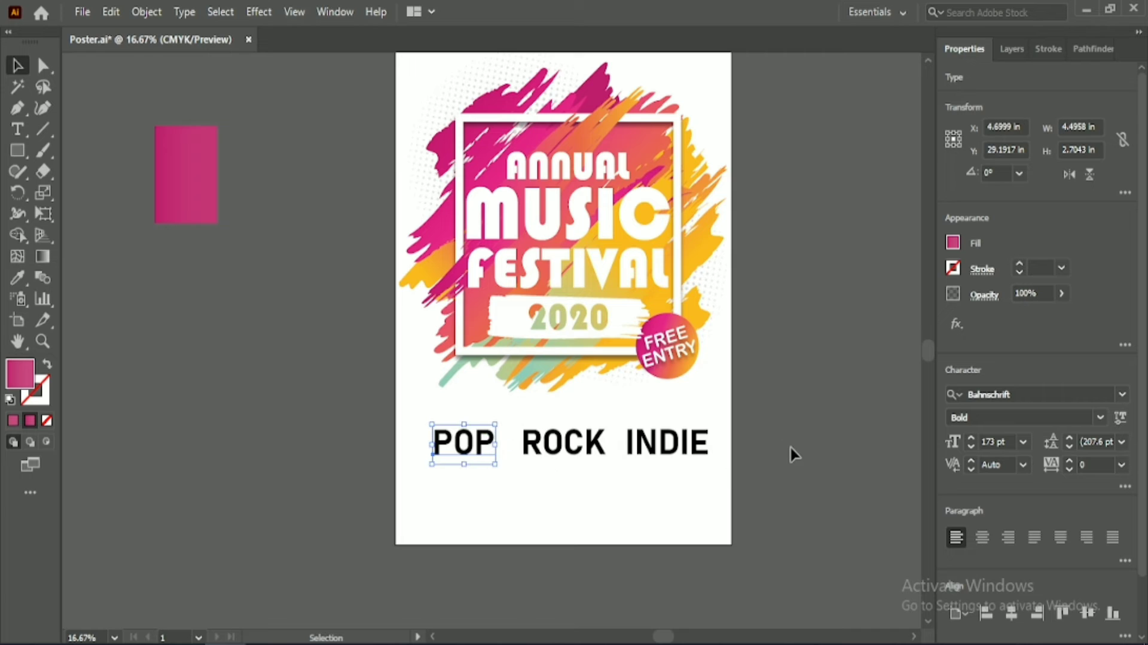
{"action": "left_click", "coordinate": [783, 440]}
Draw a vertical divider line about 2.6 in tall between POP and ROCK.
{"action": "scroll", "coordinate": [783, 437], "scroll_direction": "down", "scroll_amount": 2}
{"action": "key", "text": "backslash"}
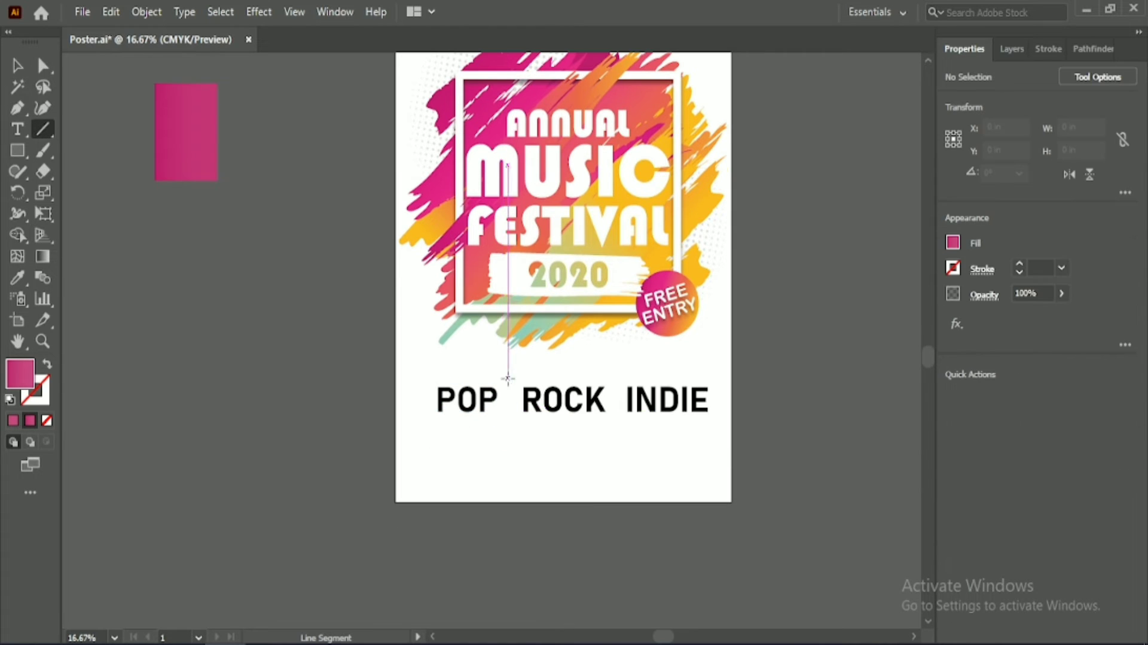
{"action": "left_click_drag", "start_coordinate": [503, 386], "coordinate": [502, 425]}
{"action": "key", "text": "v"}
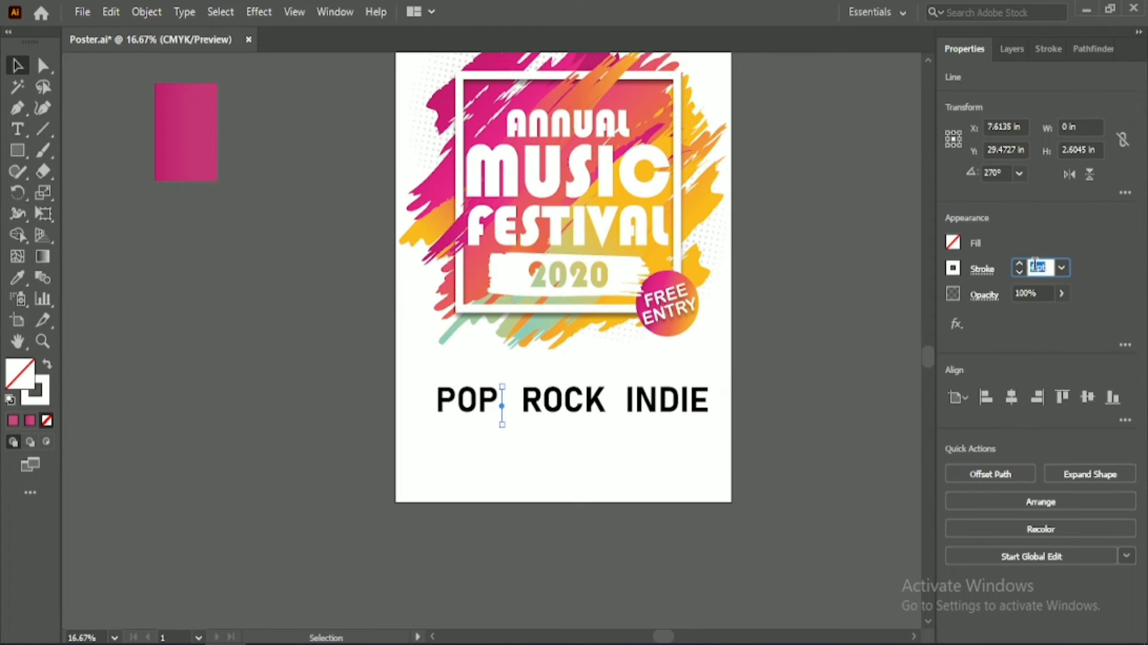
Give the divider line a 19 pt stroke with the rectangle's pink gradient and no fill.
{"action": "key", "text": "i"}
{"action": "left_click", "coordinate": [168, 119]}
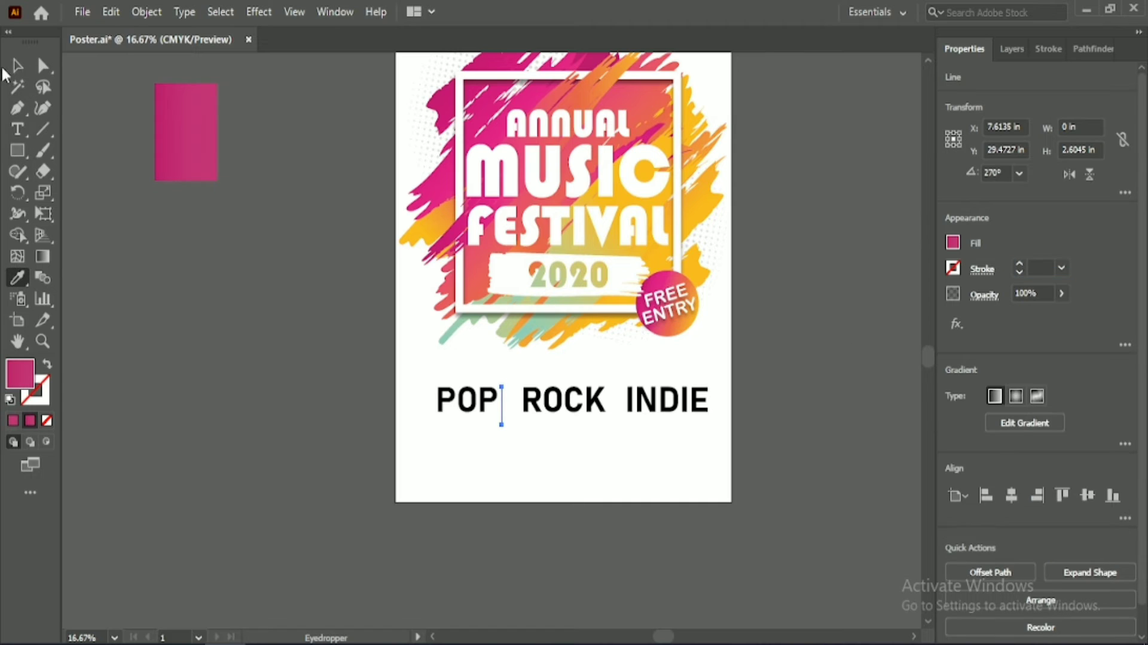
{"action": "left_click", "coordinate": [17, 65]}
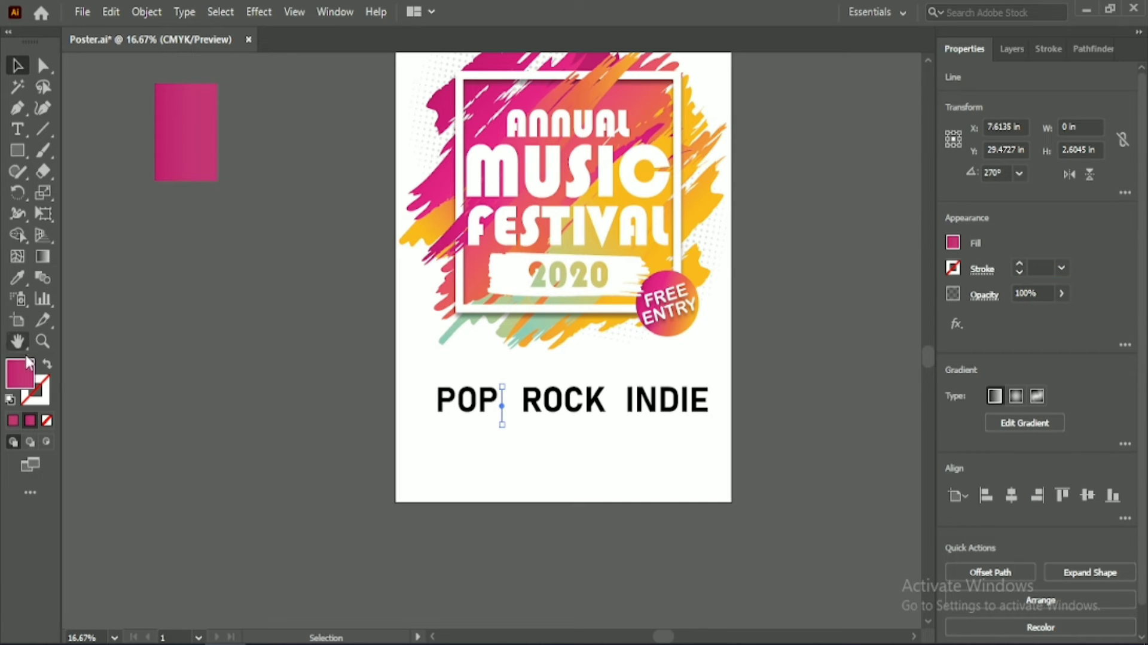
{"action": "left_click", "coordinate": [48, 363]}
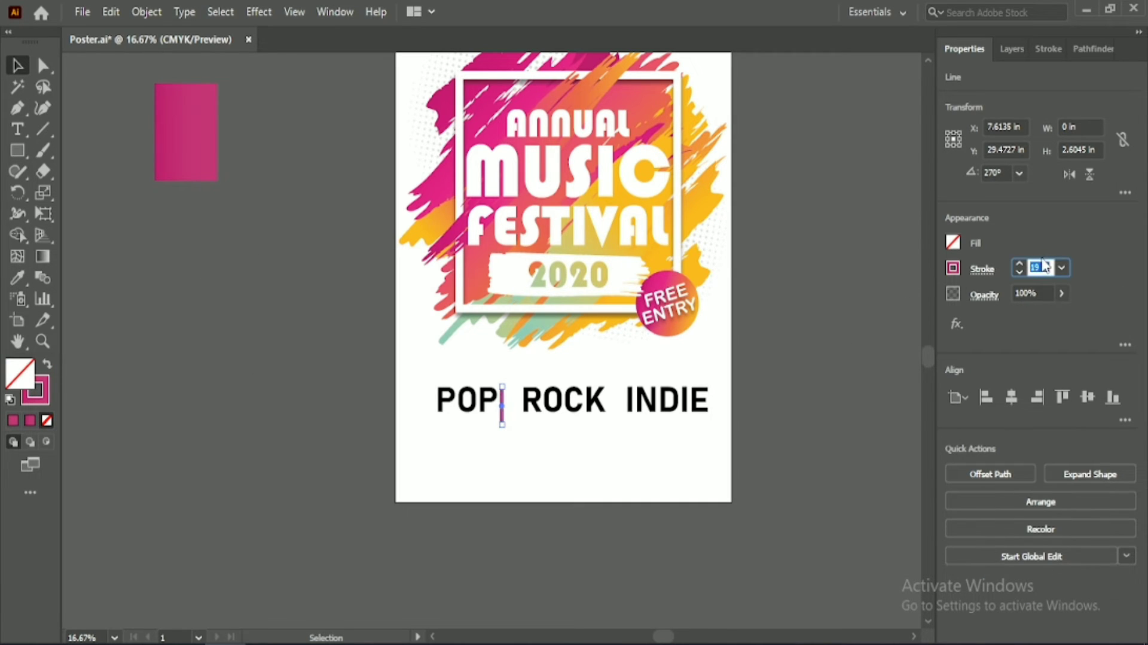
{"action": "left_click", "coordinate": [823, 338]}
Align the bottom edges of POP, ROCK, INDIE and the divider line.
{"action": "left_click_drag", "start_coordinate": [383, 394], "coordinate": [666, 485]}
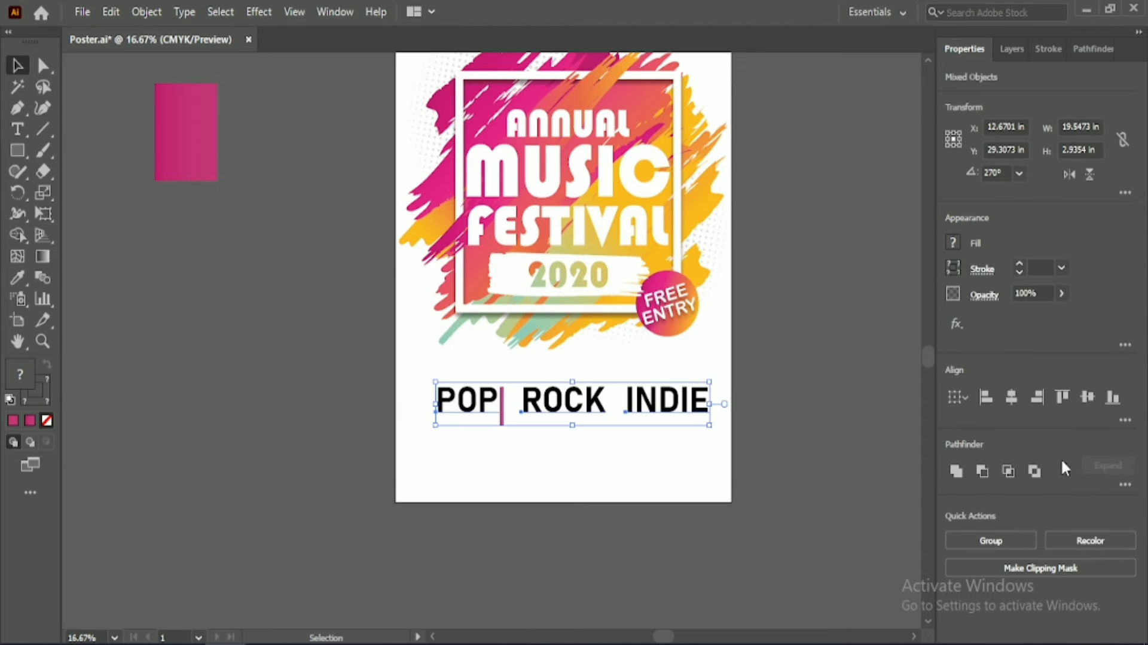
{"action": "left_click", "coordinate": [1112, 402]}
{"action": "left_click", "coordinate": [569, 448]}
Place the divider midway between POP and ROCK and copy it into the gap between ROCK and INDIE.
{"action": "left_click", "coordinate": [503, 424]}
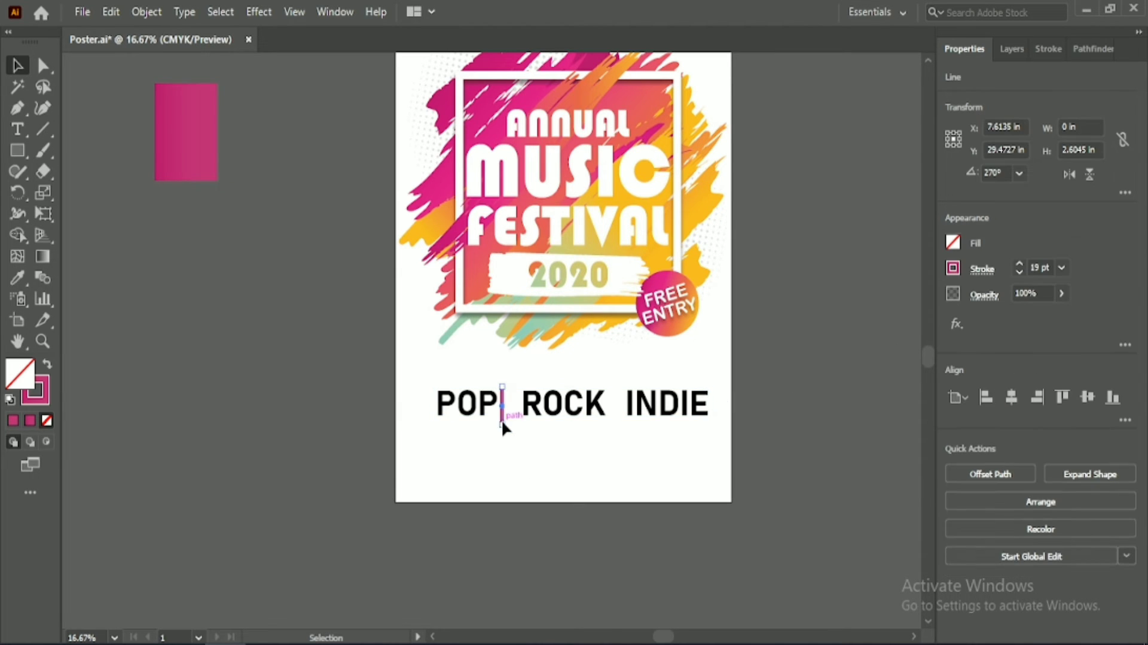
{"action": "left_click_drag", "start_coordinate": [507, 413], "coordinate": [614, 405]}
{"action": "left_click", "coordinate": [614, 446]}
Select only POP, ROCK and INDIE, convert them to outlines and apply the rectangle's pink gradient as their fill.
{"action": "left_click_drag", "start_coordinate": [414, 386], "coordinate": [703, 428]}
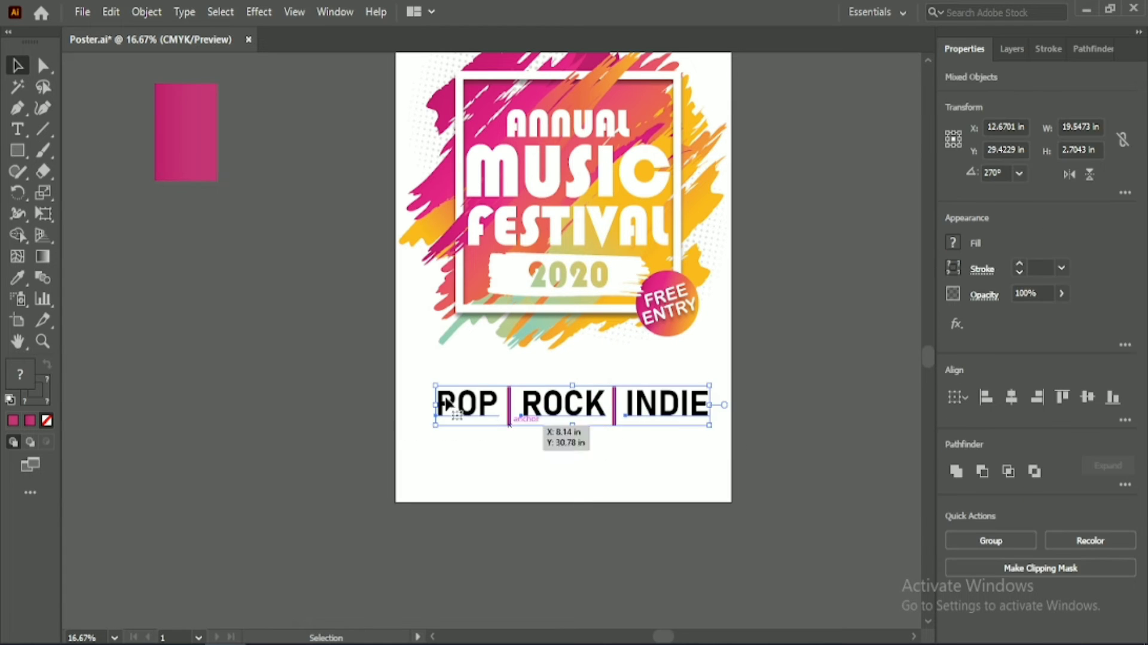
{"action": "left_click", "coordinate": [451, 407]}
{"action": "left_click", "coordinate": [459, 413]}
{"action": "left_click", "coordinate": [528, 415], "text": "shift"}
{"action": "left_click", "coordinate": [634, 415], "text": "shift"}
{"action": "left_click", "coordinate": [18, 278]}
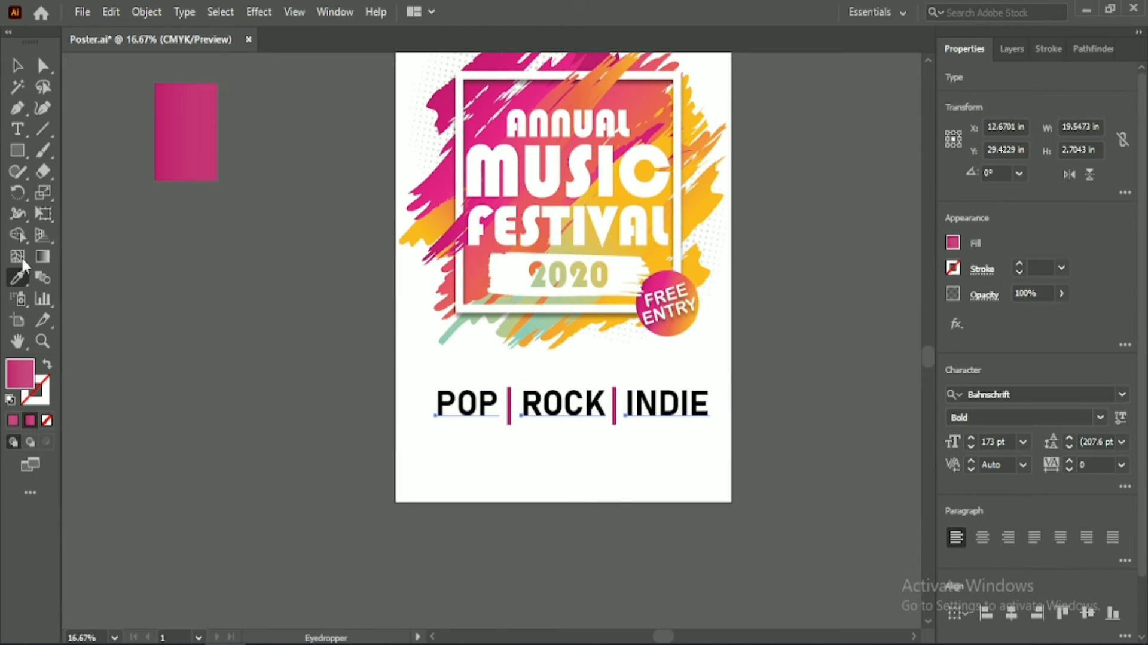
{"action": "left_click", "coordinate": [174, 123]}
{"action": "left_click", "coordinate": [18, 65]}
{"action": "scroll", "coordinate": [1007, 479], "scroll_direction": "down", "scroll_amount": 3}
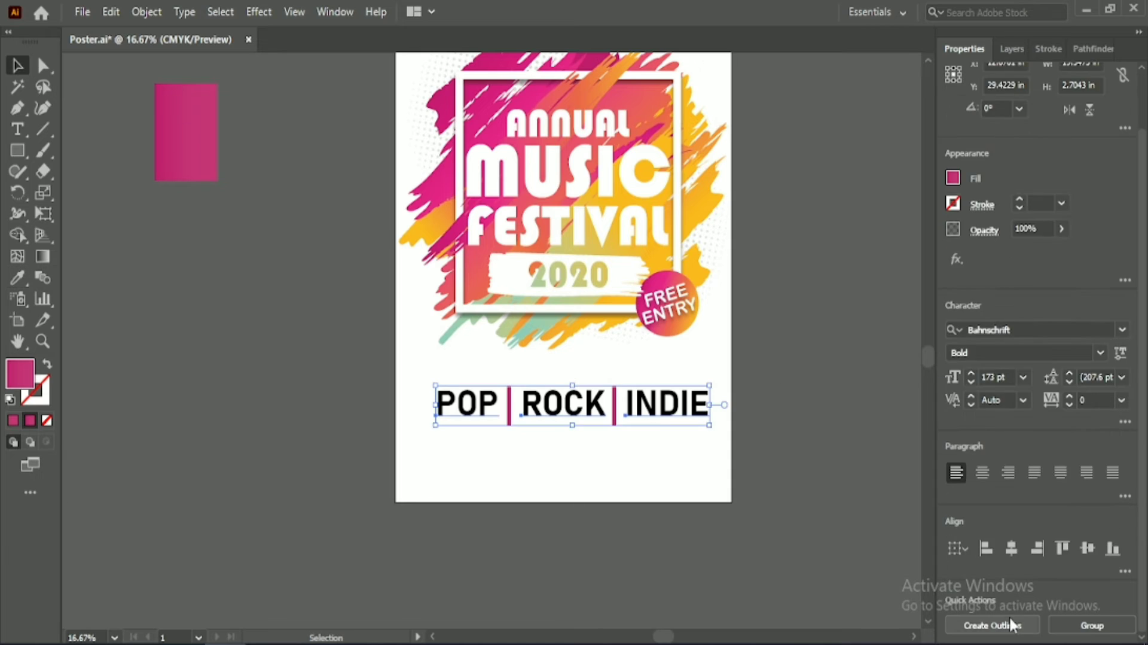
{"action": "left_click", "coordinate": [1011, 625]}
{"action": "left_click", "coordinate": [17, 277]}
{"action": "left_click", "coordinate": [305, 364]}
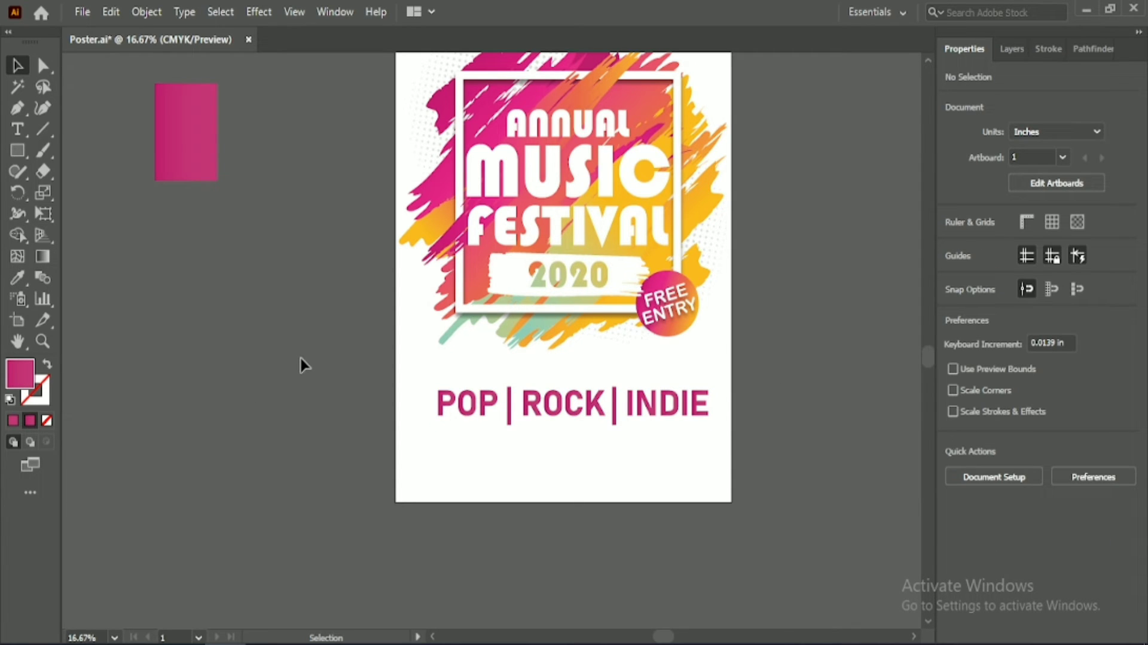
Bottom-align the outlined words with both dividers and move the whole row up closer to the artwork.
{"action": "left_click_drag", "start_coordinate": [296, 357], "coordinate": [863, 519]}
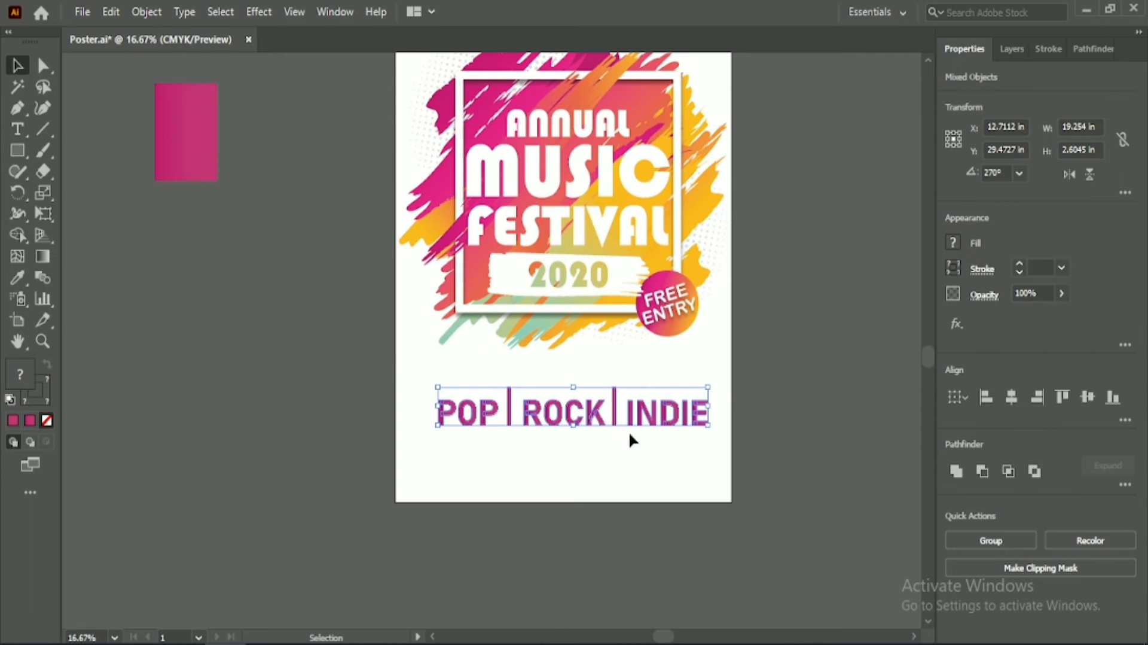
{"action": "left_click_drag", "start_coordinate": [629, 430], "coordinate": [623, 412]}
{"action": "left_click", "coordinate": [643, 461]}
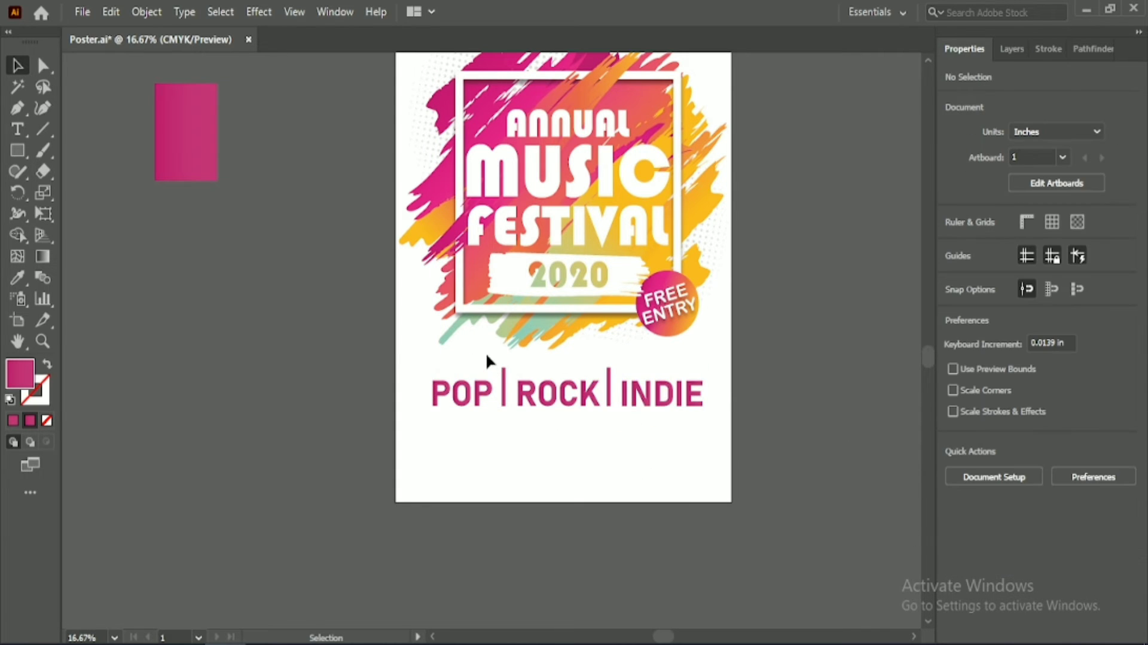
Shorten both divider lines to about 2.12 in tall.
{"action": "left_click_drag", "start_coordinate": [626, 368], "coordinate": [626, 373]}
{"action": "left_click_drag", "start_coordinate": [556, 368], "coordinate": [557, 376]}
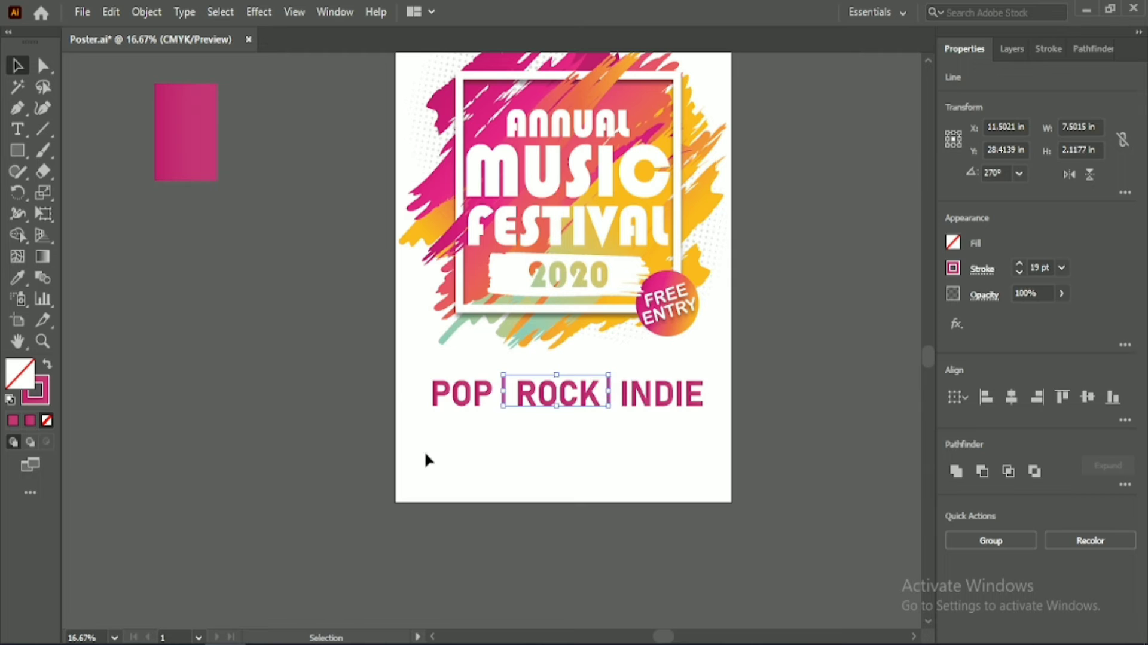
Align the vertical centres of the genre words and dividers and group them.
{"action": "left_click_drag", "start_coordinate": [423, 452], "coordinate": [752, 395]}
{"action": "left_click", "coordinate": [1087, 398]}
{"action": "left_click", "coordinate": [989, 540]}
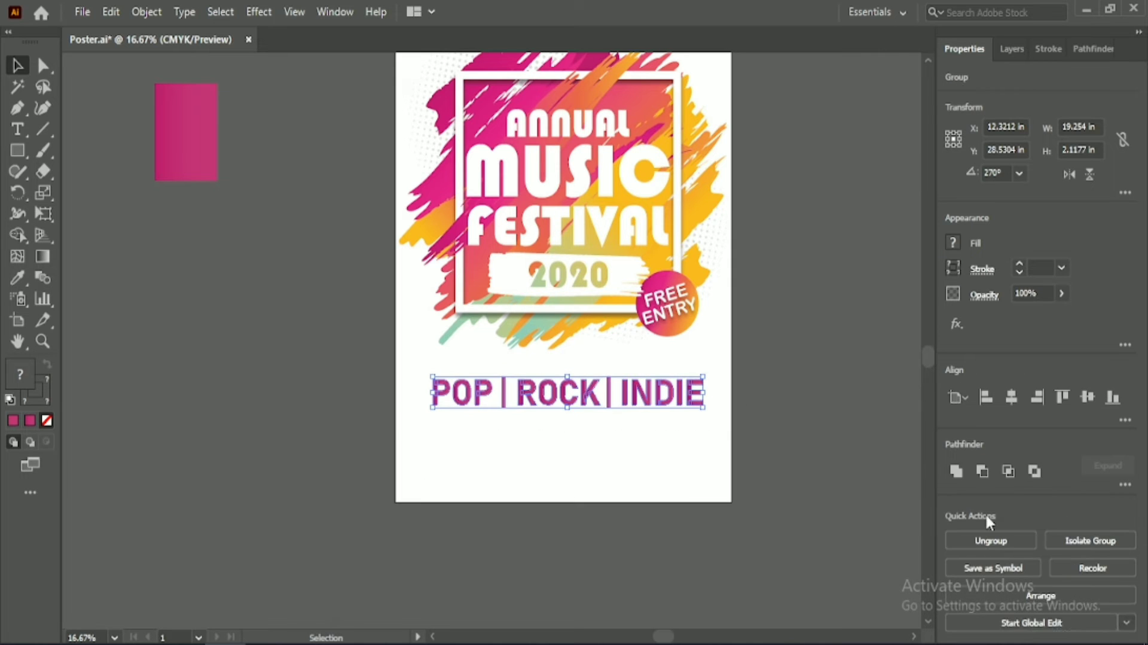
Enlarge the grouped genre row to about 21.27 in wide and centre it horizontally on the artboard.
{"action": "left_click", "coordinate": [1011, 397]}
{"action": "left_click_drag", "start_coordinate": [701, 393], "coordinate": [728, 393]}
{"action": "left_click", "coordinate": [1012, 397]}
{"action": "left_click", "coordinate": [556, 461]}
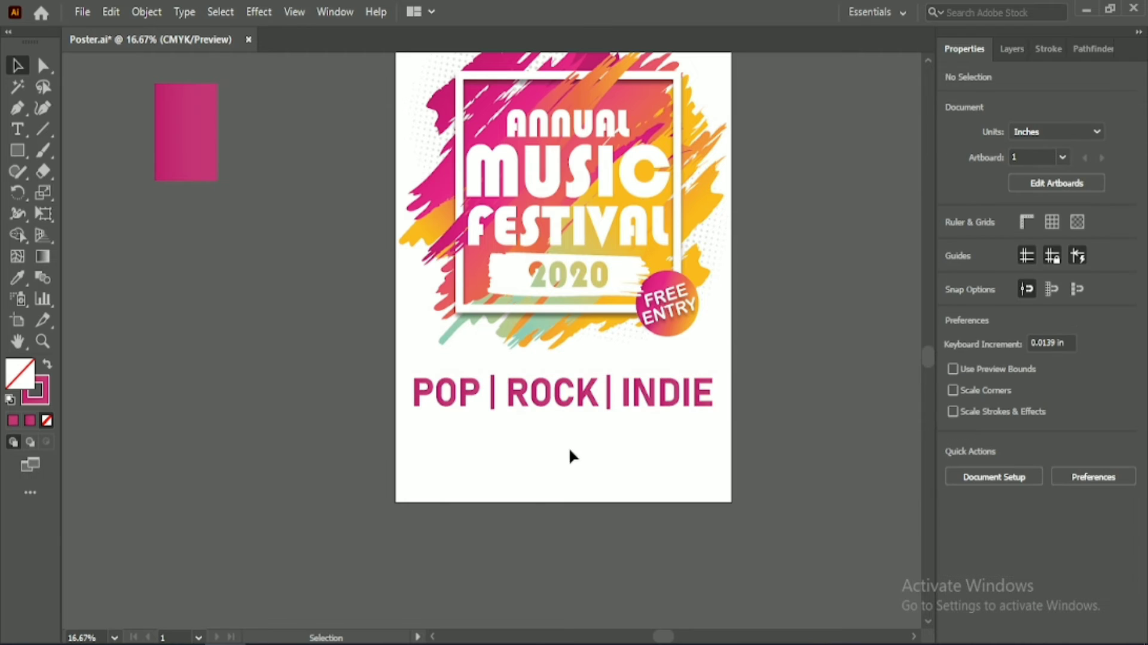
Move the genre row up closer to the artwork and delete the pink gradient rectangle beside the artboard.
{"action": "left_click_drag", "start_coordinate": [566, 399], "coordinate": [559, 396]}
{"action": "key", "text": "shift+Up"}
{"action": "key", "text": "shift+Up"}
{"action": "key", "text": "shift+Up"}
{"action": "key", "text": "shift+Up"}
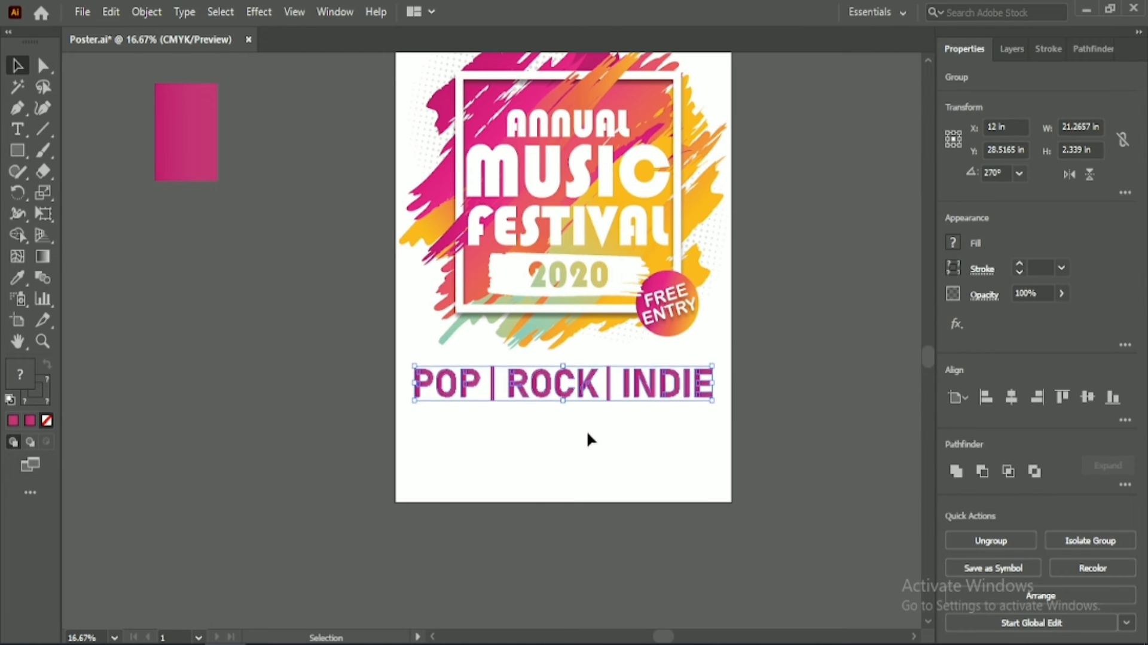
{"action": "left_click", "coordinate": [581, 421]}
{"action": "left_click", "coordinate": [203, 150]}
{"action": "key", "text": "Delete"}
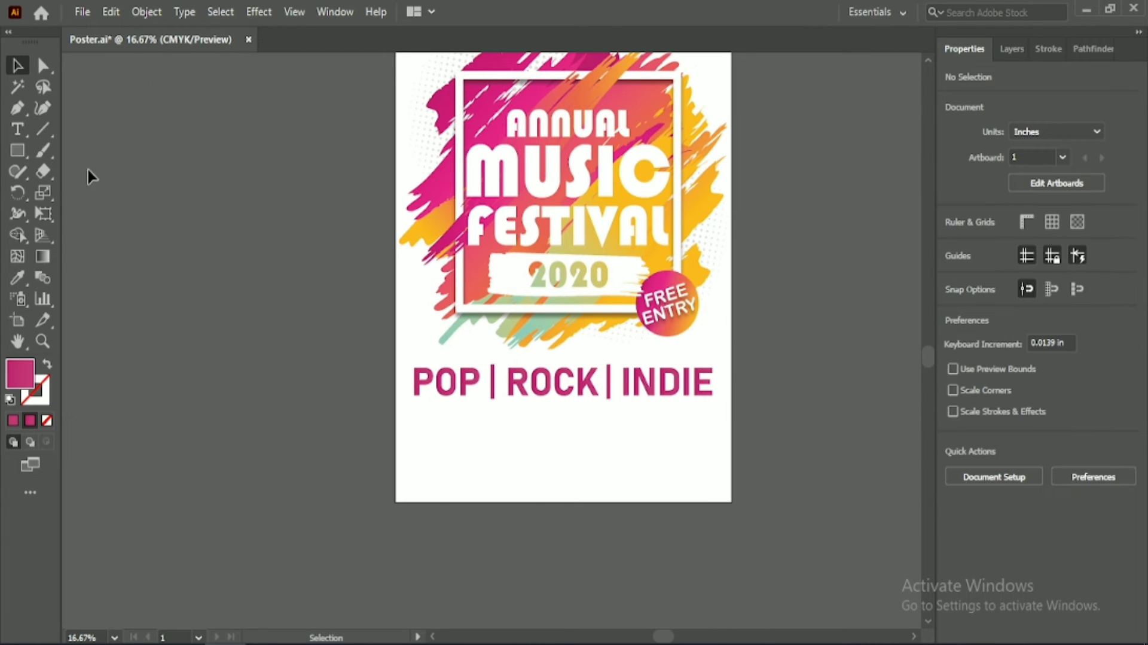
Add the text "SEPTEMBER 29" beneath the genre row.
{"action": "left_click", "coordinate": [444, 432]}
{"action": "key", "text": "BackSpace"}
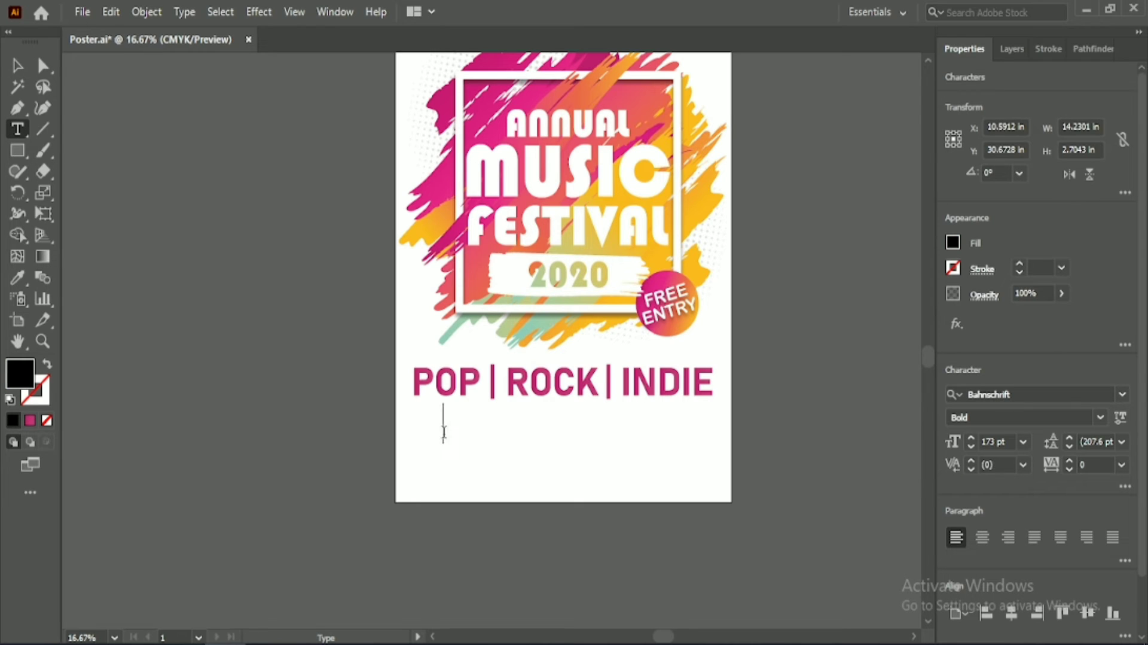
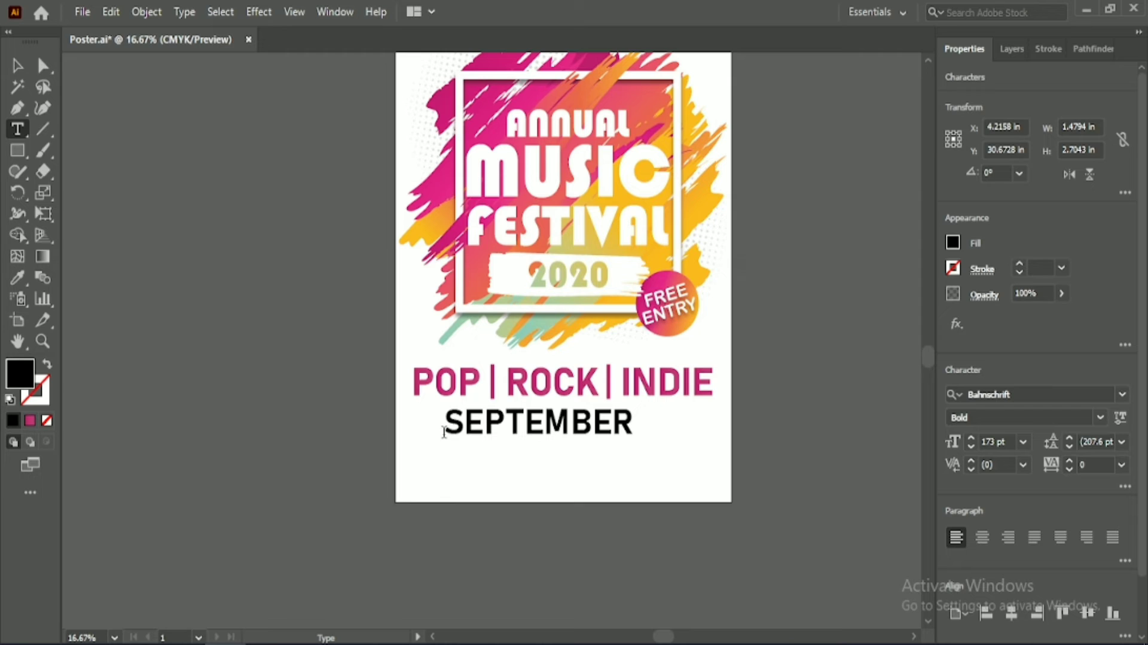
{"action": "key", "text": "BackSpace"}
{"action": "key", "text": "BackSpace"}
{"action": "key", "text": "BackSpace"}
{"action": "key", "text": "BackSpace"}
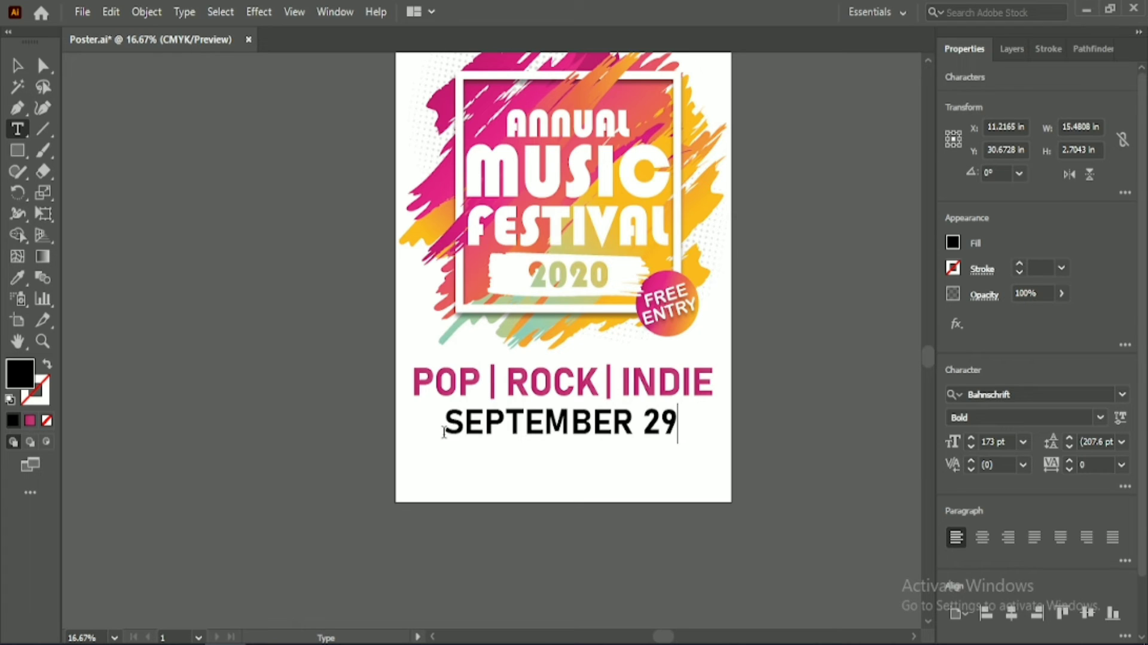
{"action": "left_click", "coordinate": [446, 465]}
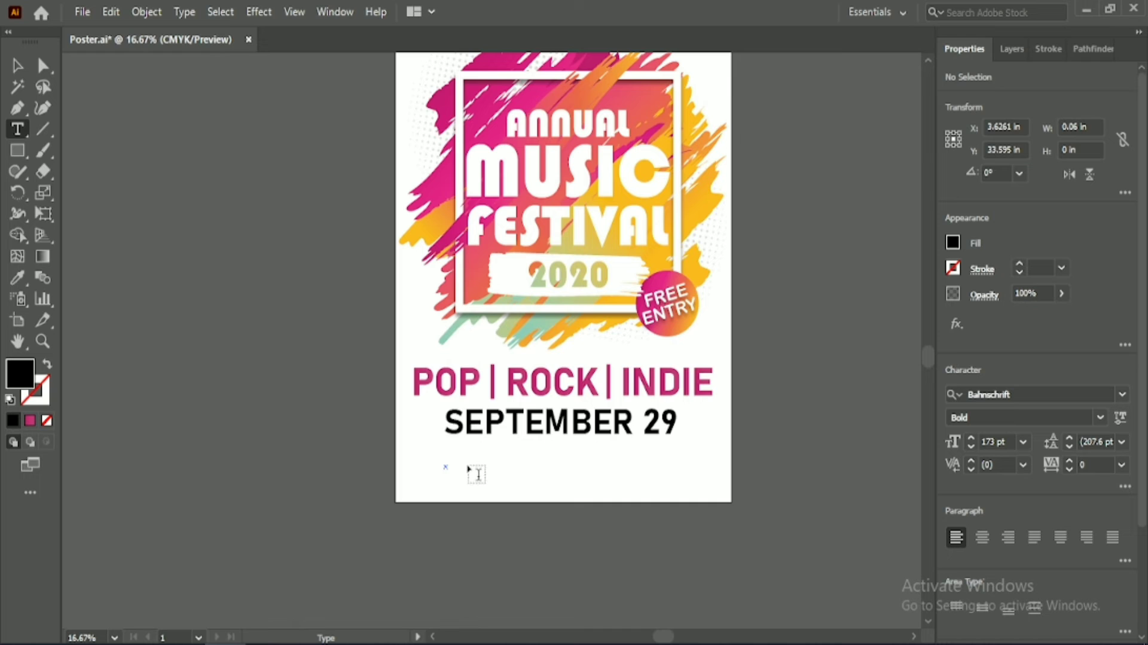
{"action": "left_click", "coordinate": [454, 462]}
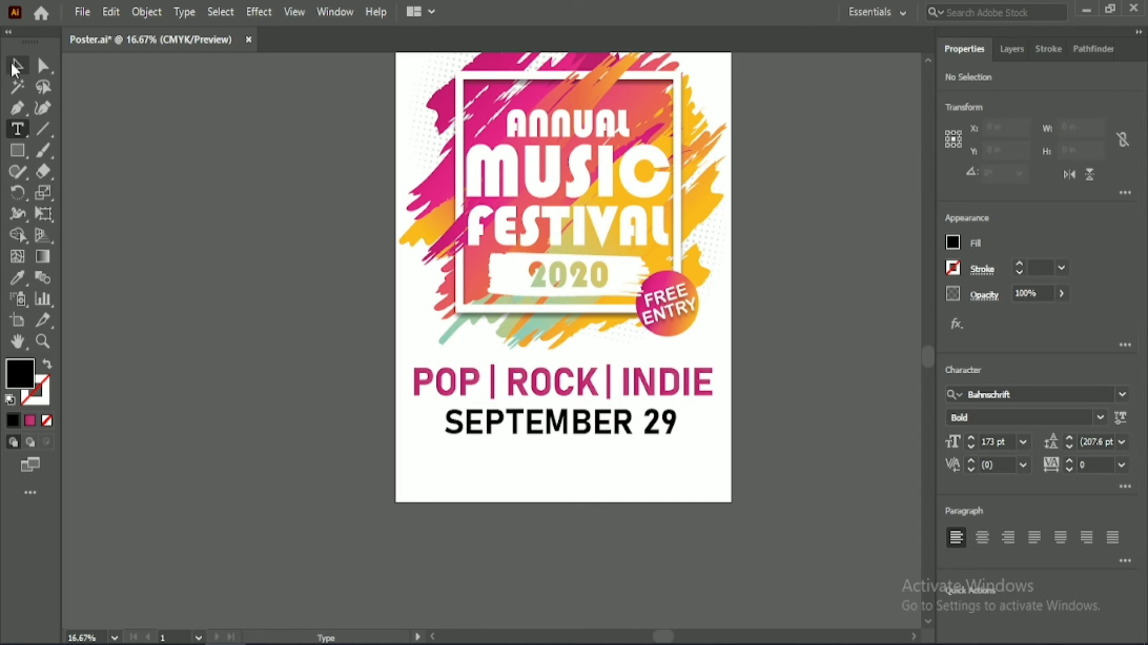
{"action": "left_click", "coordinate": [18, 66]}
{"action": "left_click_drag", "start_coordinate": [366, 422], "coordinate": [443, 510]}
{"action": "left_click", "coordinate": [443, 510]}
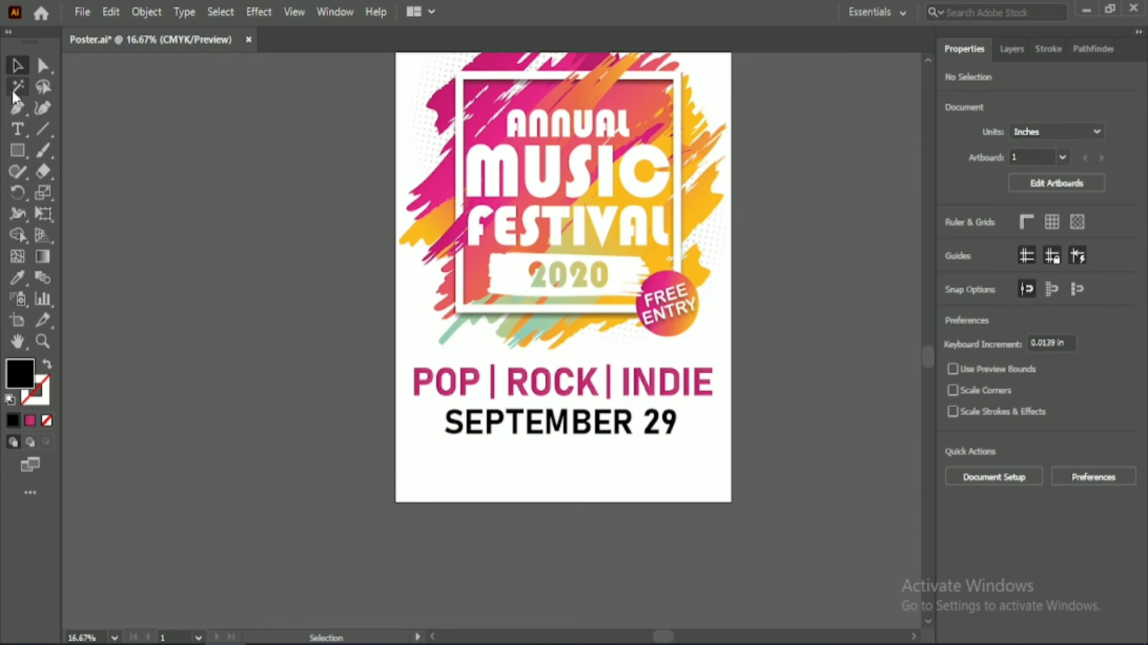
Add the text line "MUSIC LAND START AT 09 AM" beneath the date.
{"action": "left_click", "coordinate": [17, 129]}
{"action": "left_click", "coordinate": [436, 461]}
{"action": "key", "text": "BackSpace"}
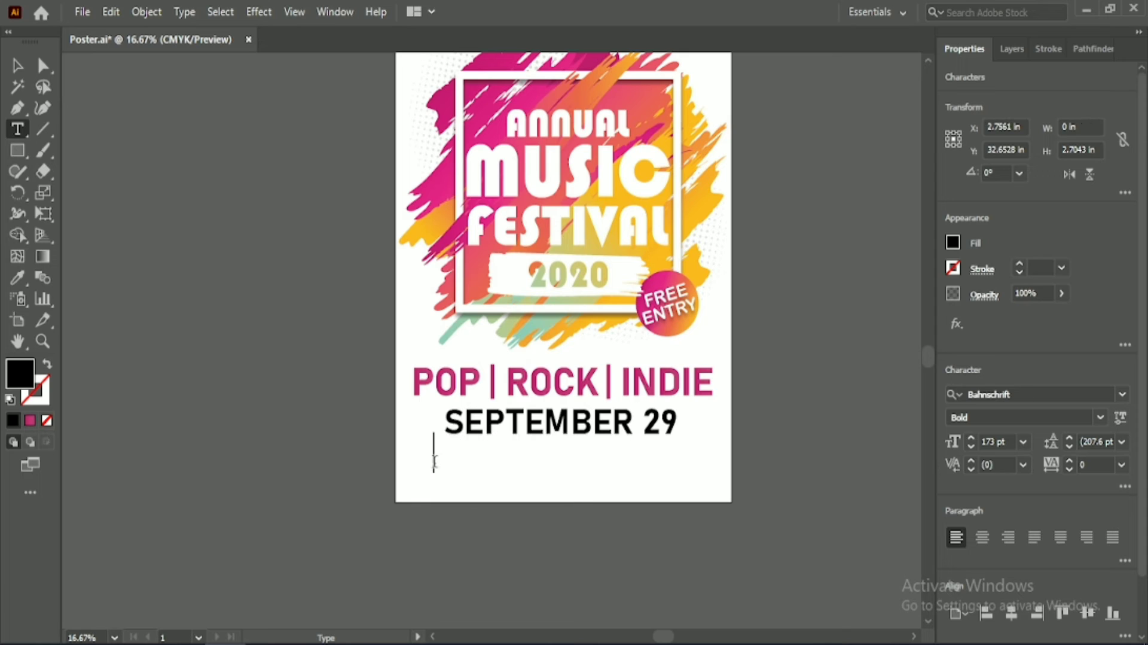
{"action": "type", "text": "MUSIC"}
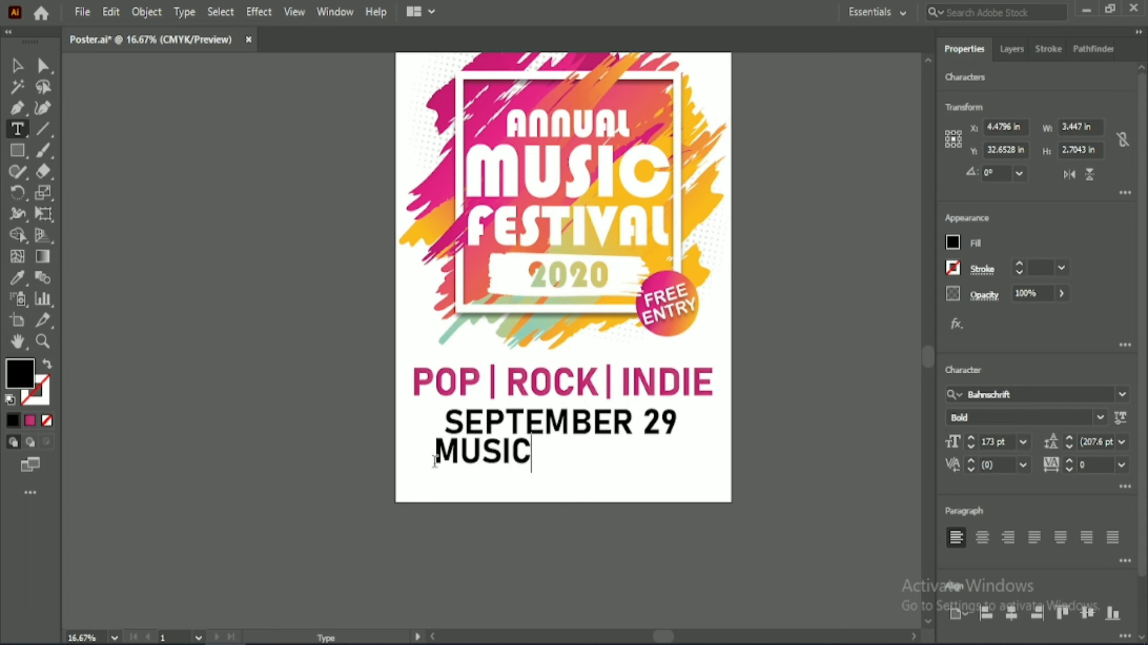
{"action": "type", "text": " LAND"}
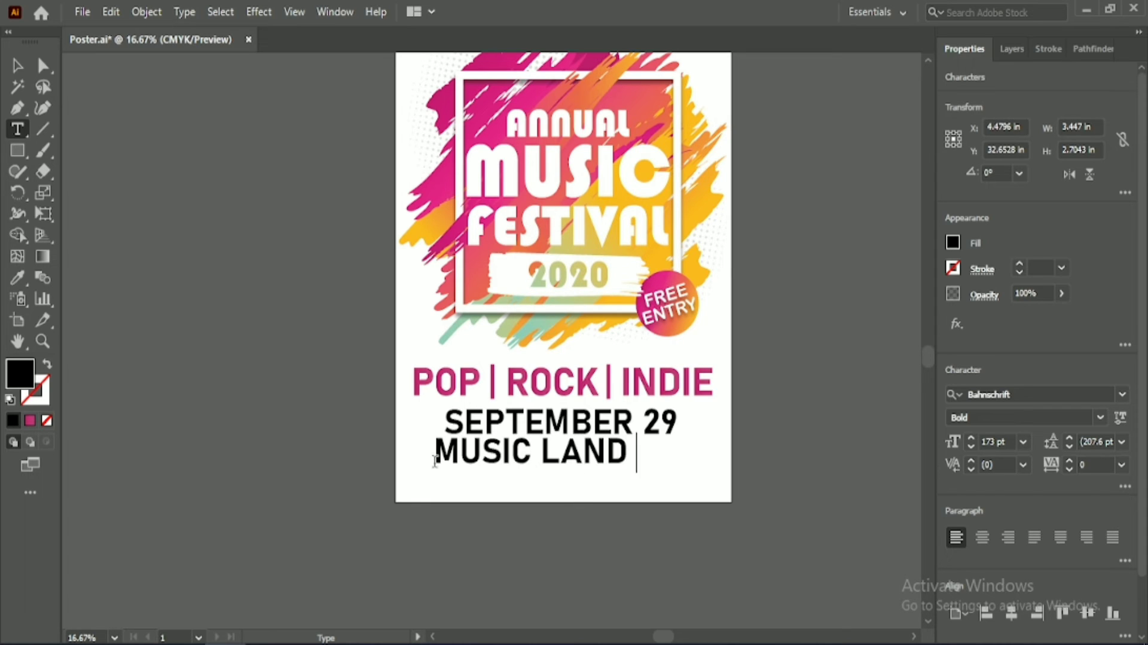
{"action": "type", "text": " START AT 09 AM"}
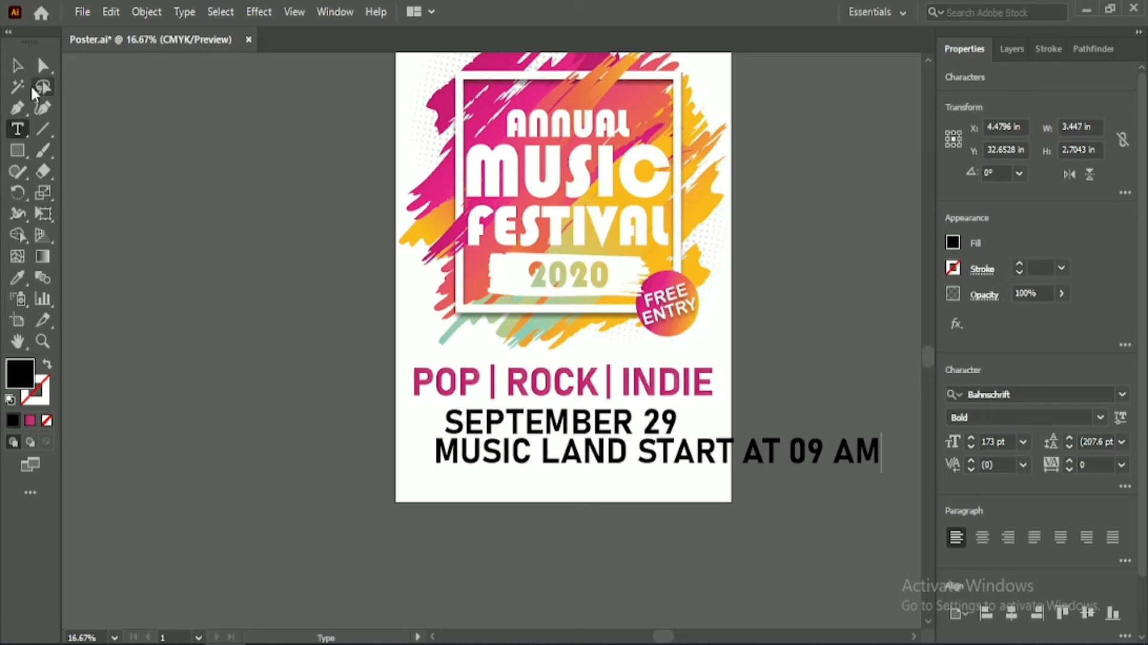
Convert the MUSIC LAND line to outlines and give it the genre row's pink gradient fill.
{"action": "left_click", "coordinate": [17, 66]}
{"action": "left_click", "coordinate": [249, 441]}
{"action": "left_click", "coordinate": [439, 453]}
{"action": "key", "text": "i"}
{"action": "left_click", "coordinate": [432, 375]}
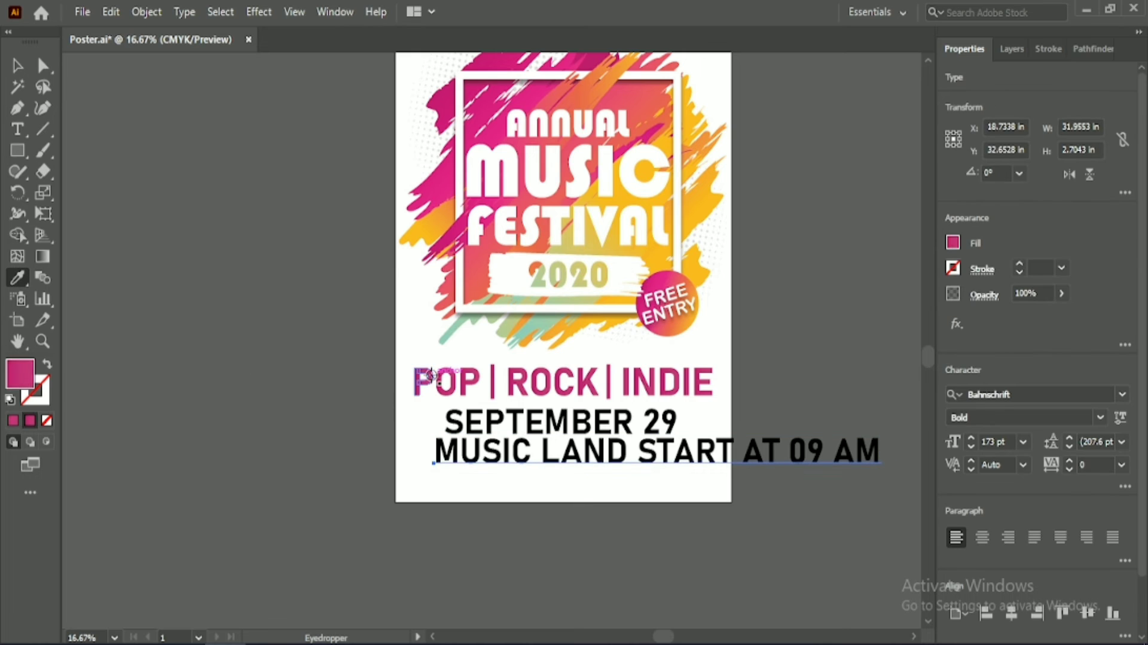
{"action": "key", "text": "ctrl+shift+o"}
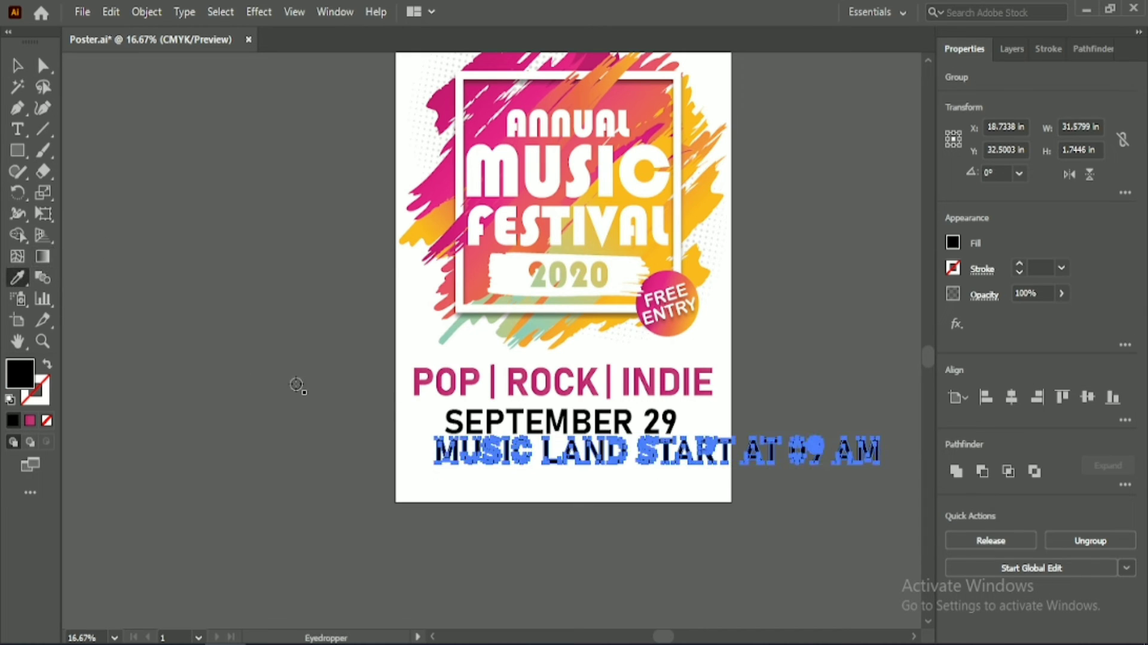
{"action": "left_click", "coordinate": [443, 383]}
{"action": "left_click", "coordinate": [17, 66]}
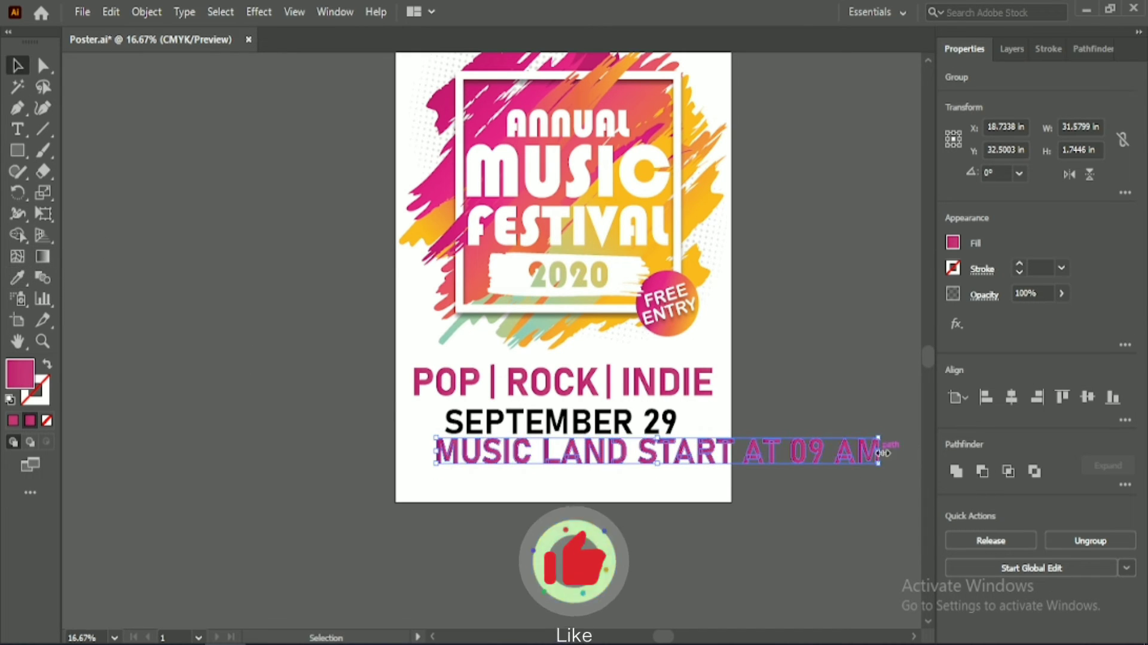
Scale the MUSIC LAND line down to about 19.72 in wide and centre it horizontally on the artboard.
{"action": "left_click_drag", "start_coordinate": [883, 452], "coordinate": [735, 454]}
{"action": "left_click", "coordinate": [1011, 396]}
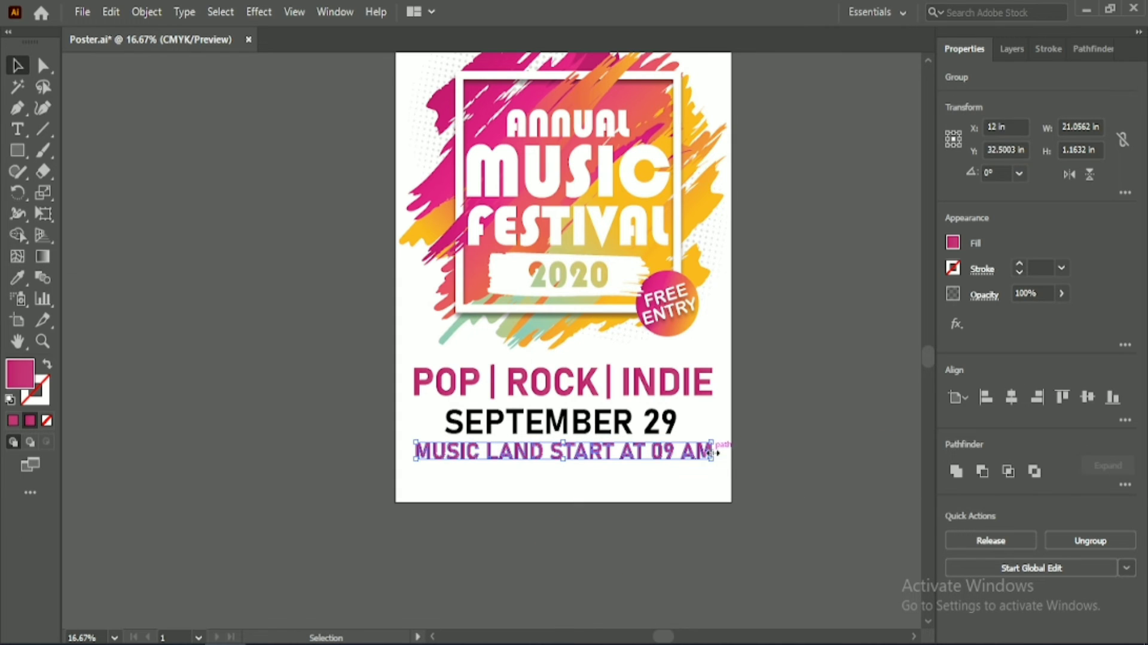
{"action": "left_click", "coordinate": [739, 522]}
Set the SEPTEMBER 29 text to 126 pt and centre it horizontally on the artboard.
{"action": "left_click", "coordinate": [655, 426]}
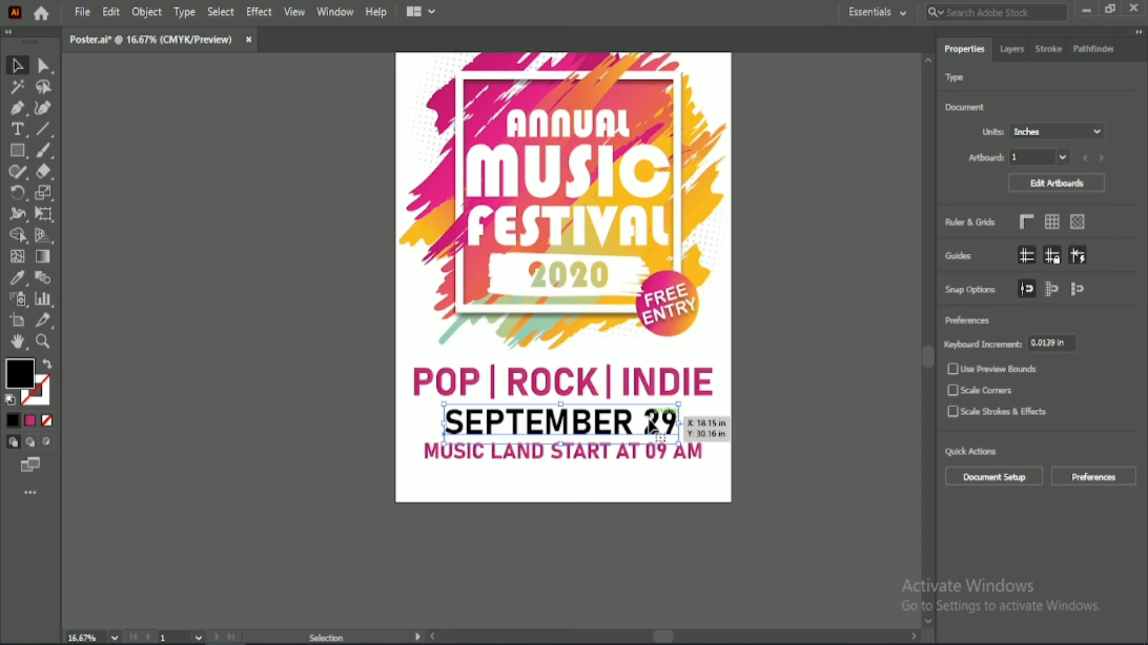
{"action": "left_click", "coordinate": [990, 441]}
{"action": "scroll", "coordinate": [990, 441], "scroll_direction": "down", "scroll_amount": 10}
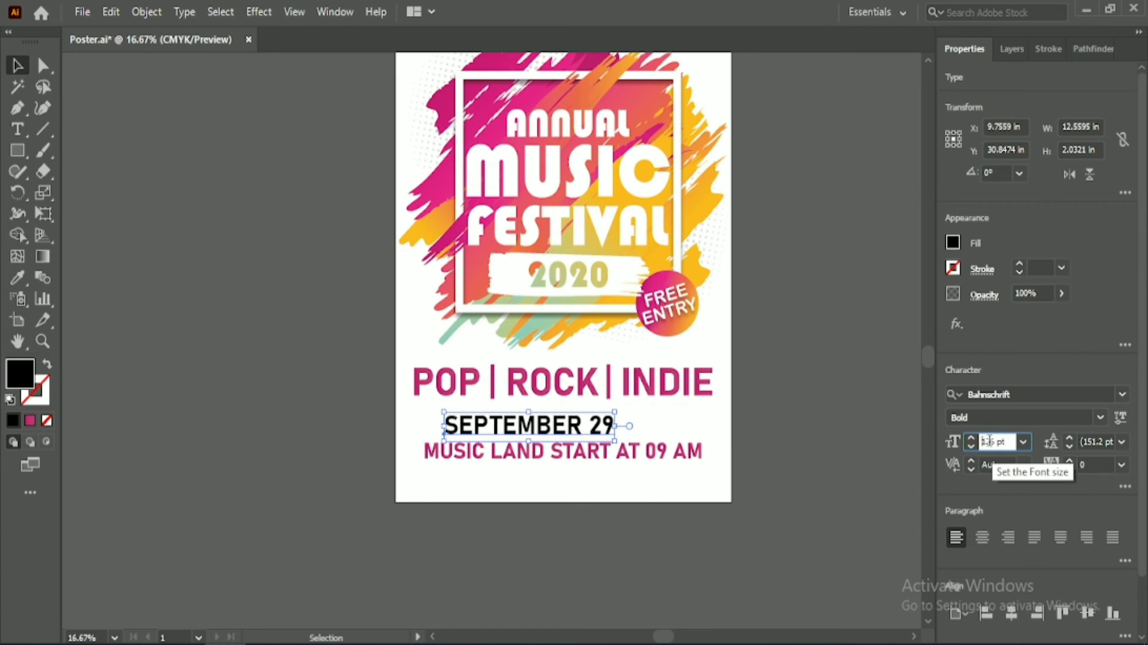
{"action": "left_click", "coordinate": [1012, 614]}
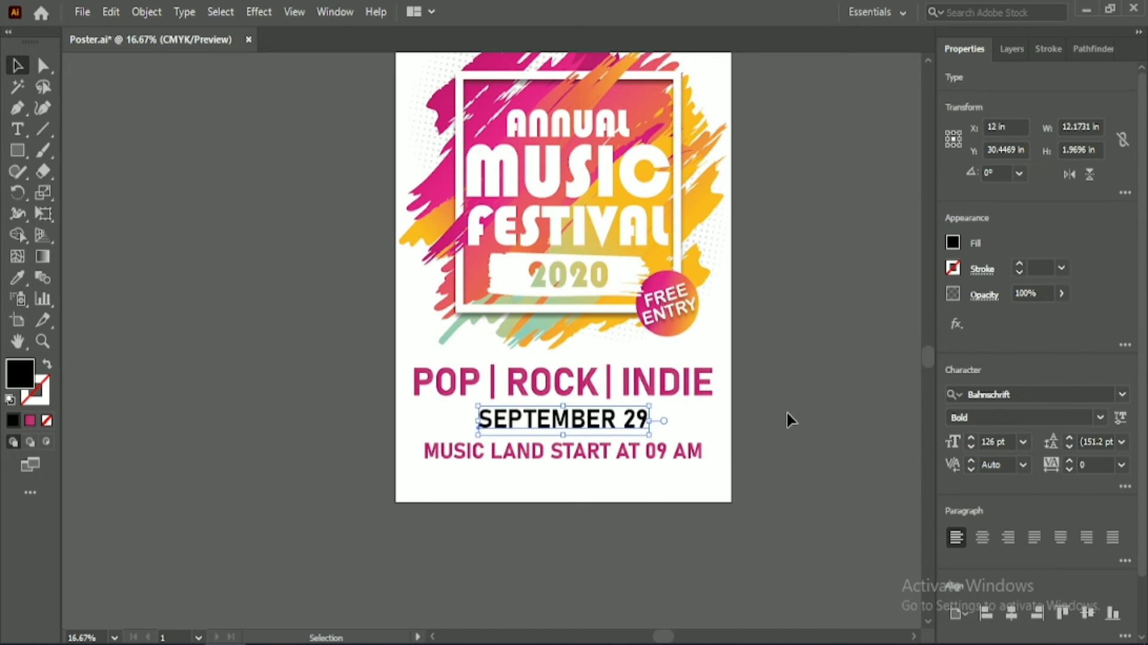
{"action": "left_click", "coordinate": [787, 411]}
{"action": "scroll", "coordinate": [787, 411], "scroll_direction": "up", "scroll_amount": 3}
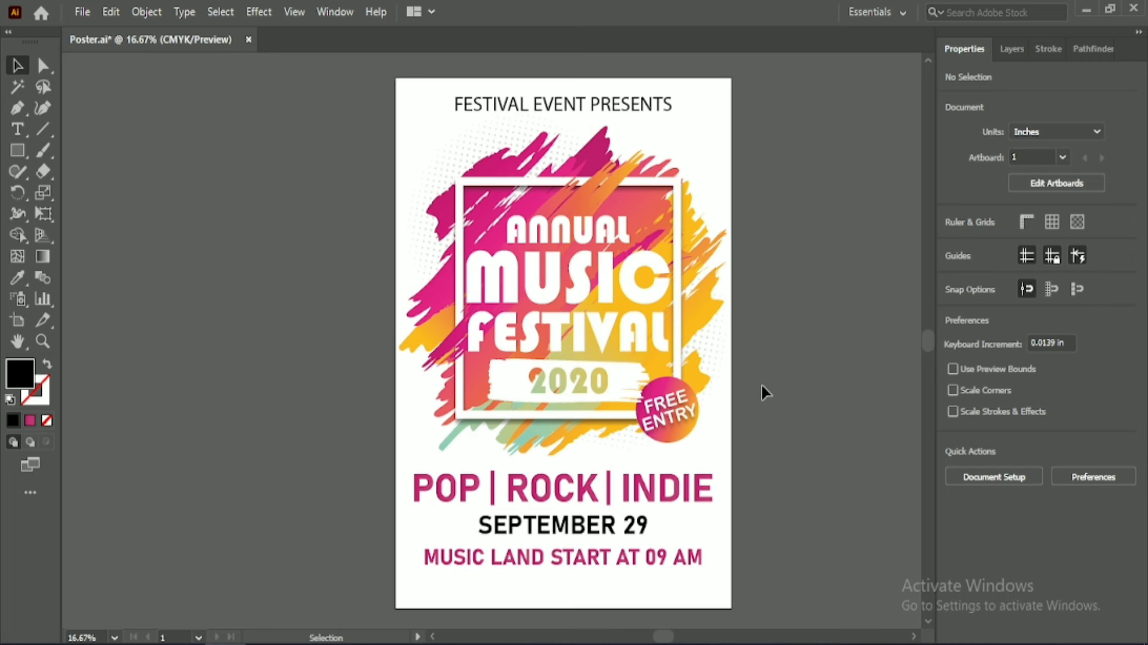
Shrink the MUSIC LAND line proportionally to about 15.99 in wide and move it up closer to the date.
{"action": "left_click", "coordinate": [655, 559]}
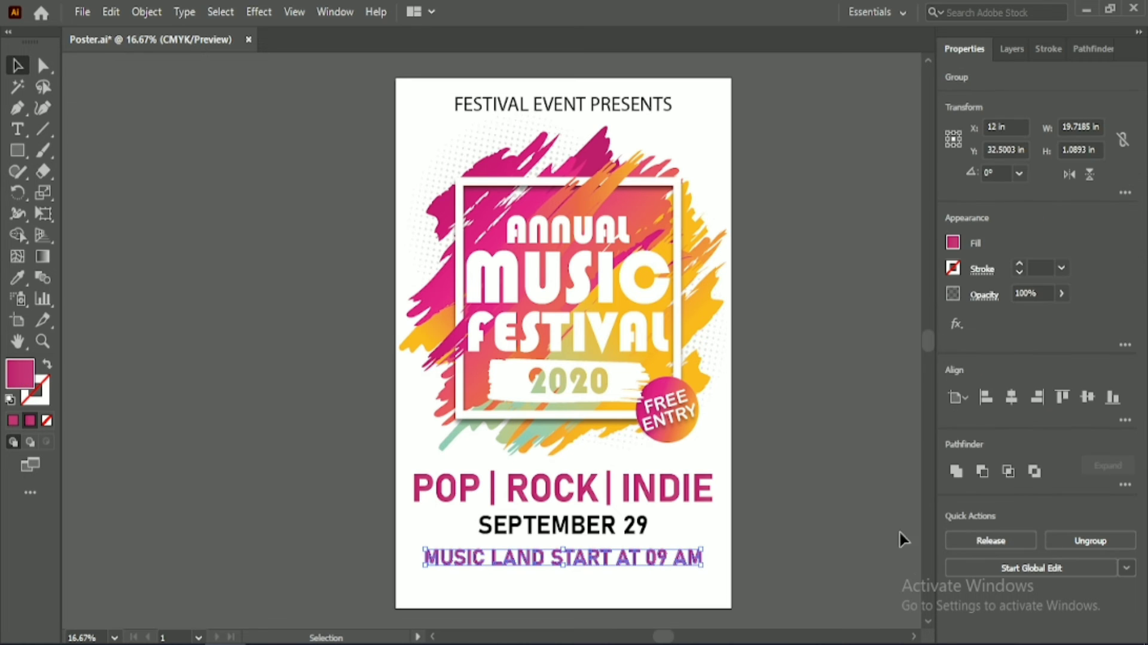
{"action": "left_click_drag", "start_coordinate": [708, 558], "coordinate": [682, 559]}
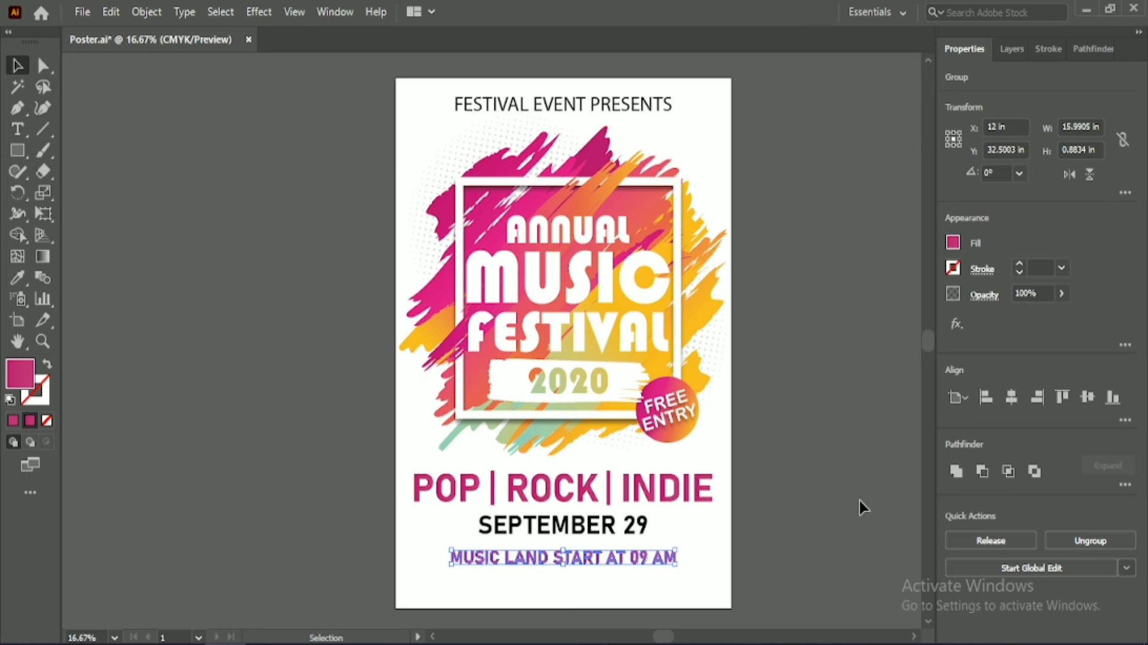
{"action": "key", "text": "shift+Up"}
{"action": "key", "text": "shift+Up"}
{"action": "key", "text": "shift+Up"}
{"action": "key", "text": "Up"}
{"action": "key", "text": "Up"}
{"action": "key", "text": "Up"}
{"action": "key", "text": "Up"}
{"action": "key", "text": "Up"}
{"action": "key", "text": "ctrl+shift+a"}
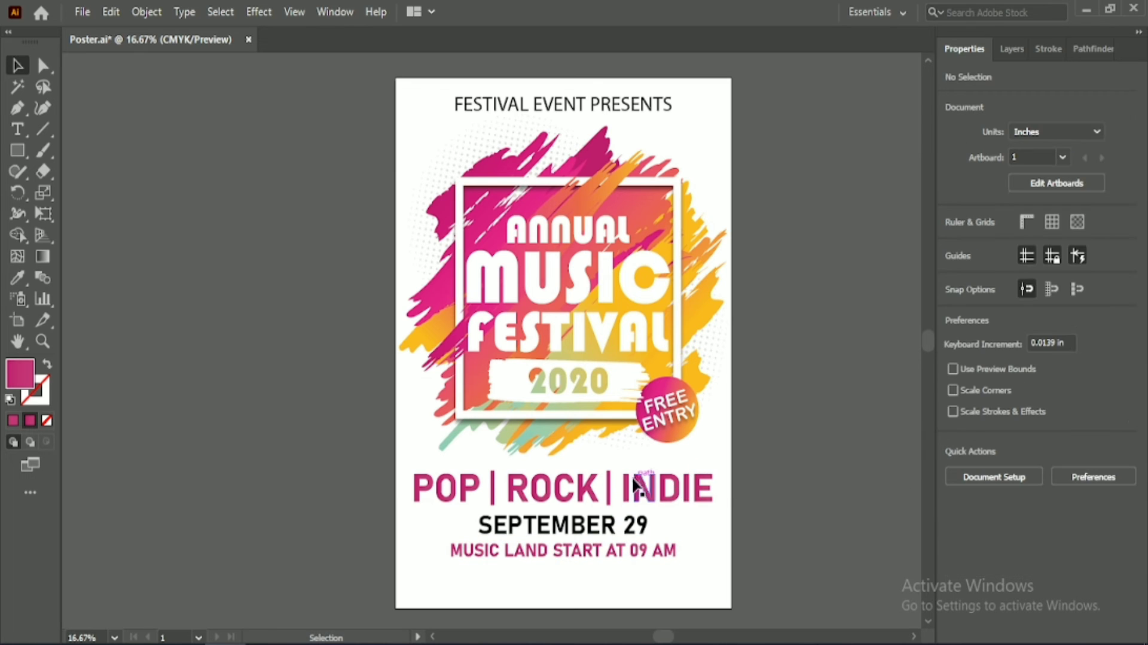
Move the genre row up slightly towards the artwork and move the SEPTEMBER 29 text up beneath it.
{"action": "left_click", "coordinate": [693, 495]}
{"action": "key", "text": "shift+Up"}
{"action": "key", "text": "shift+Up"}
{"action": "key", "text": "shift+Up"}
{"action": "left_click", "coordinate": [623, 525]}
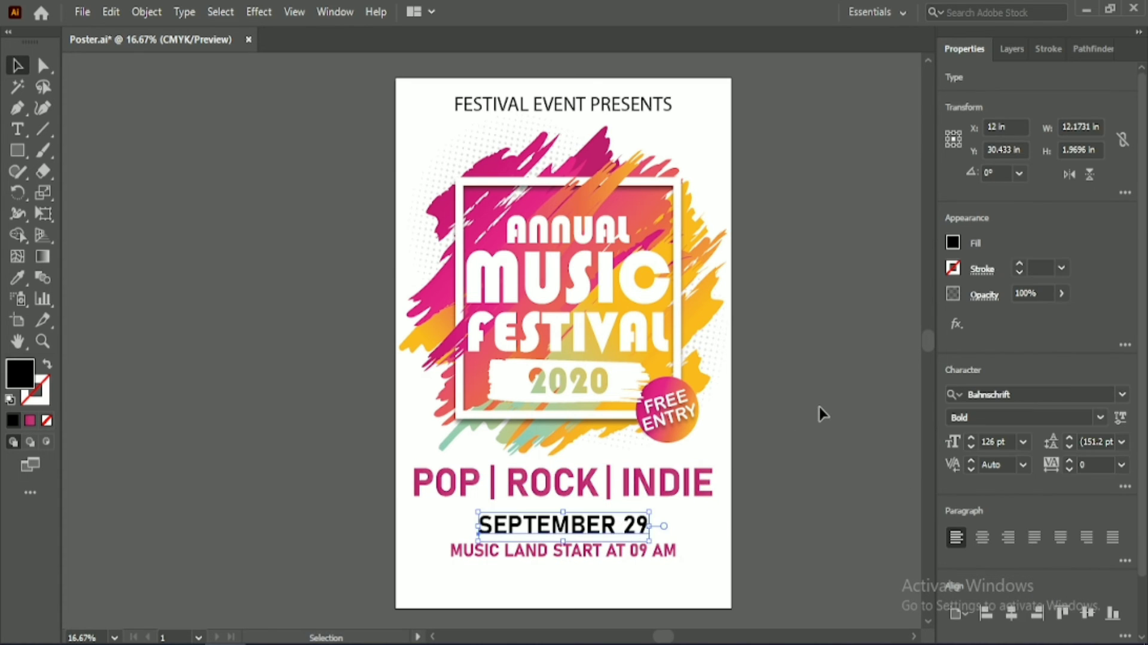
{"action": "key", "text": "shift+Up"}
{"action": "key", "text": "shift+Up"}
{"action": "key", "text": "shift+Up"}
{"action": "key", "text": "shift+Up"}
{"action": "key", "text": "shift+Up"}
{"action": "key", "text": "ctrl+shift+a"}
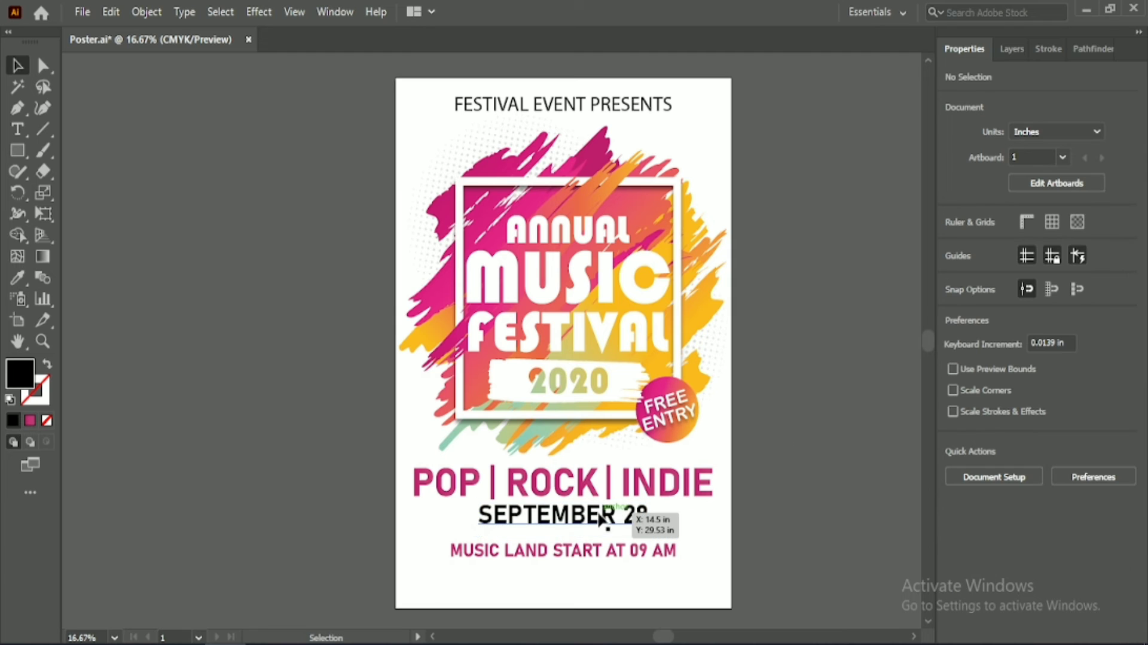
Move the MUSIC LAND line up under the date and fine-tune the date's height to even out the line spacing.
{"action": "left_click", "coordinate": [588, 550]}
{"action": "key", "text": "shift+Up"}
{"action": "key", "text": "shift+Up"}
{"action": "key", "text": "shift+Up"}
{"action": "key", "text": "shift+Up"}
{"action": "left_click", "coordinate": [637, 518]}
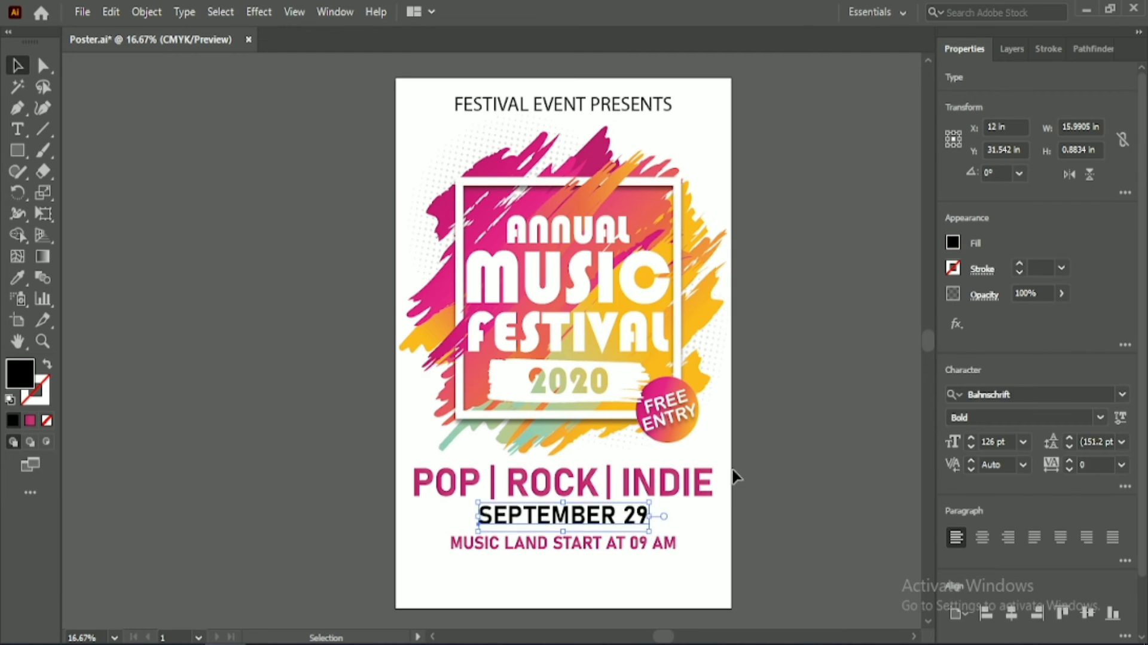
{"action": "key", "text": "shift+Down"}
{"action": "left_click", "coordinate": [616, 543]}
{"action": "key", "text": "shift+Up"}
{"action": "key", "text": "shift+Up"}
{"action": "key", "text": "shift+Down"}
{"action": "left_click", "coordinate": [799, 476]}
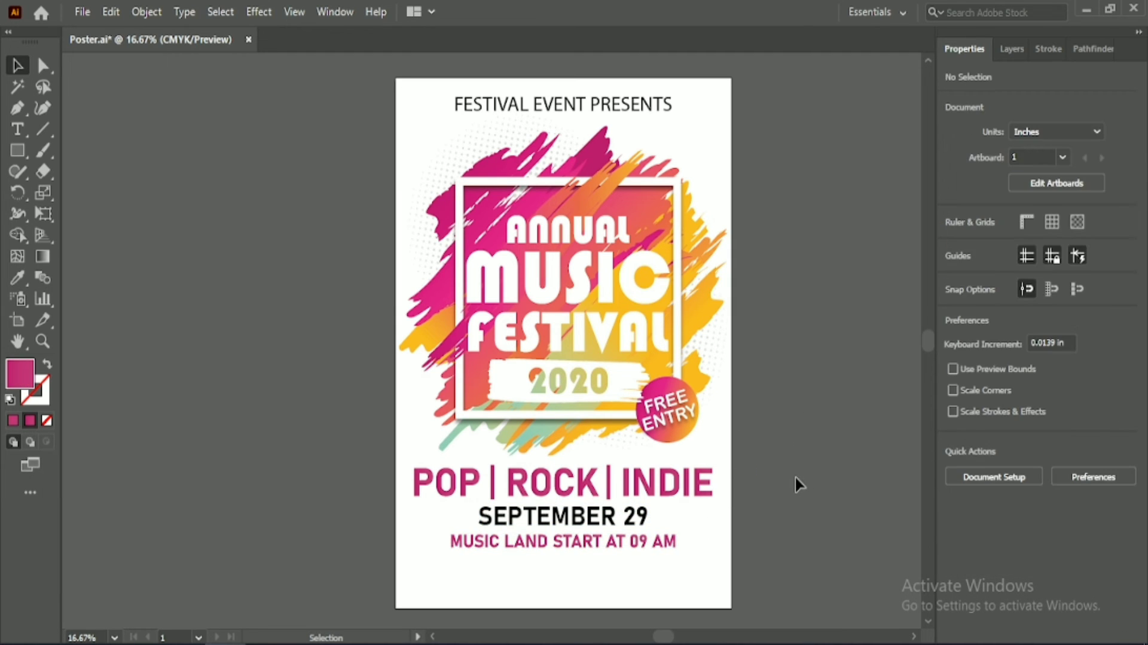
Draw a rectangle about 16.12 in wide and 2.58 in tall below the MUSIC LAND line, without fill and with a pink stroke.
{"action": "scroll", "coordinate": [558, 548], "scroll_direction": "down", "scroll_amount": 1}
{"action": "scroll", "coordinate": [552, 540], "scroll_direction": "up", "scroll_amount": 2}
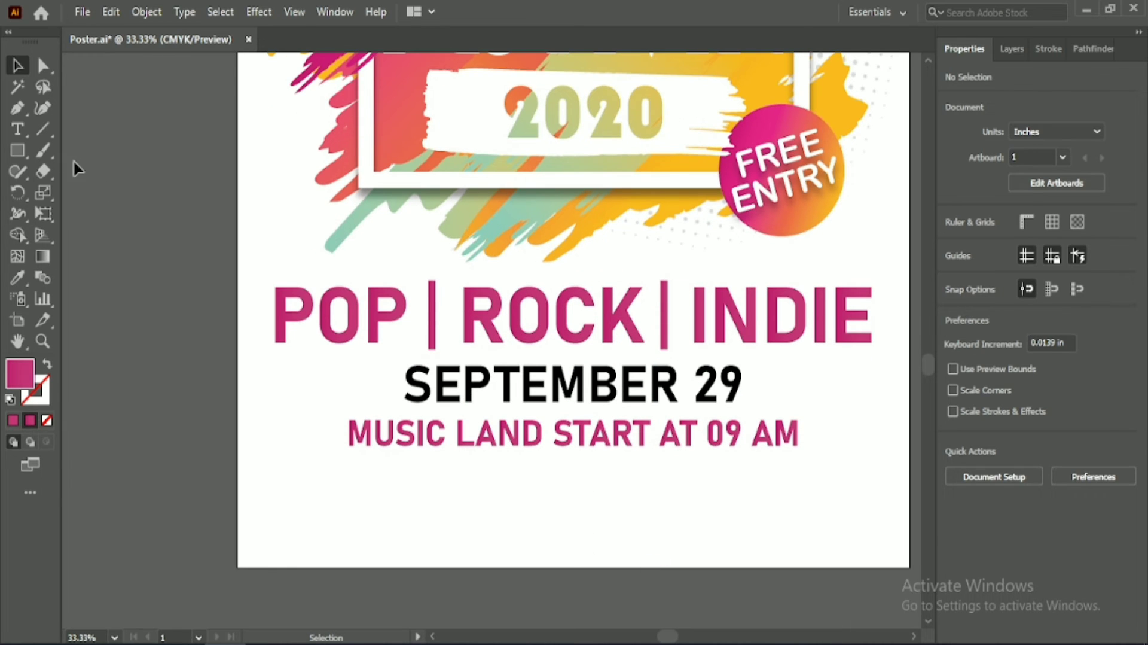
{"action": "key", "text": "m"}
{"action": "mouse_move", "coordinate": [350, 459]}
{"action": "left_mouse_down"}
{"action": "mouse_move", "coordinate": [600, 512]}
{"action": "mouse_move", "coordinate": [801, 534]}
{"action": "left_mouse_up"}
{"action": "left_click", "coordinate": [47, 363]}
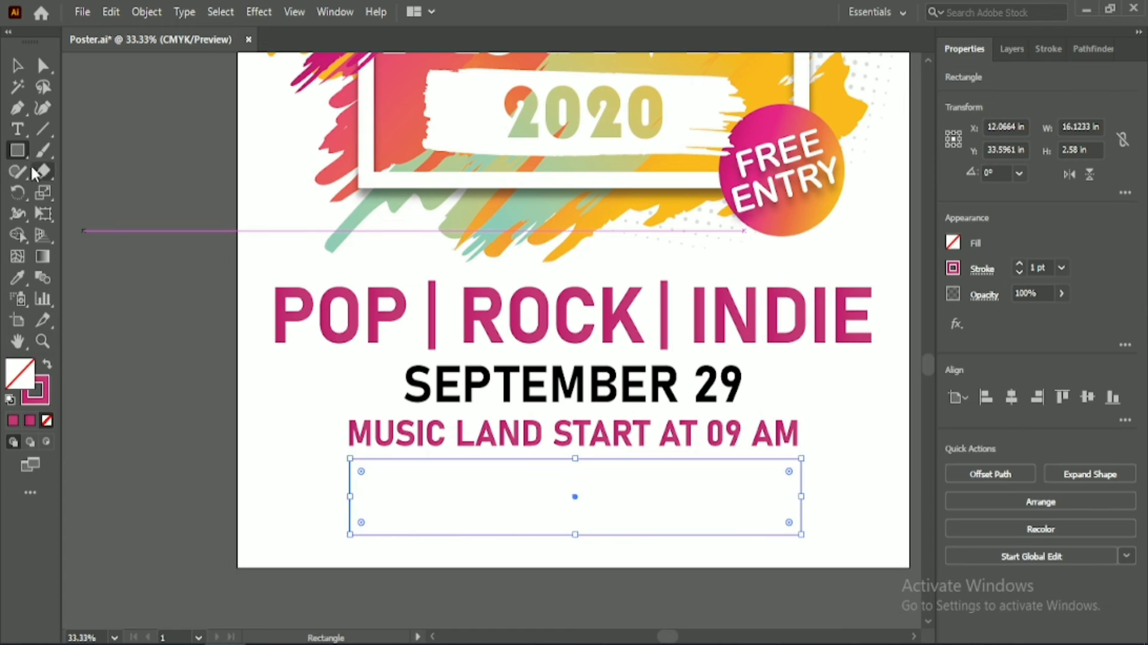
Turn the rectangle into an area text frame with placeholder text and set the font size to 42 pt.
{"action": "left_click", "coordinate": [17, 129]}
{"action": "left_click", "coordinate": [353, 467]}
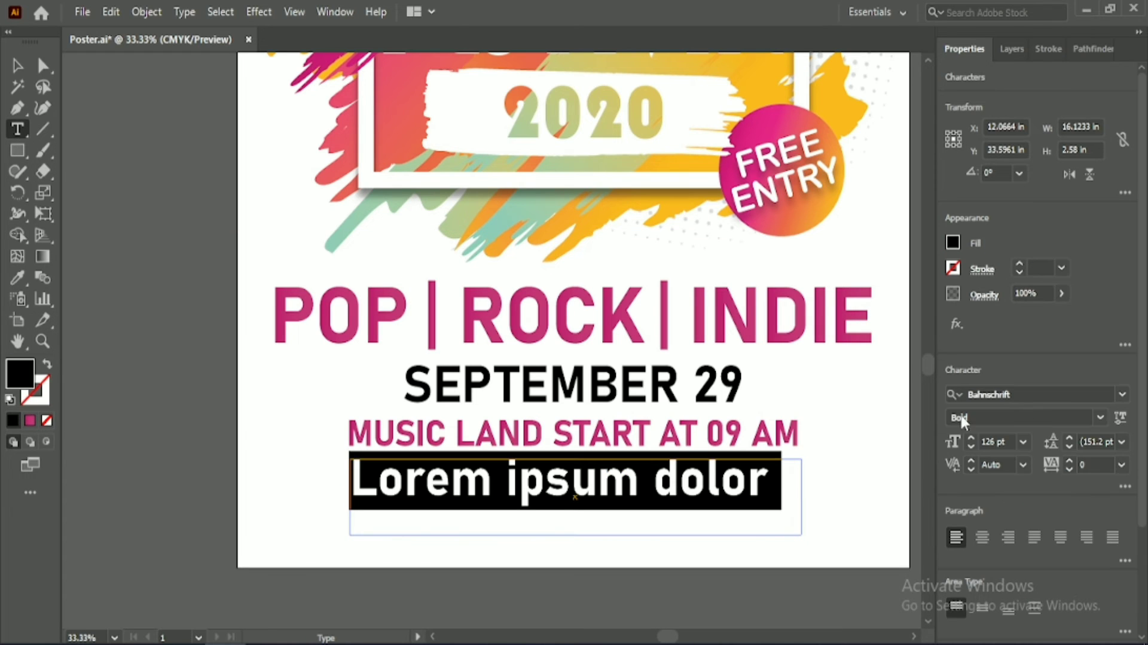
{"action": "left_click", "coordinate": [1005, 438]}
{"action": "scroll", "coordinate": [1005, 437], "scroll_direction": "down", "scroll_amount": 20}
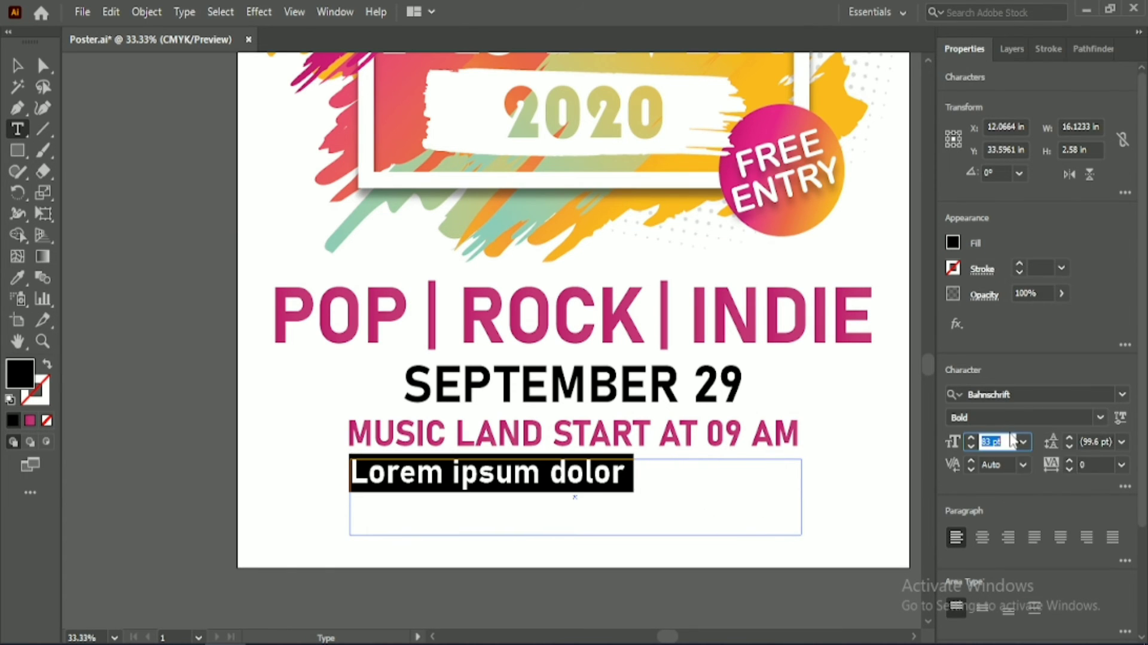
{"action": "scroll", "coordinate": [1013, 438], "scroll_direction": "down", "scroll_amount": 3}
{"action": "scroll", "coordinate": [1007, 310], "scroll_direction": "up", "scroll_amount": 1}
{"action": "scroll", "coordinate": [1007, 308], "scroll_direction": "down", "scroll_amount": 20}
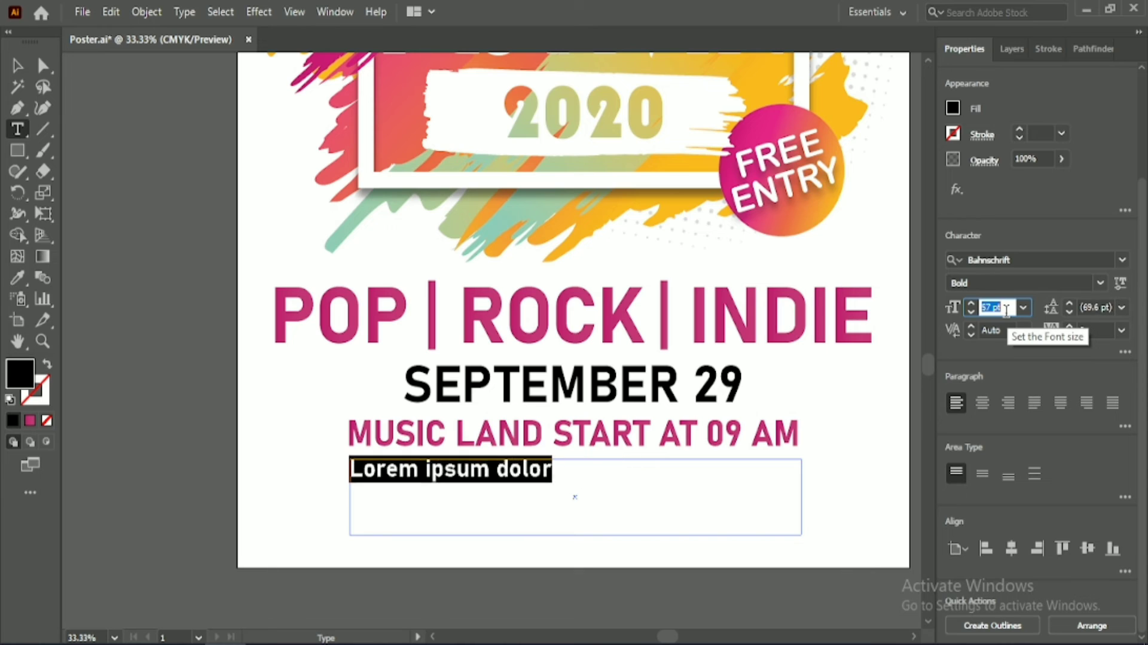
{"action": "left_click", "coordinate": [13, 68]}
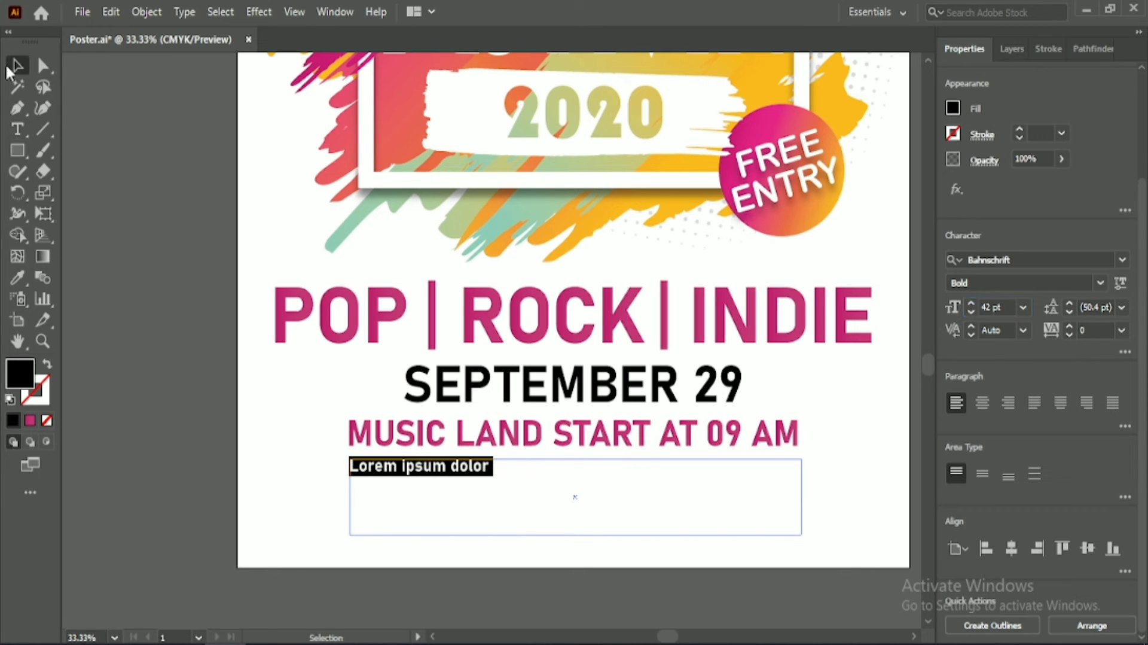
Delete the placeholder area text frame below the MUSIC LAND line.
{"action": "left_click", "coordinate": [103, 266]}
{"action": "left_click", "coordinate": [375, 468]}
{"action": "key", "text": "t"}
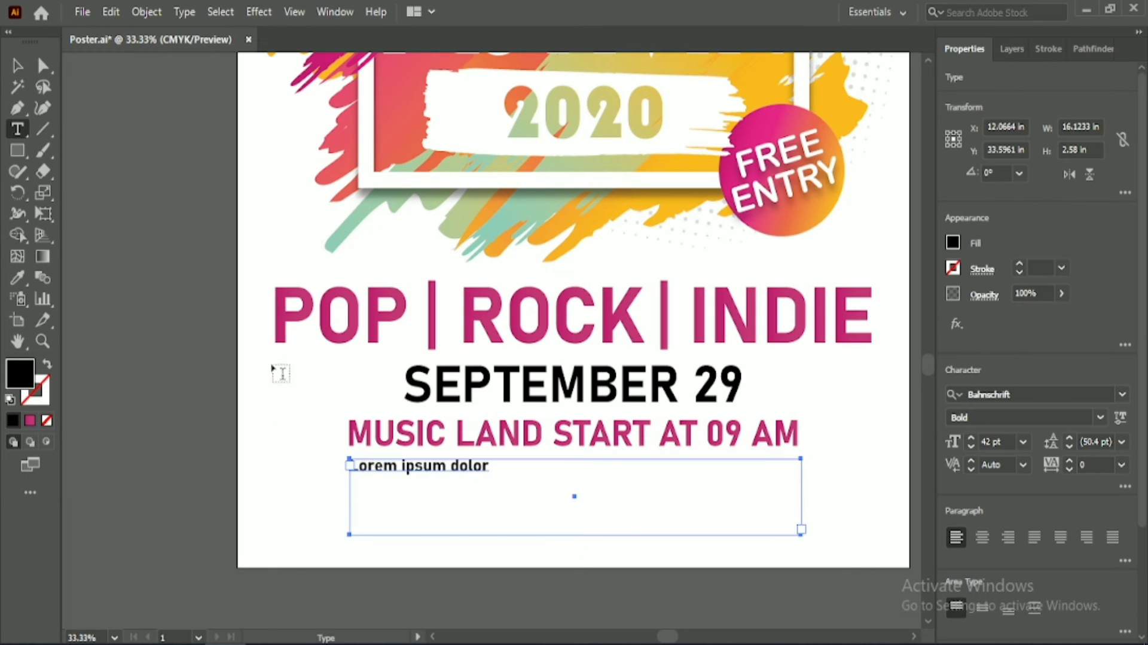
{"action": "double_click", "coordinate": [349, 466]}
{"action": "key", "text": "Escape"}
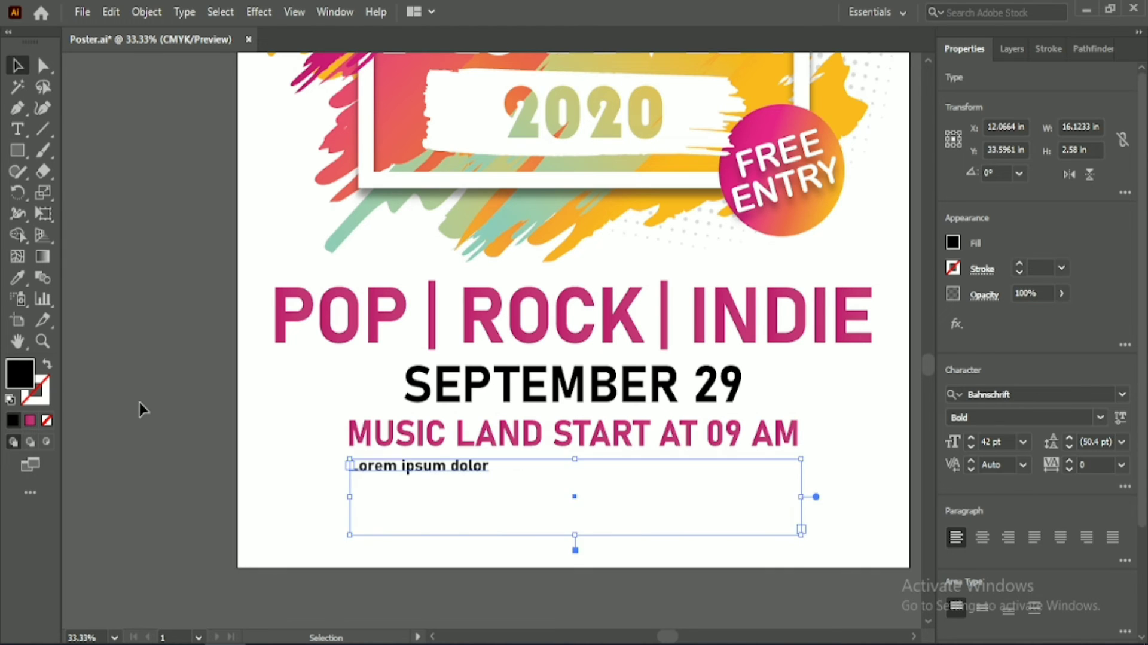
{"action": "left_click", "coordinate": [141, 410]}
{"action": "left_click", "coordinate": [382, 473]}
{"action": "key", "text": "Delete"}
{"action": "left_click_drag", "start_coordinate": [328, 448], "coordinate": [425, 558]}
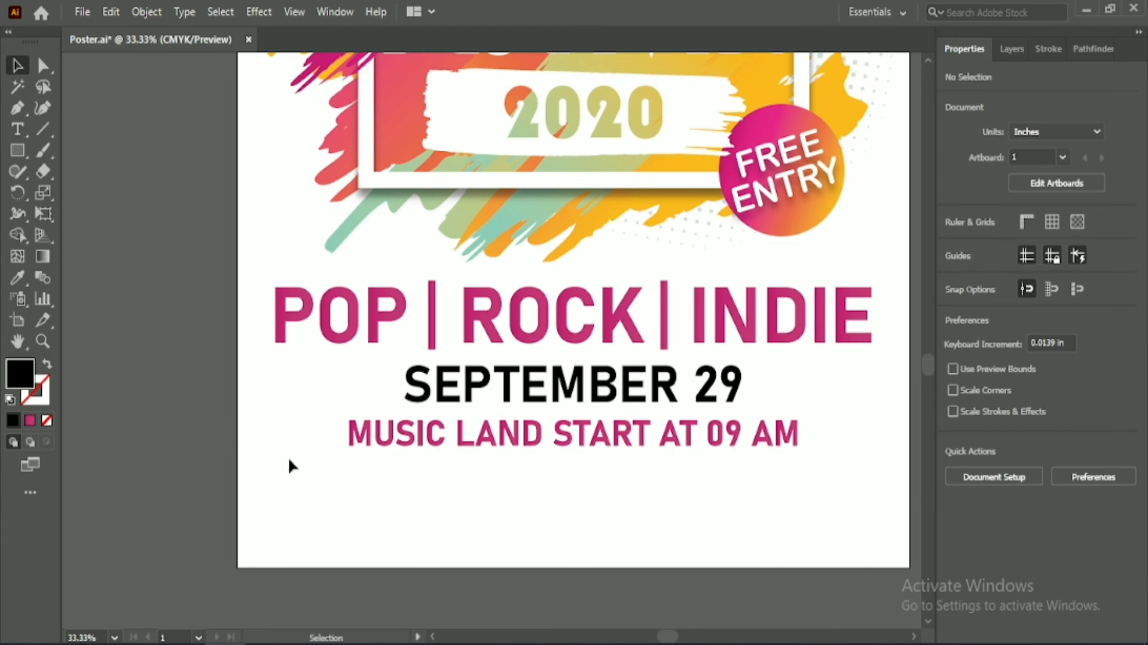
Draw a rectangle about 16.22 in wide and 2.28 in tall below the MUSIC LAND line and turn it into a placeholder text frame.
{"action": "left_click", "coordinate": [21, 150]}
{"action": "left_click_drag", "start_coordinate": [350, 461], "coordinate": [804, 528]}
{"action": "left_click", "coordinate": [47, 364]}
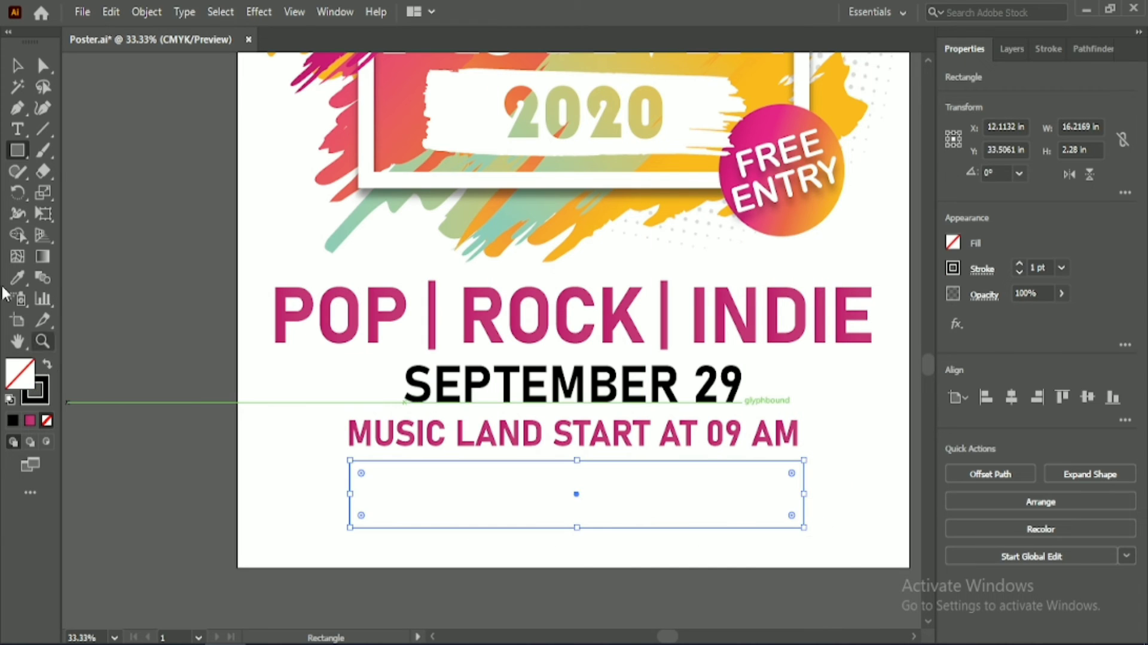
{"action": "key", "text": "t"}
{"action": "left_click", "coordinate": [351, 461]}
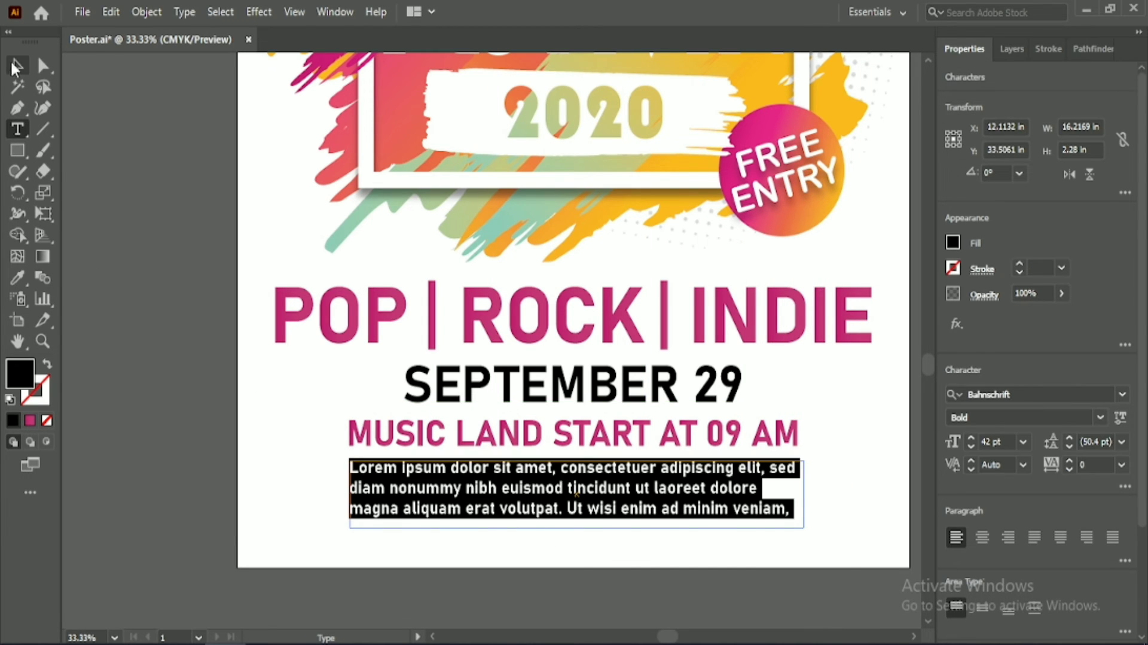
Change the placeholder paragraph's font to Myriad Pro Regular.
{"action": "left_click", "coordinate": [16, 66]}
{"action": "left_click", "coordinate": [1122, 394]}
{"action": "left_click", "coordinate": [968, 592]}
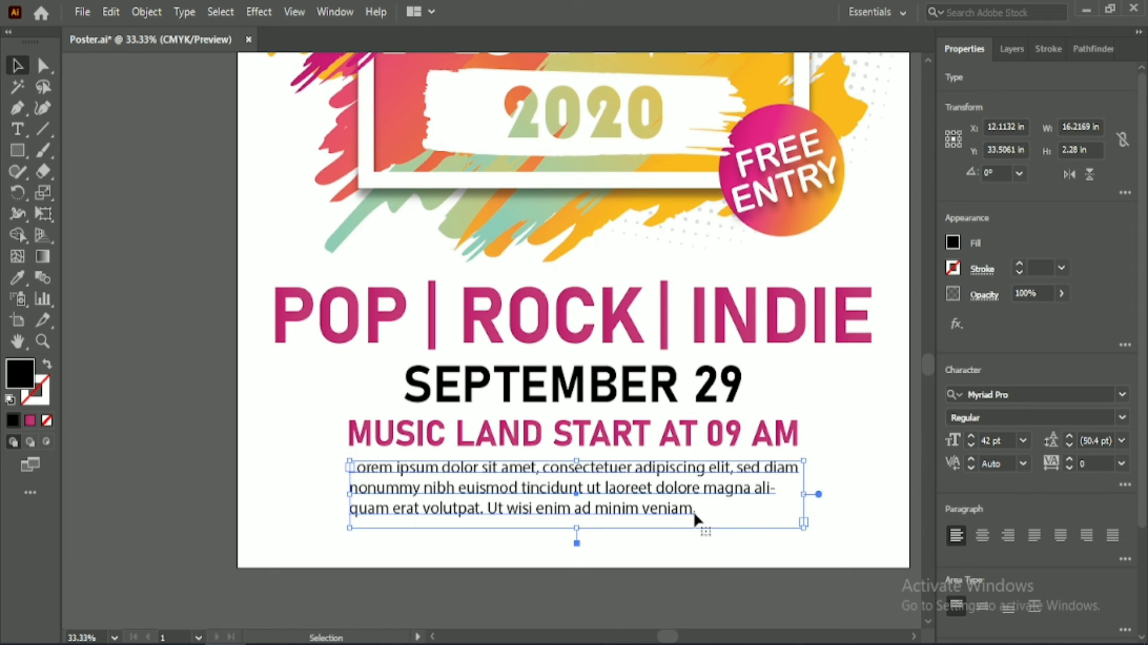
Center-align the paragraph's text and place its frame slightly lower, centered horizontally on the artboard.
{"action": "left_click_drag", "start_coordinate": [695, 518], "coordinate": [728, 523]}
{"action": "left_click", "coordinate": [983, 535]}
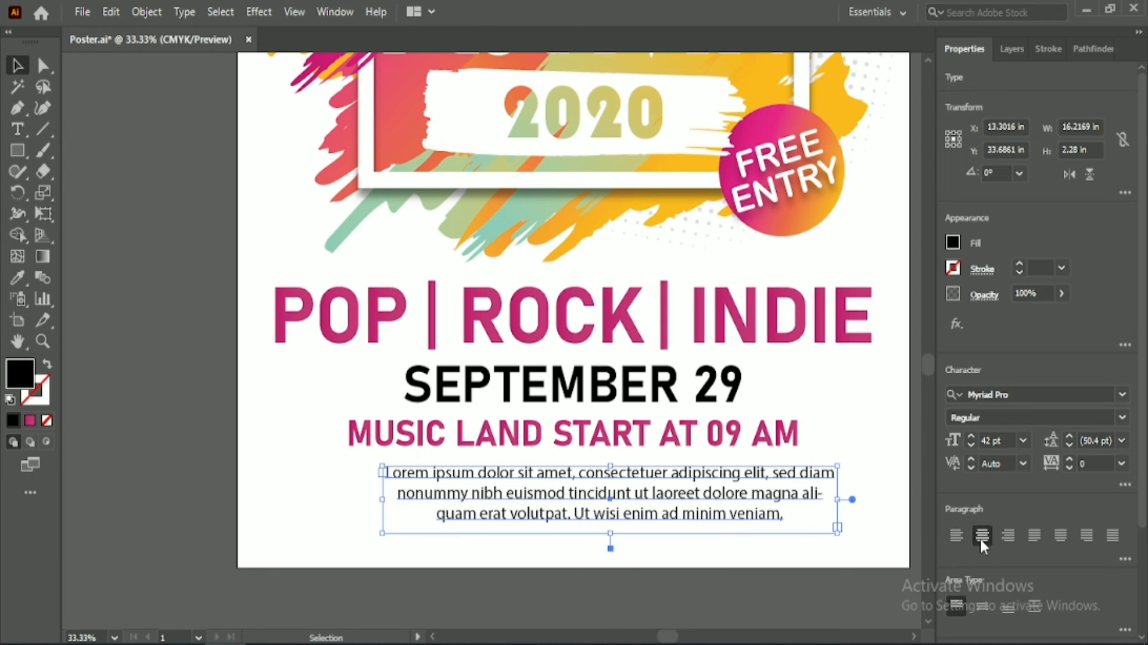
{"action": "left_click", "coordinate": [1011, 549]}
{"action": "left_click", "coordinate": [848, 554]}
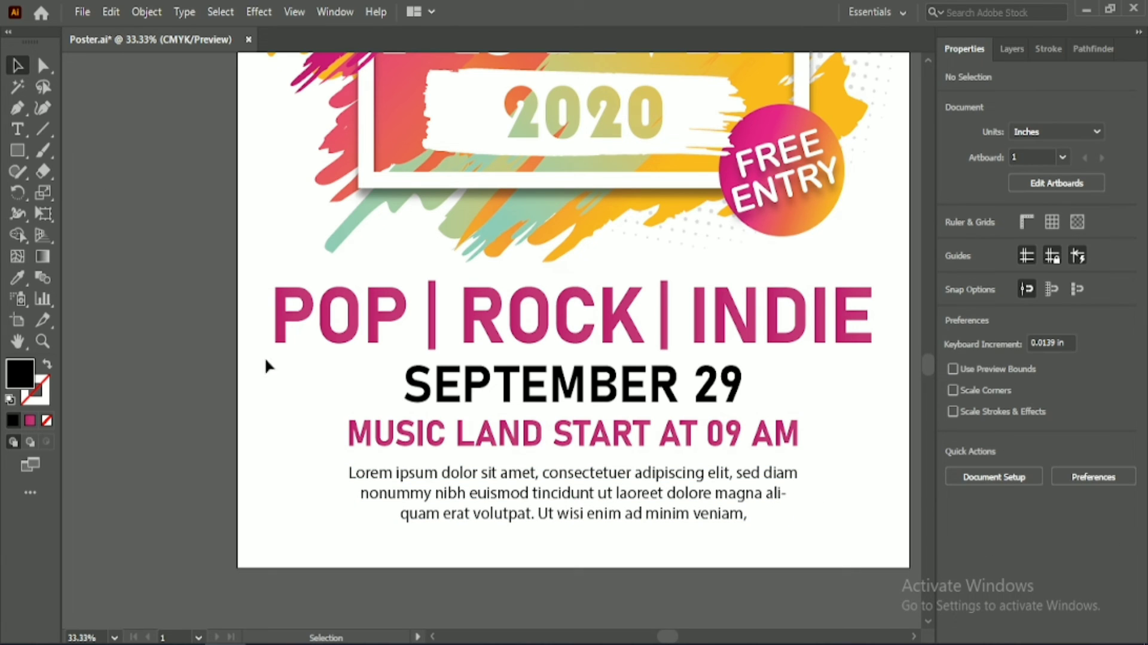
Nudge the placeholder paragraph down slightly, to a Y position of about 33.76 in.
{"action": "left_click", "coordinate": [566, 500]}
{"action": "key", "text": "Down"}
{"action": "key", "text": "Down"}
{"action": "key", "text": "Down"}
{"action": "key", "text": "Down"}
{"action": "key", "text": "Down"}
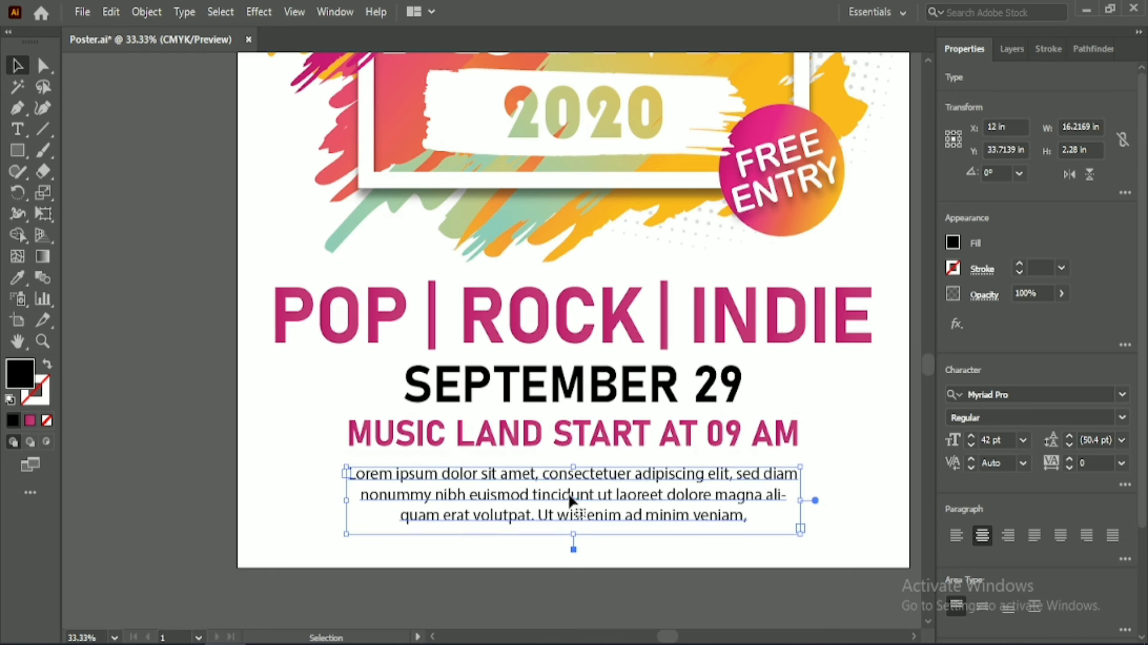
Reduce the placeholder paragraph's font size to 36 pt.
{"action": "left_click", "coordinate": [998, 441]}
{"action": "key", "text": "Down"}
{"action": "key", "text": "Down"}
{"action": "key", "text": "Down"}
{"action": "key", "text": "Down"}
{"action": "key", "text": "Down"}
{"action": "key", "text": "Down"}
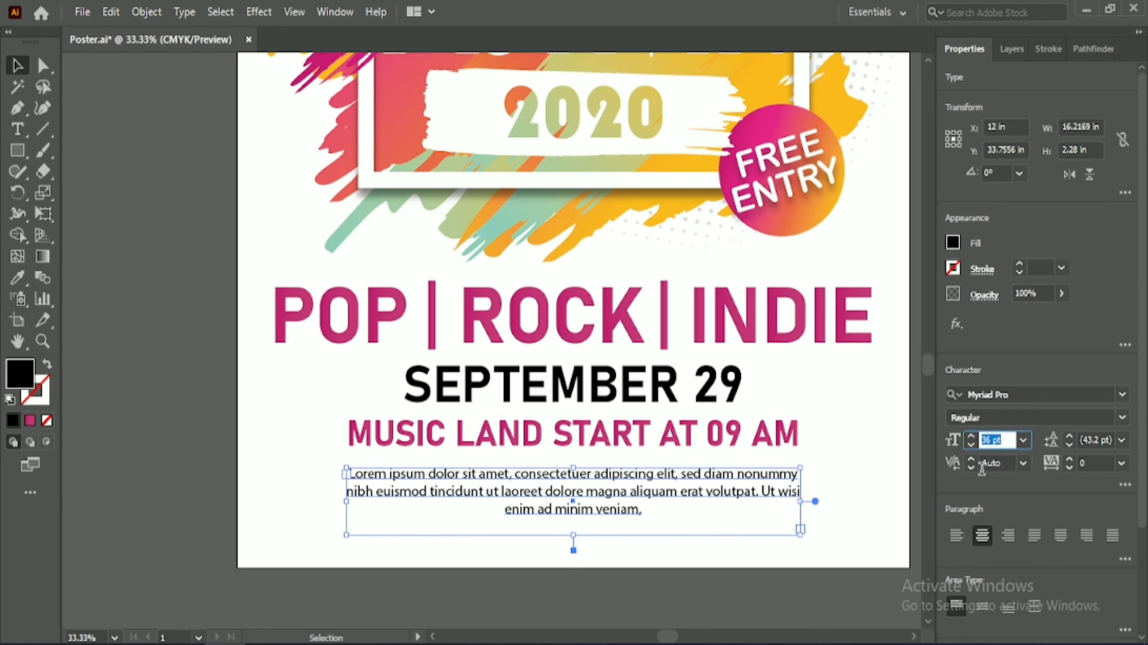
{"action": "scroll", "coordinate": [1011, 550], "scroll_direction": "down", "scroll_amount": 3}
{"action": "left_click", "coordinate": [800, 582]}
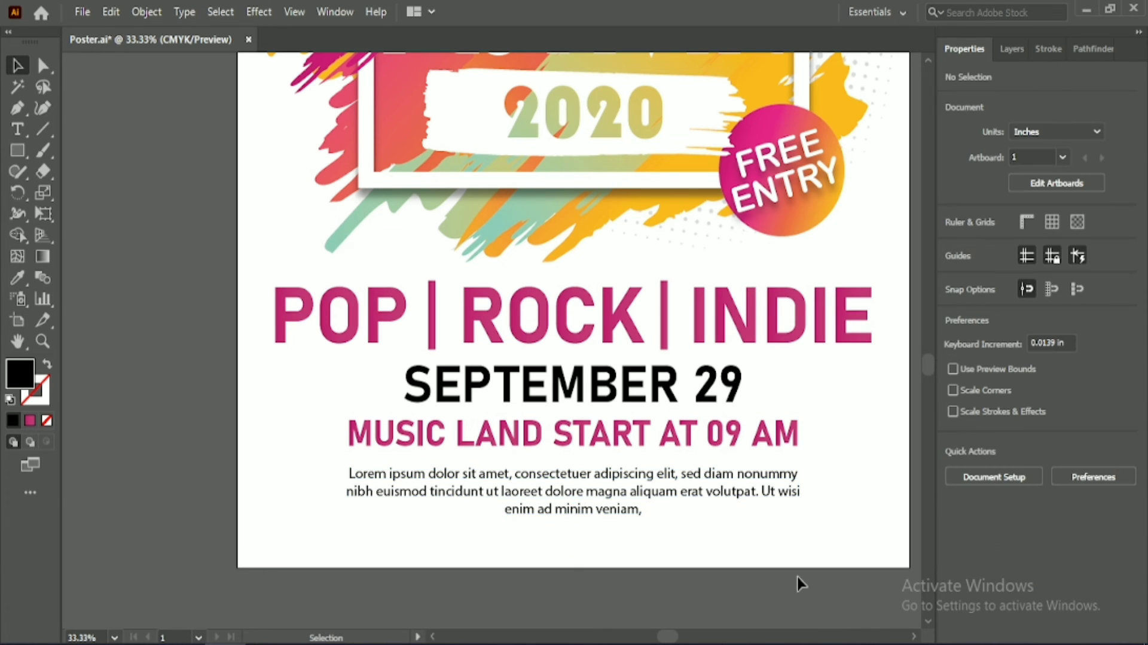
Scale the POP | ROCK | INDIE row down to about 20.13 in wide and center it horizontally on the artboard.
{"action": "scroll", "coordinate": [796, 572], "scroll_direction": "down", "scroll_amount": 2}
{"action": "left_click_drag", "start_coordinate": [639, 636], "coordinate": [654, 631]}
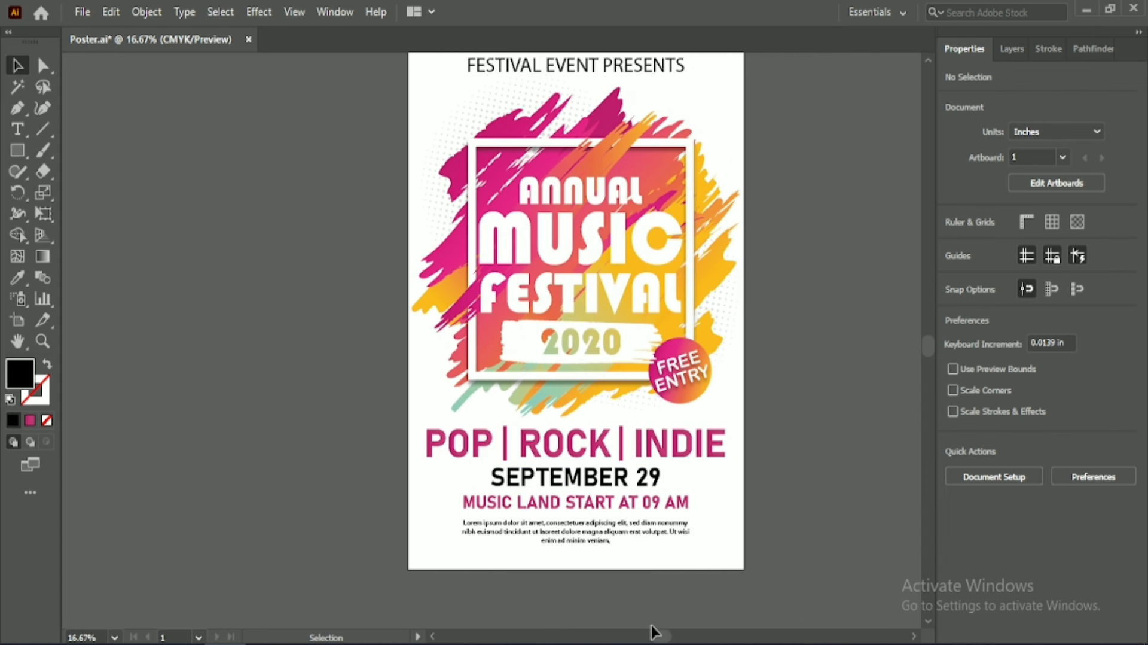
{"action": "left_click", "coordinate": [705, 448]}
{"action": "left_click_drag", "start_coordinate": [725, 444], "coordinate": [709, 444]}
{"action": "left_click", "coordinate": [1011, 397]}
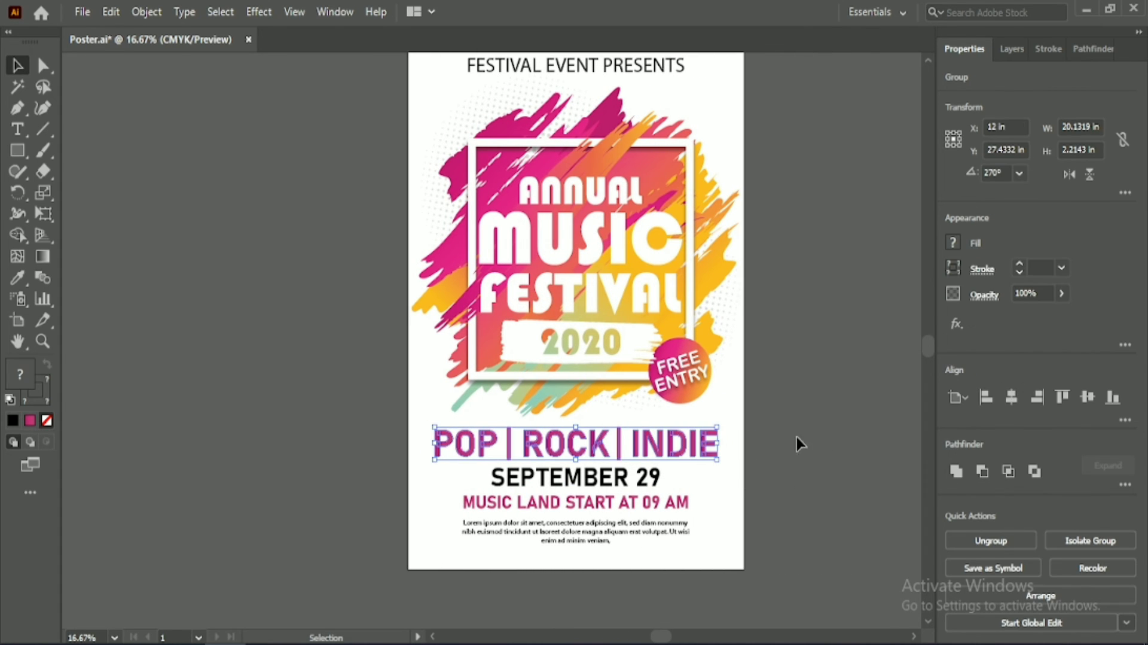
{"action": "left_click", "coordinate": [796, 437]}
{"action": "left_click", "coordinate": [669, 448]}
{"action": "left_click", "coordinate": [756, 304]}
{"action": "scroll", "coordinate": [751, 306], "scroll_direction": "up", "scroll_amount": 2}
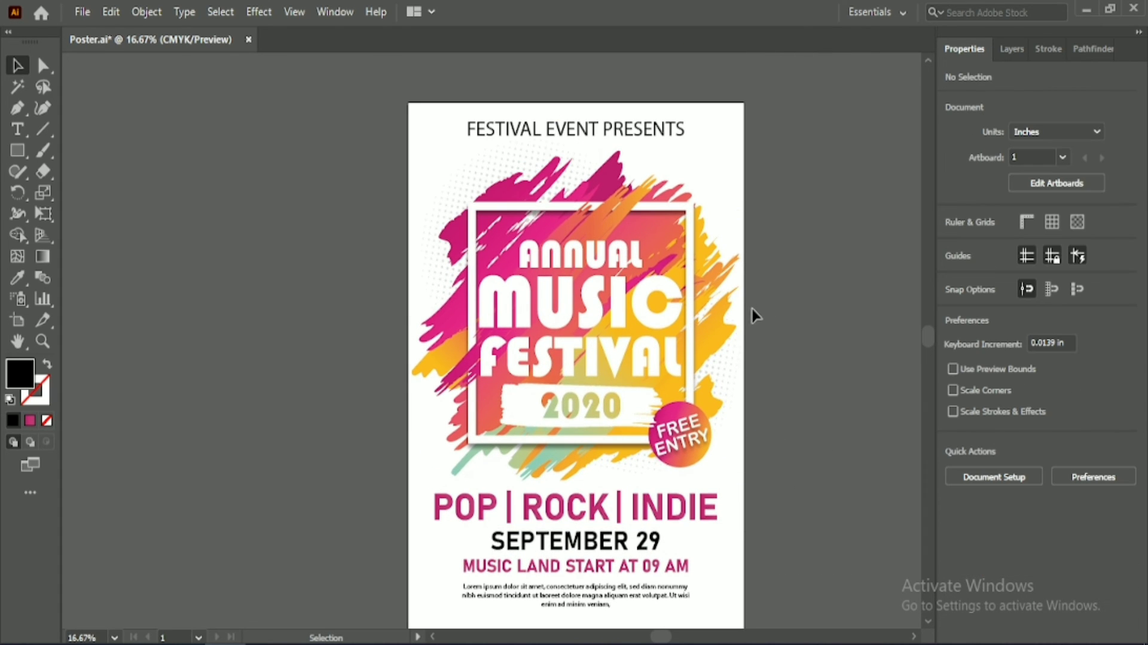
Unlock all locked objects in the poster and clear the selection.
{"action": "left_click", "coordinate": [153, 12]}
{"action": "left_click", "coordinate": [248, 150]}
{"action": "left_click", "coordinate": [227, 247]}
{"action": "scroll", "coordinate": [227, 247], "scroll_direction": "up", "scroll_amount": 2}
{"action": "scroll", "coordinate": [227, 244], "scroll_direction": "down", "scroll_amount": 8}
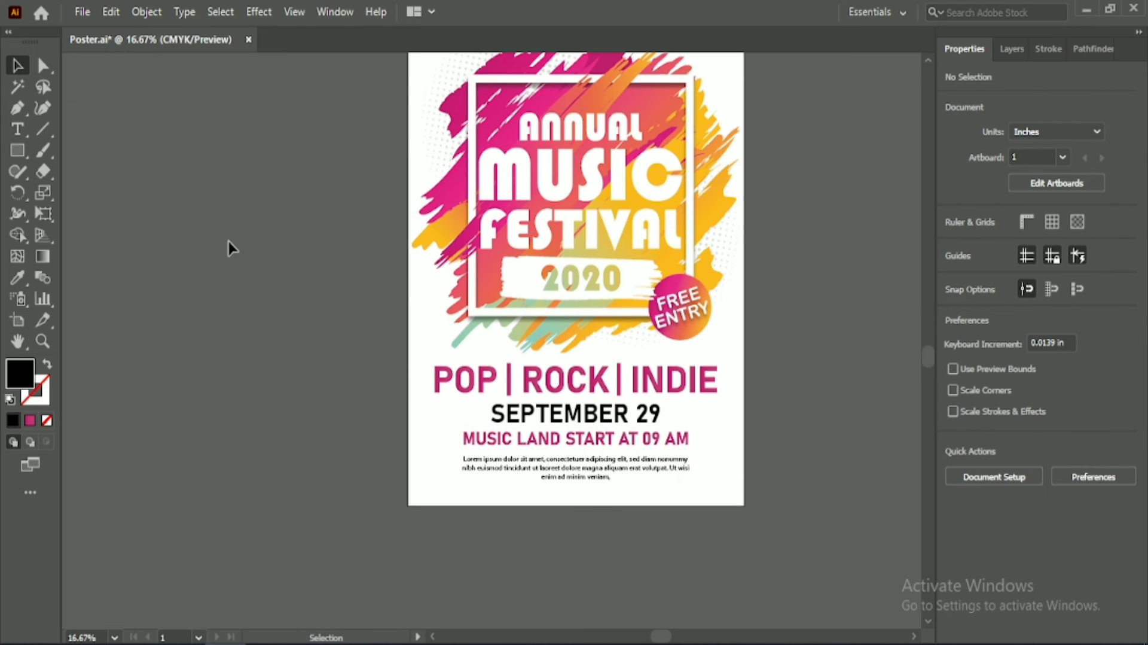
Center the SEPTEMBER 29 line, the MUSIC LAND line and the paragraph horizontally on the artboard.
{"action": "left_click", "coordinate": [586, 379]}
{"action": "left_click", "coordinate": [657, 410]}
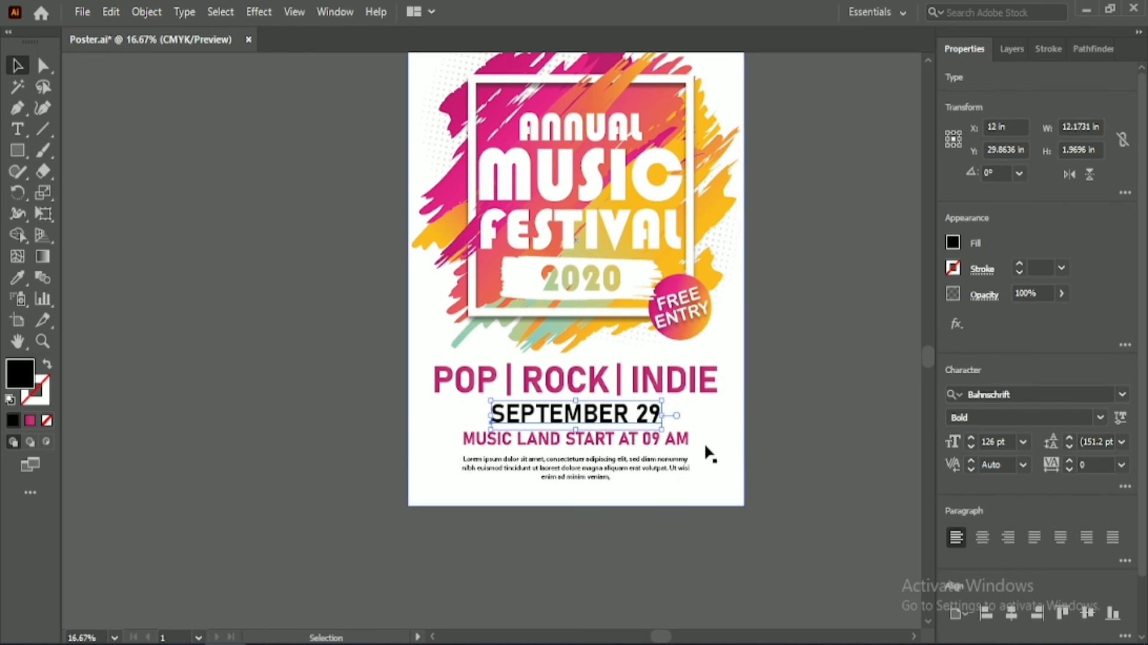
{"action": "left_click", "coordinate": [1011, 612]}
{"action": "left_click", "coordinate": [652, 439]}
{"action": "left_click", "coordinate": [1012, 398]}
{"action": "left_click", "coordinate": [664, 468]}
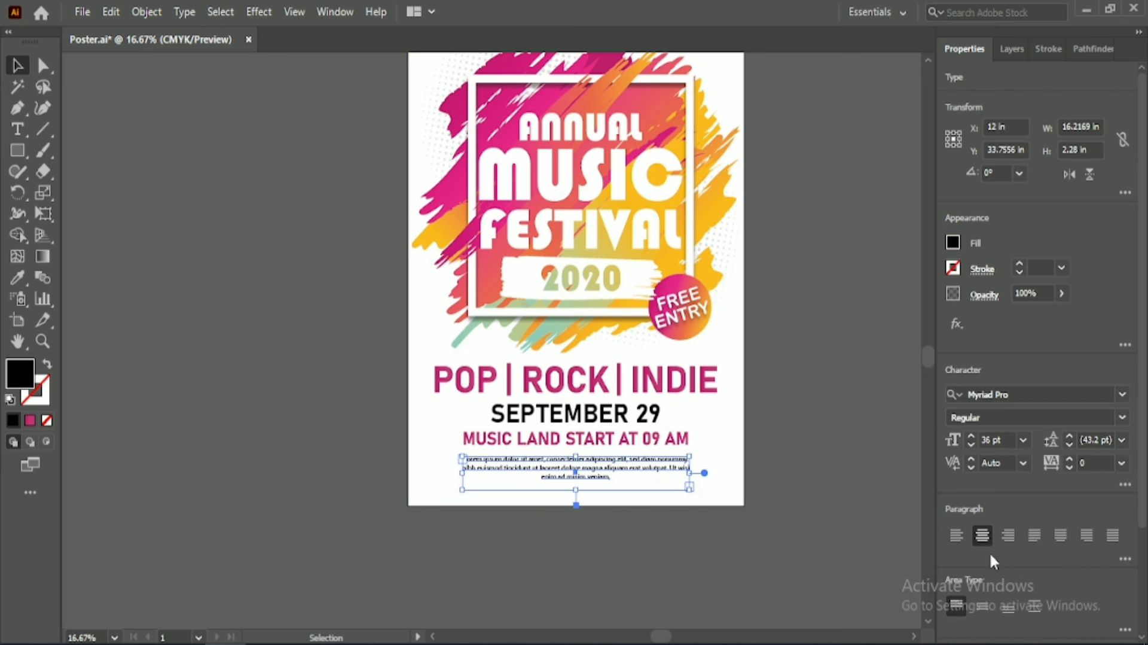
{"action": "scroll", "coordinate": [991, 555], "scroll_direction": "down", "scroll_amount": 3}
{"action": "left_click_drag", "start_coordinate": [590, 547], "coordinate": [622, 380]}
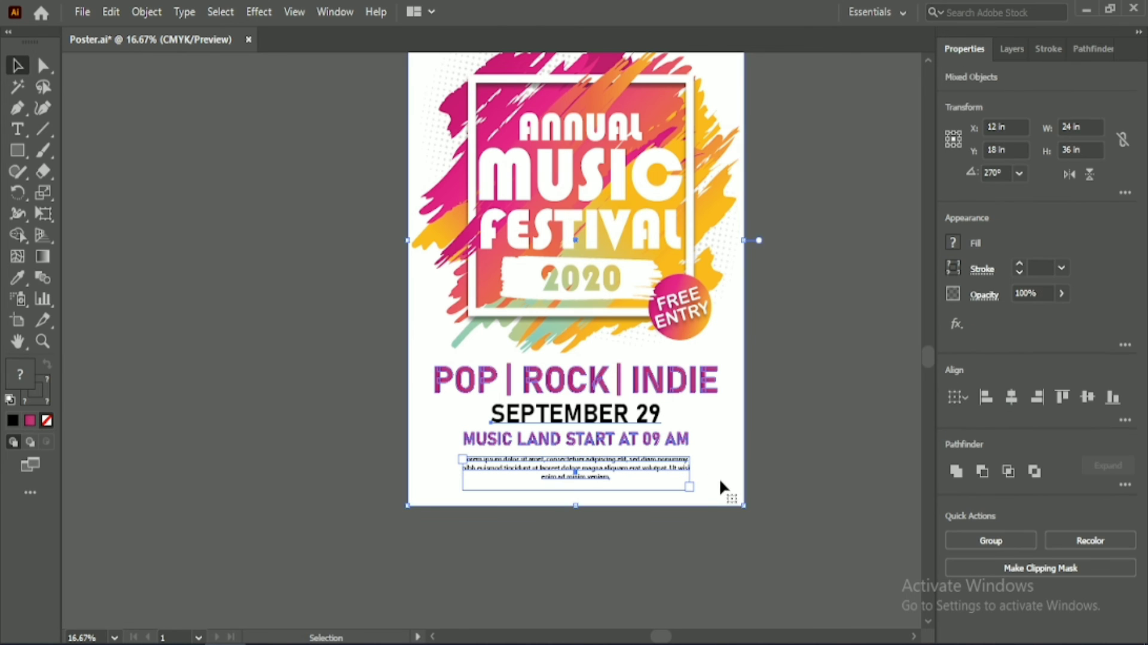
{"action": "left_click", "coordinate": [719, 480], "text": "shift"}
{"action": "left_click", "coordinate": [652, 562]}
Nudge the SEPTEMBER 29 line up slightly and move the MUSIC LAND line up beneath it.
{"action": "left_click", "coordinate": [645, 413]}
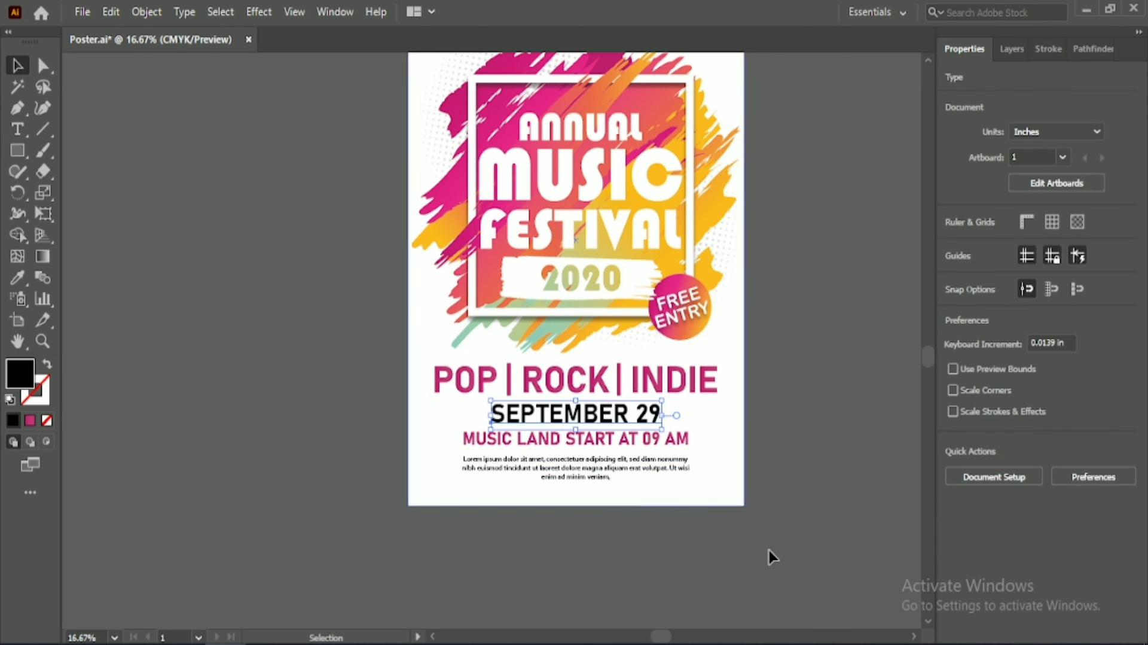
{"action": "key", "text": "shift+Up"}
{"action": "left_click", "coordinate": [672, 572]}
{"action": "left_click", "coordinate": [626, 441]}
{"action": "key", "text": "shift+Up"}
{"action": "key", "text": "shift+Up"}
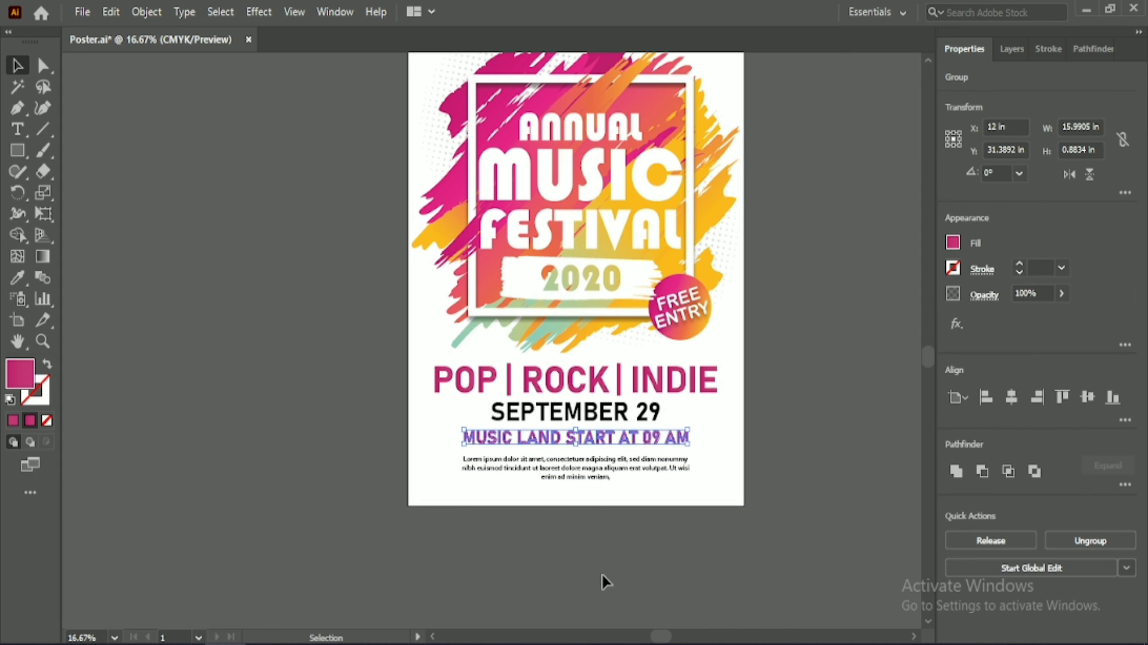
Move the placeholder paragraph up closer to the MUSIC LAND line.
{"action": "left_click", "coordinate": [573, 500]}
{"action": "key", "text": "shift+Up"}
{"action": "key", "text": "shift+Up"}
{"action": "key", "text": "shift+Up"}
{"action": "key", "text": "shift+Up"}
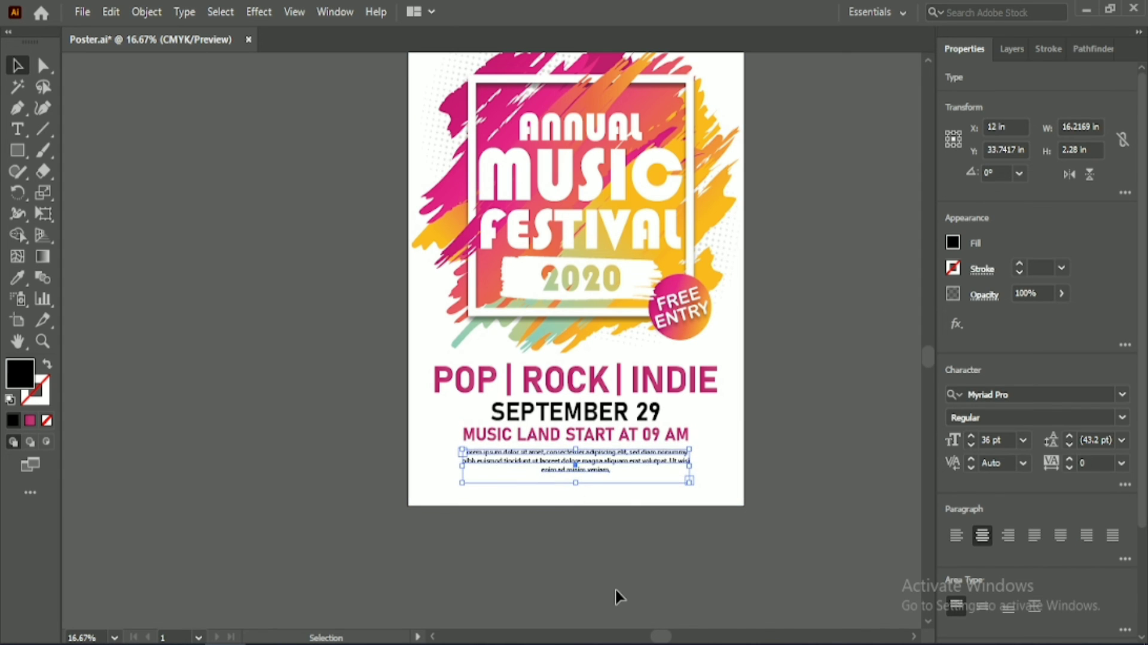
Nudge the MUSIC LAND line down slightly to leave more space under the date.
{"action": "left_click", "coordinate": [626, 438]}
{"action": "key", "text": "Down"}
{"action": "key", "text": "Down"}
{"action": "key", "text": "Down"}
{"action": "key", "text": "Down"}
{"action": "key", "text": "Down"}
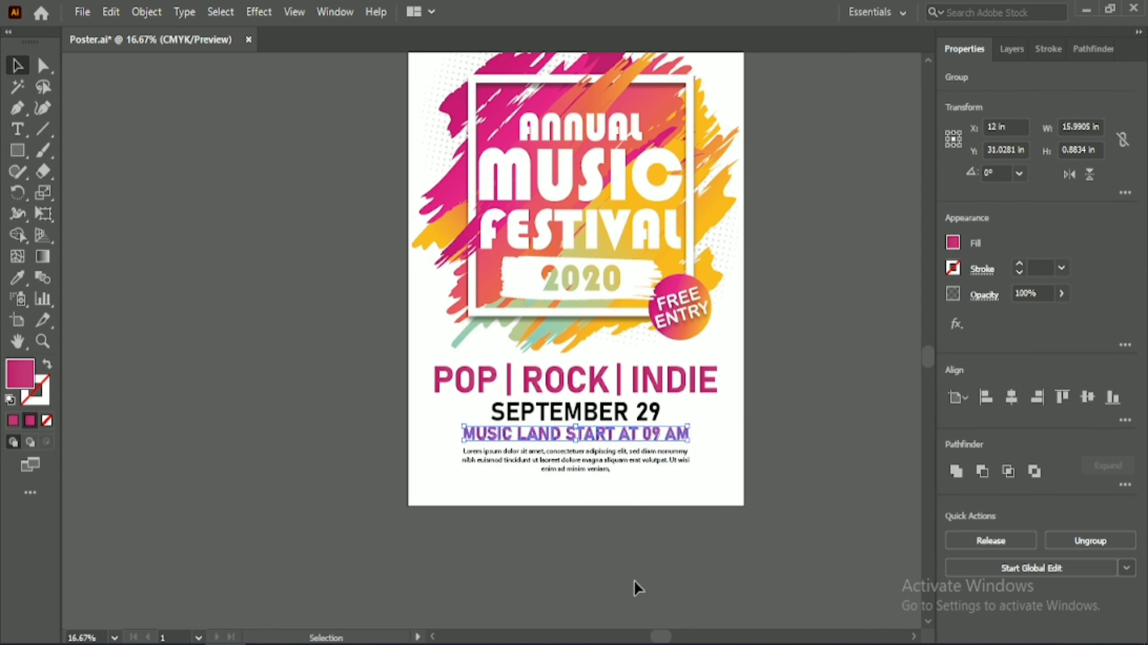
Nudge the placeholder paragraph down slightly to widen its gap to the MUSIC LAND line.
{"action": "left_click", "coordinate": [634, 579]}
{"action": "left_click", "coordinate": [589, 469]}
{"action": "key", "text": "Down"}
{"action": "key", "text": "Down"}
{"action": "key", "text": "Down"}
{"action": "key", "text": "Down"}
{"action": "key", "text": "Down"}
{"action": "key", "text": "Down"}
{"action": "key", "text": "Down"}
{"action": "key", "text": "Down"}
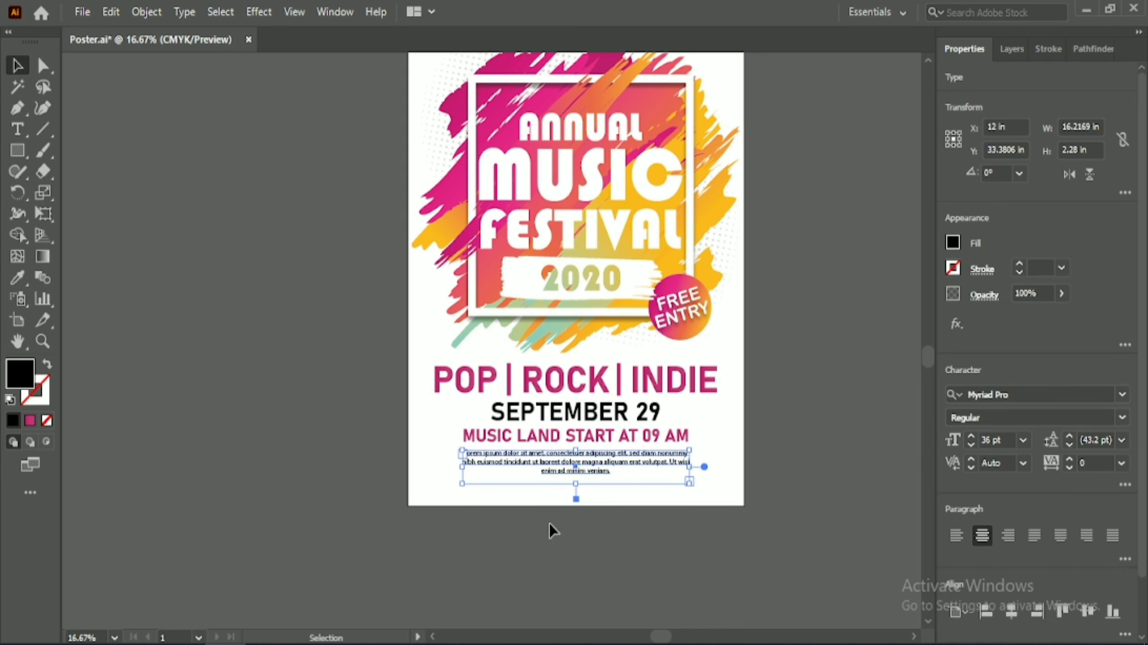
Nudge the MUSIC LAND line and the paragraph down together by a small amount.
{"action": "left_click_drag", "start_coordinate": [549, 523], "coordinate": [607, 410]}
{"action": "left_click", "coordinate": [670, 494], "text": "shift"}
{"action": "key", "text": "Down"}
{"action": "key", "text": "Down"}
{"action": "key", "text": "Down"}
{"action": "key", "text": "Down"}
Group the genre row, date, MUSIC LAND line and paragraph, and enlarge the group to about 21.34 in wide, centered on the artboard.
{"action": "left_click_drag", "start_coordinate": [602, 537], "coordinate": [631, 383]}
{"action": "left_click", "coordinate": [723, 433], "text": "shift"}
{"action": "left_click", "coordinate": [974, 542]}
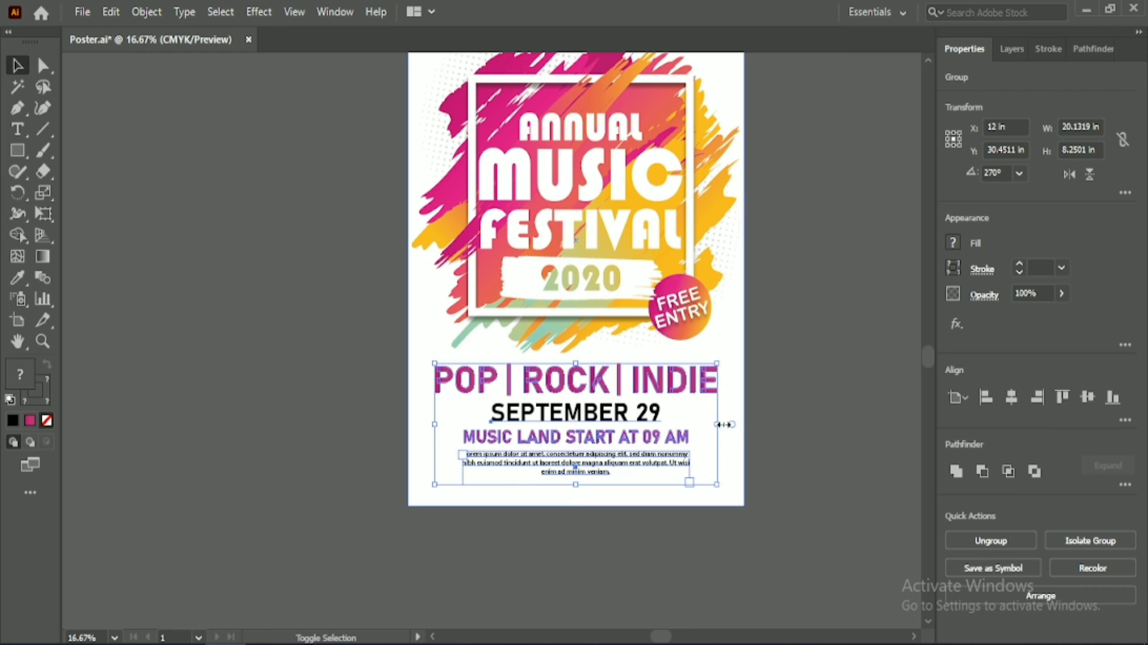
{"action": "left_click_drag", "start_coordinate": [725, 424], "coordinate": [742, 424]}
{"action": "left_click", "coordinate": [1011, 397]}
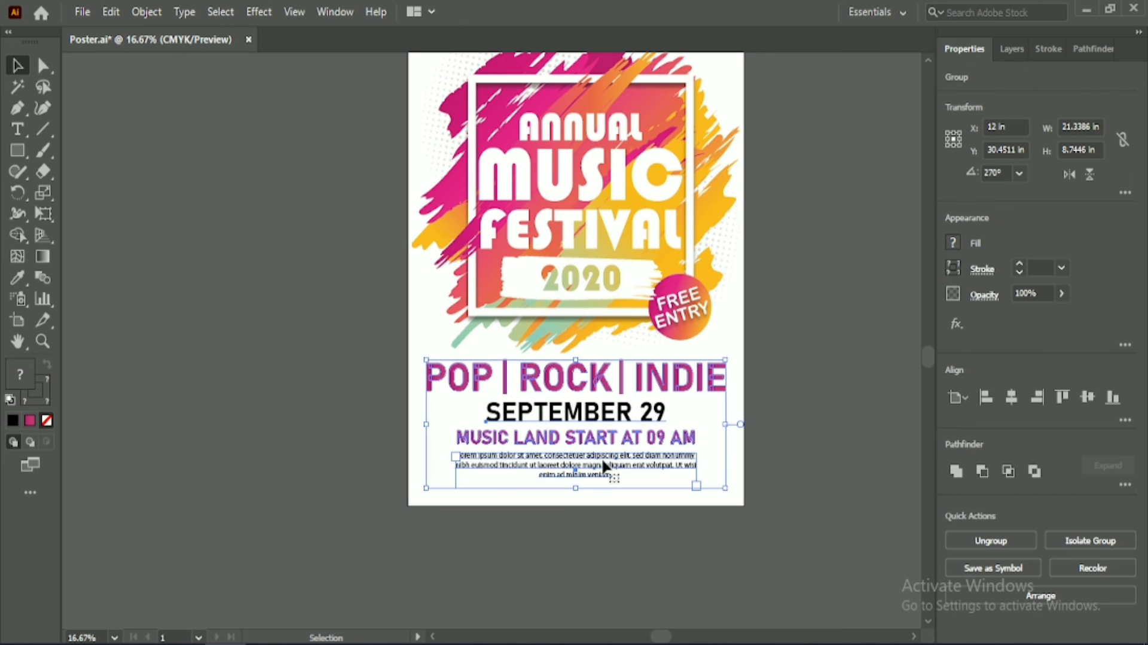
Move the grouped text block down to a Y position of about 30.99 in.
{"action": "key", "text": "Down"}
{"action": "key", "text": "Down"}
{"action": "key", "text": "Down"}
{"action": "key", "text": "Down"}
{"action": "key", "text": "Down"}
{"action": "key", "text": "Down"}
{"action": "key", "text": "Down"}
{"action": "key", "text": "Down"}
{"action": "key", "text": "Down"}
{"action": "key", "text": "Down"}
{"action": "key", "text": "Down"}
{"action": "key", "text": "Down"}
{"action": "key", "text": "Down"}
{"action": "key", "text": "Down"}
{"action": "key", "text": "Down"}
{"action": "key", "text": "Down"}
{"action": "key", "text": "Down"}
{"action": "key", "text": "Down"}
{"action": "key", "text": "Down"}
{"action": "key", "text": "Down"}
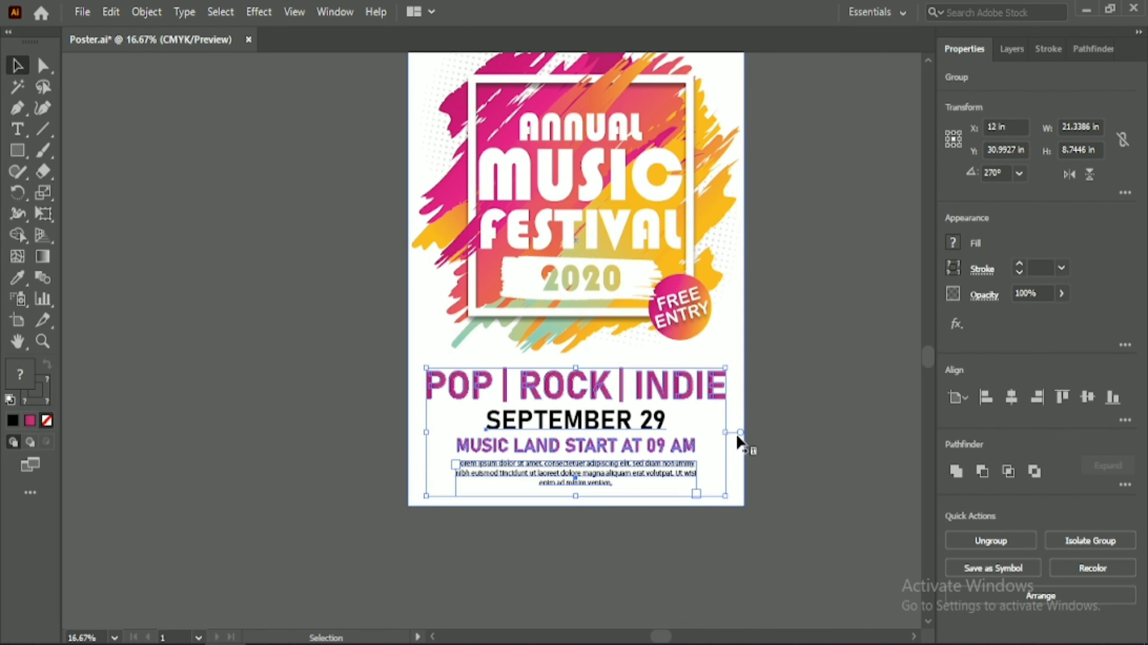
Enlarge the text group to about 21.89 in wide and align it to the artboard's horizontal center and bottom edge.
{"action": "left_click_drag", "start_coordinate": [725, 430], "coordinate": [733, 430]}
{"action": "left_click", "coordinate": [1011, 397]}
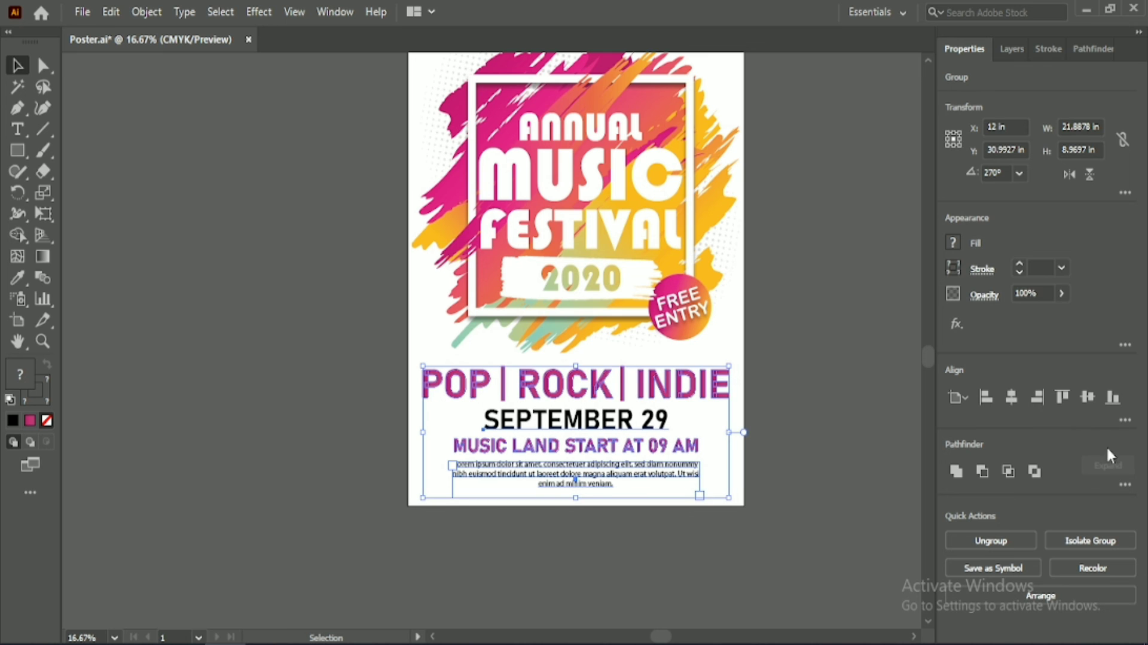
{"action": "left_click", "coordinate": [1113, 397]}
{"action": "left_click", "coordinate": [745, 557]}
Ungroup the text block at the bottom of the poster.
{"action": "left_click", "coordinate": [662, 414]}
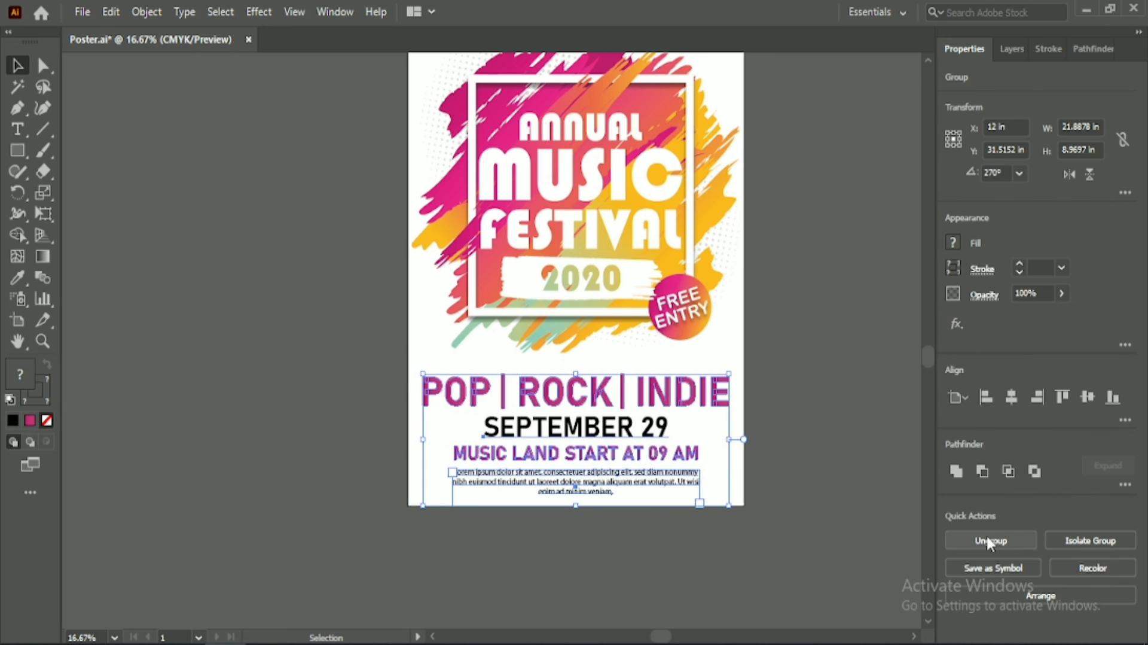
{"action": "left_click", "coordinate": [990, 543]}
{"action": "left_click", "coordinate": [792, 455]}
{"action": "left_click", "coordinate": [688, 399]}
{"action": "left_click", "coordinate": [698, 546]}
Nudge the POP | ROCK | INDIE row up slightly, to a Y position of about 28.22 in.
{"action": "left_click", "coordinate": [660, 405]}
{"action": "key", "text": "Up"}
{"action": "key", "text": "Up"}
{"action": "key", "text": "Up"}
{"action": "key", "text": "Up"}
{"action": "key", "text": "Up"}
{"action": "key", "text": "Up"}
{"action": "key", "text": "Up"}
{"action": "key", "text": "Up"}
{"action": "key", "text": "Up"}
{"action": "key", "text": "Up"}
{"action": "key", "text": "Up"}
{"action": "key", "text": "Up"}
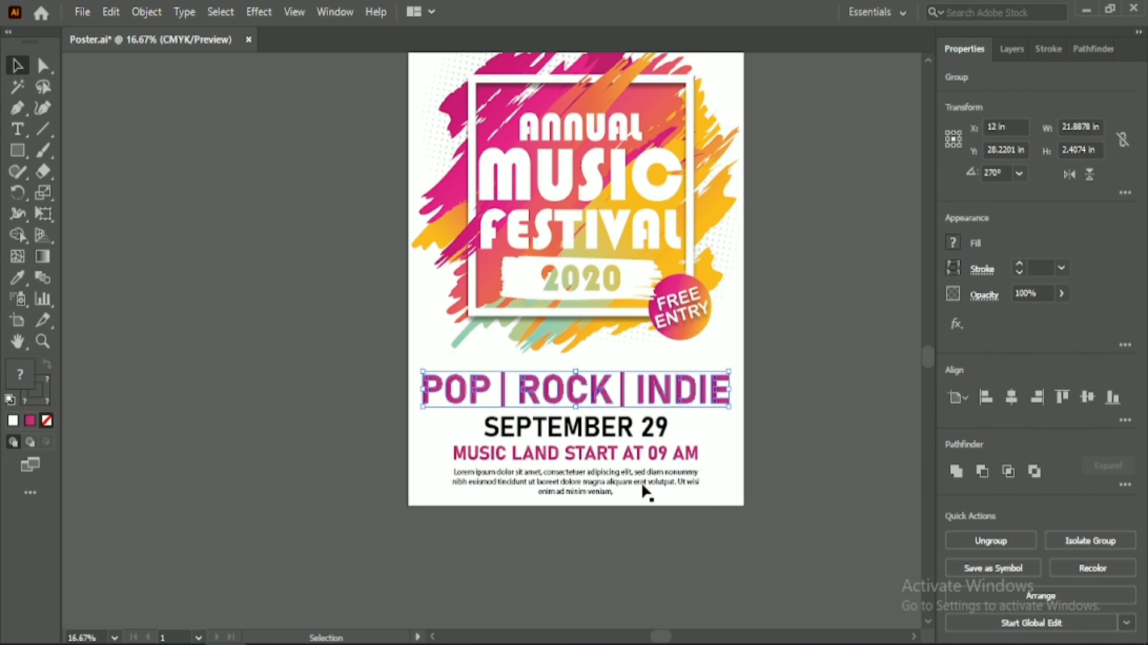
Nudge the MUSIC LAND START AT 09 AM and SEPTEMBER 29 lines up slightly.
{"action": "left_click", "coordinate": [644, 427]}
{"action": "left_click", "coordinate": [712, 392], "text": "shift"}
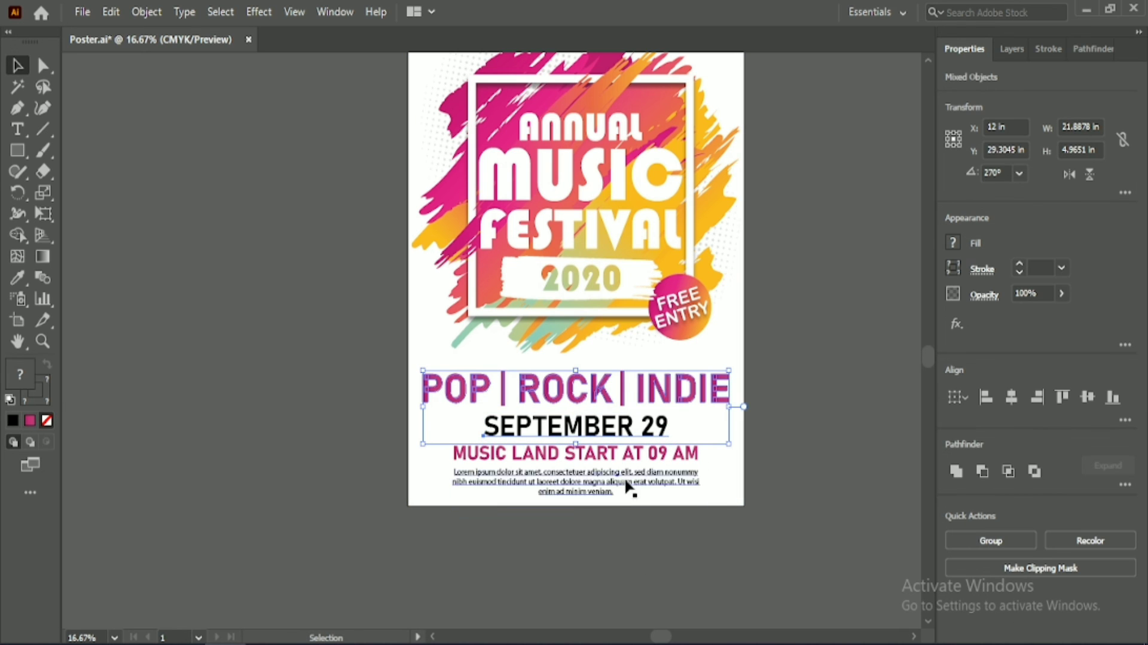
{"action": "left_click", "coordinate": [636, 565]}
{"action": "left_click_drag", "start_coordinate": [607, 457], "coordinate": [601, 431]}
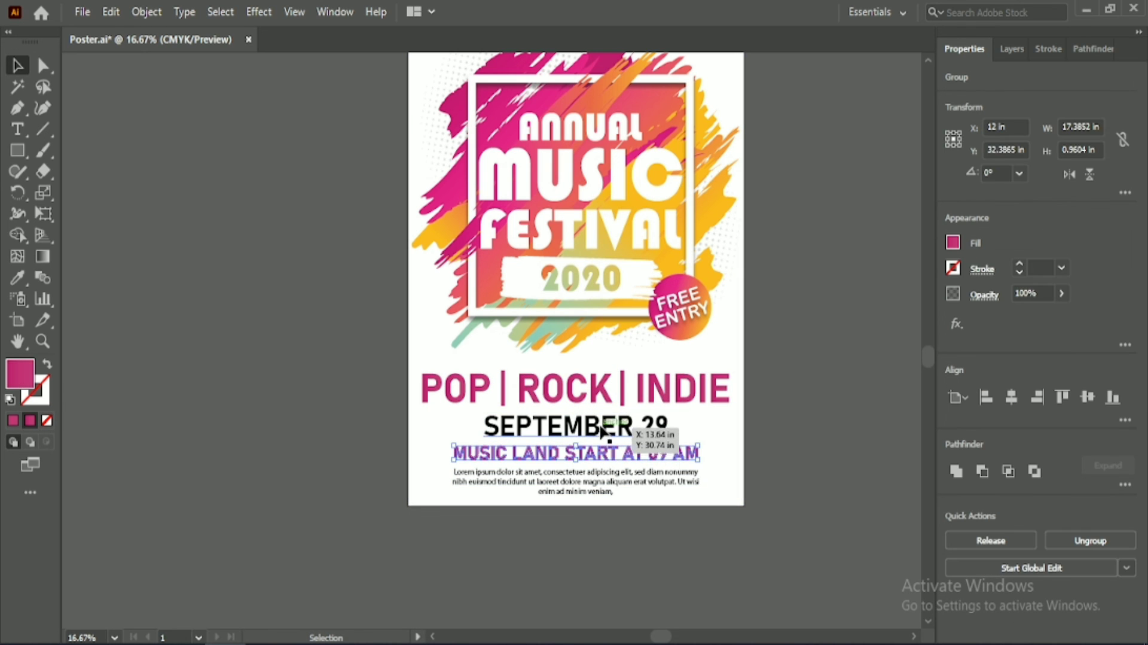
{"action": "left_click", "coordinate": [602, 431]}
{"action": "key", "text": "Up"}
{"action": "key", "text": "Up"}
{"action": "key", "text": "Up"}
{"action": "key", "text": "Up"}
{"action": "key", "text": "Up"}
{"action": "key", "text": "Up"}
{"action": "key", "text": "Up"}
{"action": "key", "text": "Up"}
{"action": "key", "text": "Up"}
Nudge the POP | ROCK | INDIE row up to a Y position of about 27.91 in.
{"action": "left_click", "coordinate": [678, 390]}
{"action": "key", "text": "Up"}
{"action": "key", "text": "Up"}
{"action": "key", "text": "Up"}
{"action": "key", "text": "Up"}
{"action": "key", "text": "Up"}
{"action": "key", "text": "Up"}
{"action": "key", "text": "Up"}
{"action": "key", "text": "Up"}
{"action": "key", "text": "Up"}
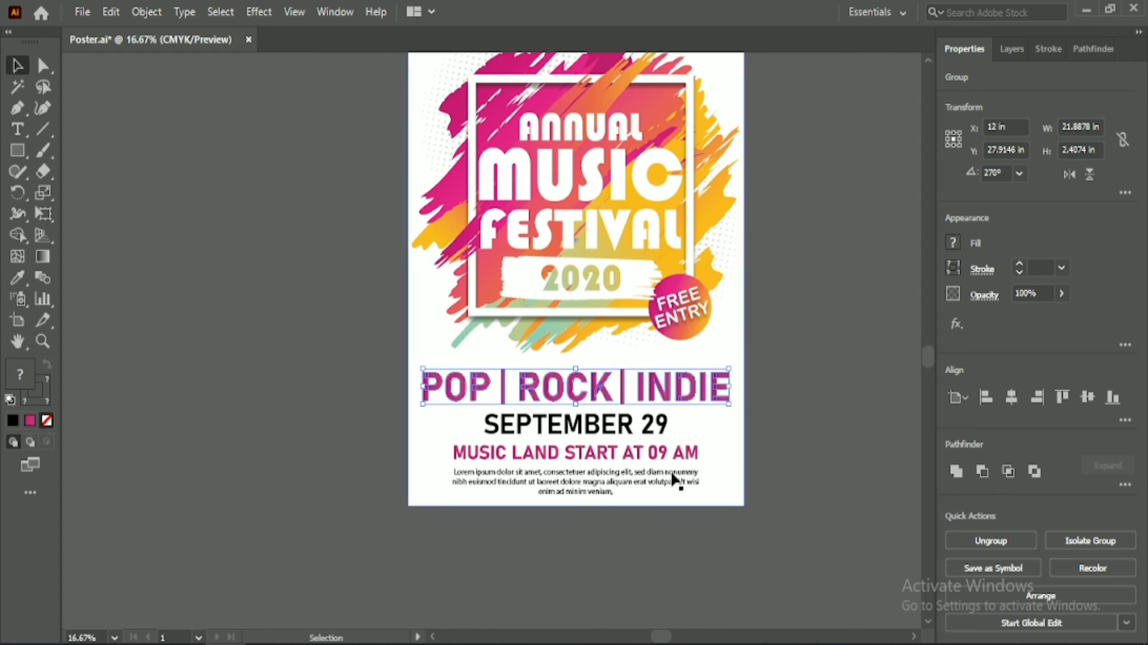
Raise the SEPTEMBER 29 line a little closer to the POP | ROCK | INDIE row.
{"action": "left_click", "coordinate": [659, 427]}
{"action": "key", "text": "Up"}
{"action": "key", "text": "Up"}
{"action": "key", "text": "Up"}
{"action": "key", "text": "Up"}
{"action": "key", "text": "Up"}
{"action": "key", "text": "Up"}
{"action": "key", "text": "Up"}
{"action": "key", "text": "Up"}
{"action": "key", "text": "Up"}
{"action": "left_click", "coordinate": [631, 388]}
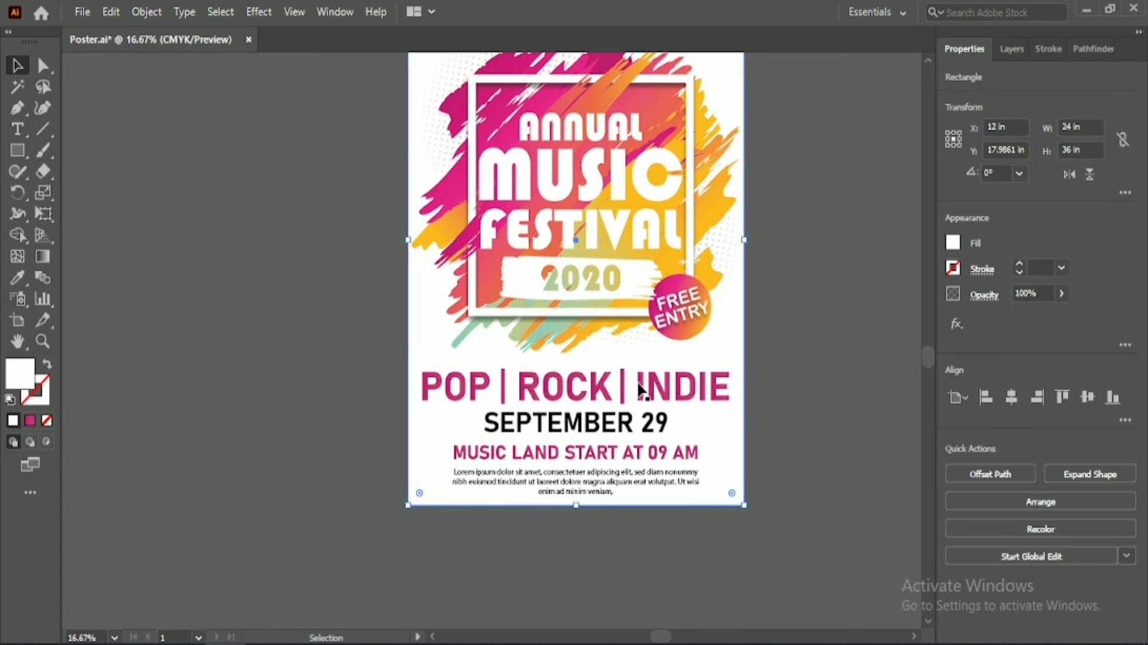
{"action": "left_click", "coordinate": [640, 389]}
{"action": "left_click", "coordinate": [782, 386]}
Nudge SEPTEMBER 29 and the POP | ROCK | INDIE row up a few more increments to even out the line spacing.
{"action": "left_click", "coordinate": [655, 453]}
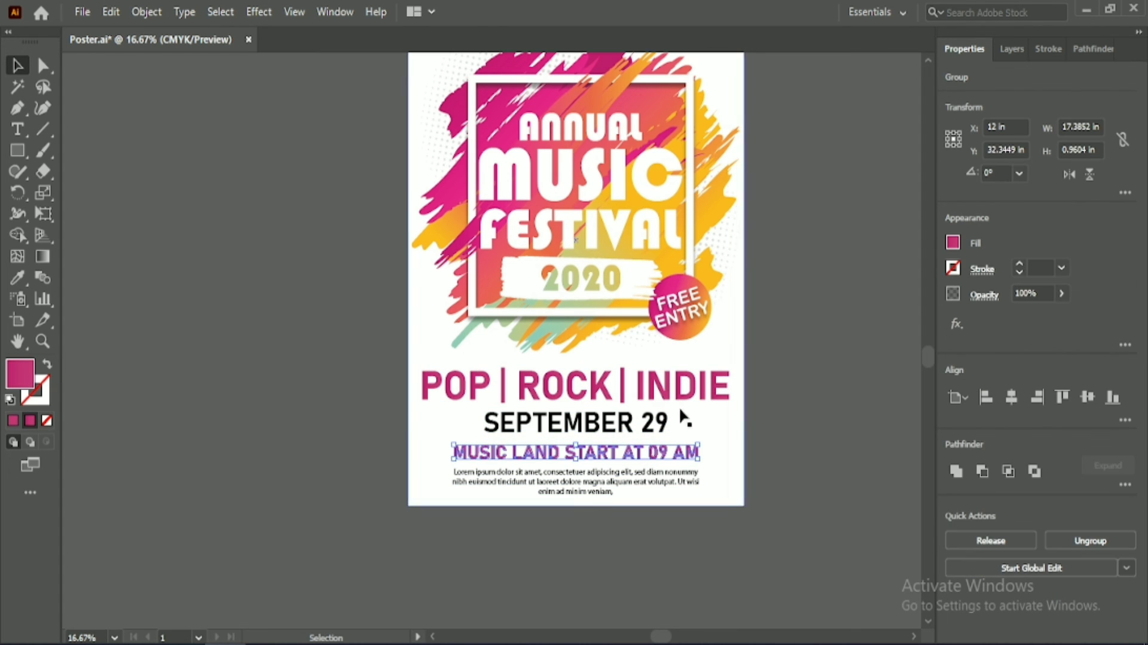
{"action": "left_click", "coordinate": [659, 422]}
{"action": "key", "text": "Up"}
{"action": "key", "text": "Up"}
{"action": "key", "text": "Up"}
{"action": "key", "text": "Up"}
{"action": "key", "text": "Up"}
{"action": "key", "text": "Up"}
{"action": "left_click", "coordinate": [624, 386]}
{"action": "key", "text": "Up"}
{"action": "key", "text": "Up"}
{"action": "key", "text": "Up"}
{"action": "key", "text": "Up"}
{"action": "key", "text": "Up"}
{"action": "key", "text": "Up"}
Group the event text lines and the paragraph at the bottom of the poster.
{"action": "left_click_drag", "start_coordinate": [589, 545], "coordinate": [645, 383]}
{"action": "left_click", "coordinate": [991, 540]}
{"action": "scroll", "coordinate": [798, 347], "scroll_direction": "up", "scroll_amount": 3}
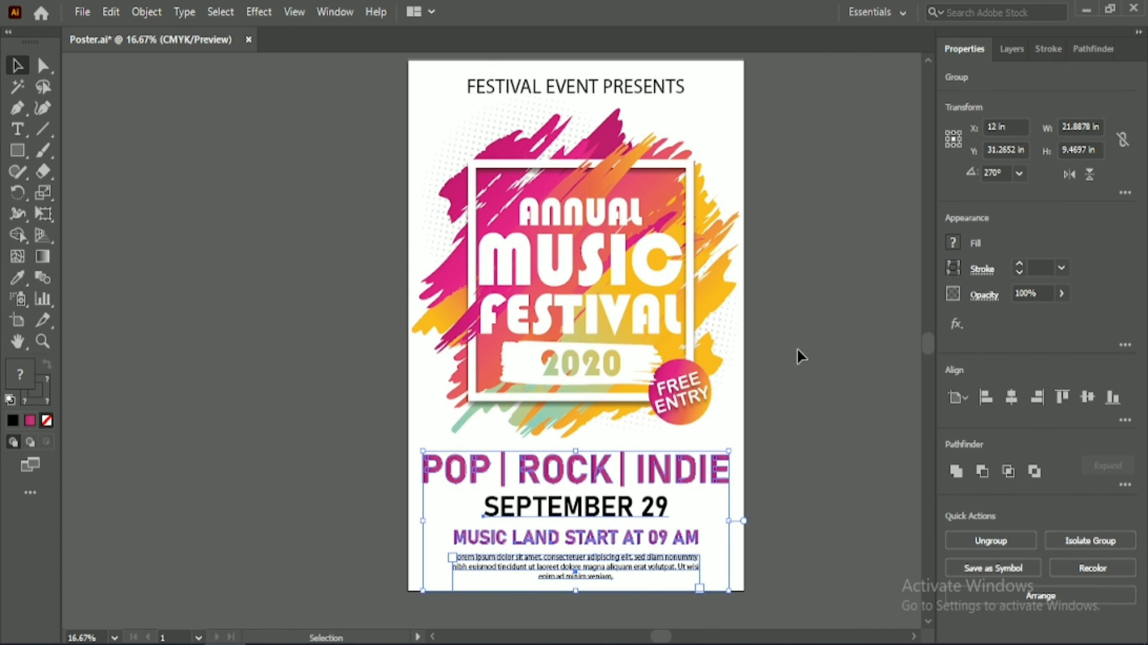
{"action": "left_click", "coordinate": [589, 260]}
{"action": "left_click", "coordinate": [479, 168]}
{"action": "left_click", "coordinate": [991, 540]}
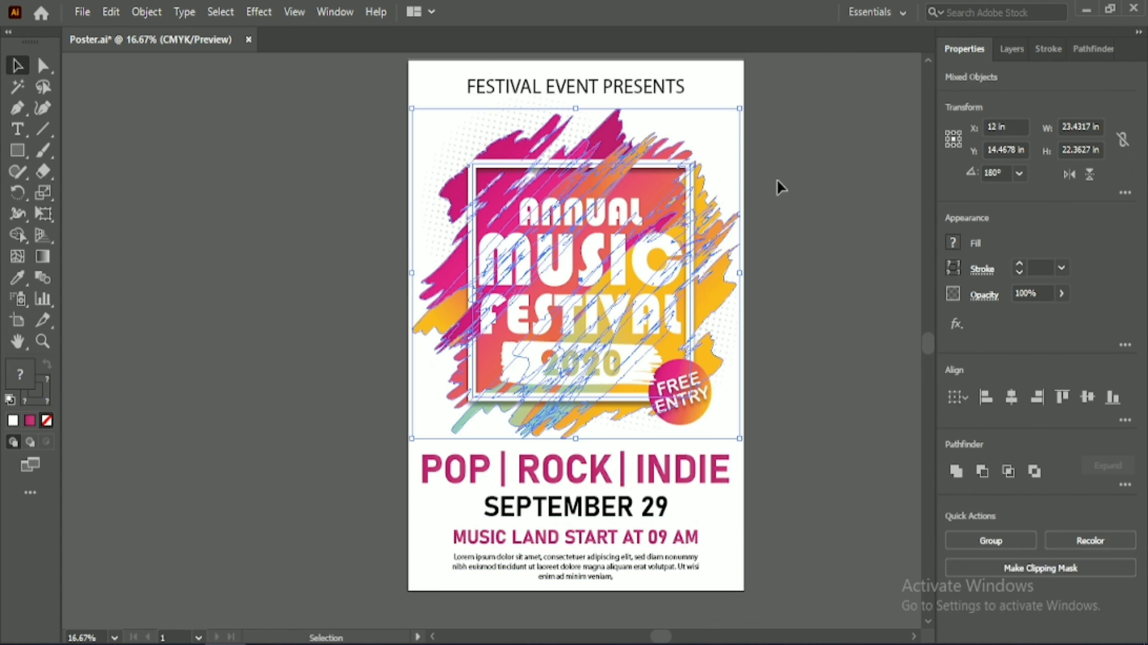
{"action": "left_click", "coordinate": [777, 183]}
{"action": "left_click", "coordinate": [522, 165]}
{"action": "left_click", "coordinate": [534, 206], "text": "shift"}
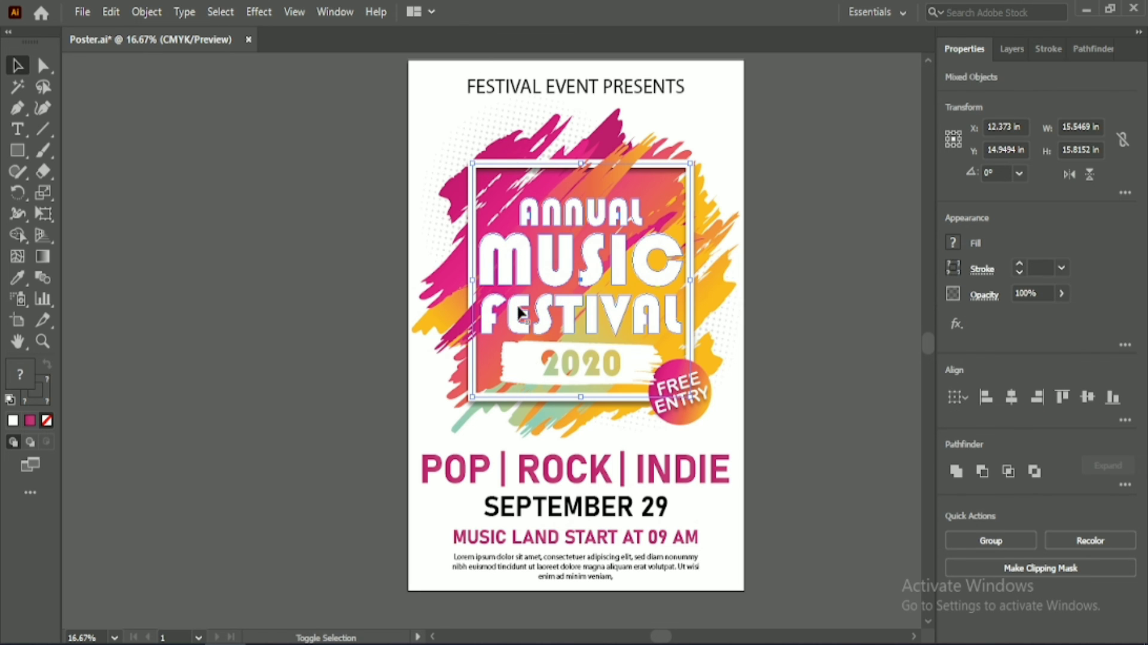
{"action": "left_click", "coordinate": [689, 300]}
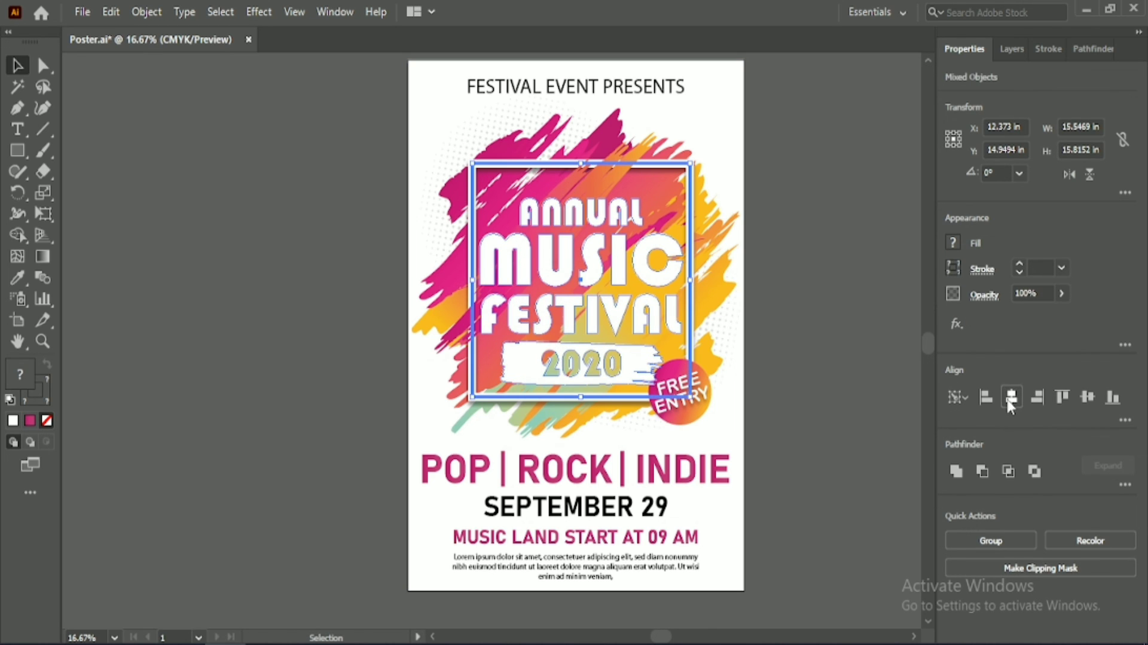
{"action": "left_click", "coordinate": [832, 326]}
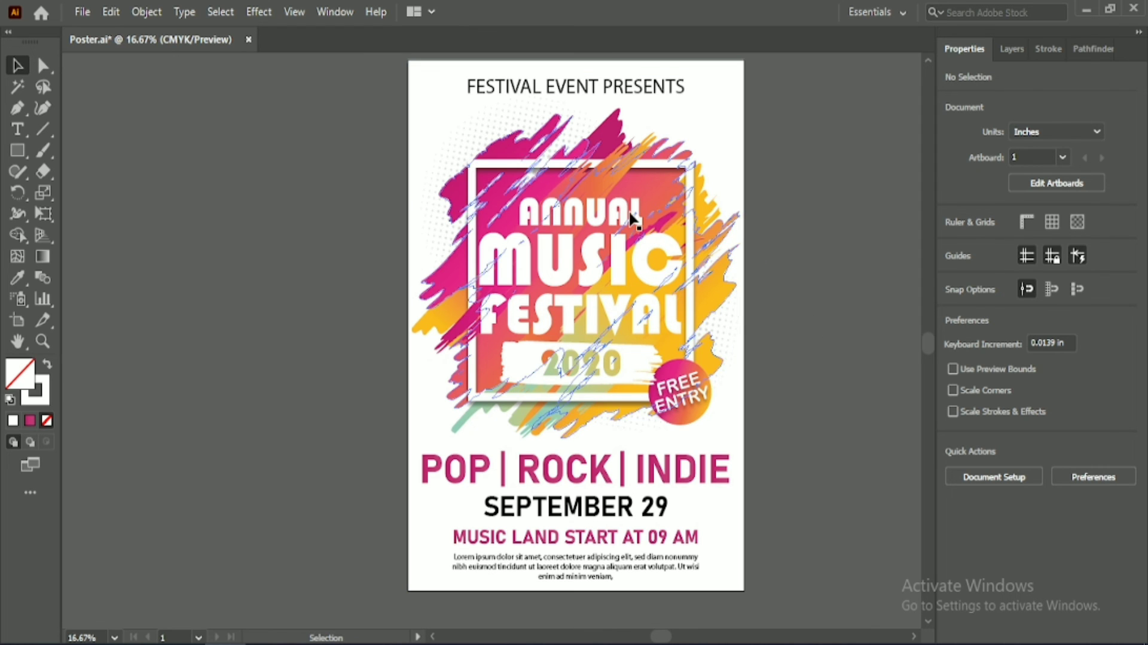
Center the ANNUAL MUSIC FESTIVAL title and the 2020 brush banner vertically within the white square frame.
{"action": "left_click", "coordinate": [522, 310]}
{"action": "left_click", "coordinate": [522, 307], "text": "shift"}
{"action": "left_click", "coordinate": [532, 365], "text": "shift"}
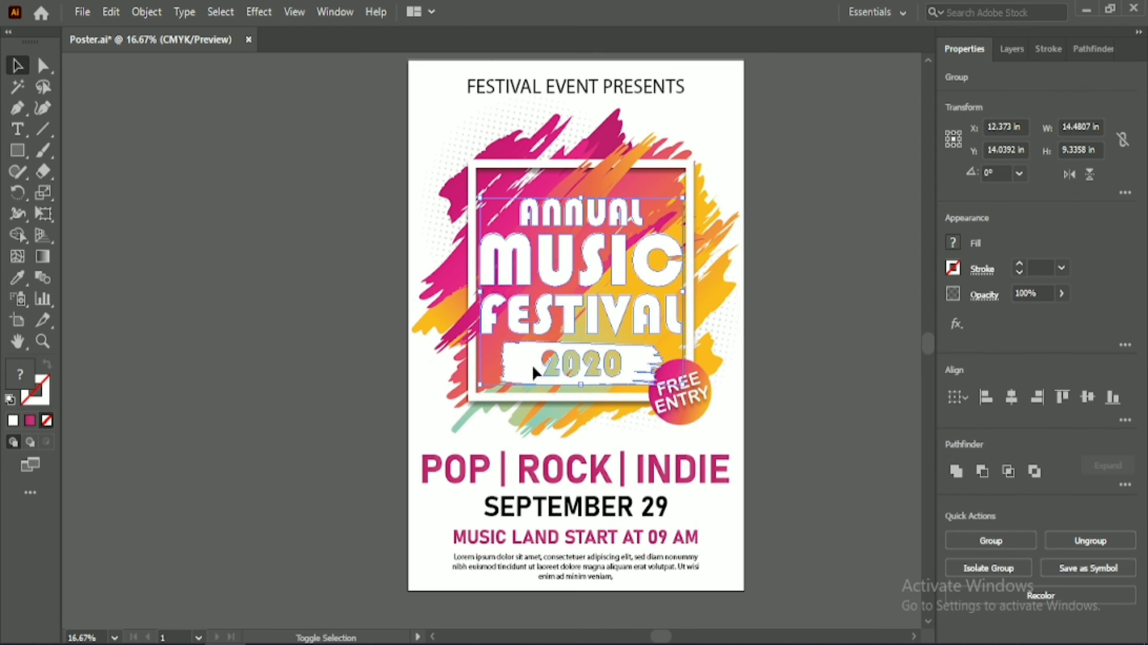
{"action": "left_click", "coordinate": [691, 281], "text": "shift"}
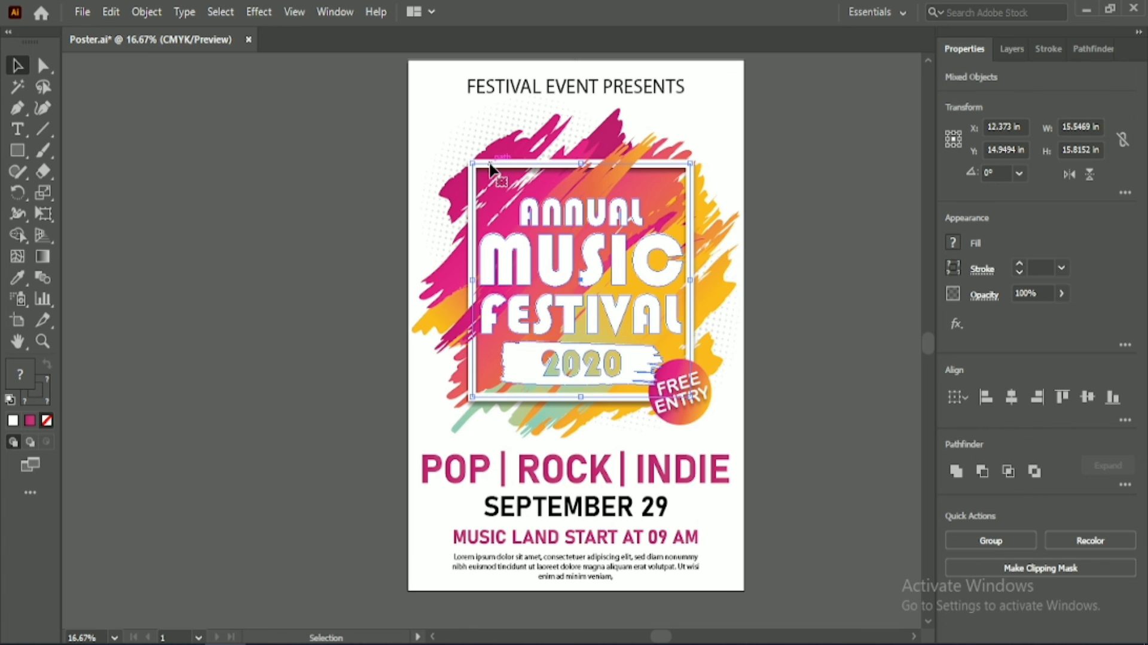
{"action": "left_click", "coordinate": [1087, 397]}
{"action": "left_click", "coordinate": [833, 362]}
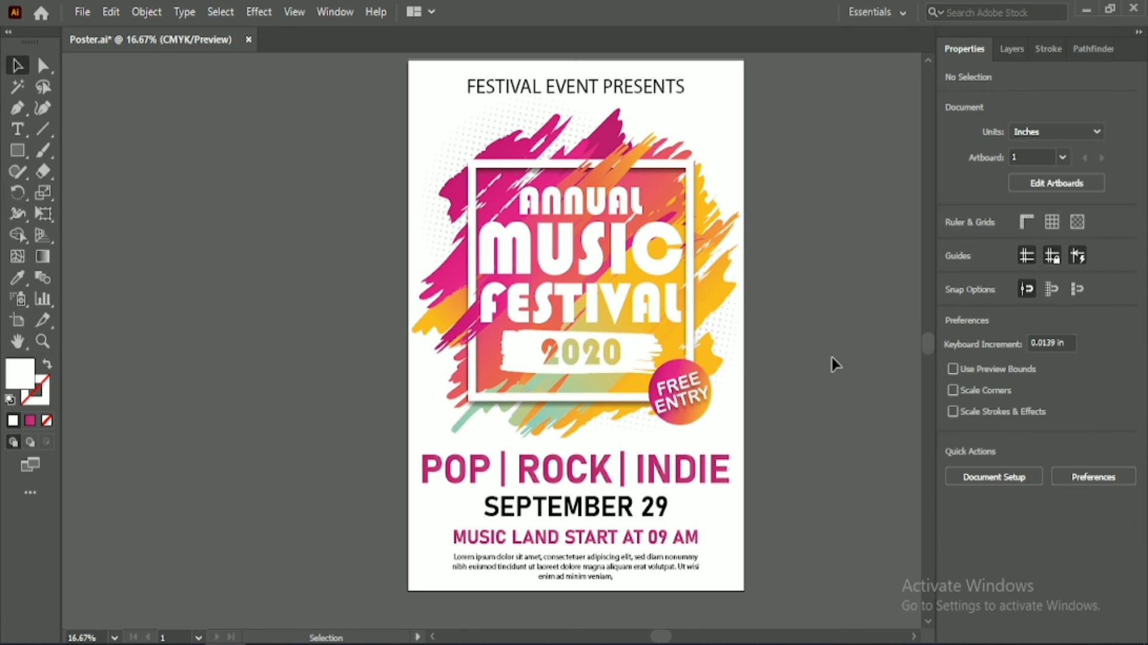
Nudge the FESTIVAL EVENT PRESENTS line up to a Y position of about 1.46 in.
{"action": "scroll", "coordinate": [908, 289], "scroll_direction": "up", "scroll_amount": 1}
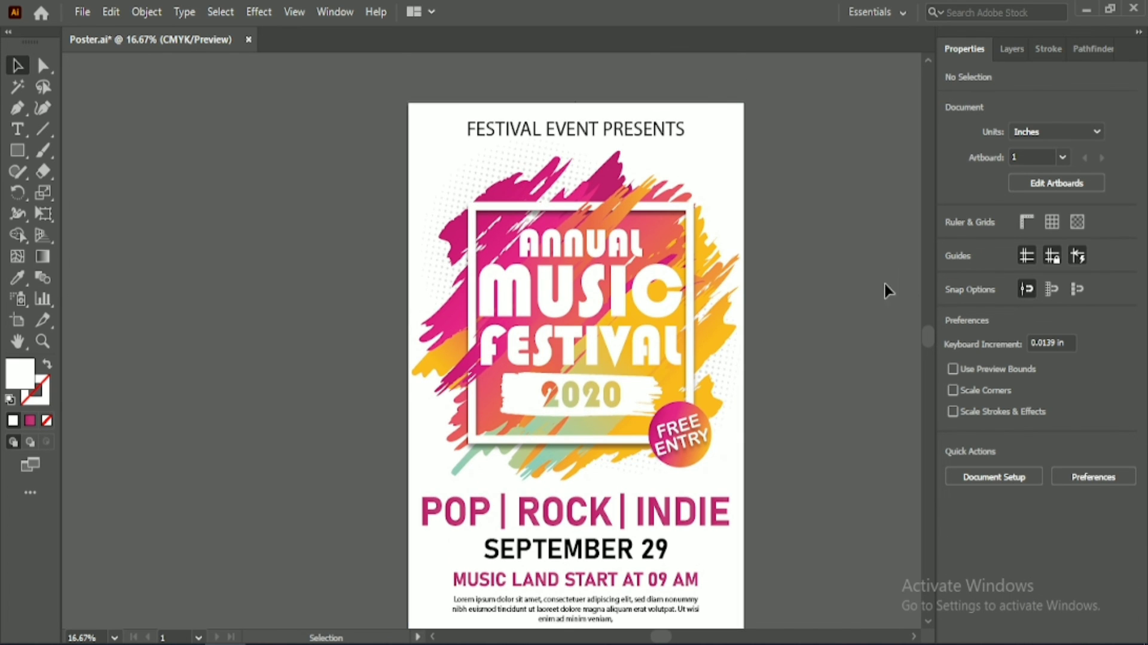
{"action": "left_click", "coordinate": [574, 129]}
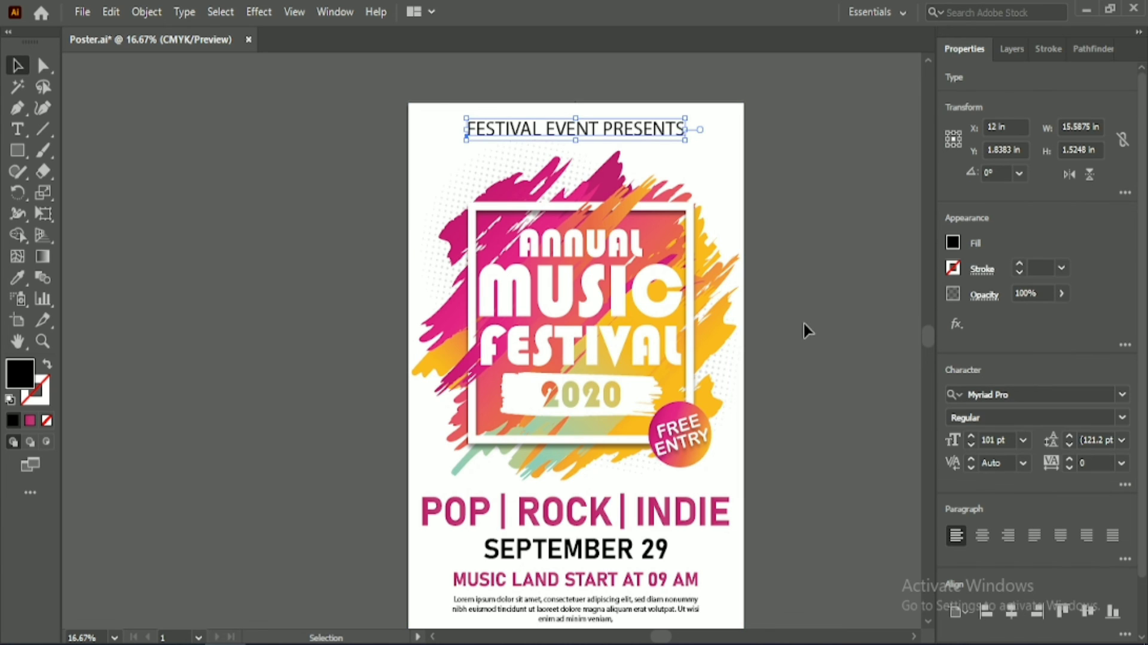
{"action": "key", "text": "Up"}
{"action": "key", "text": "Up"}
{"action": "key", "text": "Up"}
{"action": "key", "text": "Up"}
{"action": "key", "text": "Up"}
{"action": "key", "text": "Up"}
{"action": "key", "text": "Up"}
{"action": "key", "text": "Up"}
{"action": "key", "text": "Up"}
{"action": "key", "text": "Up"}
{"action": "key", "text": "Up"}
{"action": "key", "text": "Up"}
{"action": "key", "text": "Up"}
{"action": "key", "text": "Up"}
{"action": "key", "text": "Up"}
{"action": "key", "text": "Up"}
{"action": "key", "text": "Up"}
{"action": "key", "text": "Up"}
{"action": "key", "text": "Up"}
{"action": "key", "text": "Up"}
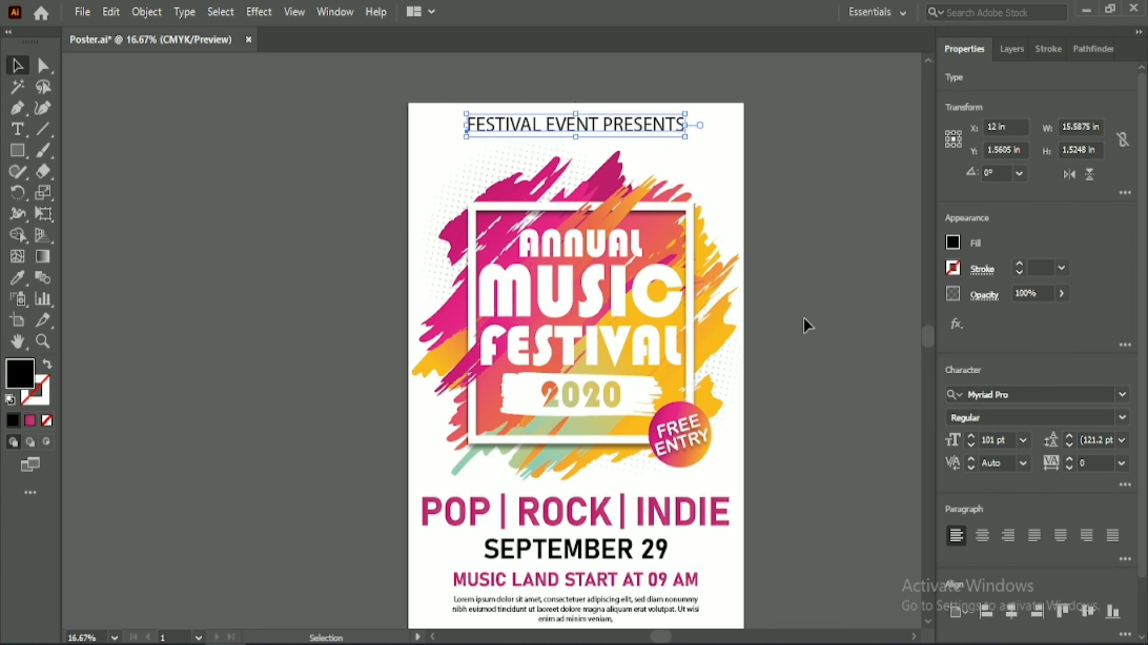
{"action": "left_click", "coordinate": [803, 316]}
{"action": "left_click", "coordinate": [643, 129]}
{"action": "key", "text": "Up"}
{"action": "key", "text": "Up"}
{"action": "key", "text": "Up"}
{"action": "key", "text": "Up"}
{"action": "key", "text": "Up"}
{"action": "key", "text": "Up"}
{"action": "key", "text": "Up"}
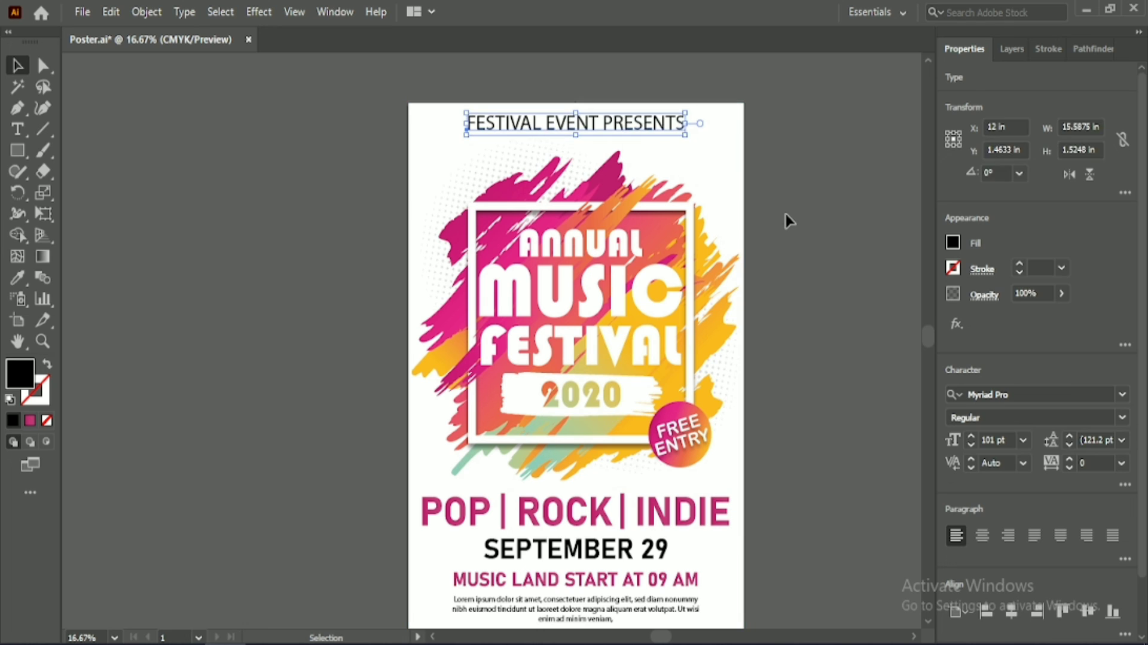
{"action": "key", "text": "Up"}
{"action": "left_click", "coordinate": [784, 214]}
Align the white background rectangle to the artboard's vertical center and save the poster file.
{"action": "scroll", "coordinate": [772, 198], "scroll_direction": "down", "scroll_amount": 1}
{"action": "left_click", "coordinate": [728, 157]}
{"action": "left_click", "coordinate": [1092, 396]}
{"action": "left_click", "coordinate": [819, 383]}
{"action": "scroll", "coordinate": [789, 389], "scroll_direction": "down", "scroll_amount": 1}
{"action": "key", "text": "ctrl+s"}
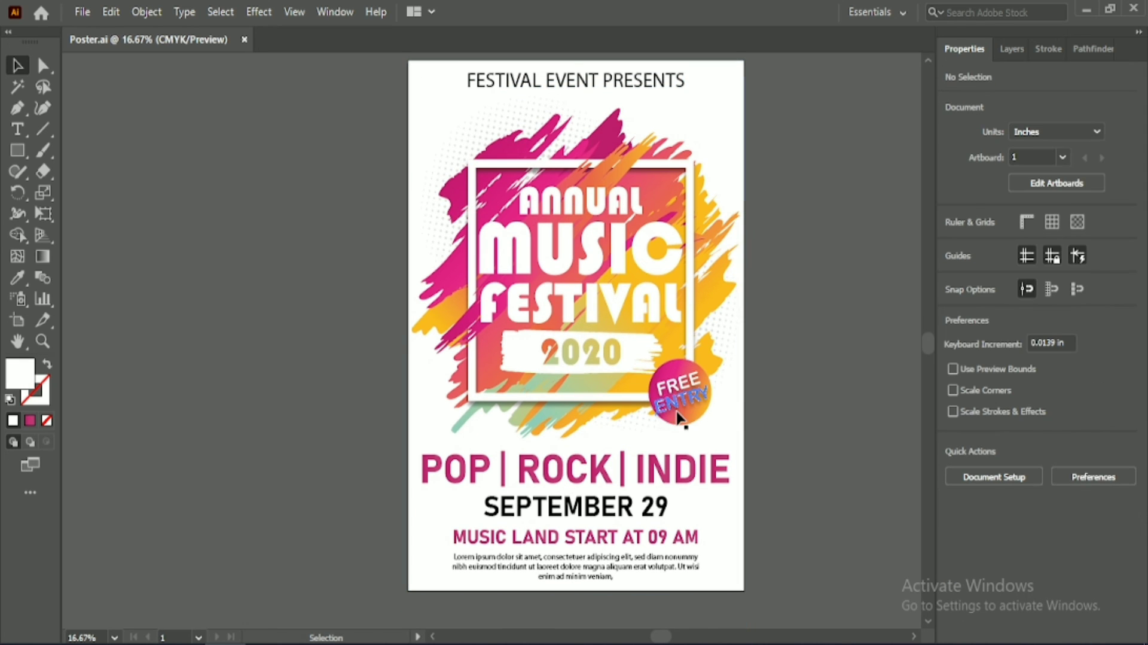
Enlarge the FREE ENTRY badge to about 5.13 in wide and 3.80 in high.
{"action": "left_click", "coordinate": [681, 399]}
{"action": "left_click", "coordinate": [767, 408]}
{"action": "left_click", "coordinate": [681, 400]}
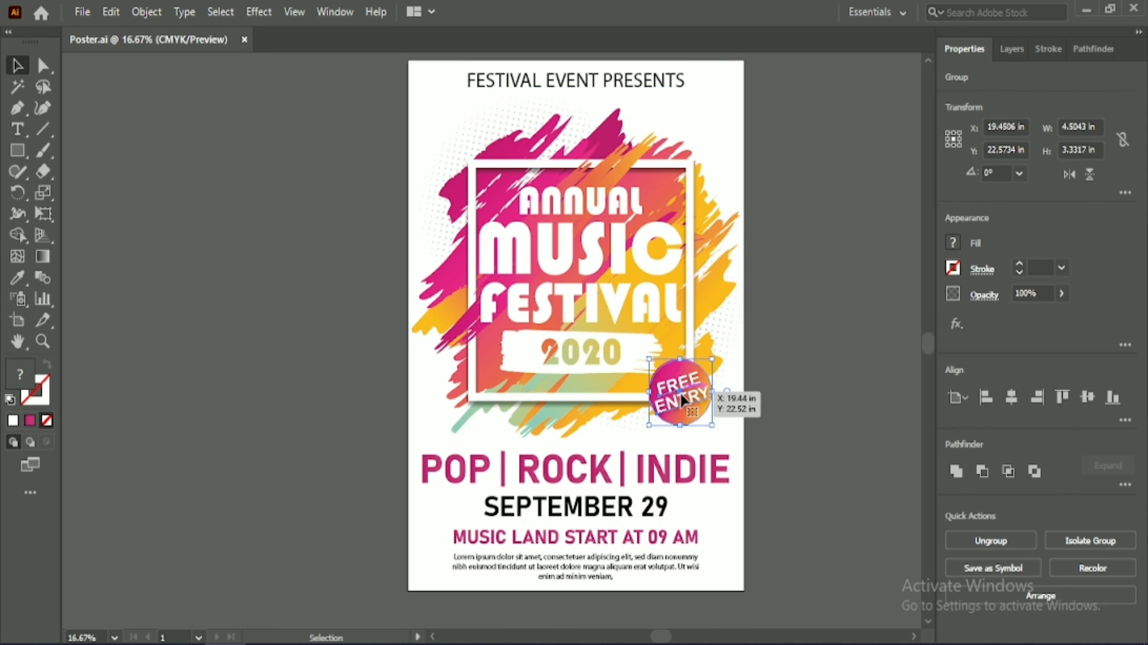
{"action": "left_click_drag", "start_coordinate": [650, 392], "coordinate": [640, 393]}
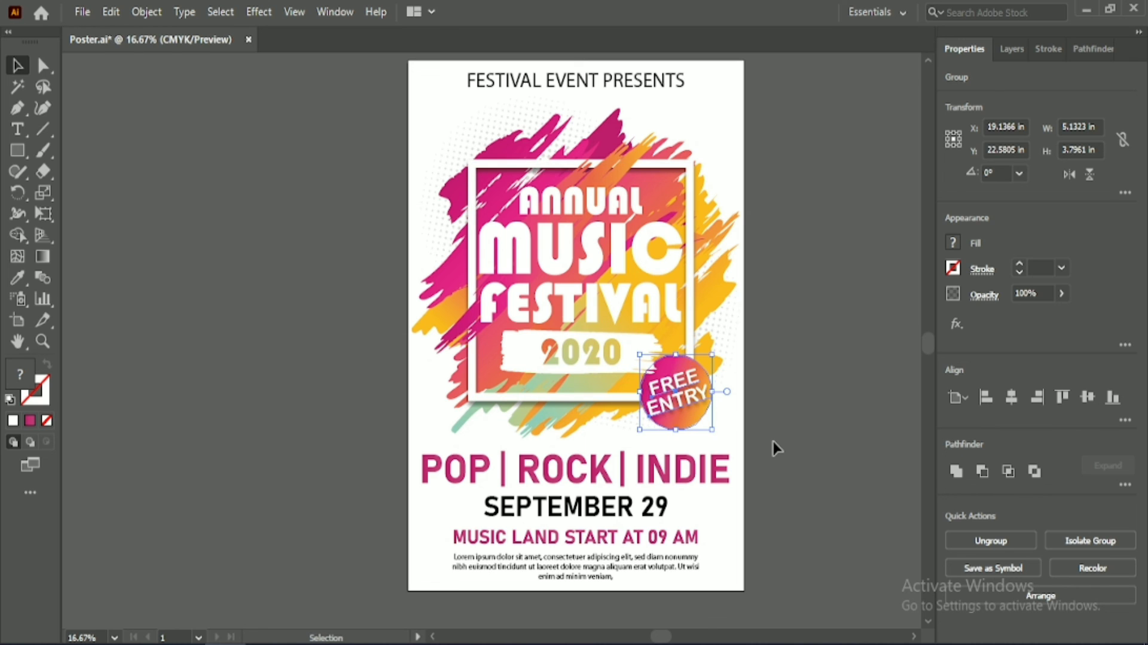
Nudge the FREE ENTRY badge right to an X position of about 19.33 in and save the file.
{"action": "key", "text": "Right"}
{"action": "key", "text": "Right"}
{"action": "key", "text": "Right"}
{"action": "key", "text": "Right"}
{"action": "key", "text": "Right"}
{"action": "key", "text": "Right"}
{"action": "key", "text": "Right"}
{"action": "key", "text": "Right"}
{"action": "key", "text": "Right"}
{"action": "key", "text": "Right"}
{"action": "key", "text": "Right"}
{"action": "key", "text": "Right"}
{"action": "key", "text": "Right"}
{"action": "key", "text": "Right"}
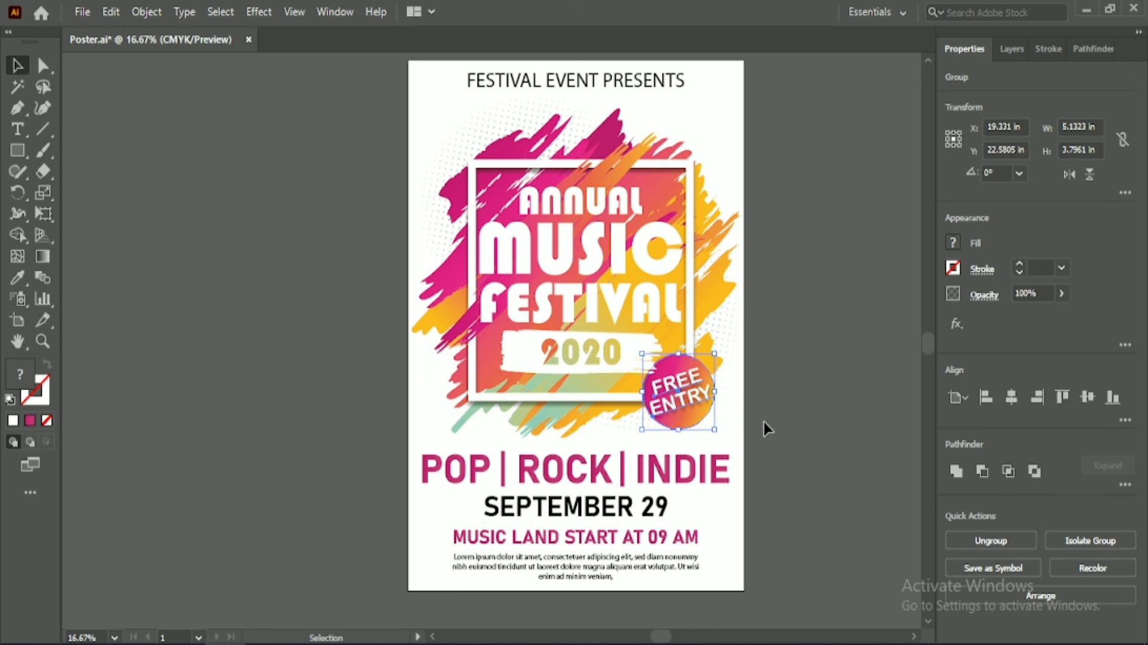
{"action": "left_click", "coordinate": [763, 421]}
{"action": "key", "text": "ctrl+s"}
Ungroup the artwork and give the title lettering a Multiply drop shadow with 64% opacity, 0 in X and 0.25 in Y offset, 0.125 in blur.
{"action": "key", "text": "ctrl+a"}
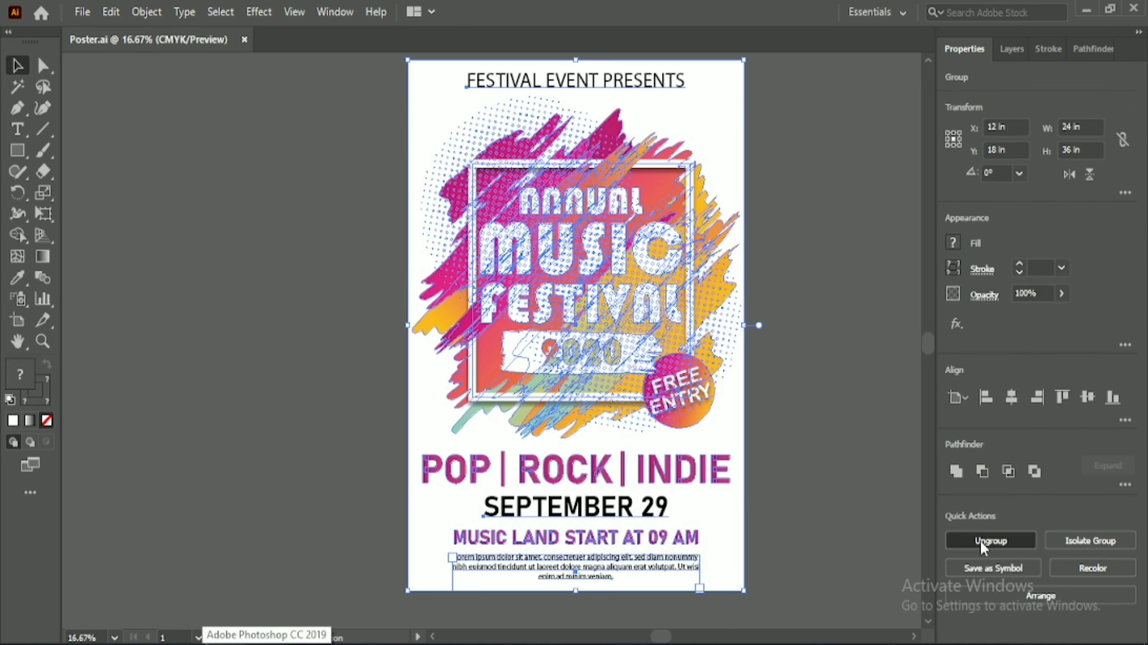
{"action": "left_click", "coordinate": [981, 540]}
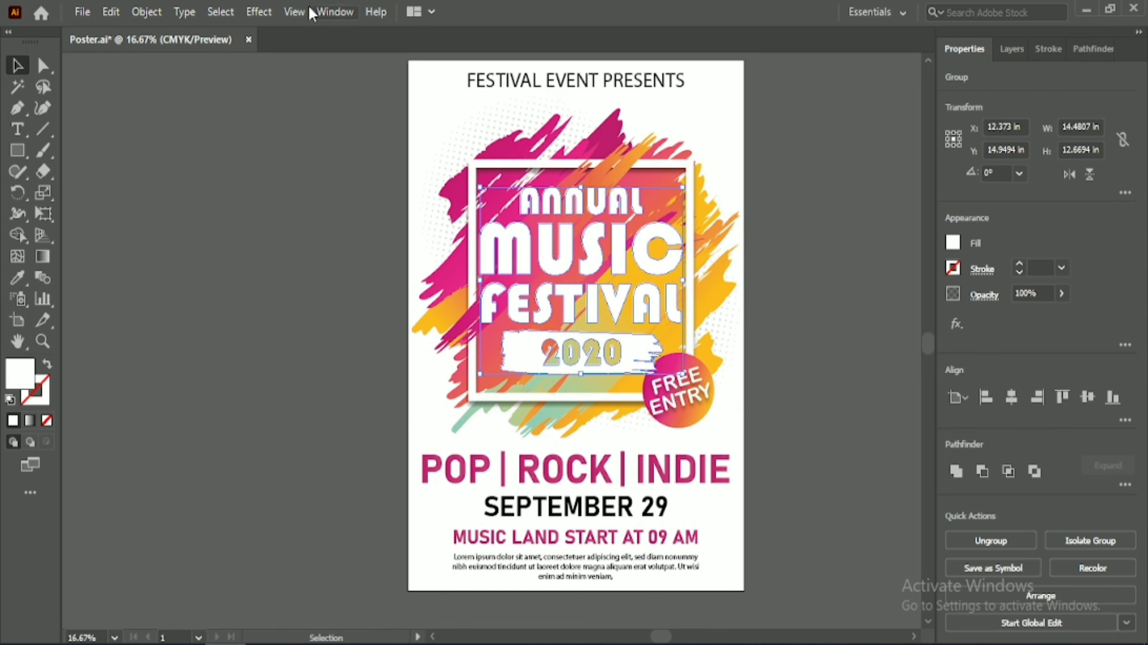
{"action": "left_click", "coordinate": [259, 12]}
{"action": "mouse_move", "coordinate": [371, 212]}
{"action": "left_click", "coordinate": [474, 214]}
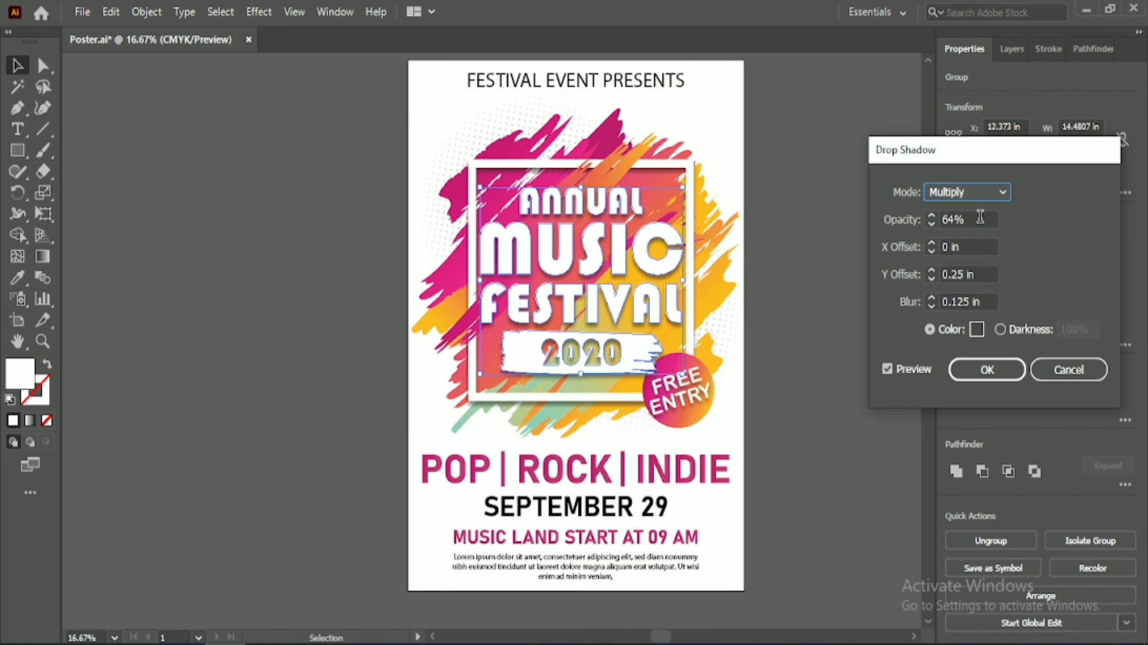
{"action": "left_click", "coordinate": [987, 369]}
{"action": "left_click", "coordinate": [162, 166]}
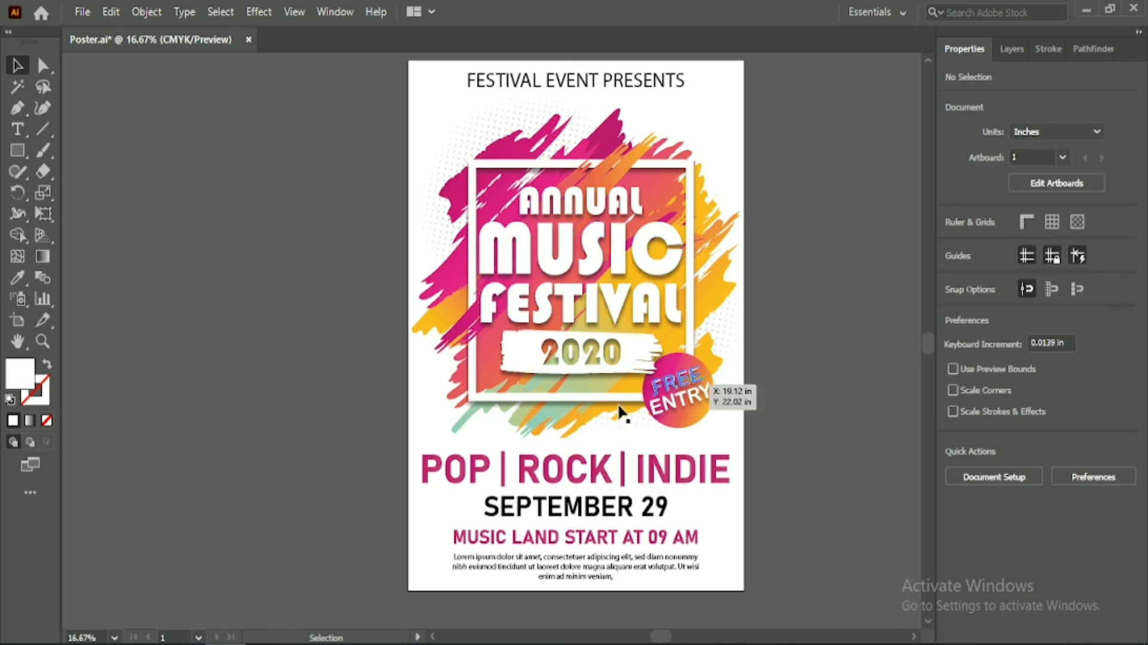
{"action": "scroll", "coordinate": [358, 102], "scroll_direction": "up", "scroll_amount": 1}
{"action": "scroll", "coordinate": [756, 589], "scroll_direction": "down", "scroll_amount": 3}
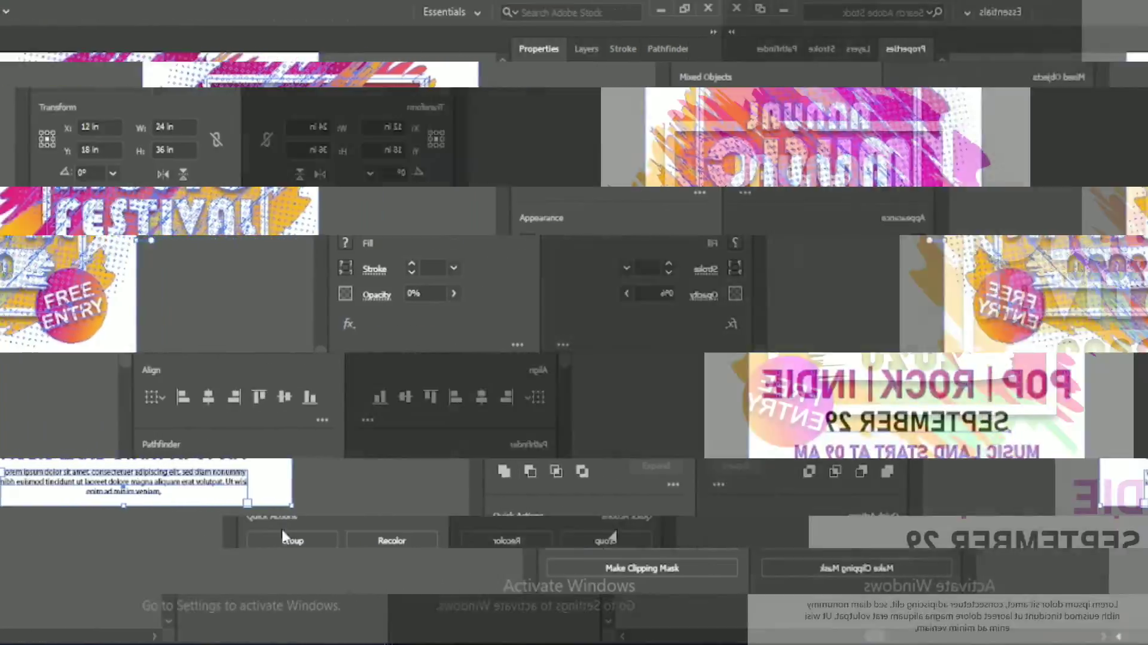